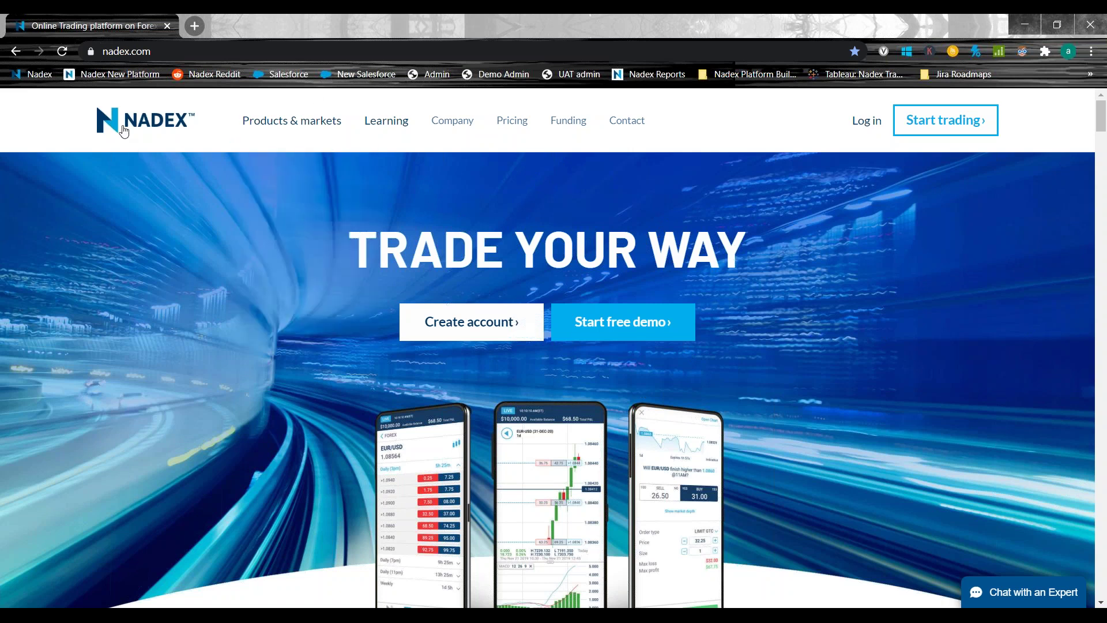
# Open the Nadex platform login page from the nadex.com home page.
pyautogui.click(138, 51)
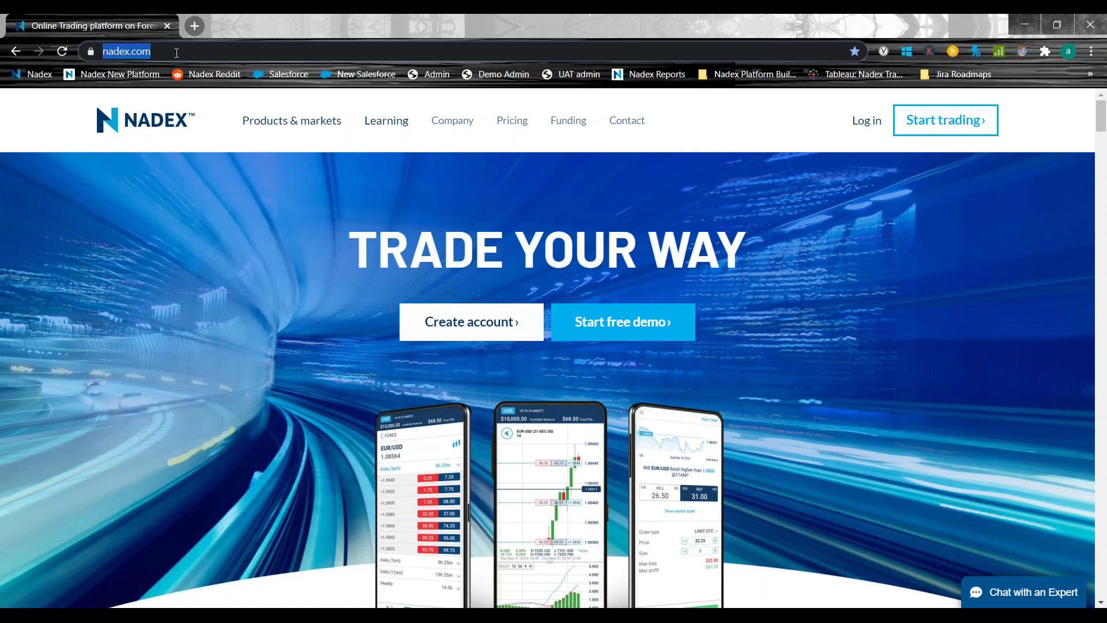
pyautogui.press('End')
pyautogui.scroll(-8, 777, 309)
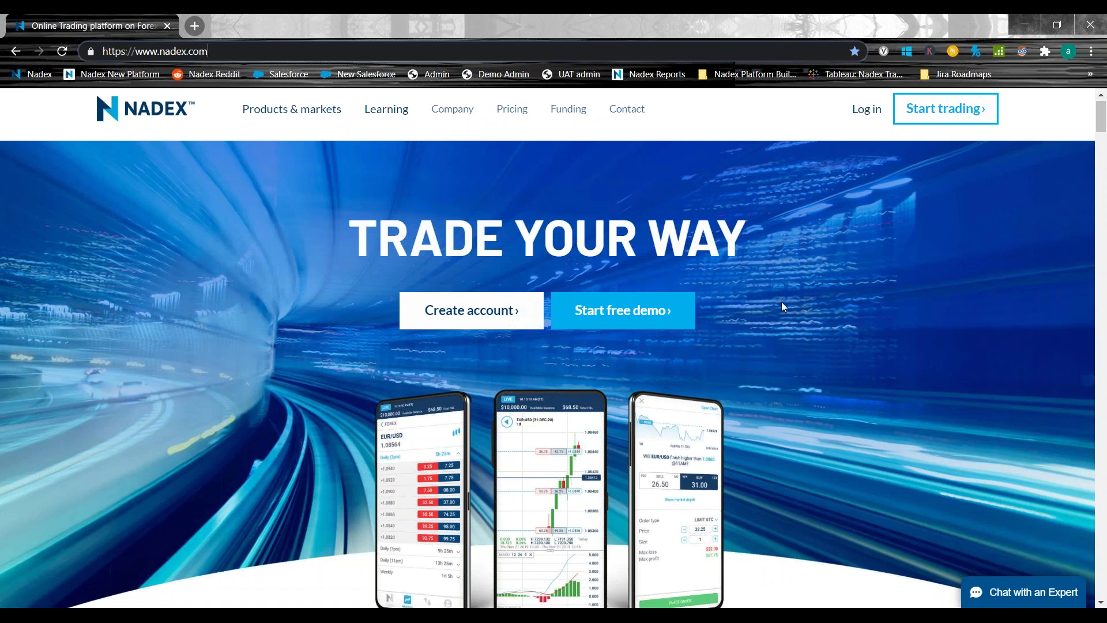
pyautogui.scroll(8, 777, 309)
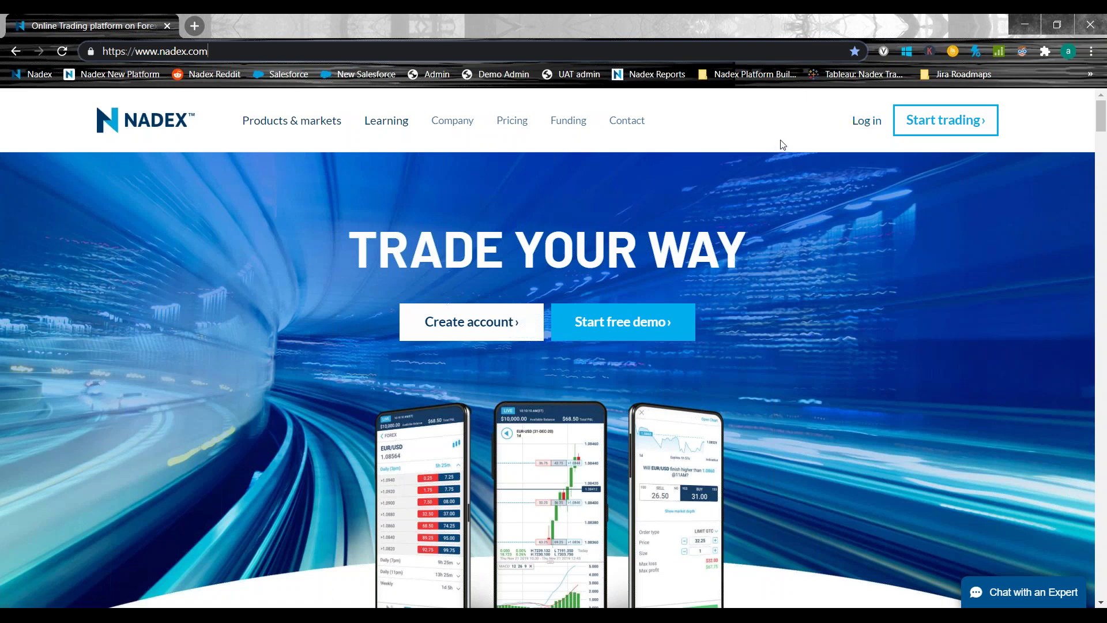
pyautogui.click(866, 122)
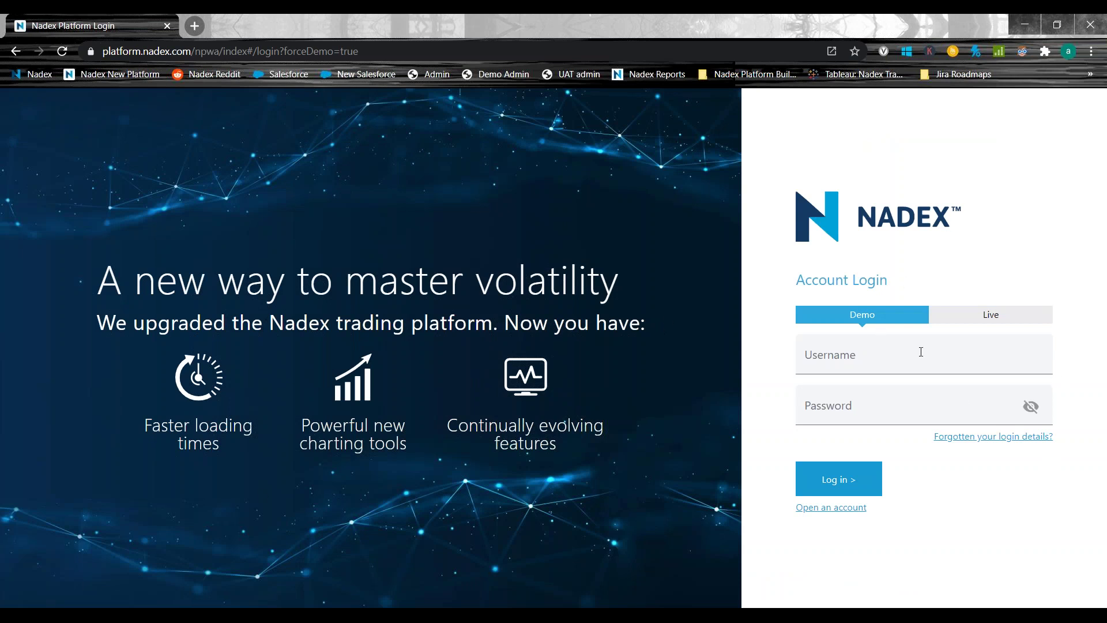
# Log in to the Demo account with the demo username and the account password.
pyautogui.click(886, 359)
pyautogui.write('demo-')
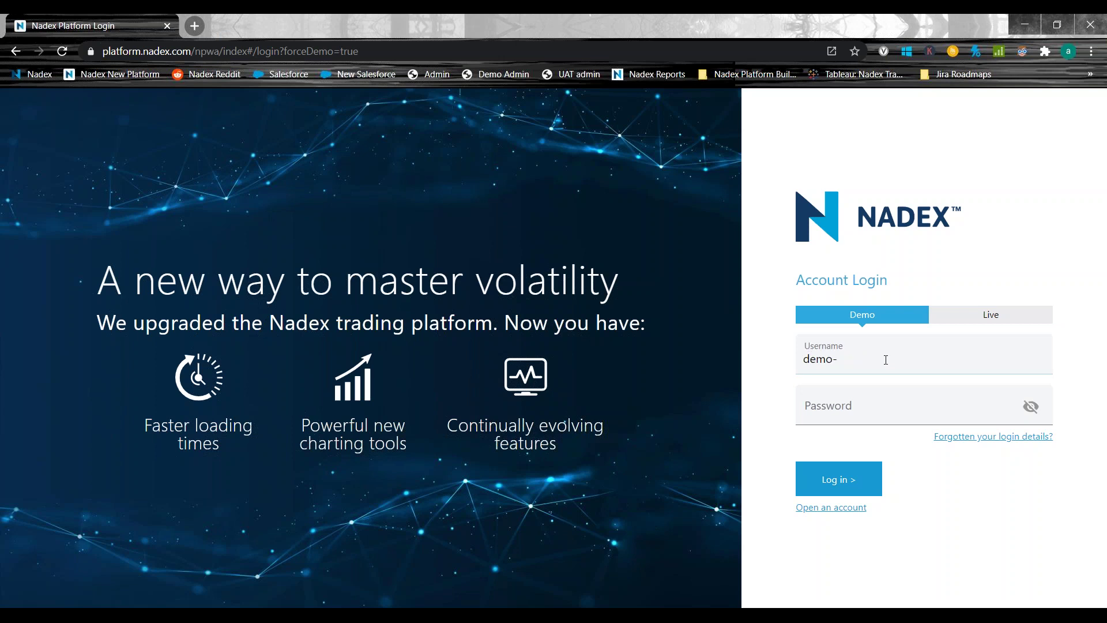
pyautogui.write('ilikenadex')
pyautogui.press('Tab')
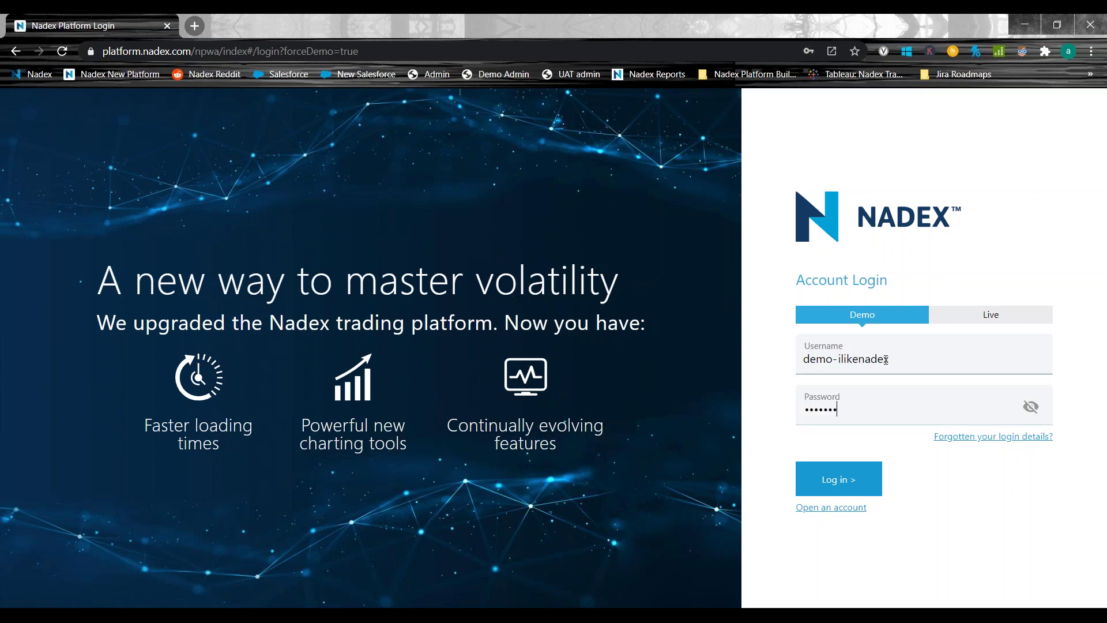
pyautogui.press('Return')
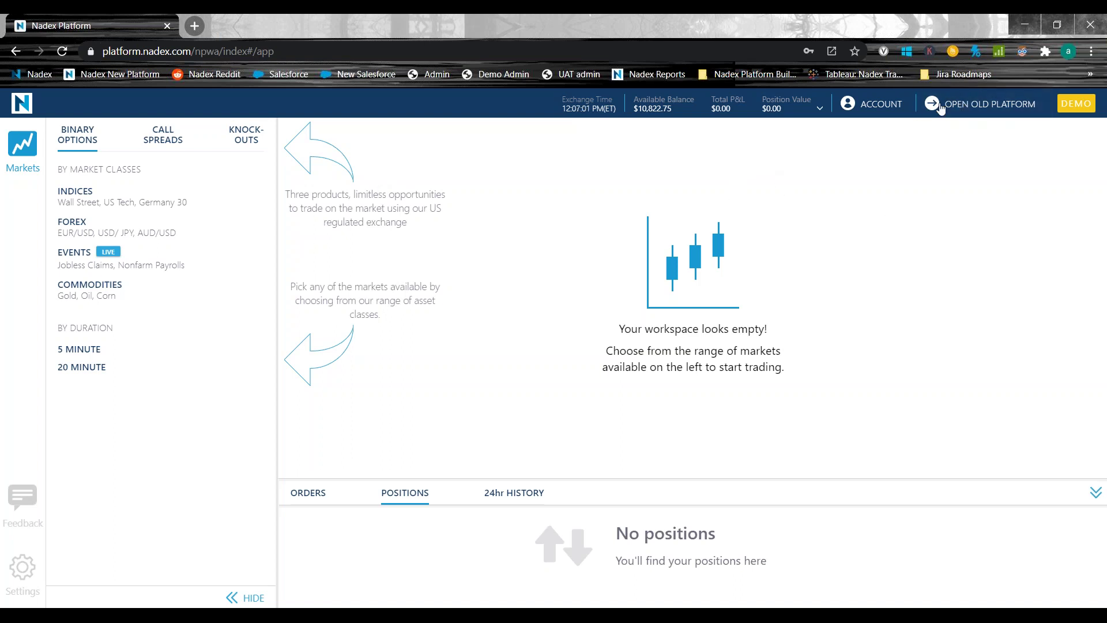
# Open the old platform and log in to it with the Demo username and account password.
pyautogui.click(973, 102)
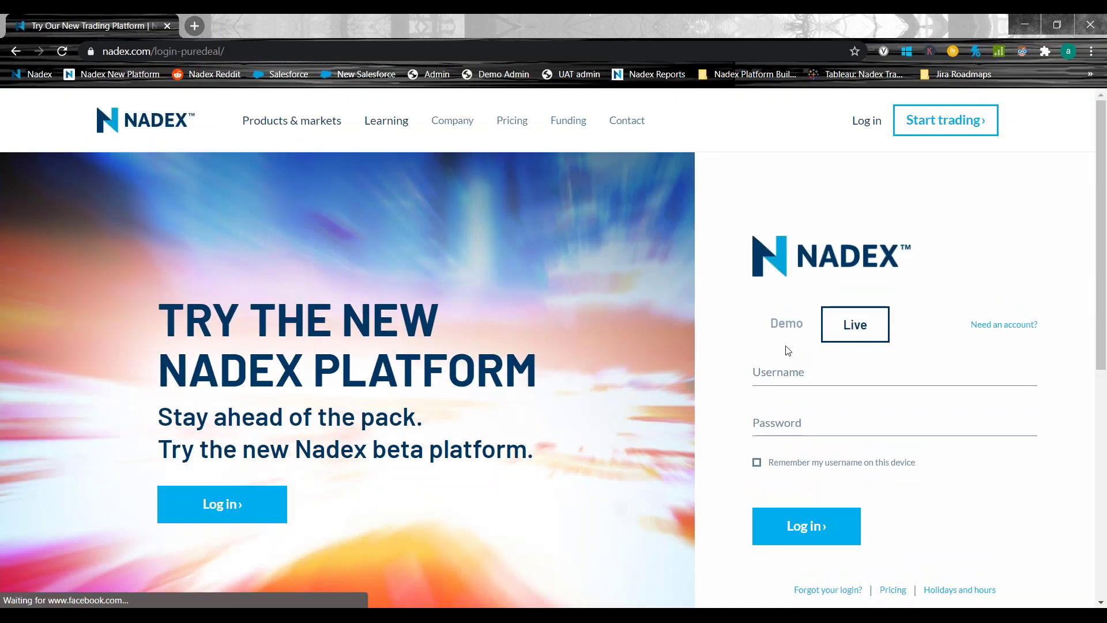
pyautogui.click(786, 323)
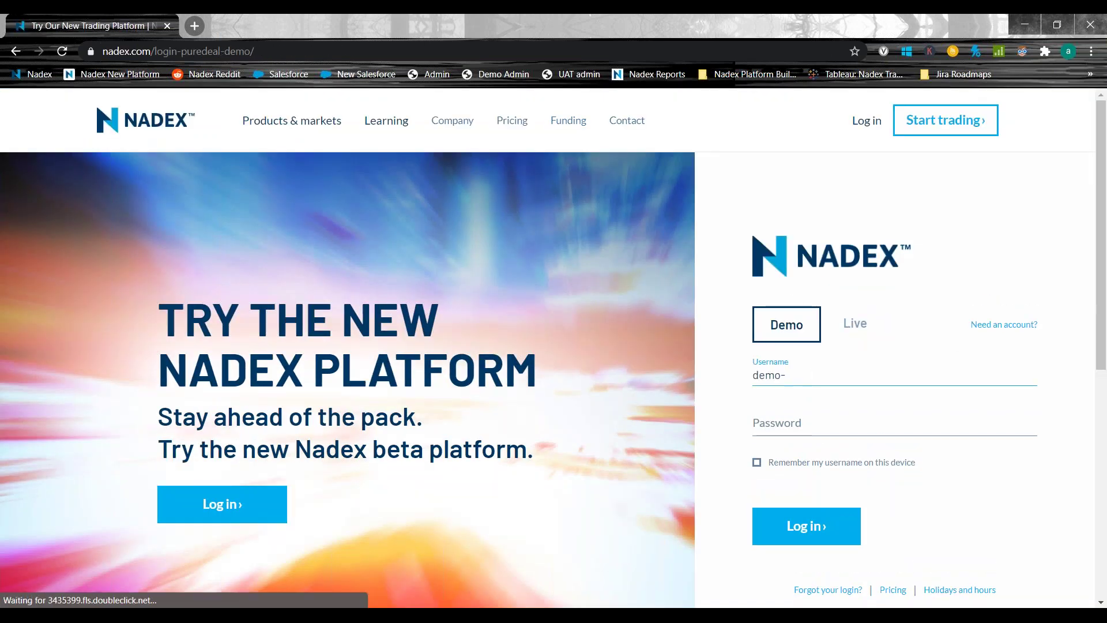
pyautogui.write('ilikenadex')
pyautogui.press('Tab')
pyautogui.write('•••')
pyautogui.press('Return')
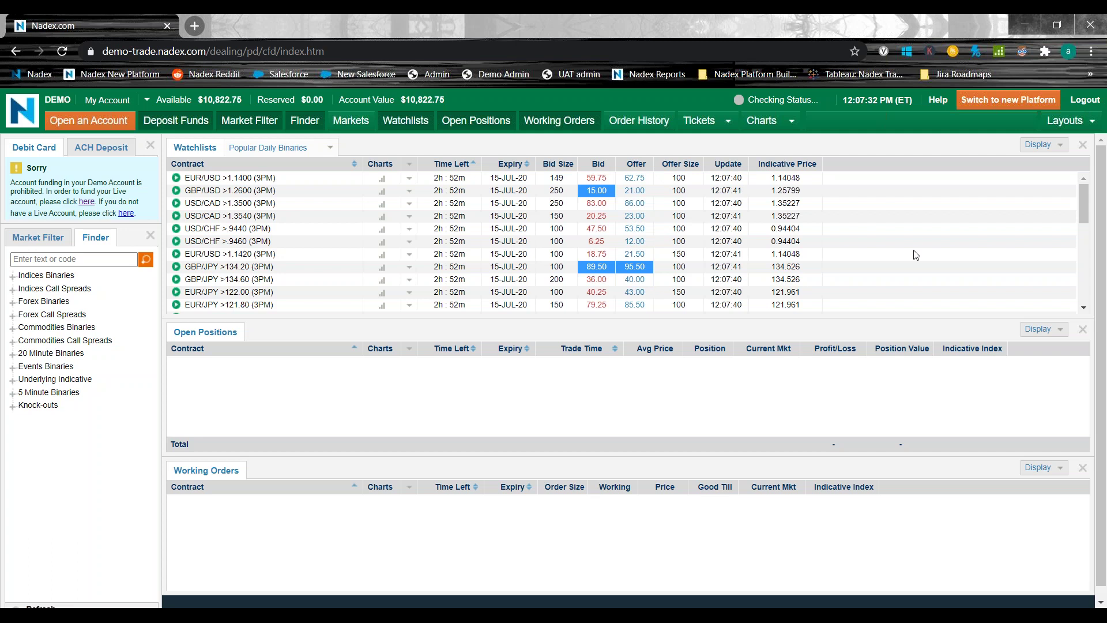
# Switch back to the new platform, confirm the switch, and try to log in with the Demo username and account password.
pyautogui.click(1006, 102)
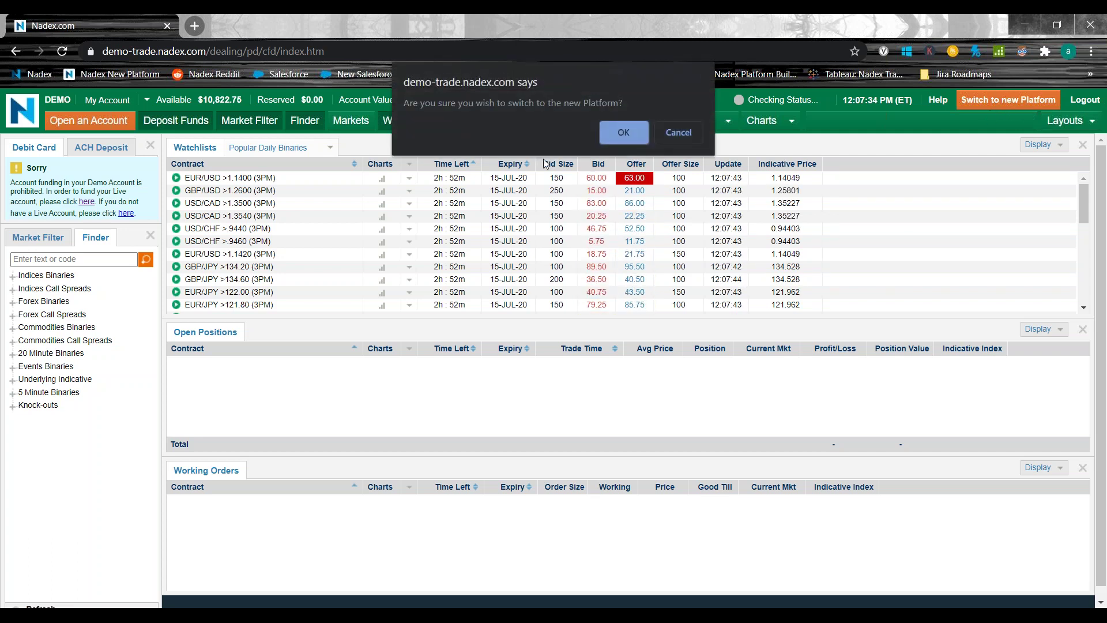
pyautogui.click(607, 141)
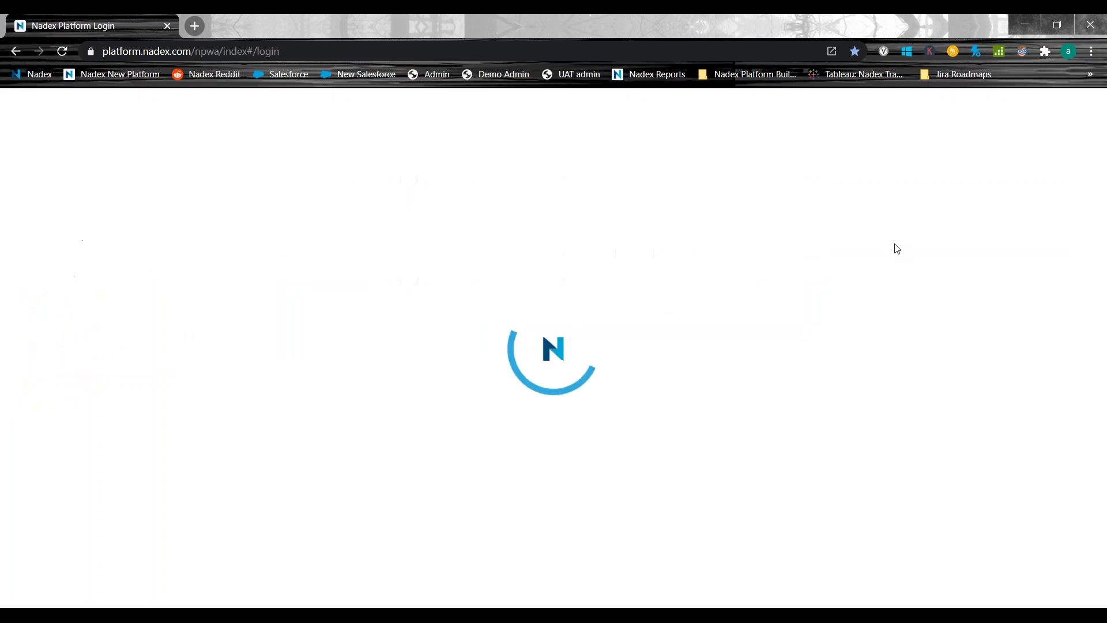
pyautogui.click(873, 317)
pyautogui.click(891, 346)
pyautogui.write('ilikenadex')
pyautogui.press('Tab')
pyautogui.write('*******')
pyautogui.press('Return')
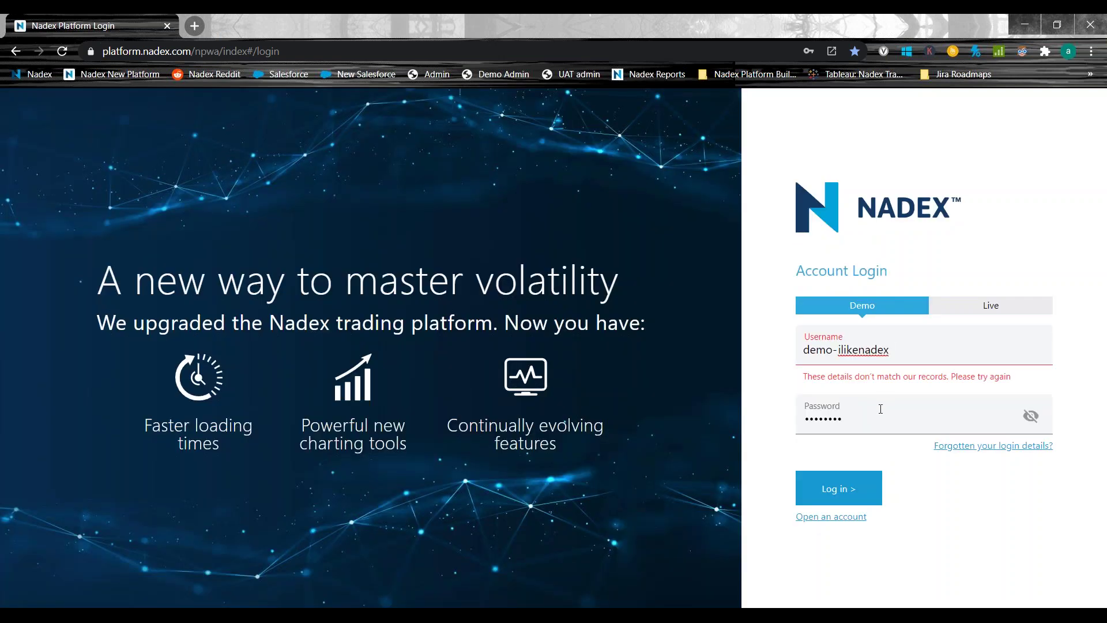
# Re-enter the account password and log in to the Demo account again.
pyautogui.doubleClick(880, 408)
pyautogui.write('********')
pyautogui.press('Return')
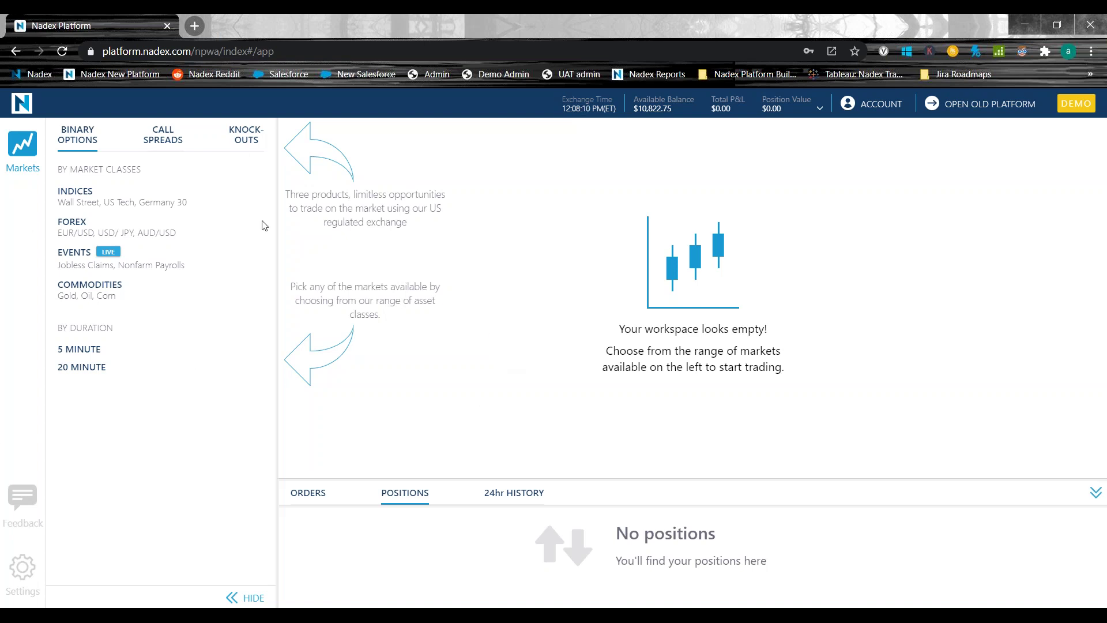
# Compare the market listings for Binary Options, Call Spreads and Knock-Outs, ending on Binary Options.
pyautogui.click(154, 139)
pyautogui.click(235, 136)
pyautogui.click(68, 150)
pyautogui.click(170, 136)
pyautogui.click(94, 149)
pyautogui.click(245, 135)
pyautogui.click(89, 148)
pyautogui.click(244, 136)
pyautogui.click(81, 149)
# Load the buy ticket for the forex binary USD/CAD Daily (11am) >1.3560 and remove the EMA indicator from its chart.
pyautogui.click(81, 230)
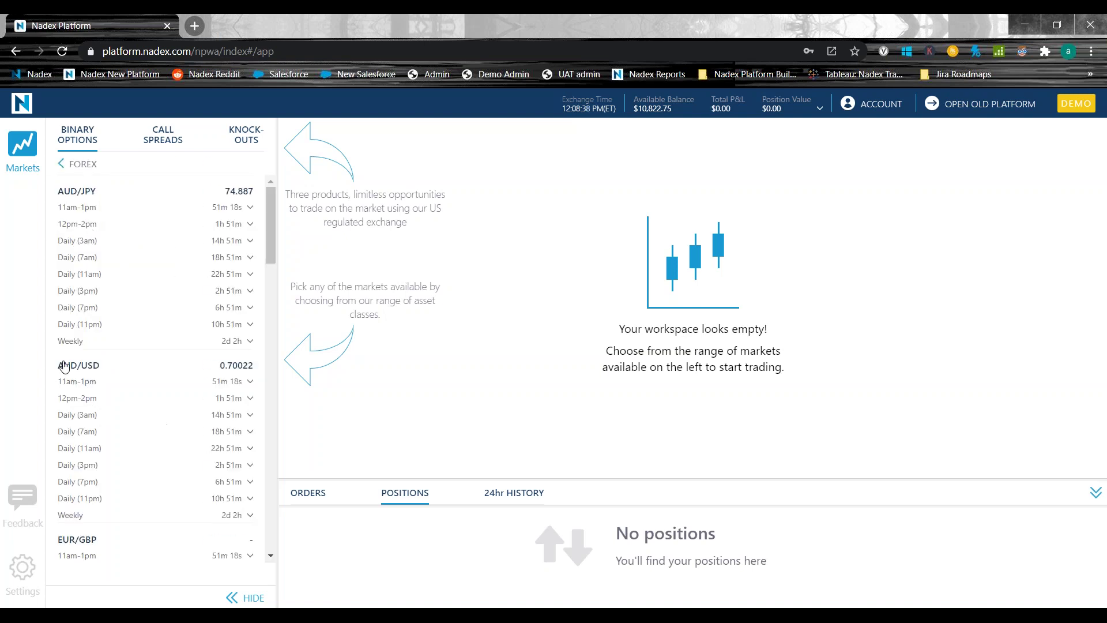
pyautogui.scroll(-10, 185, 385)
pyautogui.scroll(-8, 186, 402)
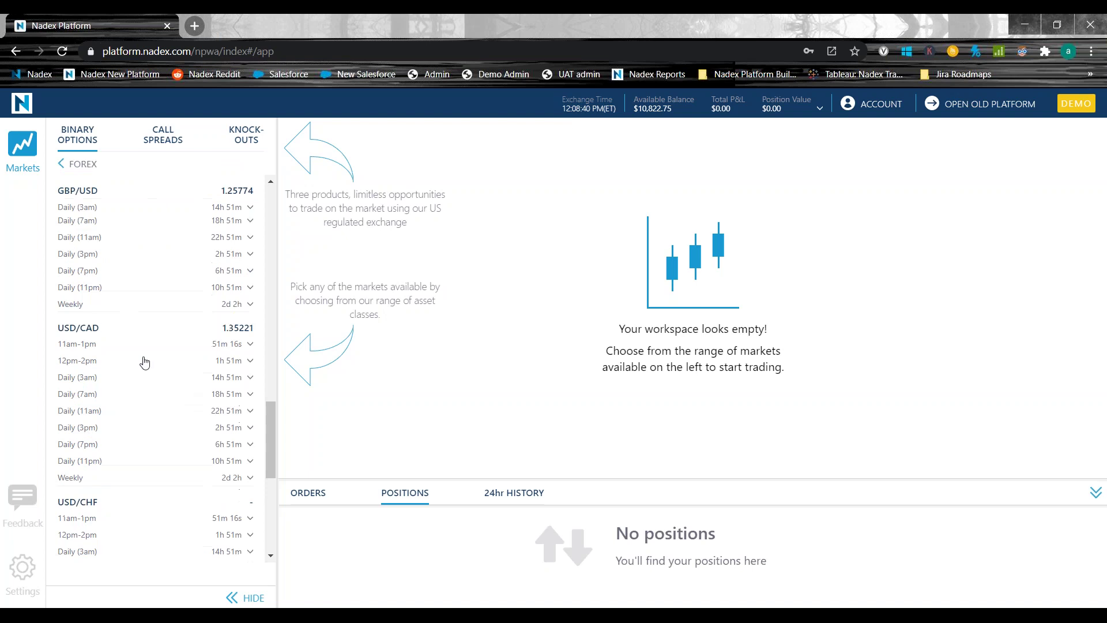
pyautogui.click(194, 340)
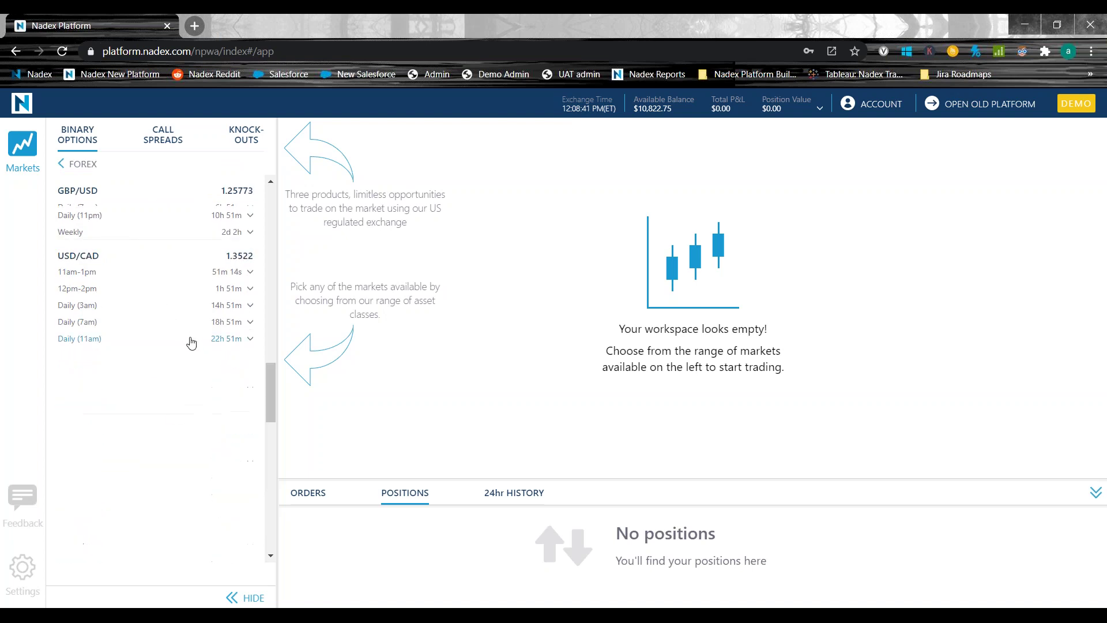
pyautogui.scroll(-2, 218, 401)
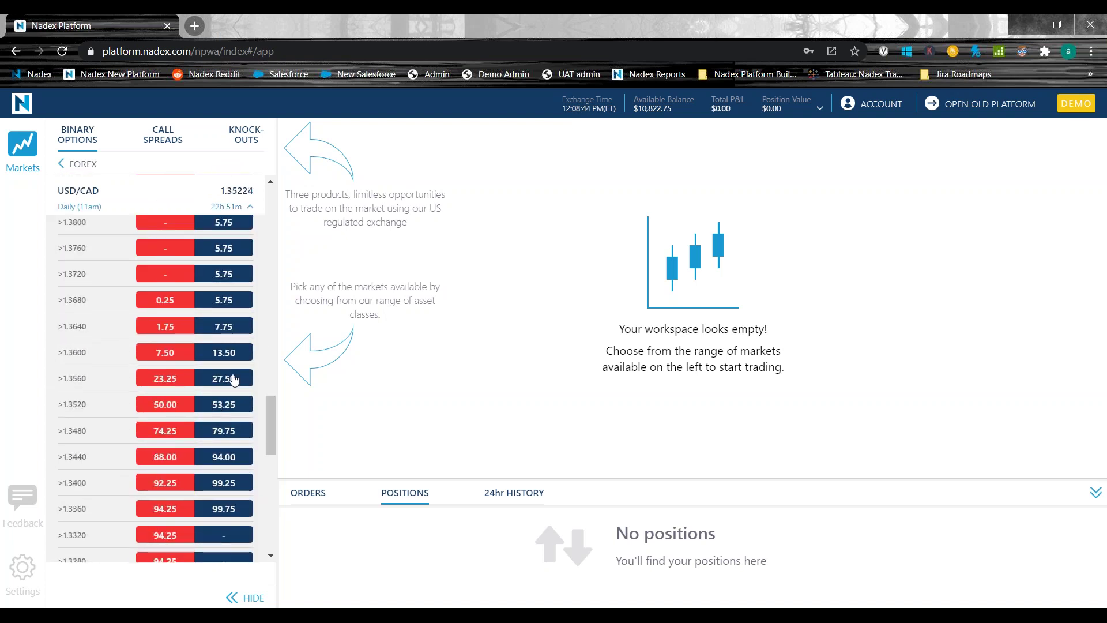
pyautogui.click(231, 380)
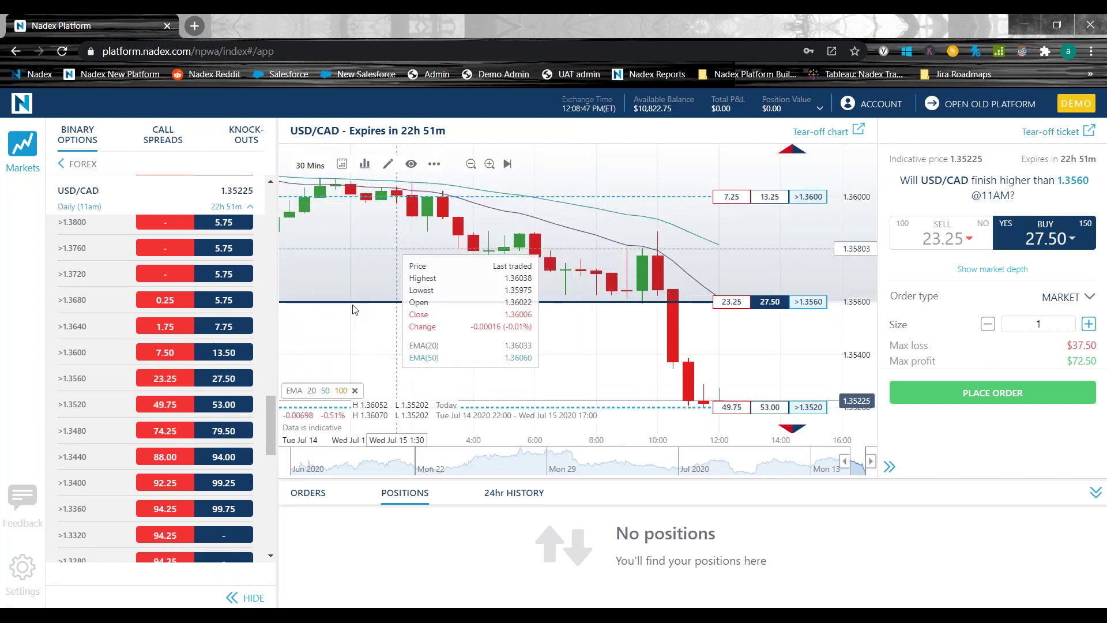
pyautogui.click(355, 390)
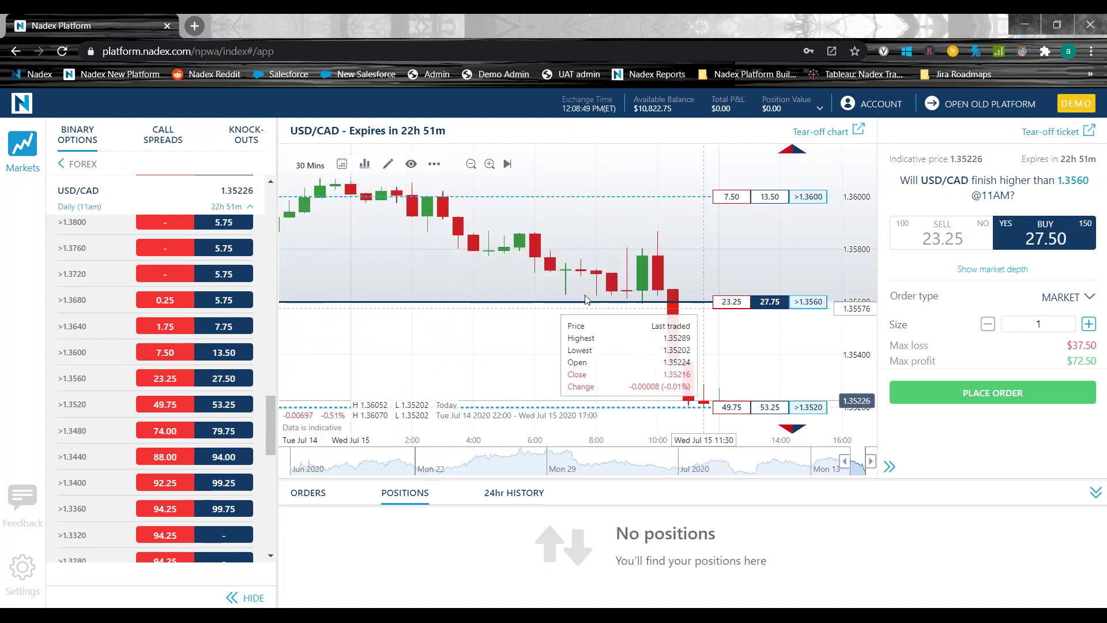
# Review the USD/CAD Daily (11am) price ladder and compare the sell and buy sides of the >1.3560 strike, ending on sell.
pyautogui.scroll(1, 182, 338)
pyautogui.scroll(4, 182, 337)
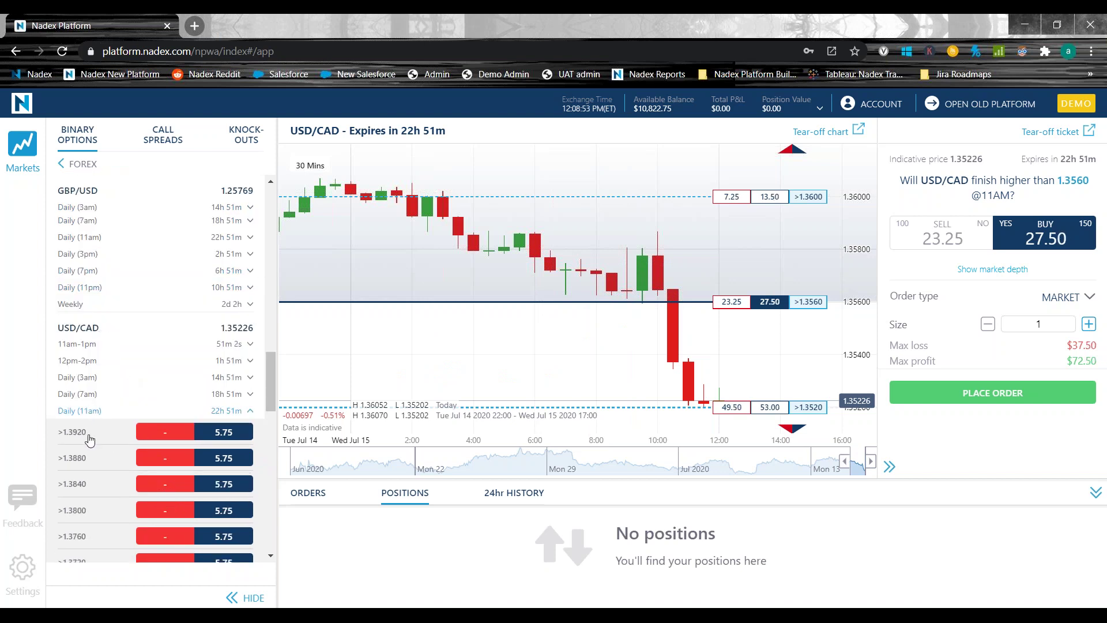
pyautogui.scroll(2, 113, 387)
pyautogui.scroll(-5, 116, 375)
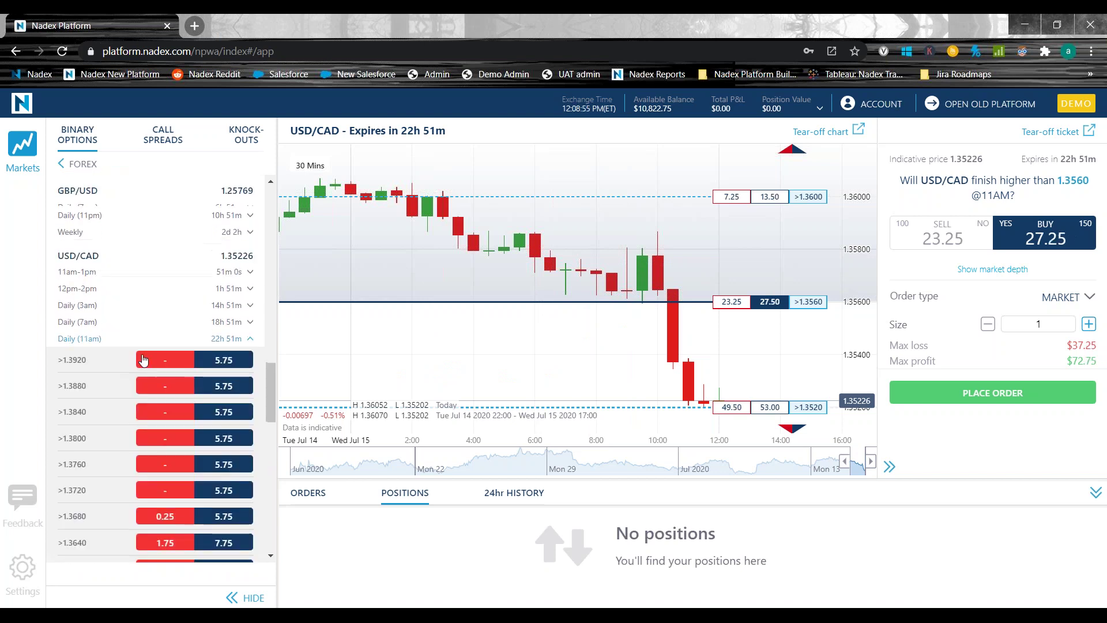
pyautogui.scroll(-1, 155, 386)
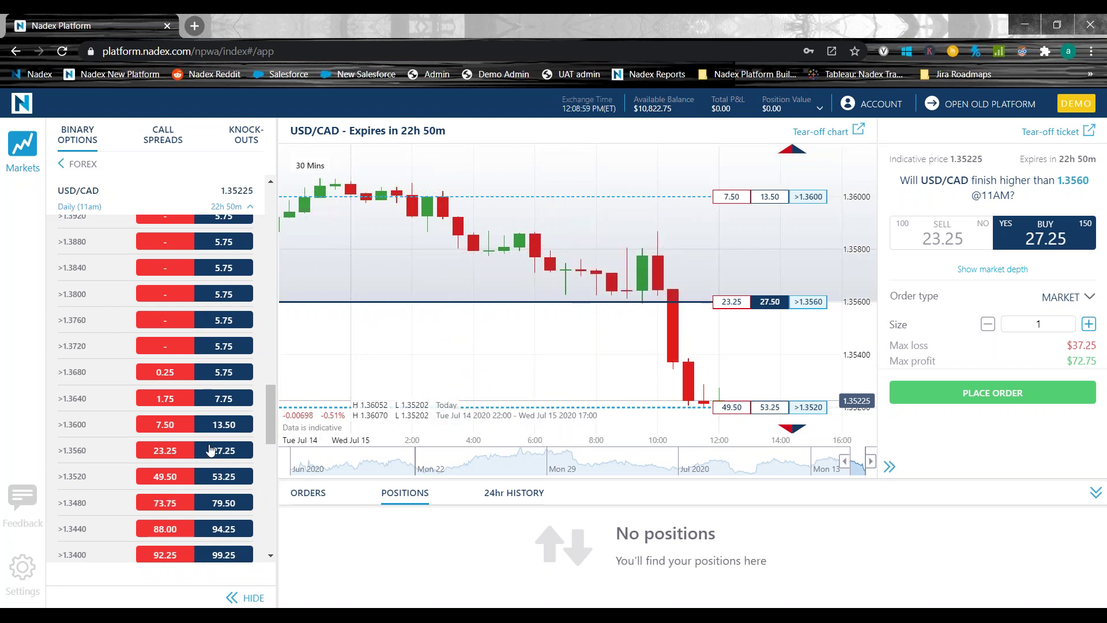
pyautogui.click(169, 451)
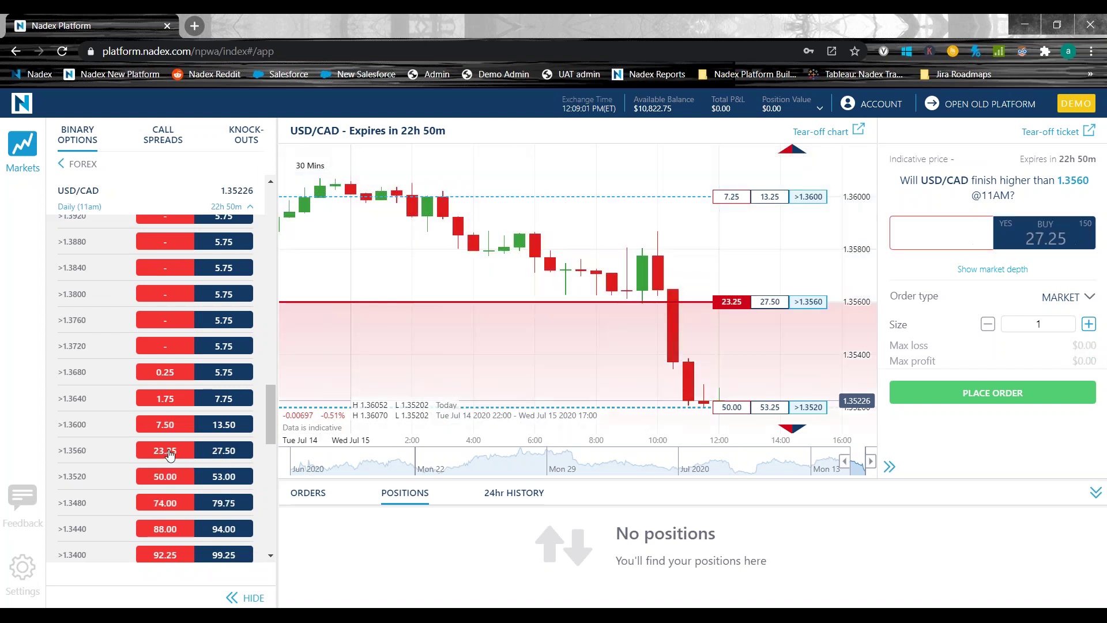
pyautogui.click(225, 449)
pyautogui.click(169, 453)
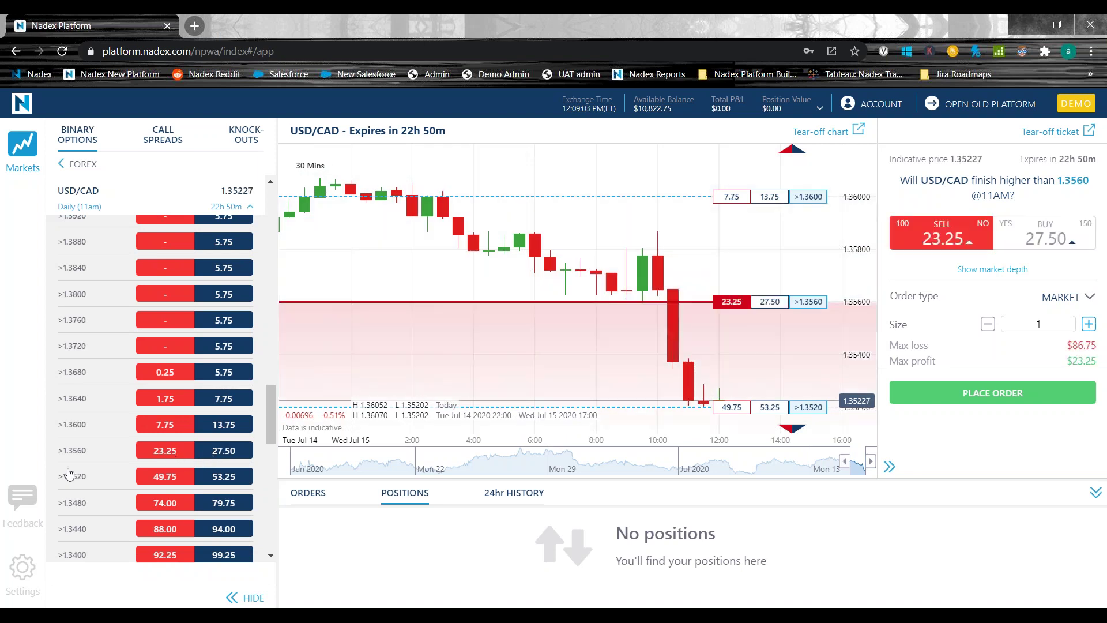
# View the order ticket for the >1.3600, >1.3520 and >1.3480 strikes in turn.
pyautogui.click(70, 427)
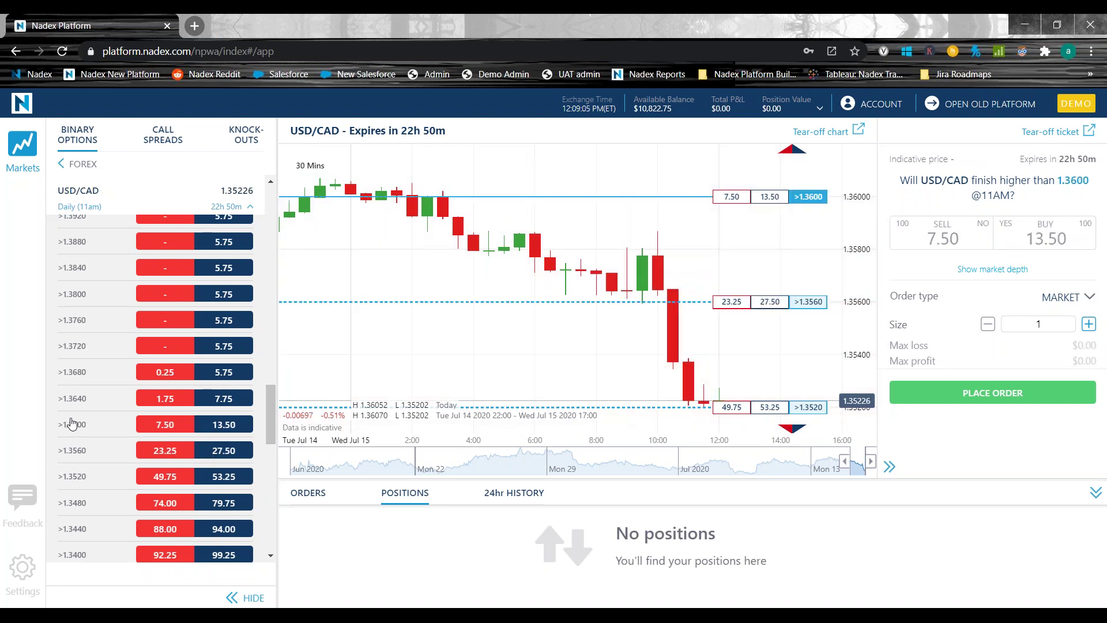
pyautogui.click(74, 477)
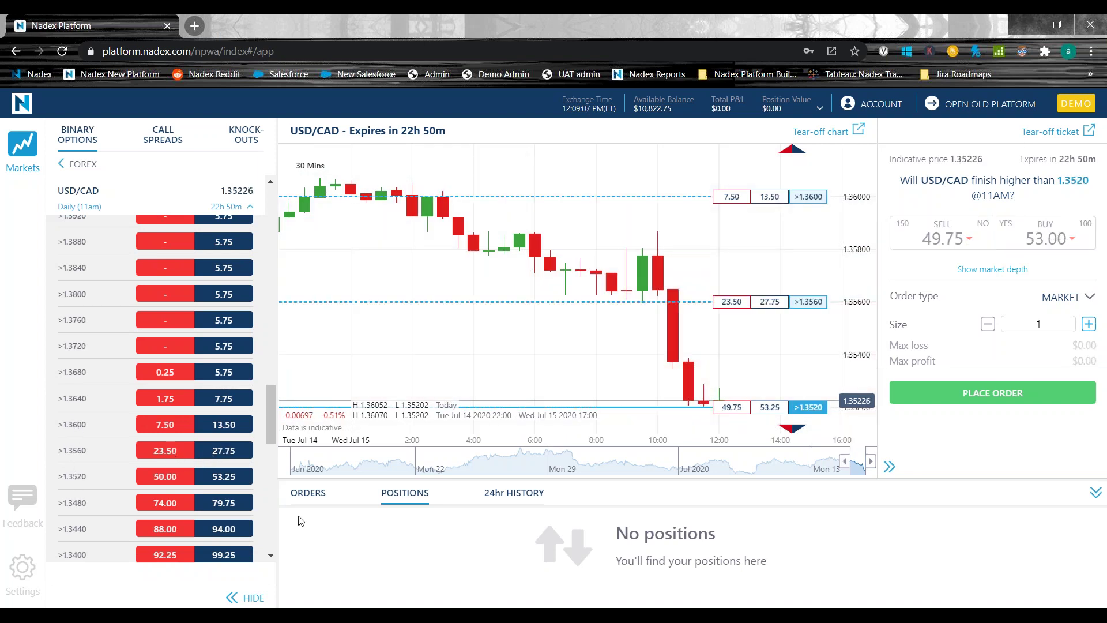
pyautogui.click(72, 503)
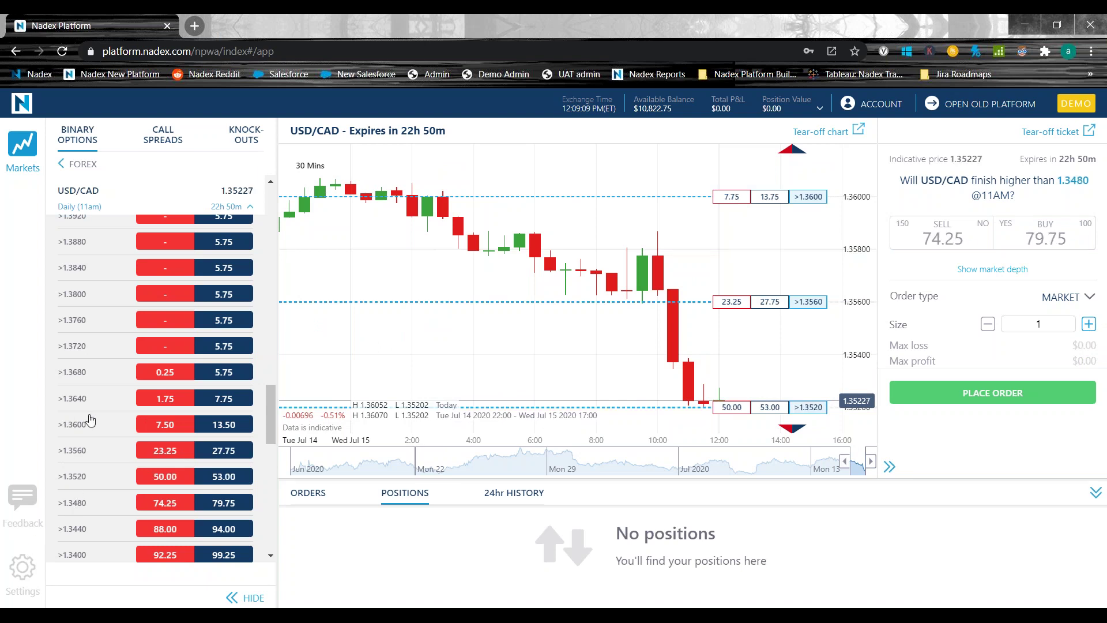
# Place a market order to buy one USD/CAD >1.3520 Daily (11am) contract.
pyautogui.click(224, 478)
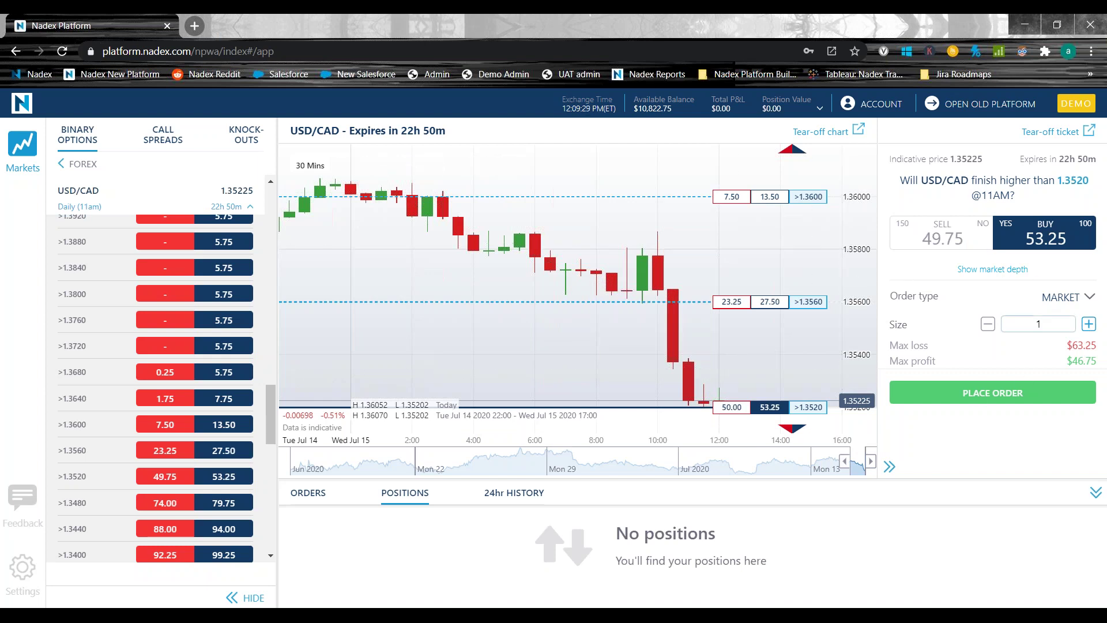
pyautogui.click(1014, 396)
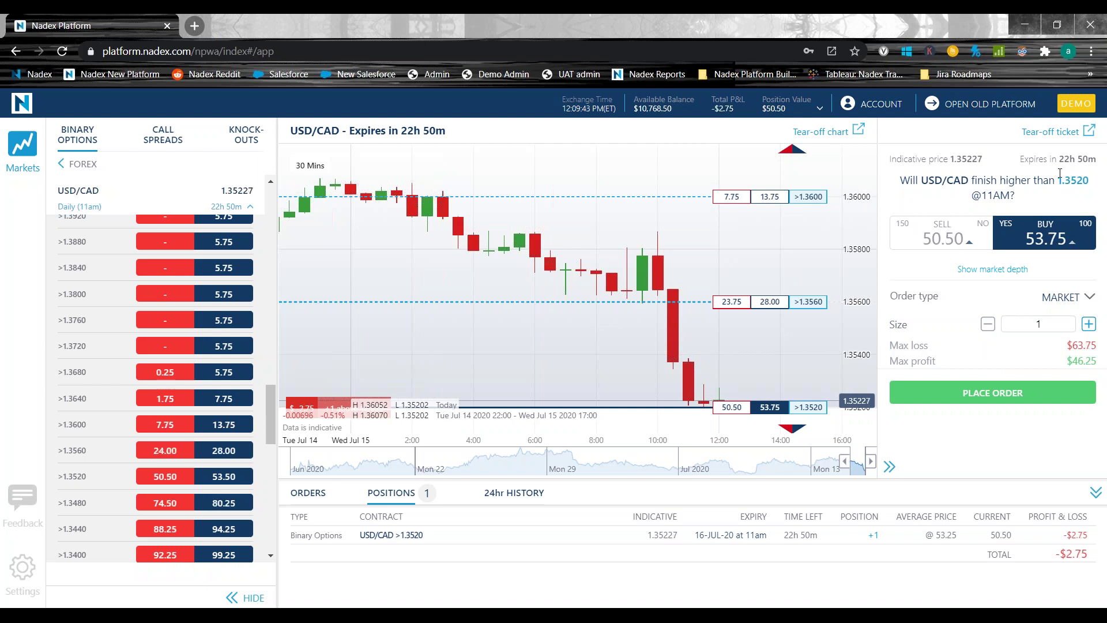
# Use the chart's >1.3560 price labels to switch the ticket to sell and back to buy, and open the ticket in a separate window.
pyautogui.scroll(-2, 703, 300)
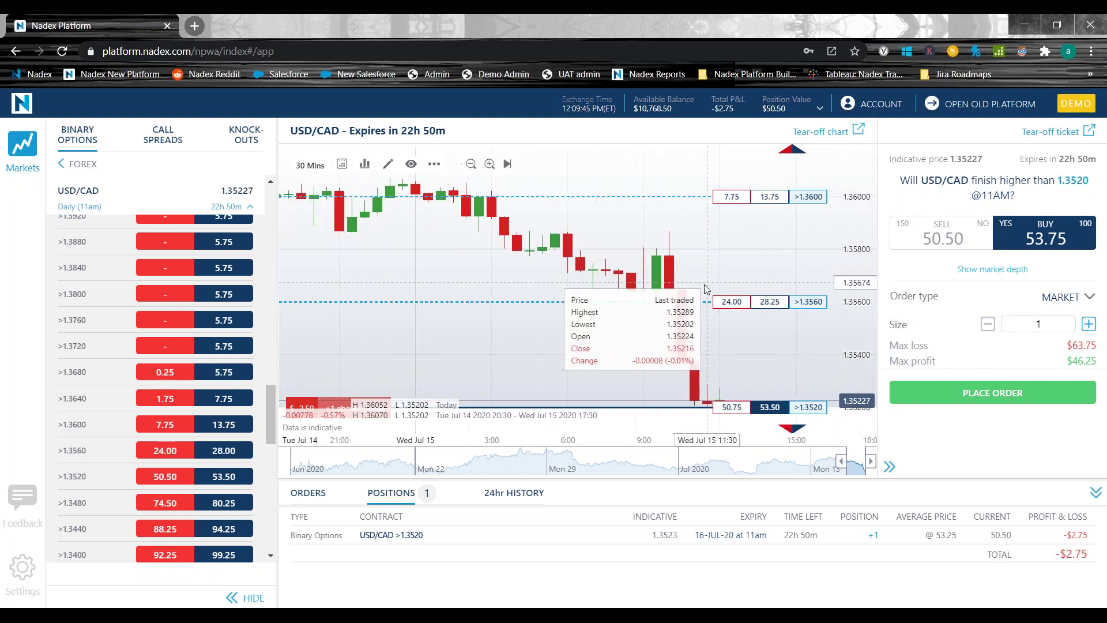
pyautogui.scroll(-4, 711, 328)
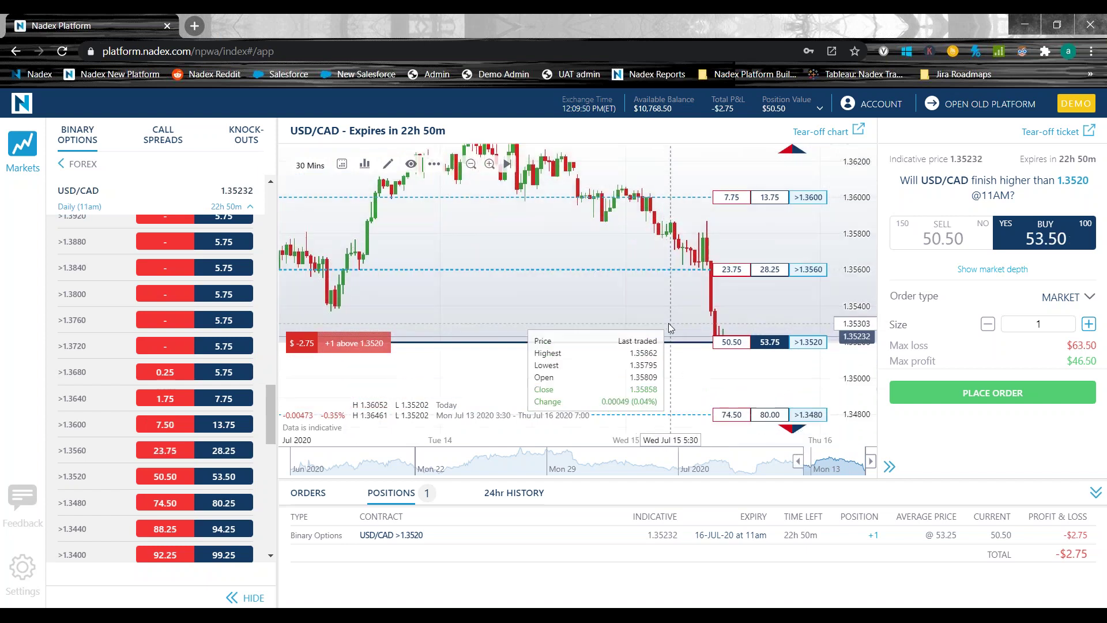
pyautogui.click(732, 287)
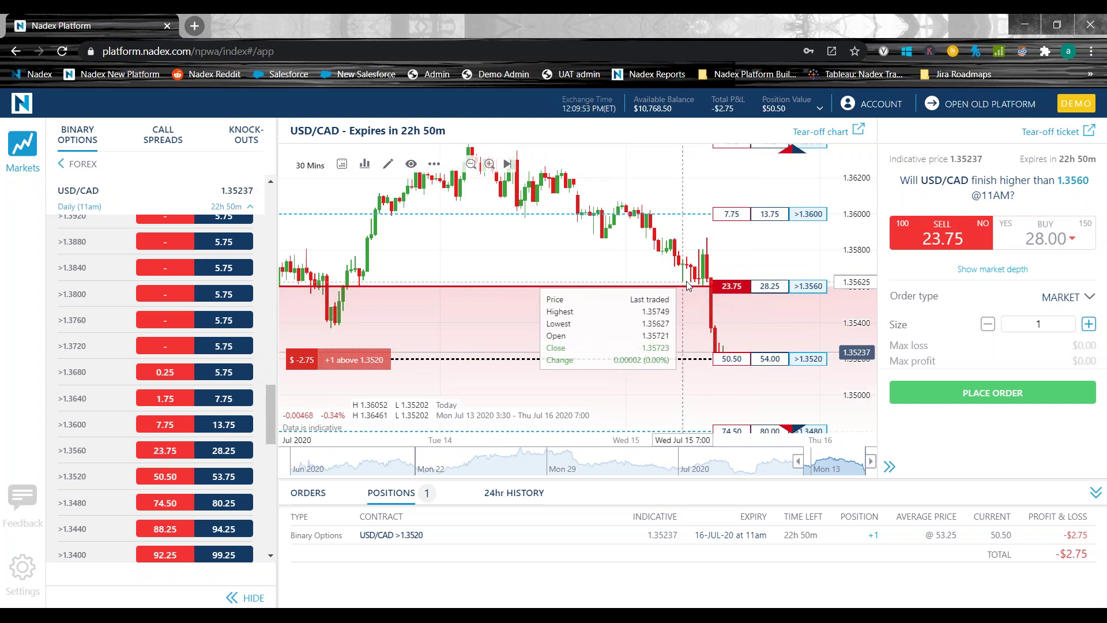
pyautogui.click(771, 287)
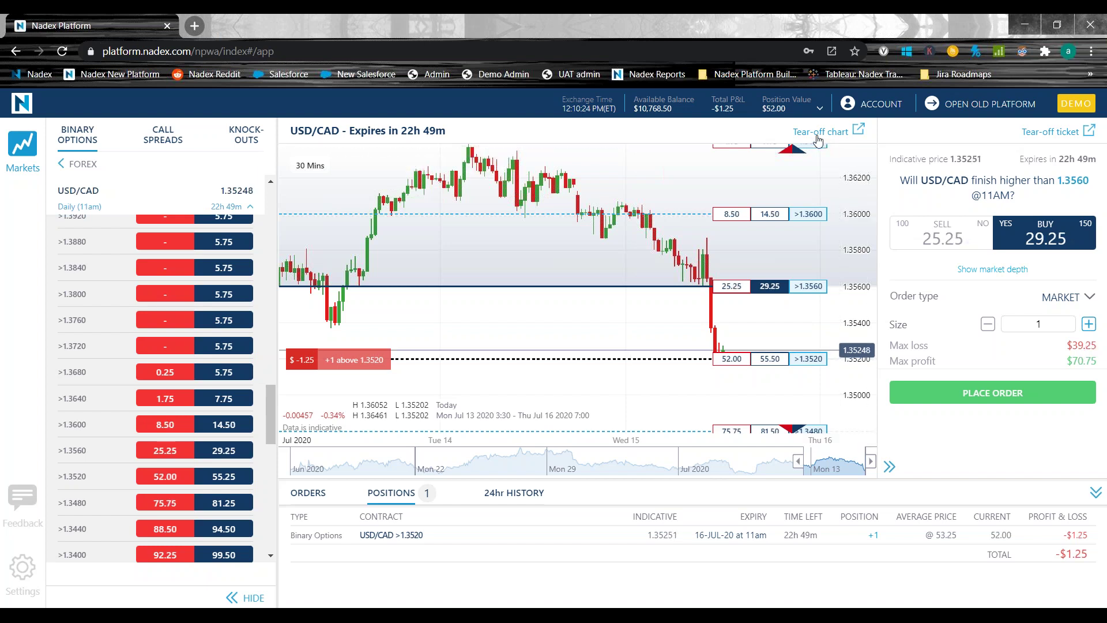
pyautogui.click(1057, 138)
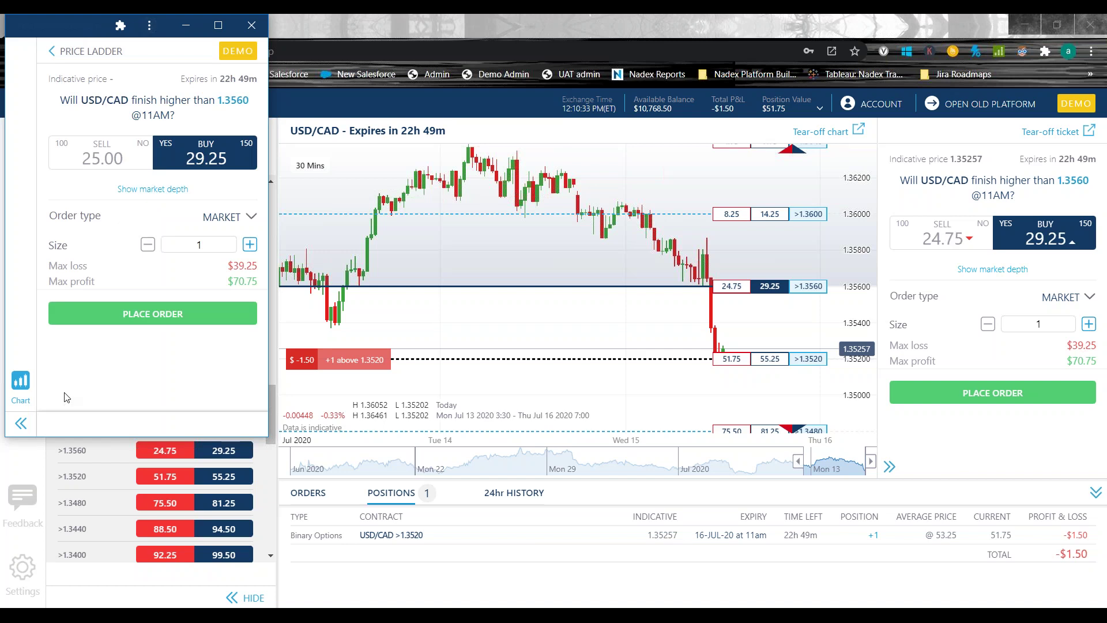
# Load the GBP/JPY Daily (7am) >134.20 contract on the buy side and open its order ticket in a separate window.
pyautogui.moveTo(179, 21); pyautogui.dragTo(482, 23)
pyautogui.scroll(10, 93, 483)
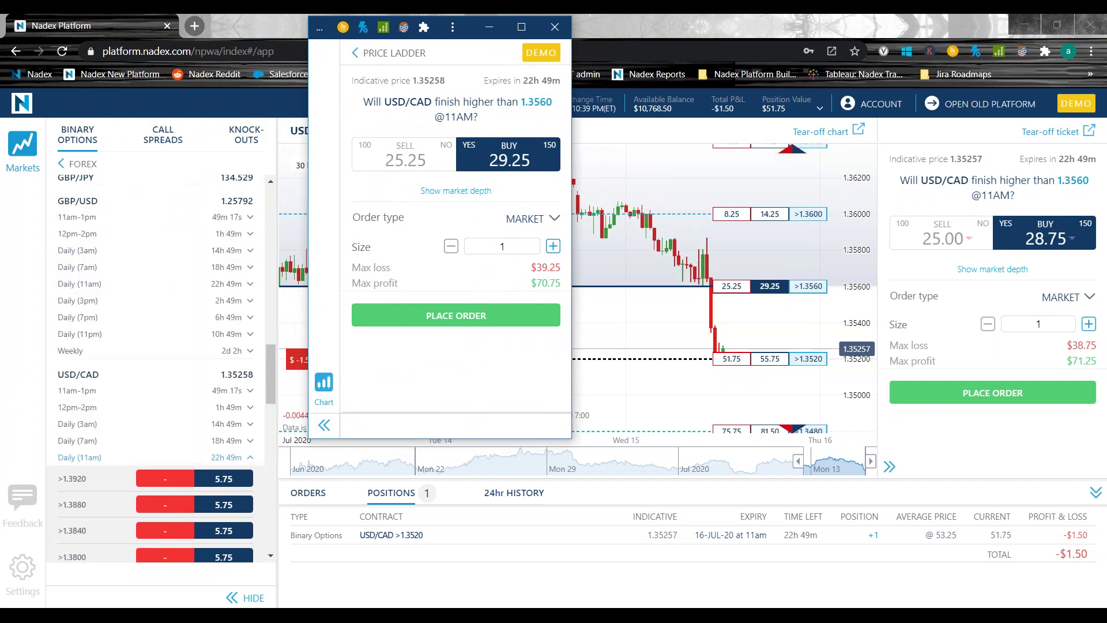
pyautogui.click(93, 484)
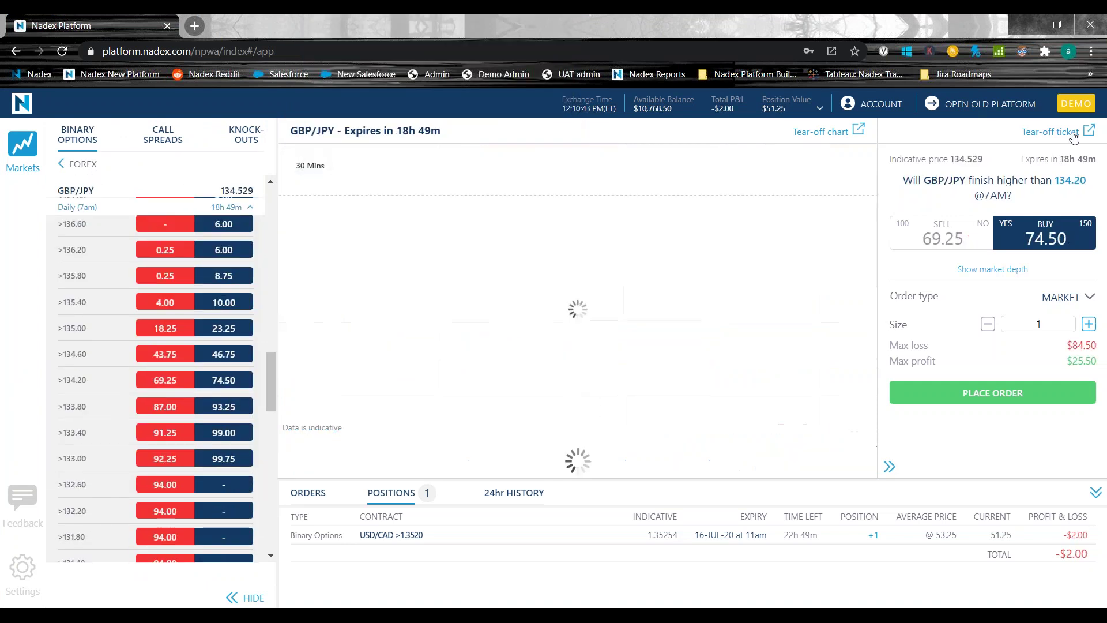
# Load the USD/MXN 11am-1pm >22.376 contract on the buy side and open its order ticket in a separate window.
pyautogui.scroll(-3, 166, 467)
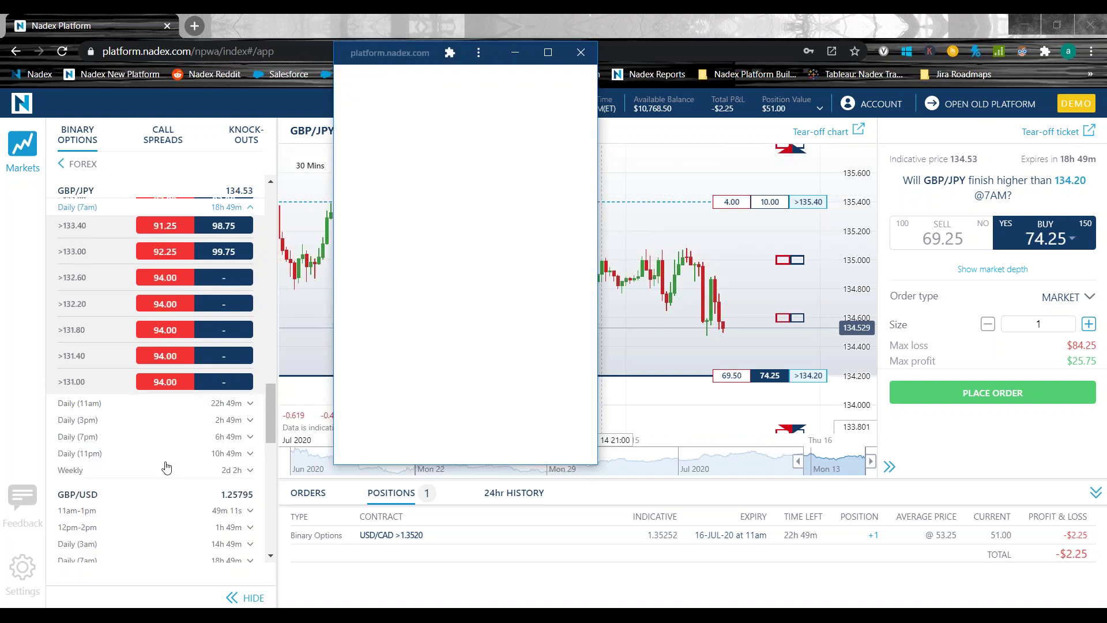
pyautogui.scroll(-5, 166, 467)
pyautogui.click(81, 505)
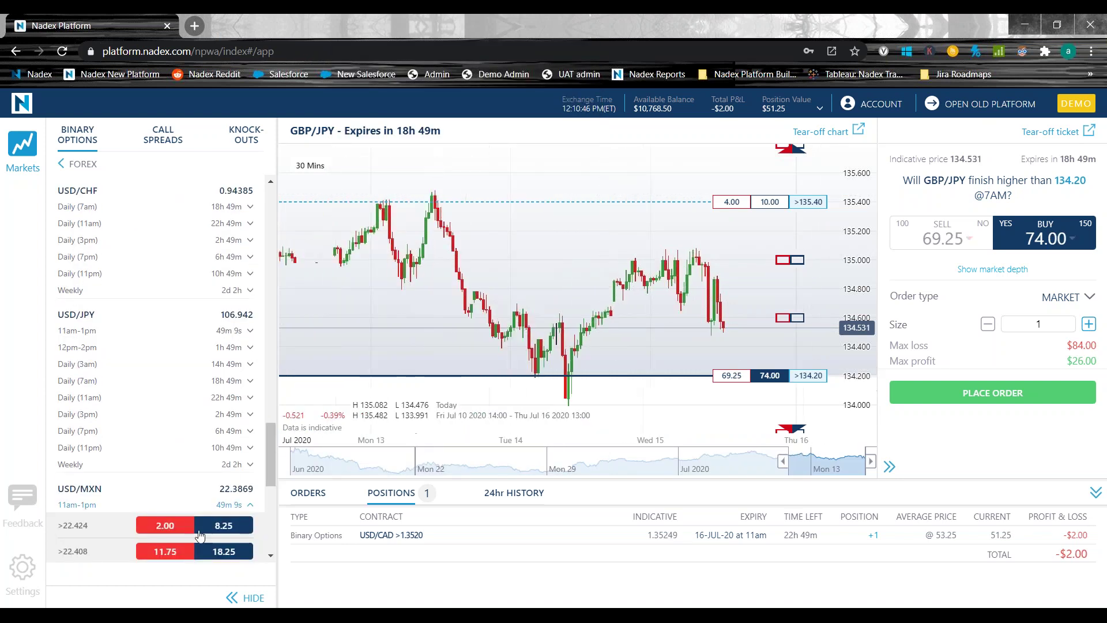
pyautogui.scroll(-3, 200, 536)
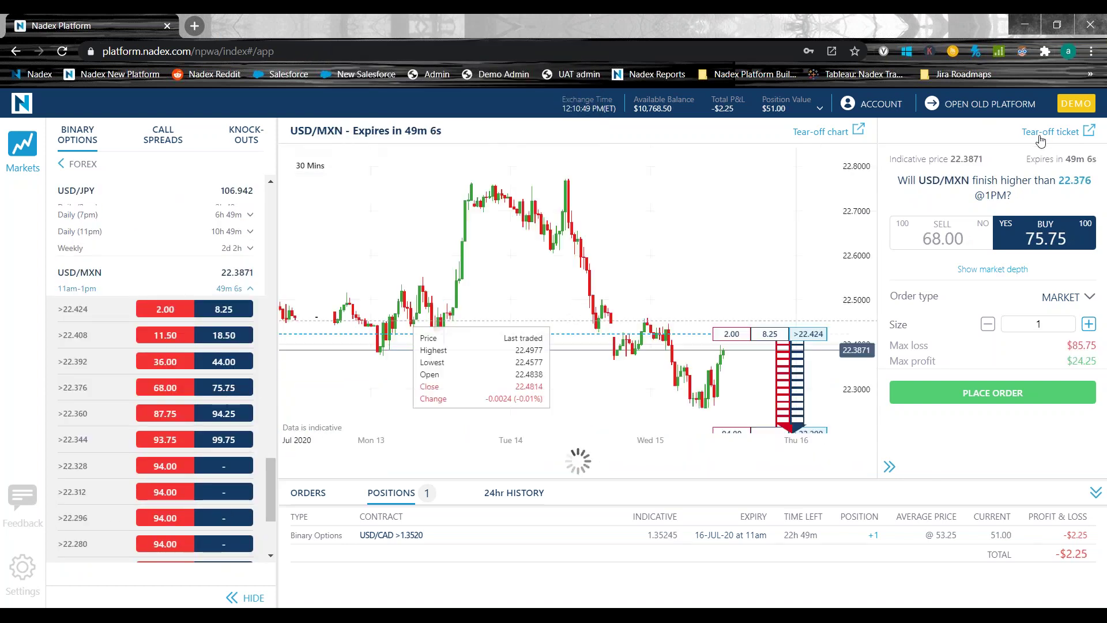
pyautogui.click(1039, 137)
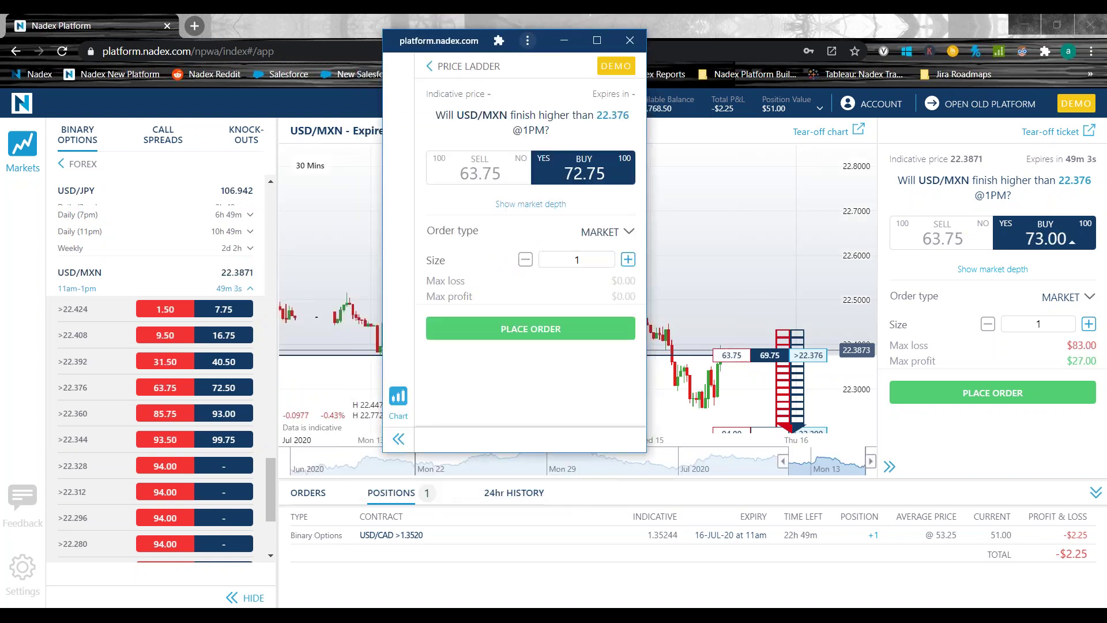
# Clear the main platform from view and arrange the USD/CAD, USD/MXN and GBP/JPY ticket windows side by side in that order.
pyautogui.hotkey('ctrl', 'w')
pyautogui.hotkey('alt', 'Tab')
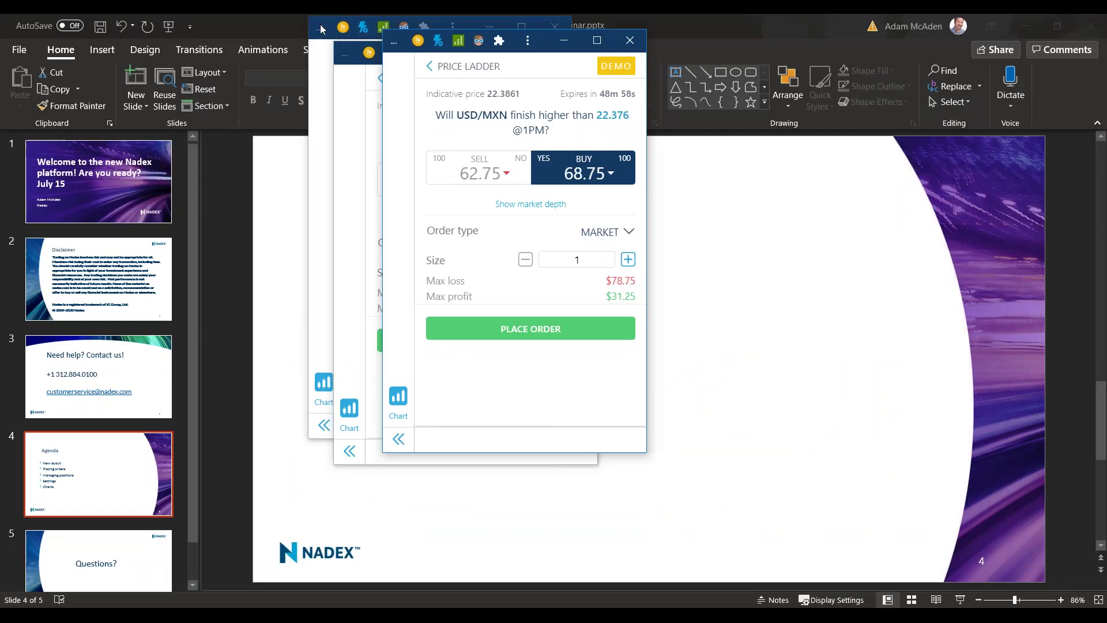
pyautogui.moveTo(415, 44); pyautogui.dragTo(178, 31)
pyautogui.click(456, 61)
pyautogui.click(396, 42)
pyautogui.click(527, 26)
pyautogui.moveTo(570, 51); pyautogui.dragTo(474, 42)
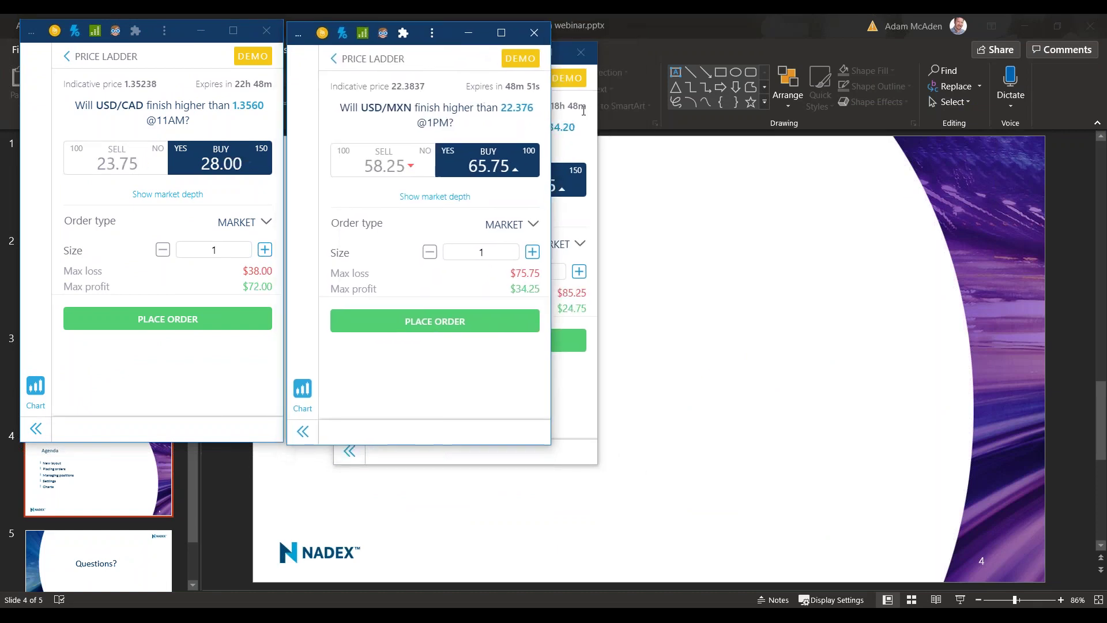
pyautogui.click(565, 63)
pyautogui.moveTo(499, 68); pyautogui.dragTo(713, 42)
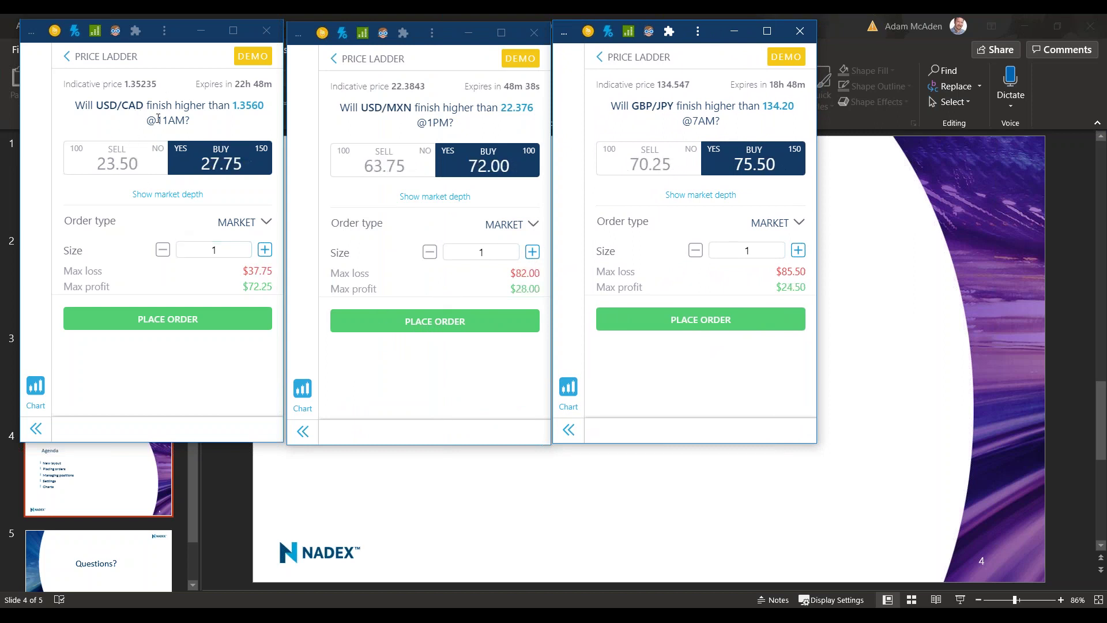
# Set the USD/CAD and USD/MXN tickets to sell, and switch the GBP/JPY ticket to sell and back to buy.
pyautogui.click(124, 164)
pyautogui.click(202, 162)
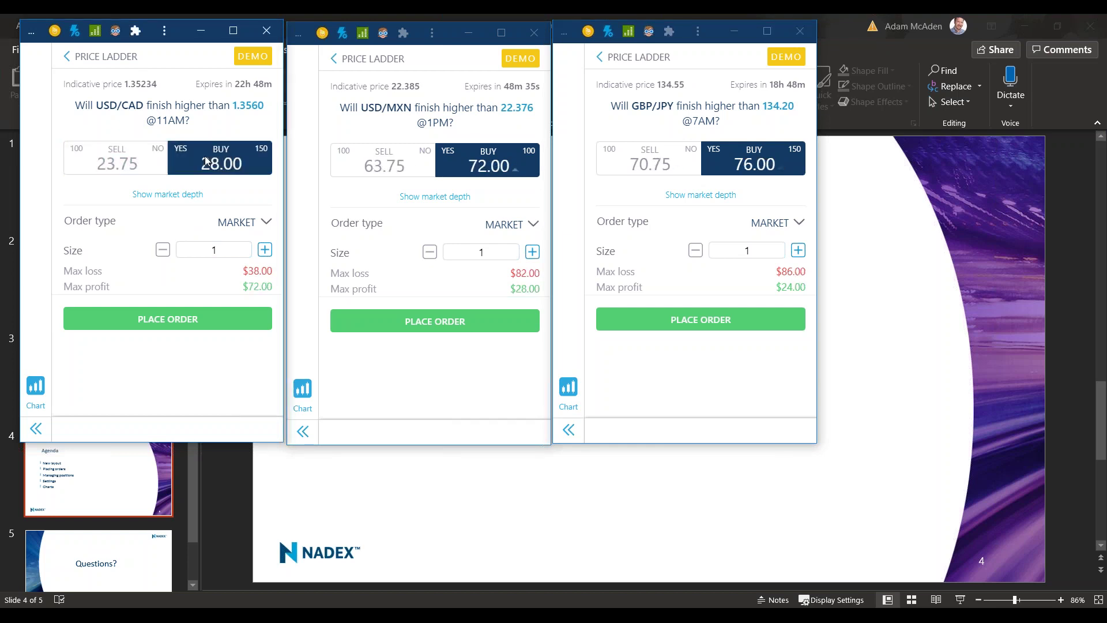
pyautogui.click(125, 163)
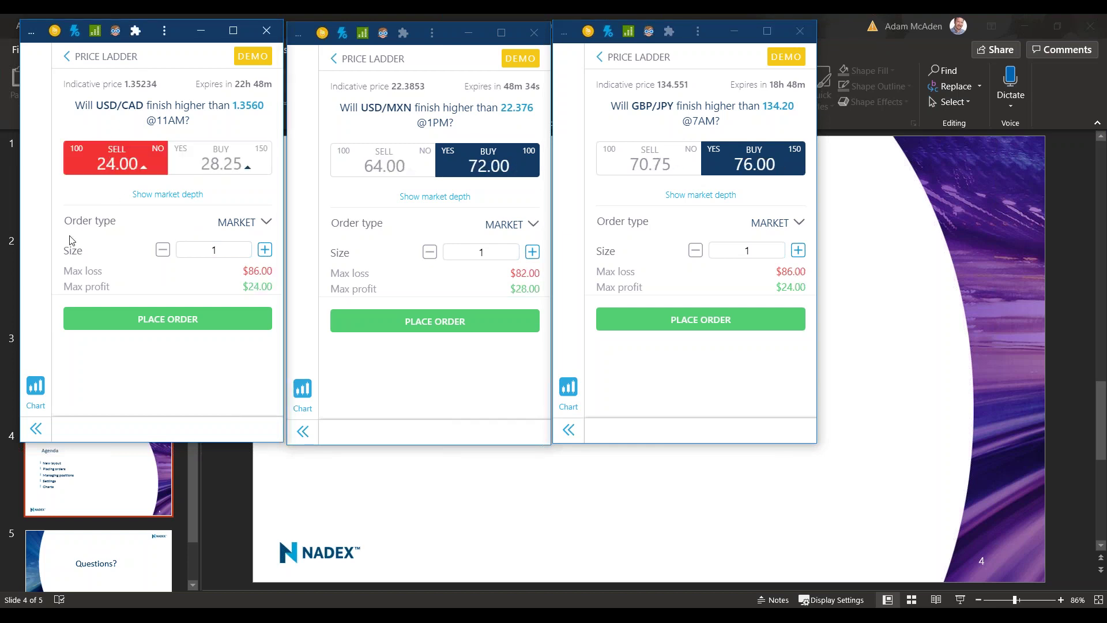
pyautogui.click(371, 168)
pyautogui.click(633, 157)
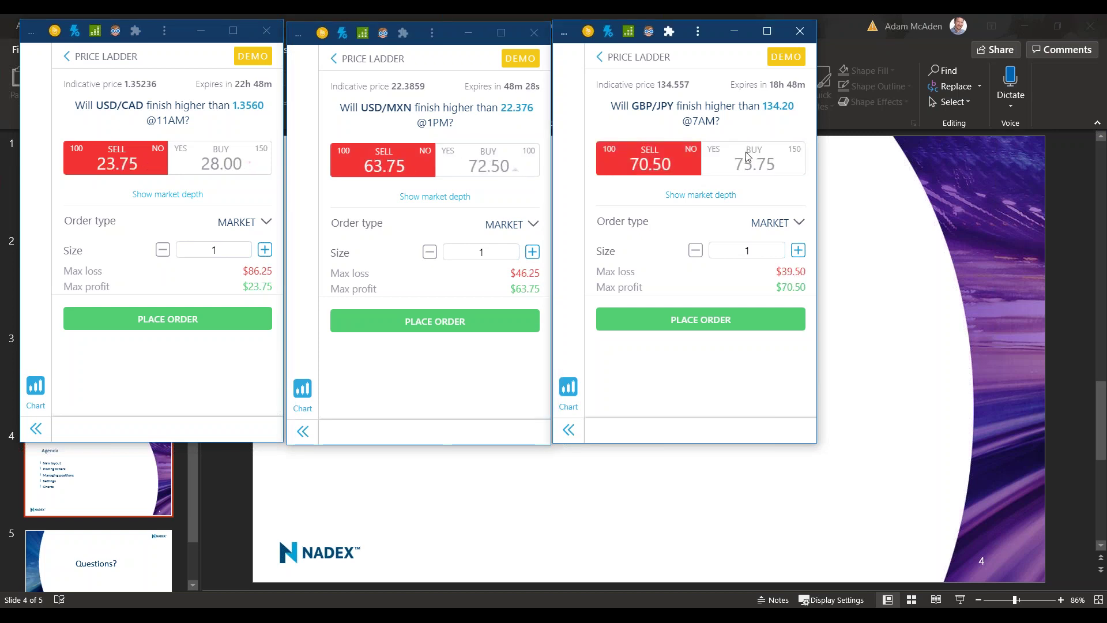
pyautogui.click(721, 164)
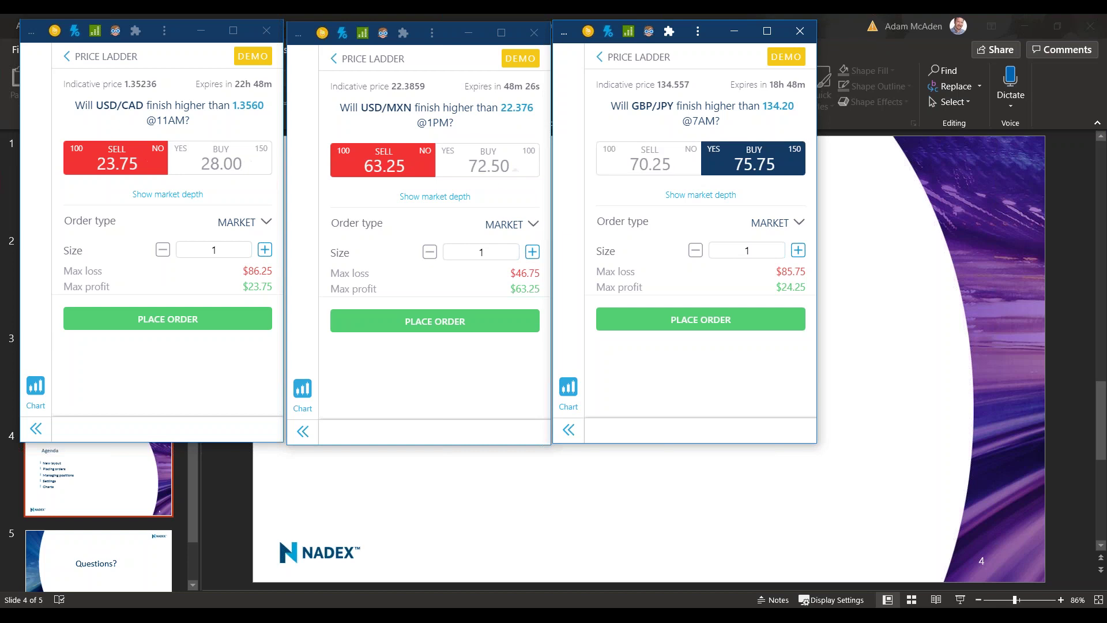
# Resize the GBP/JPY ticket window slightly so it lines up with the neighbouring USD/MXN window.
pyautogui.moveTo(724, 444)
pyautogui.mouseDown()
pyautogui.moveTo(724, 372)
pyautogui.moveTo(718, 454)
pyautogui.moveTo(726, 444)
pyautogui.mouseUp()
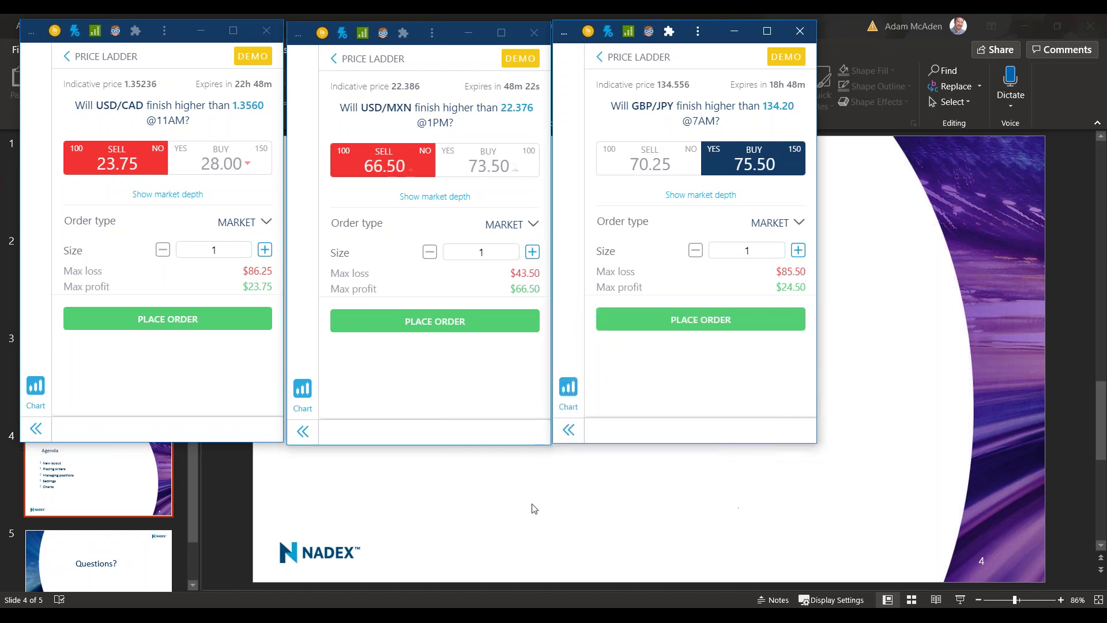
pyautogui.moveTo(717, 441)
pyautogui.mouseDown()
pyautogui.moveTo(720, 340)
pyautogui.moveTo(727, 447)
pyautogui.mouseUp()
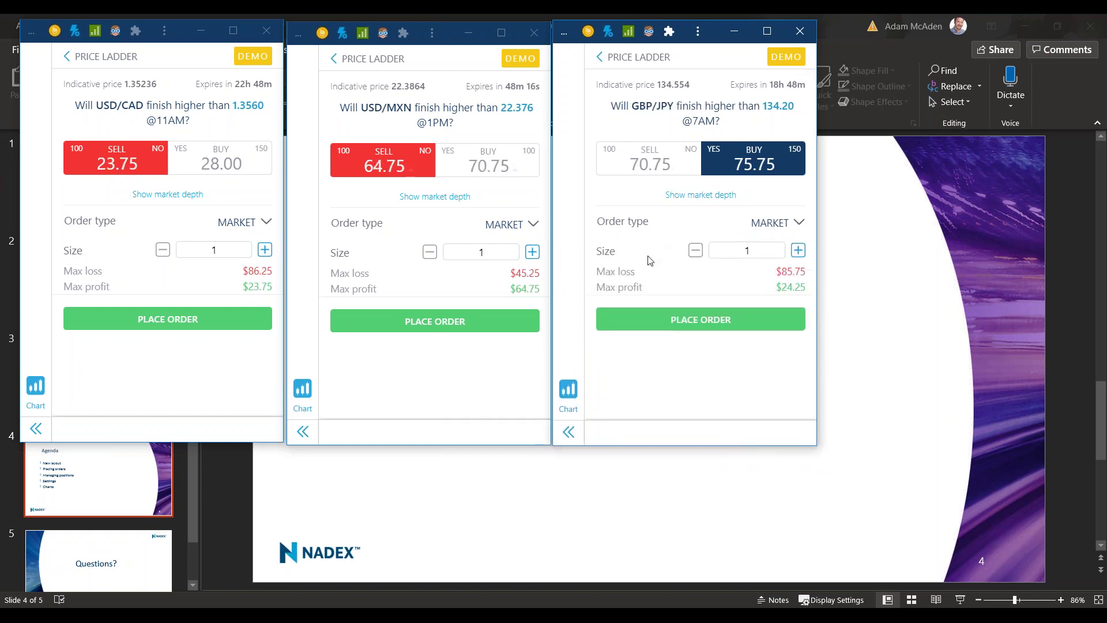
pyautogui.moveTo(819, 278)
pyautogui.mouseDown()
pyautogui.moveTo(736, 275)
pyautogui.moveTo(834, 271)
pyautogui.moveTo(816, 271)
pyautogui.mouseUp()
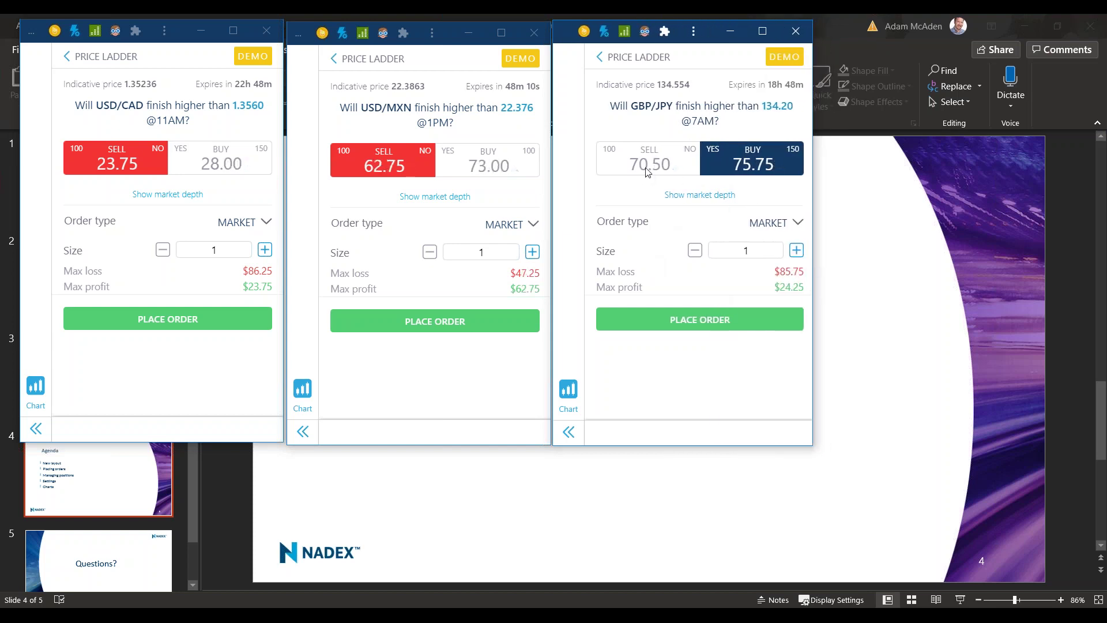
pyautogui.click(427, 172)
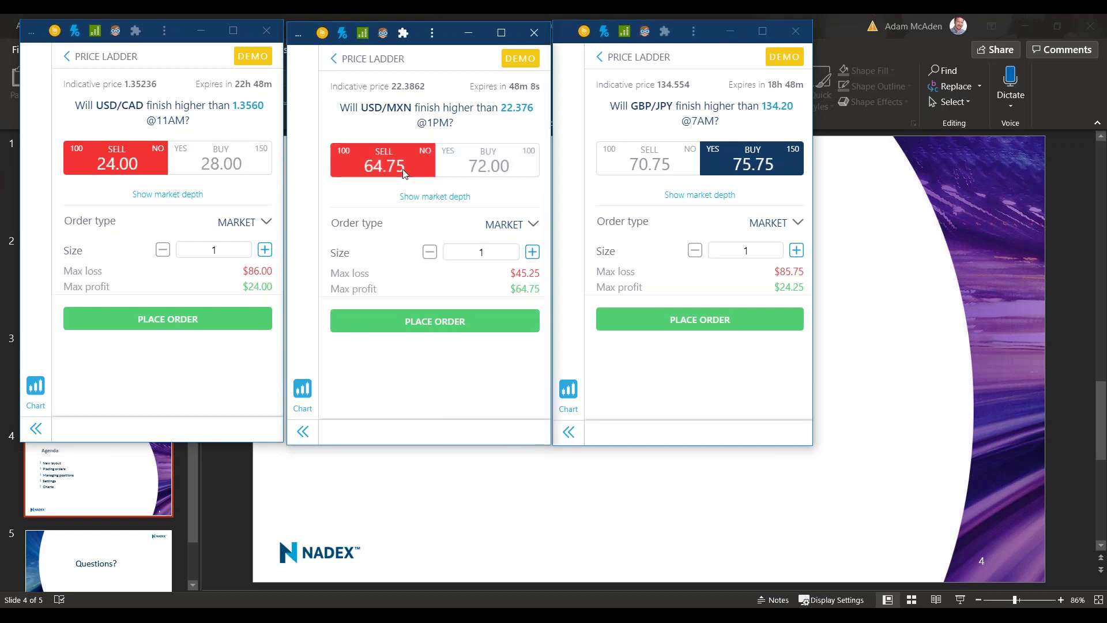
pyautogui.click(658, 172)
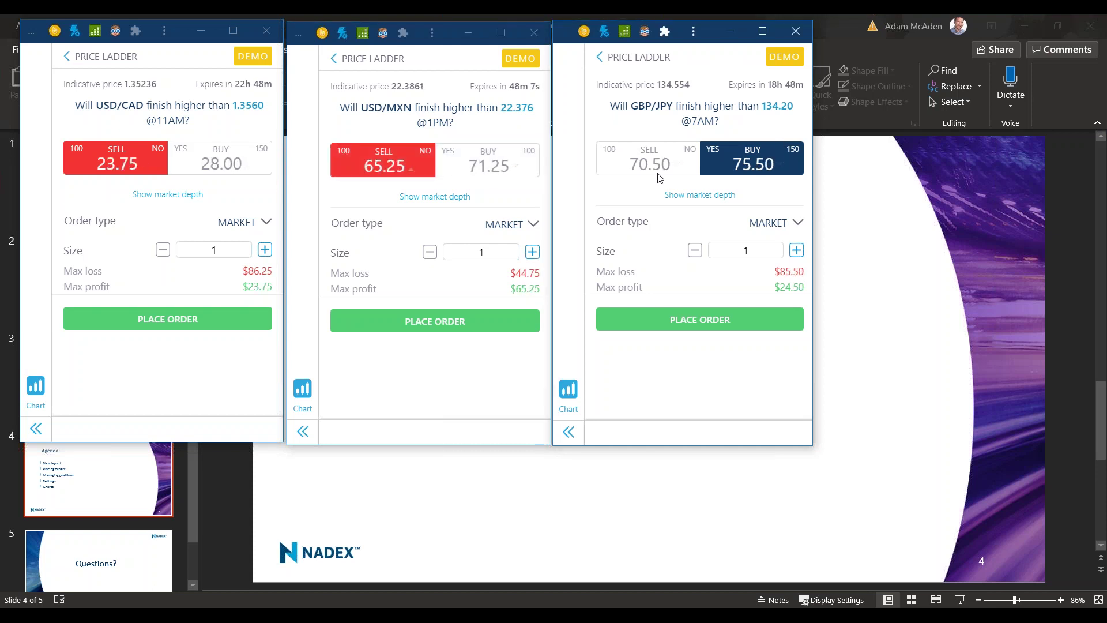
# Return all three tickets to their price ladders and expand the USD/CAD Daily (7am) and Daily (11am) expiries in turn.
pyautogui.click(639, 55)
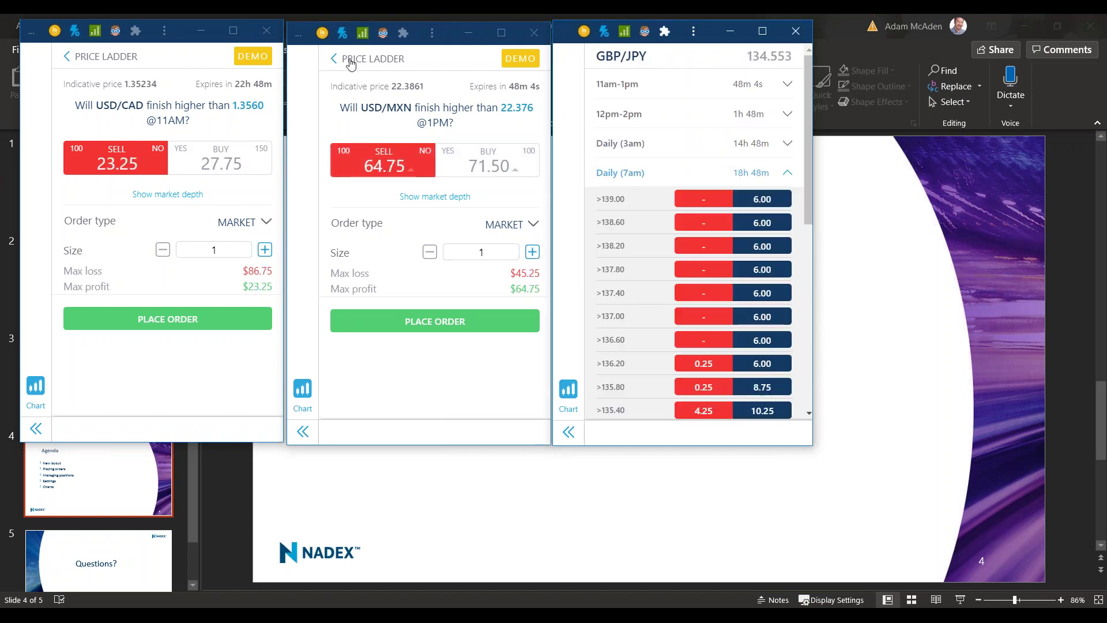
pyautogui.click(350, 59)
pyautogui.click(110, 55)
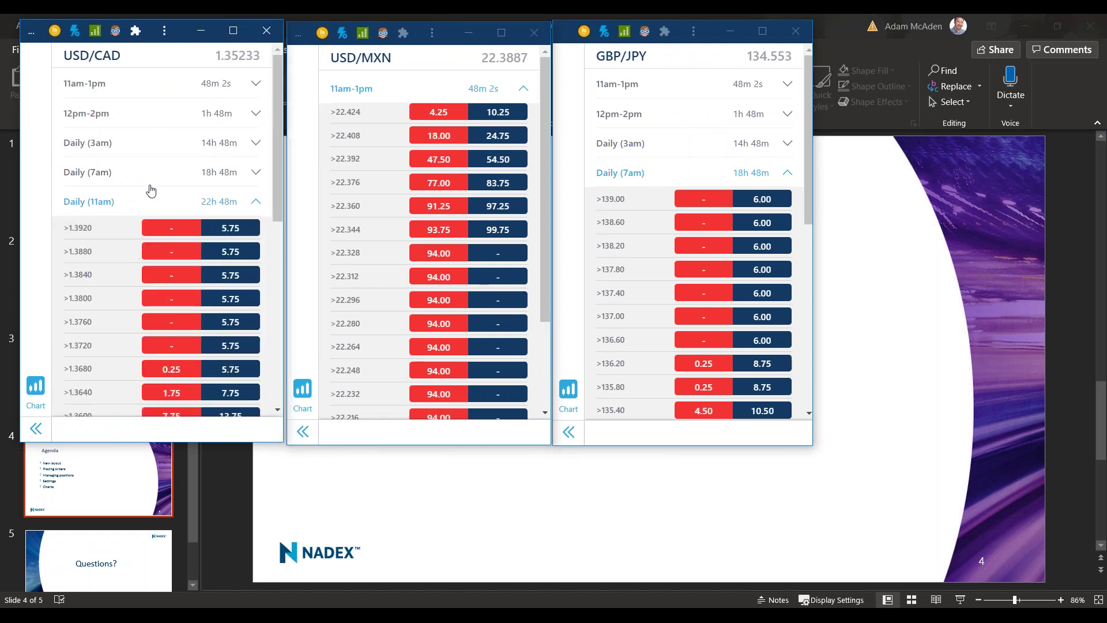
pyautogui.click(211, 173)
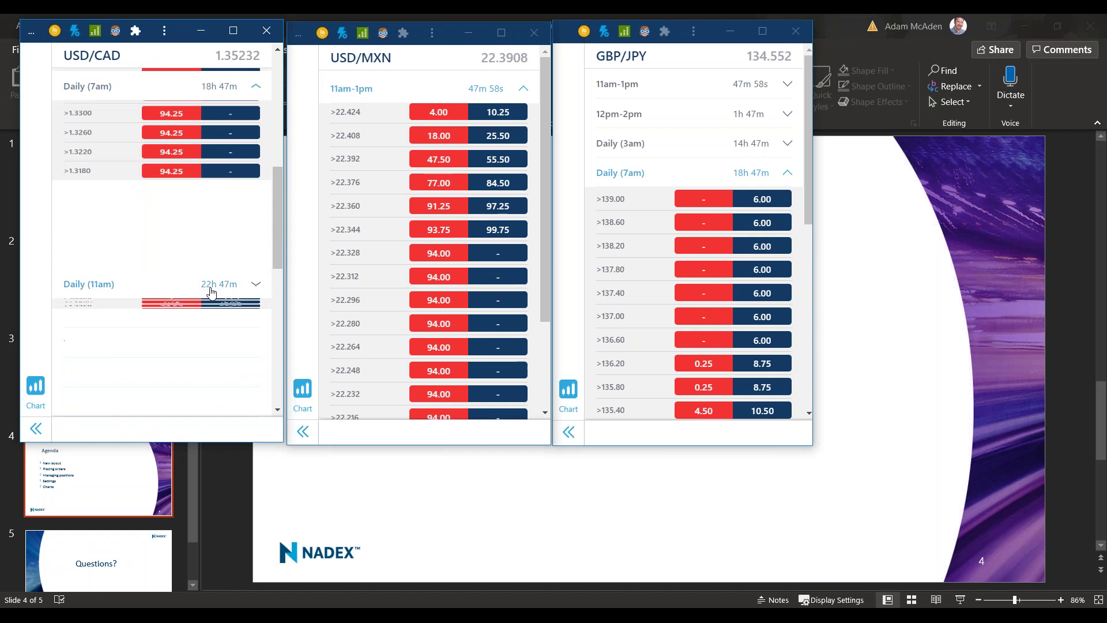
pyautogui.click(211, 291)
# Reopen the buy tickets for USD/MXN >22.376 and GBP/JPY >134.20 from their price ladders.
pyautogui.click(494, 182)
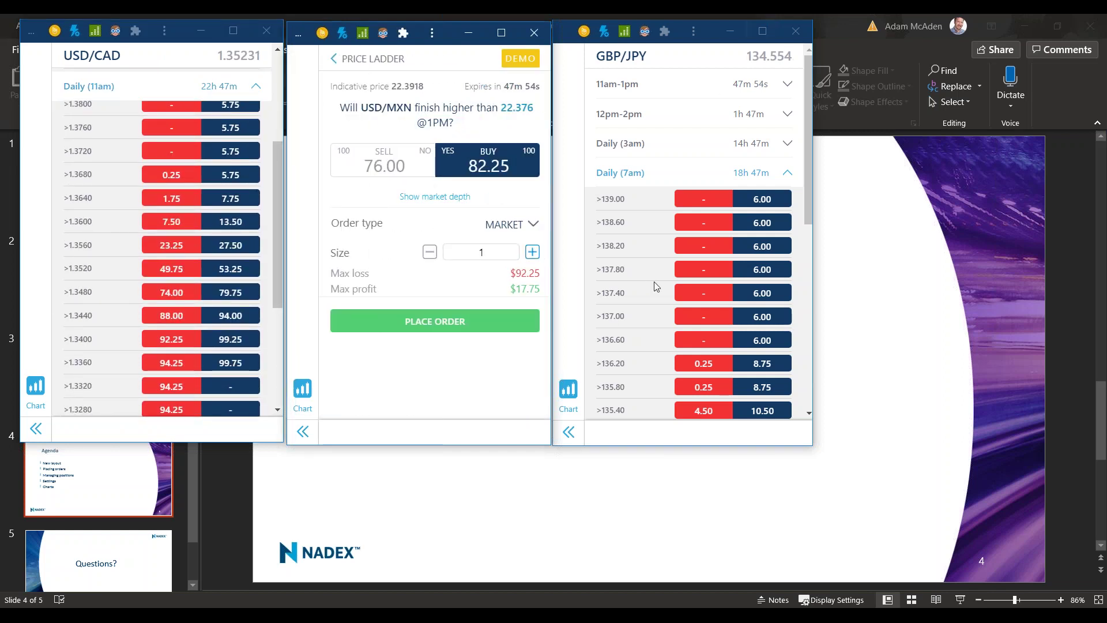
pyautogui.scroll(-3, 703, 300)
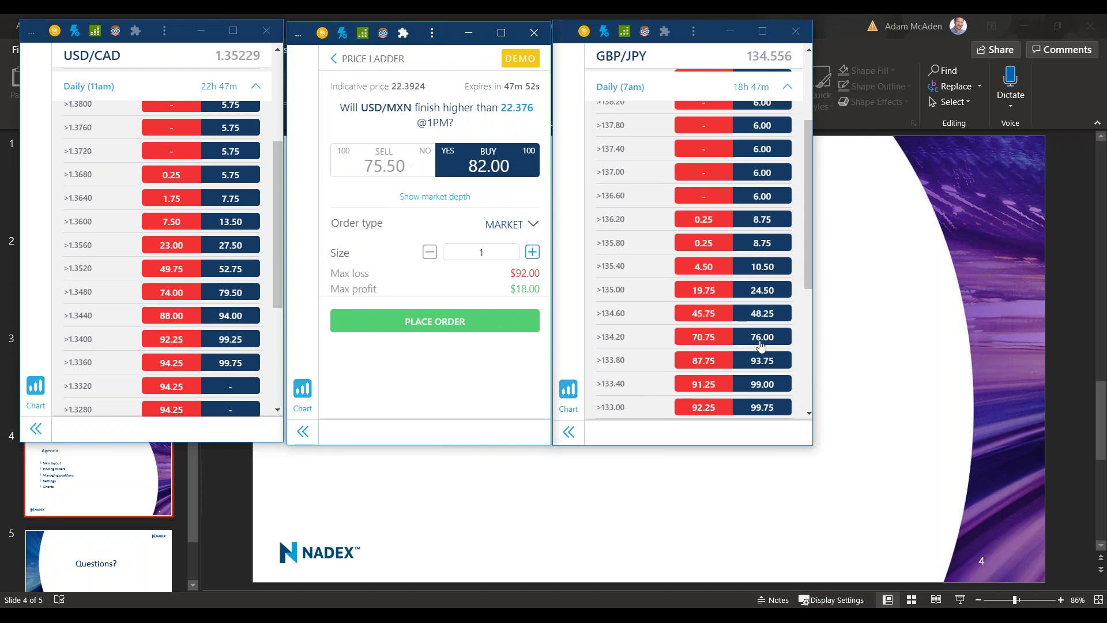
pyautogui.click(761, 345)
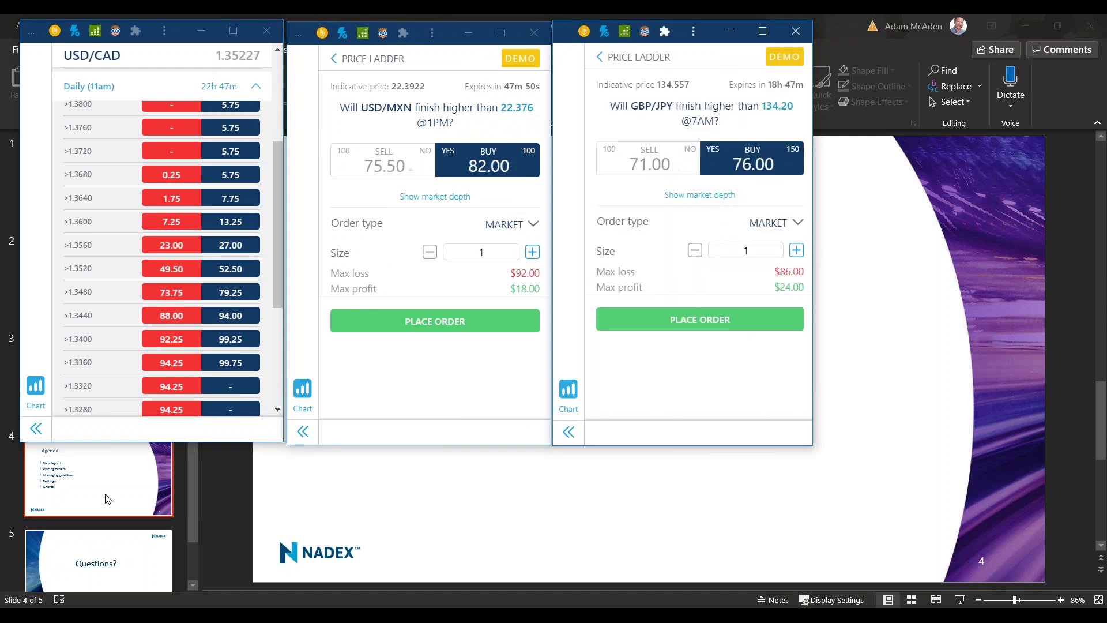
# Show the charts in the USD/CAD and GBP/JPY windows, moving the GBP/JPY window clear of the other.
pyautogui.click(34, 401)
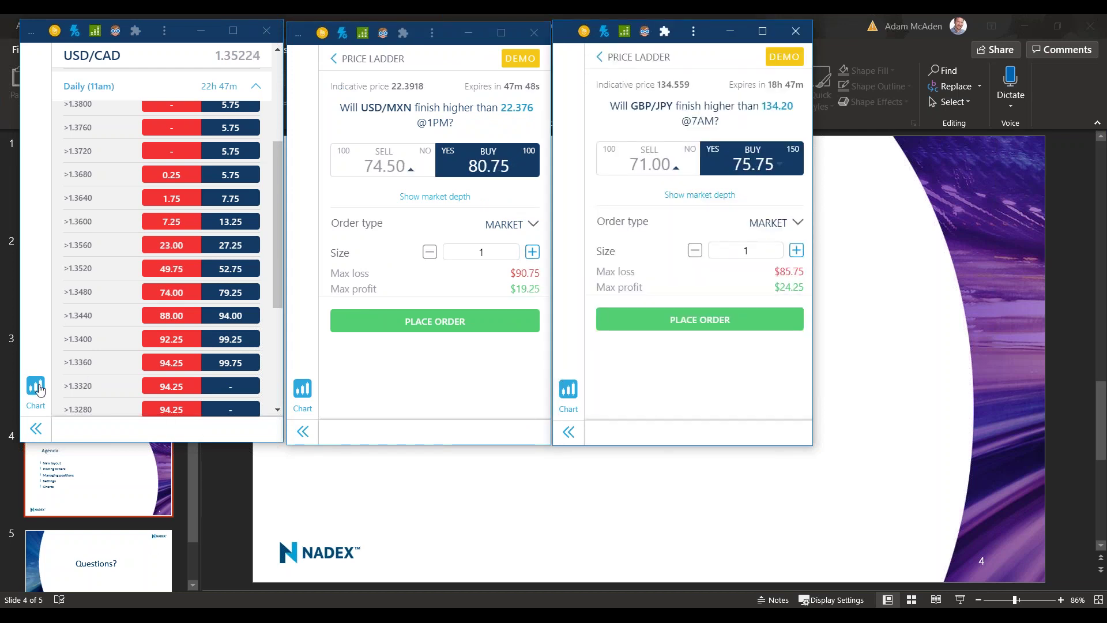
pyautogui.click(709, 31)
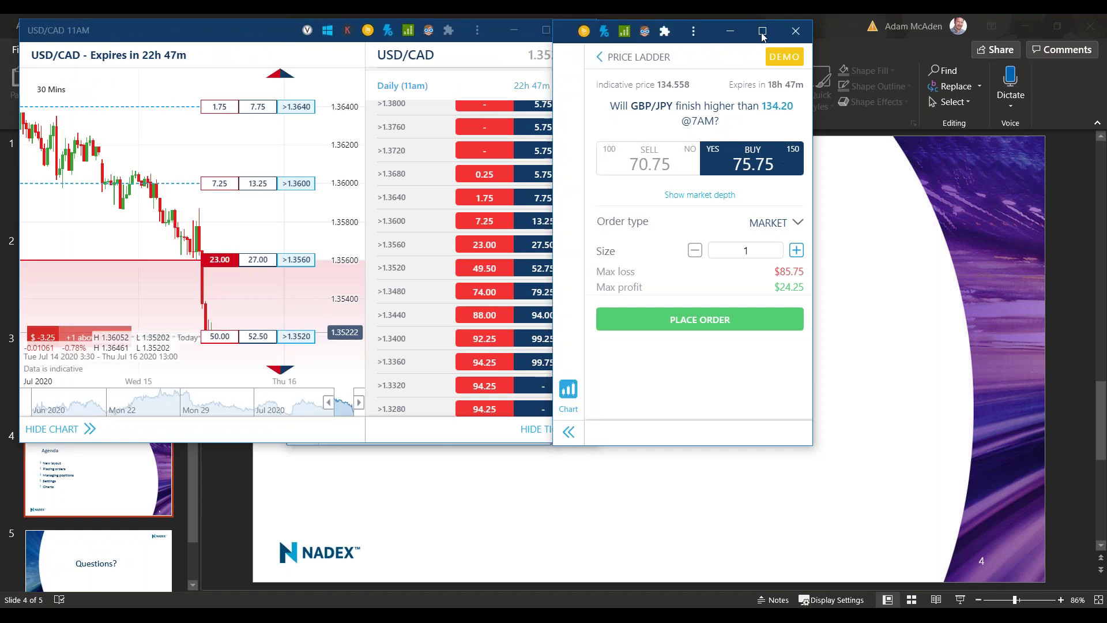
pyautogui.hotkey('alt', 'space')
pyautogui.press('Escape')
pyautogui.moveTo(710, 42); pyautogui.dragTo(978, 39)
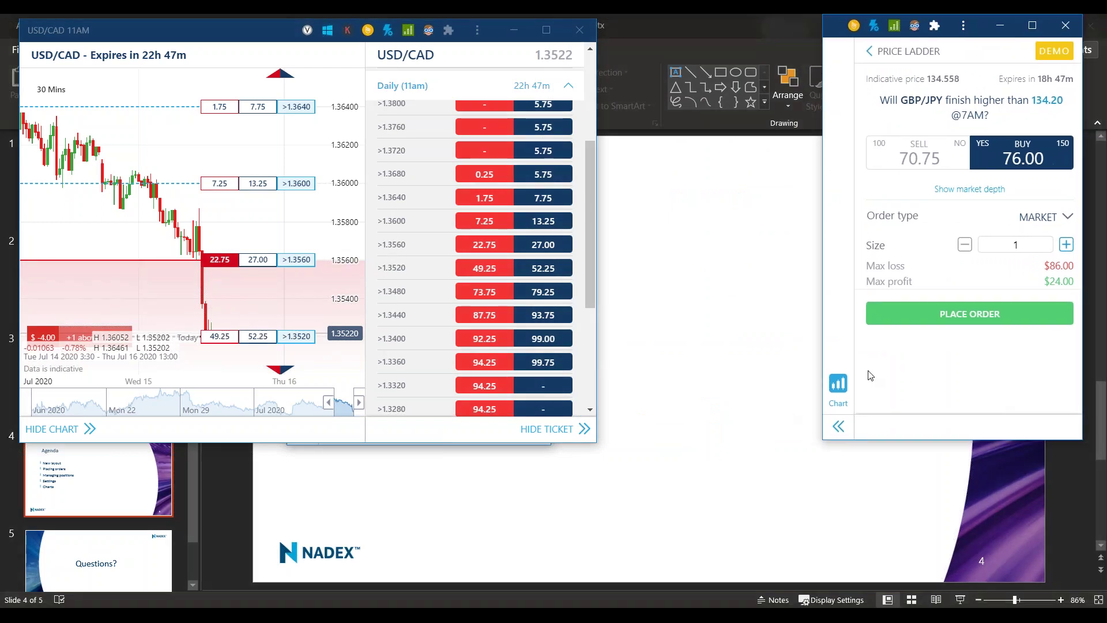
pyautogui.click(838, 385)
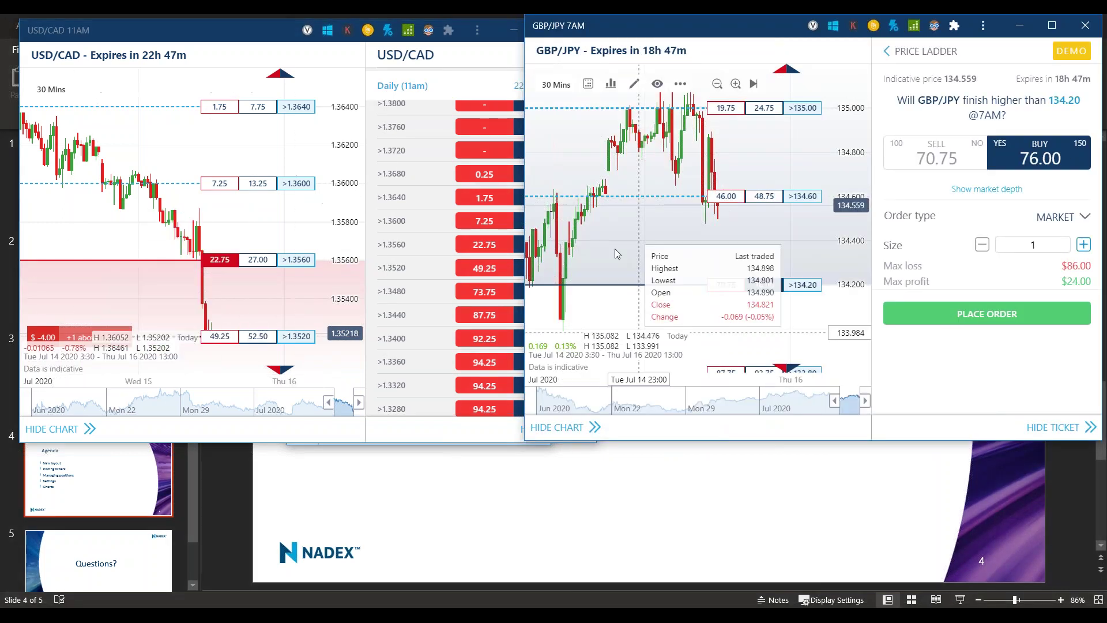
# Hide the tickets in the GBP/JPY and USD/CAD windows and narrow the USD/CAD window so both charts sit side by side.
pyautogui.click(1049, 428)
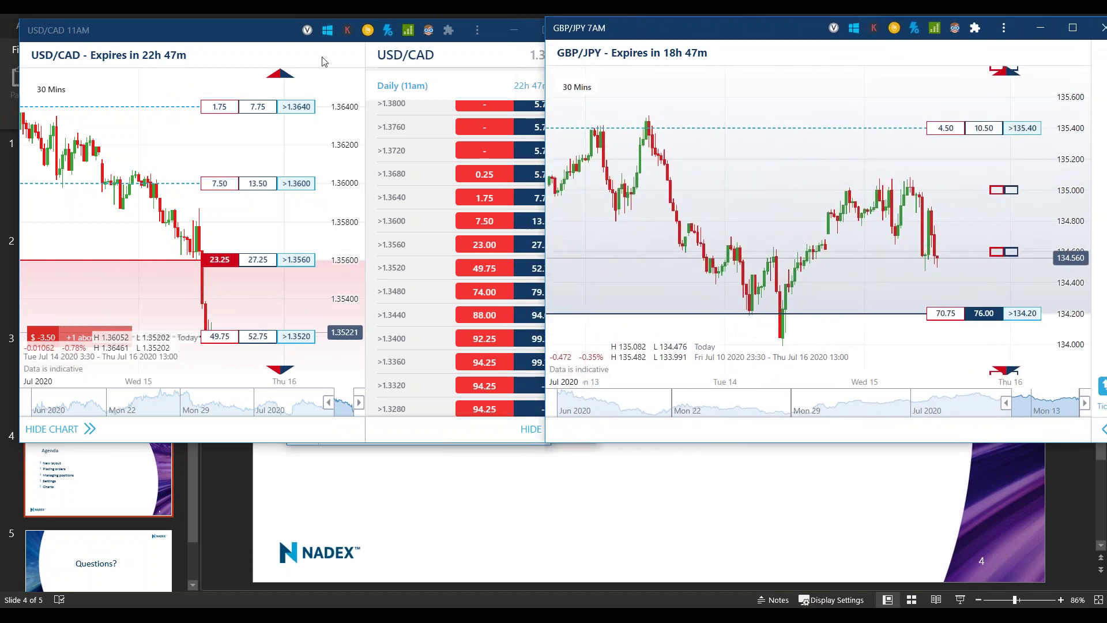
pyautogui.click(239, 35)
pyautogui.click(571, 438)
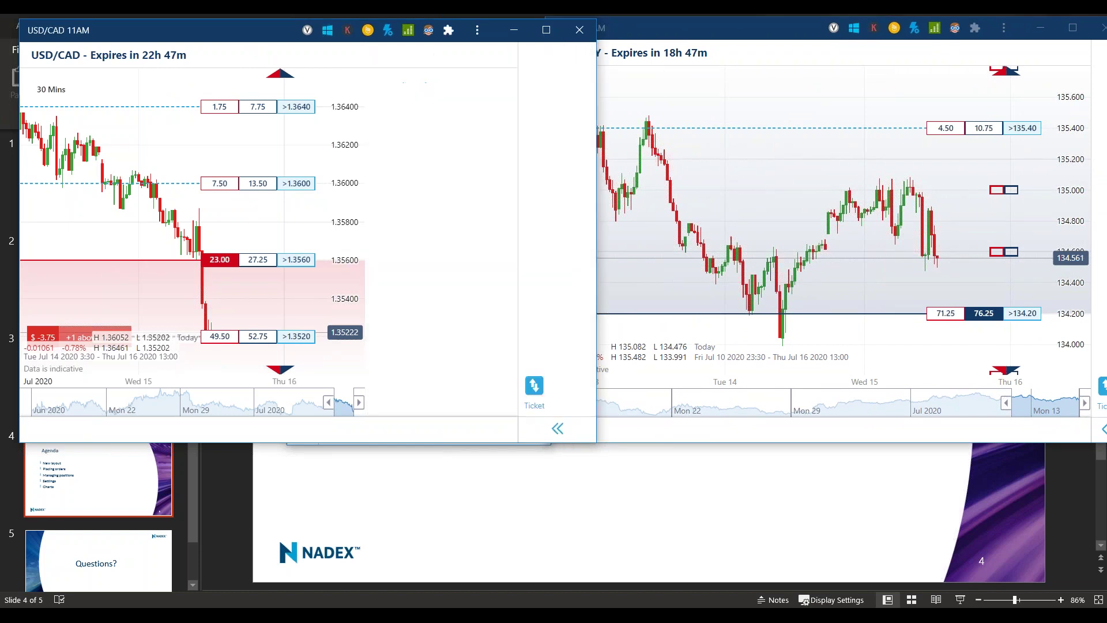
pyautogui.moveTo(595, 264); pyautogui.dragTo(547, 277)
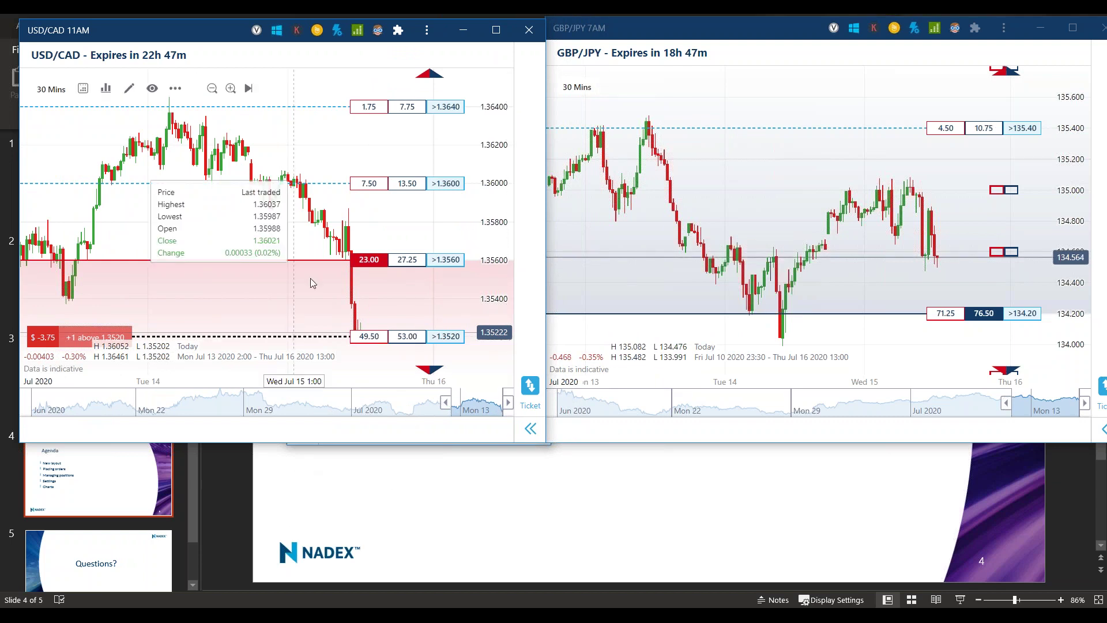
# Pan and zoom the USD/CAD chart to examine the latest candles around the >1.3520 position line.
pyautogui.scroll(-2, 271, 277)
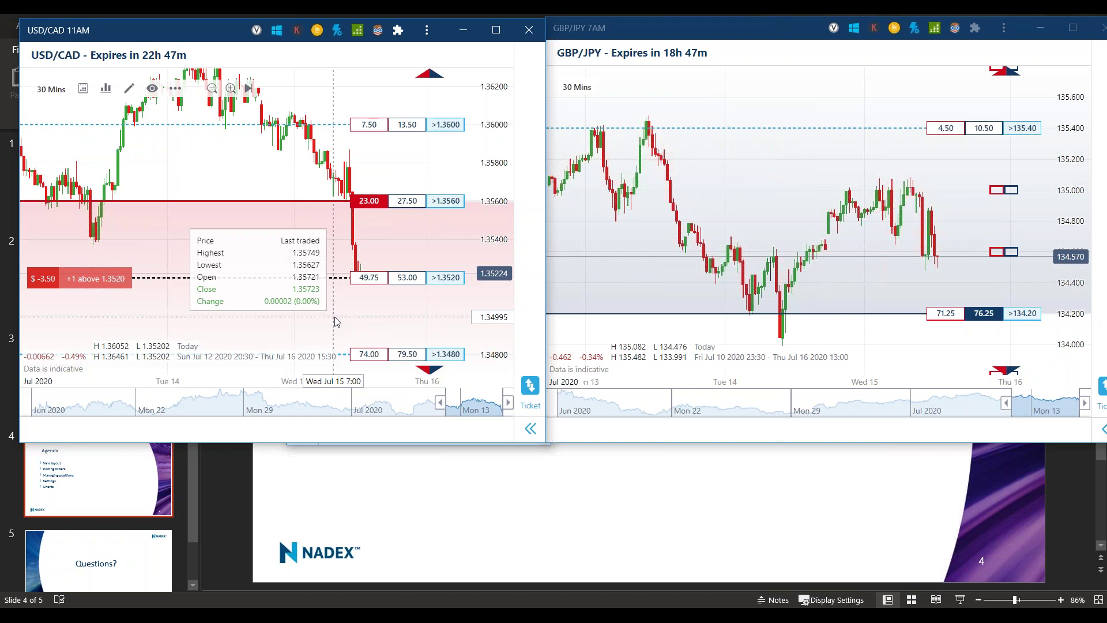
pyautogui.scroll(2, 334, 317)
pyautogui.moveTo(276, 258); pyautogui.dragTo(208, 192)
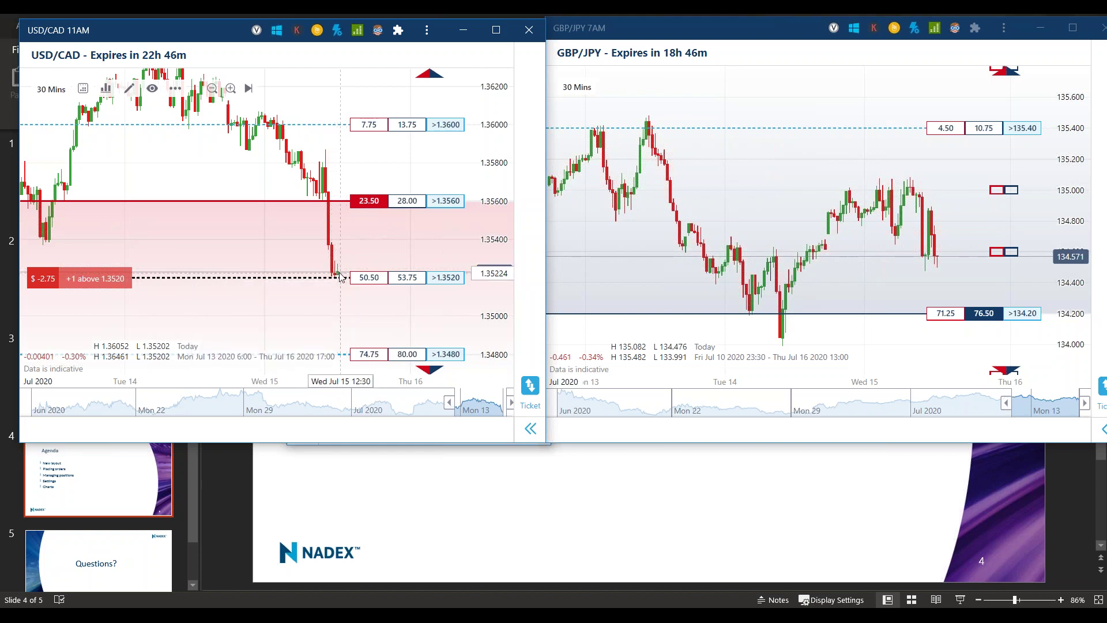
pyautogui.moveTo(339, 278)
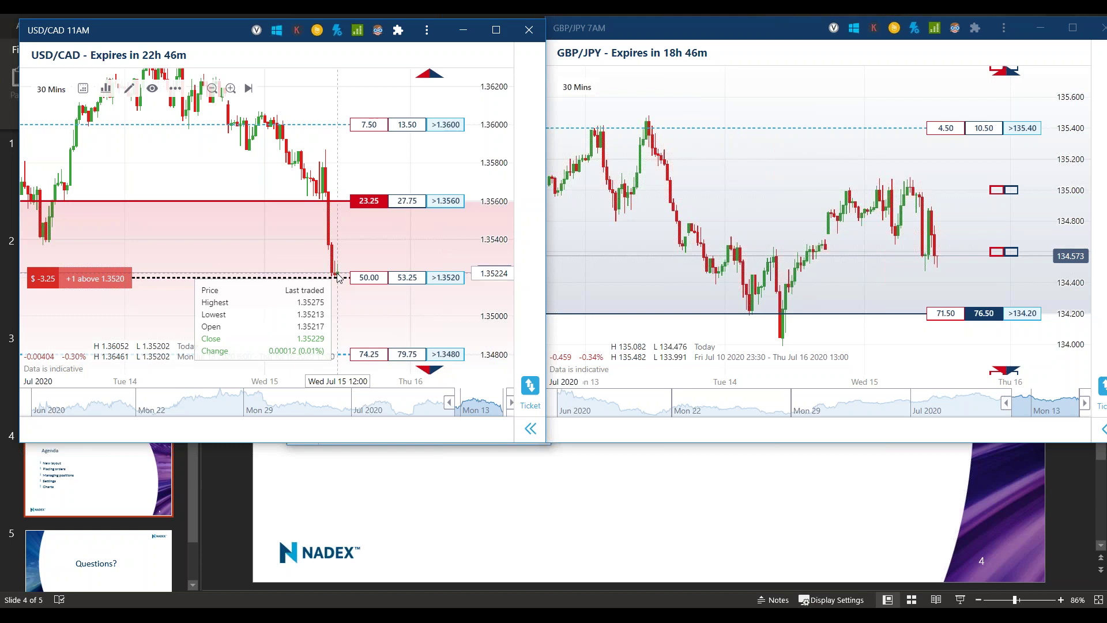
pyautogui.scroll(2, 288, 214)
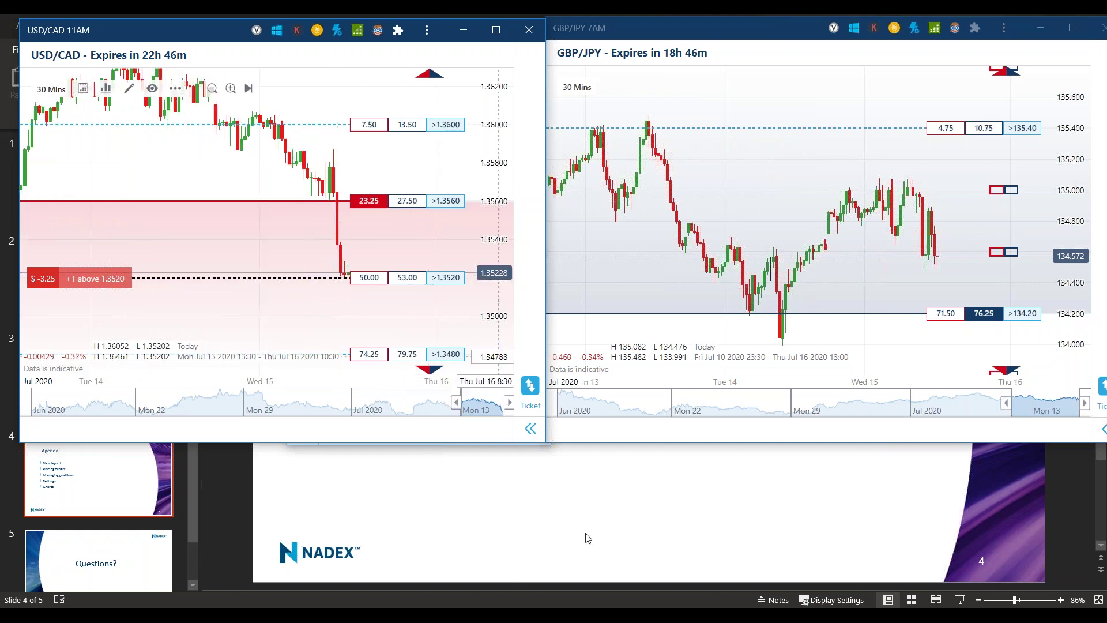
# Switch to the main Nadex platform window and place a market order to sell one USD/MXN >22.376 contract.
pyautogui.hotkey('alt', 'Tab')
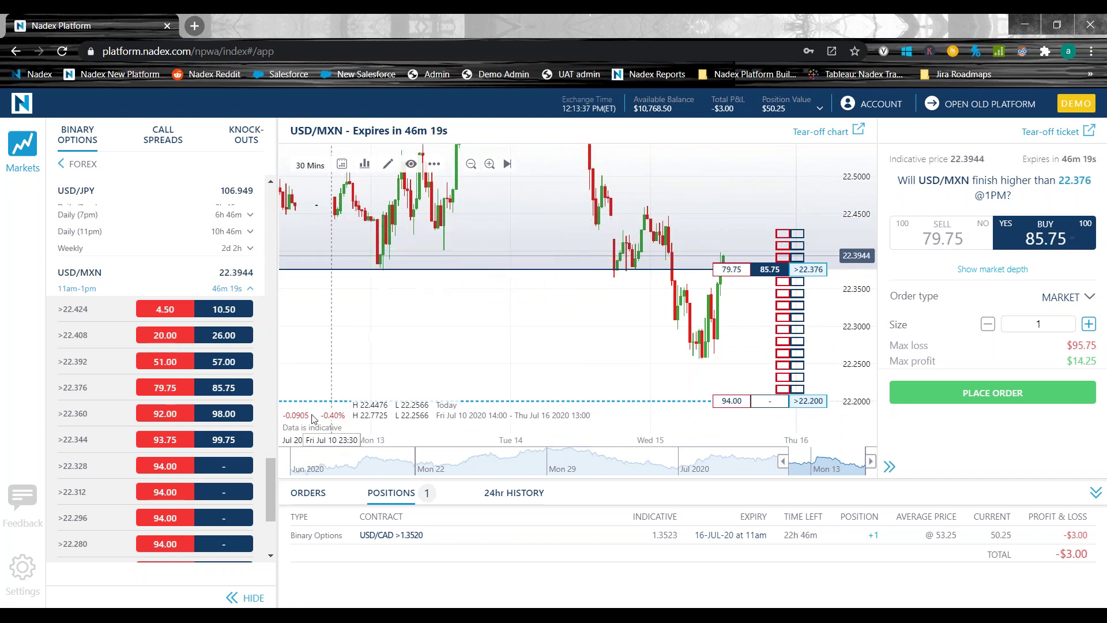
pyautogui.scroll(3, 211, 372)
pyautogui.scroll(-3, 211, 372)
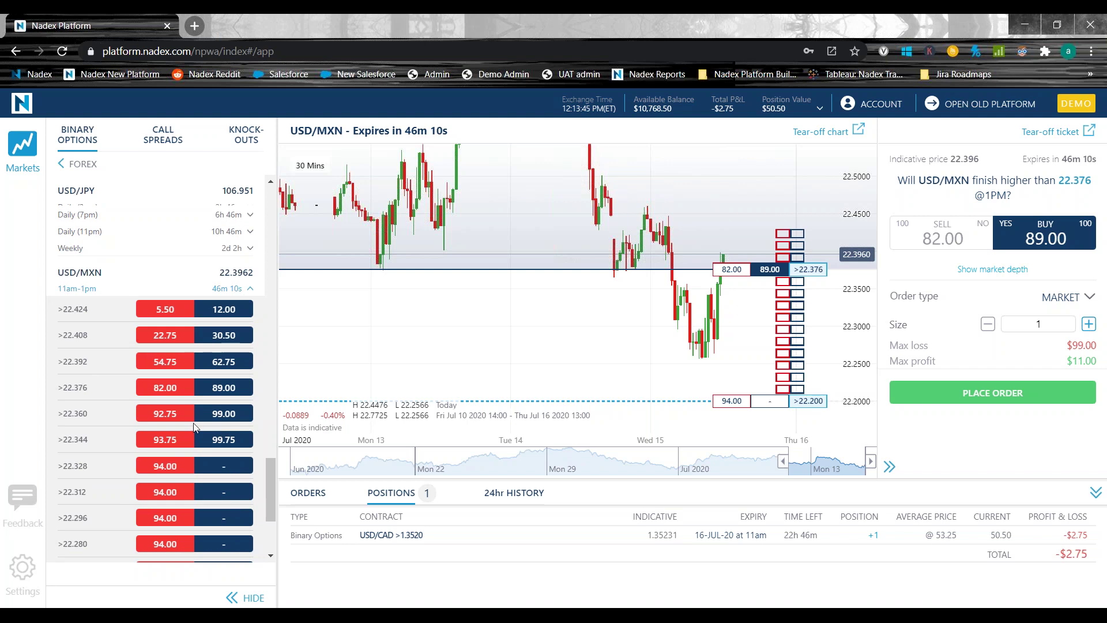
pyautogui.scroll(10, 190, 438)
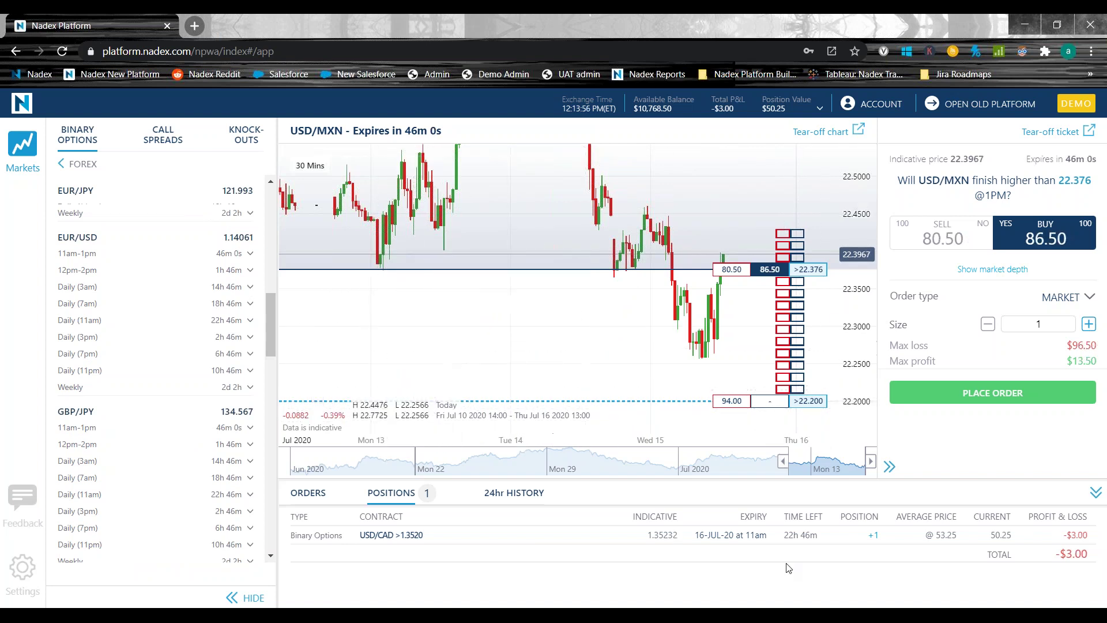
pyautogui.click(1087, 296)
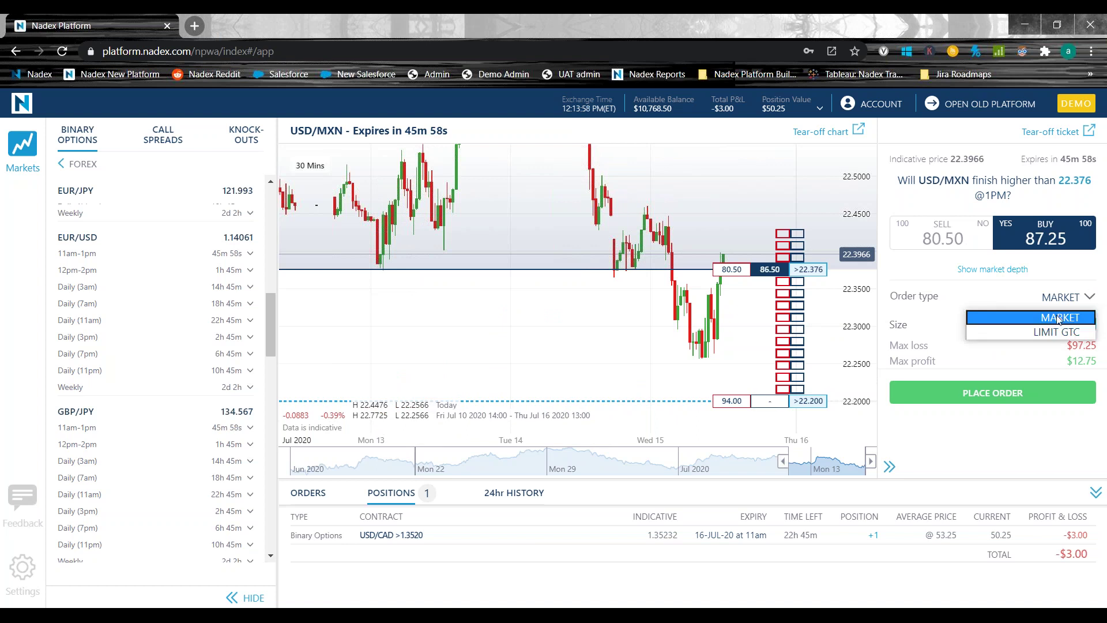
pyautogui.click(985, 304)
pyautogui.click(941, 234)
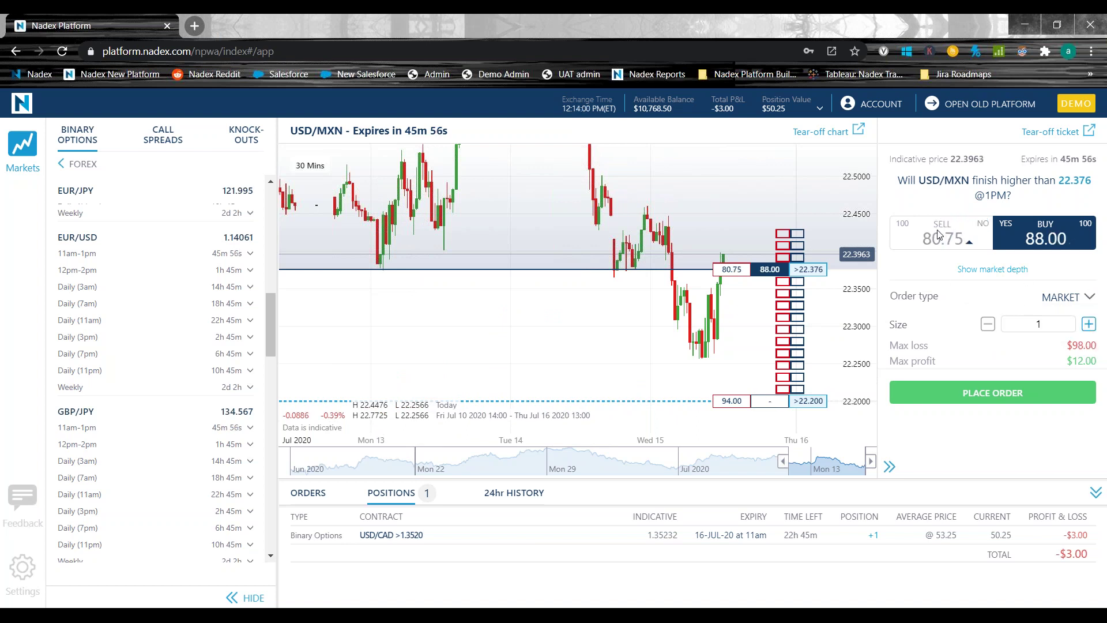
pyautogui.click(998, 393)
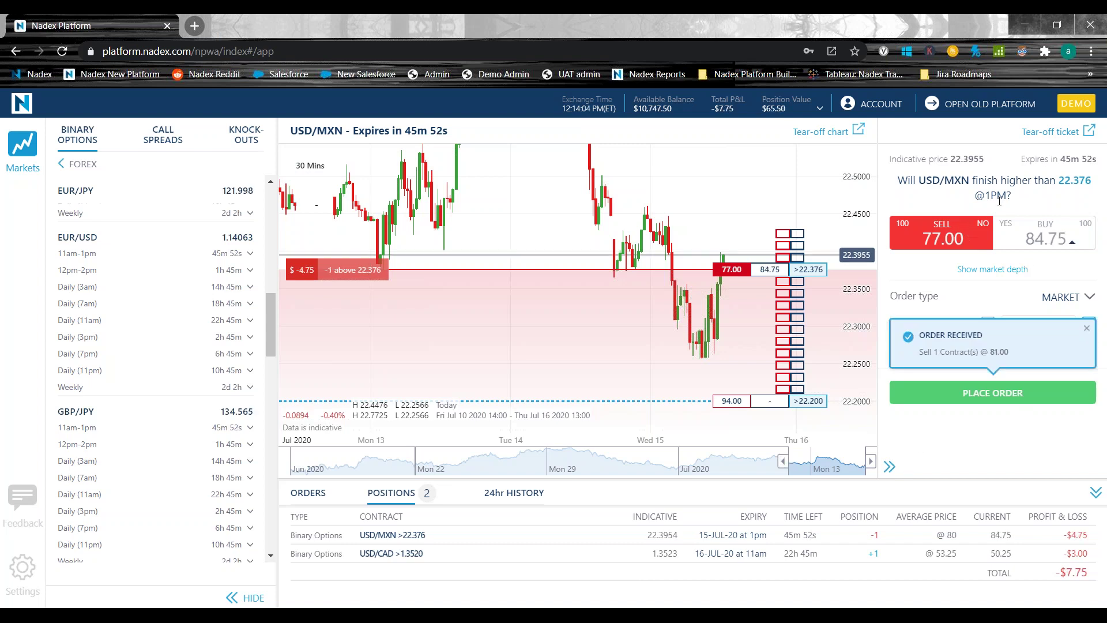
# Place a Limit GTC order to buy one USD/MXN >22.376 contract at a price of 95.
pyautogui.click(1066, 297)
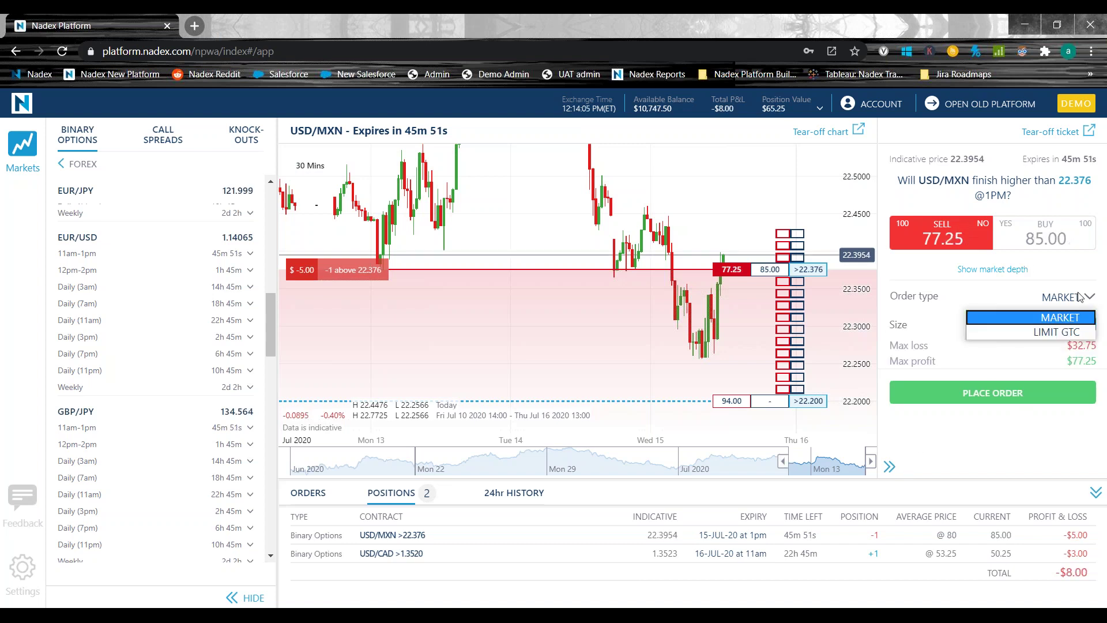
pyautogui.click(1066, 328)
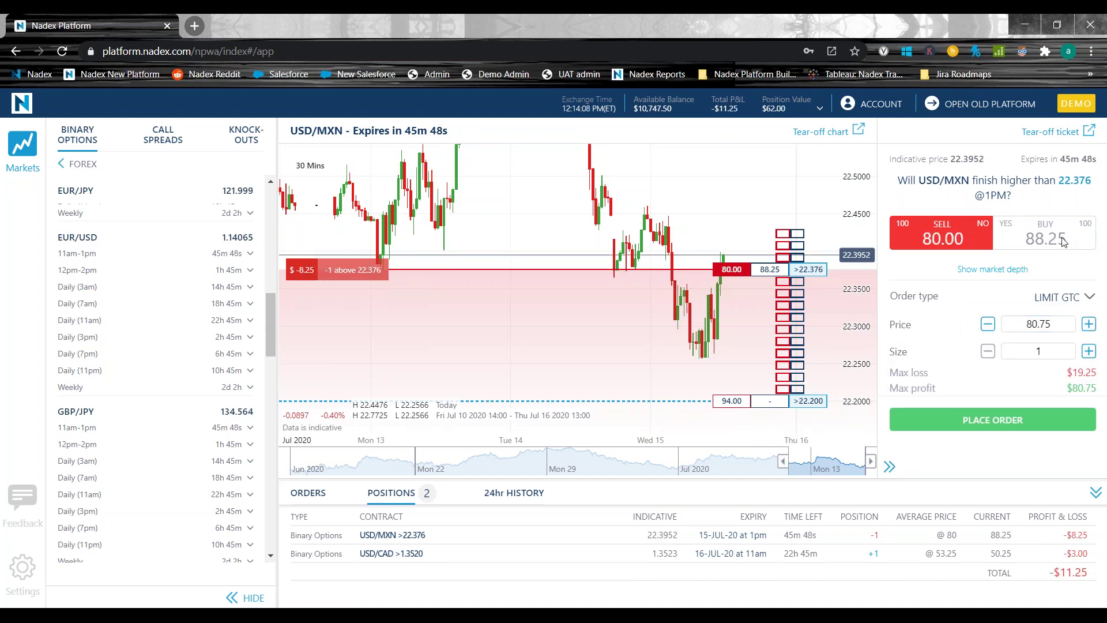
pyautogui.click(1044, 236)
pyautogui.click(1089, 323)
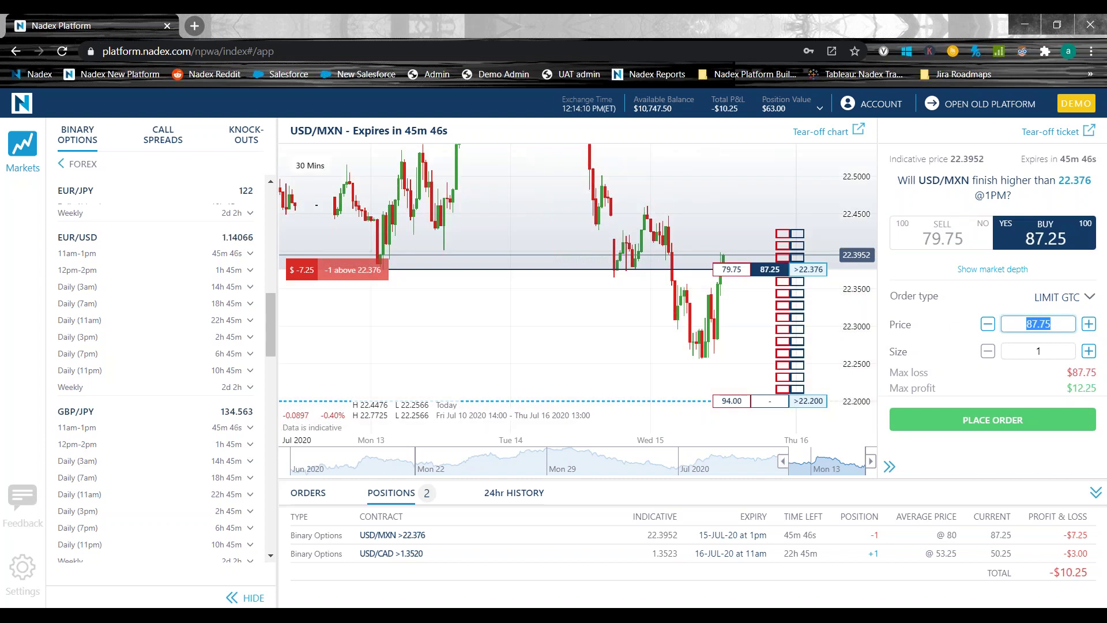
pyautogui.write('95')
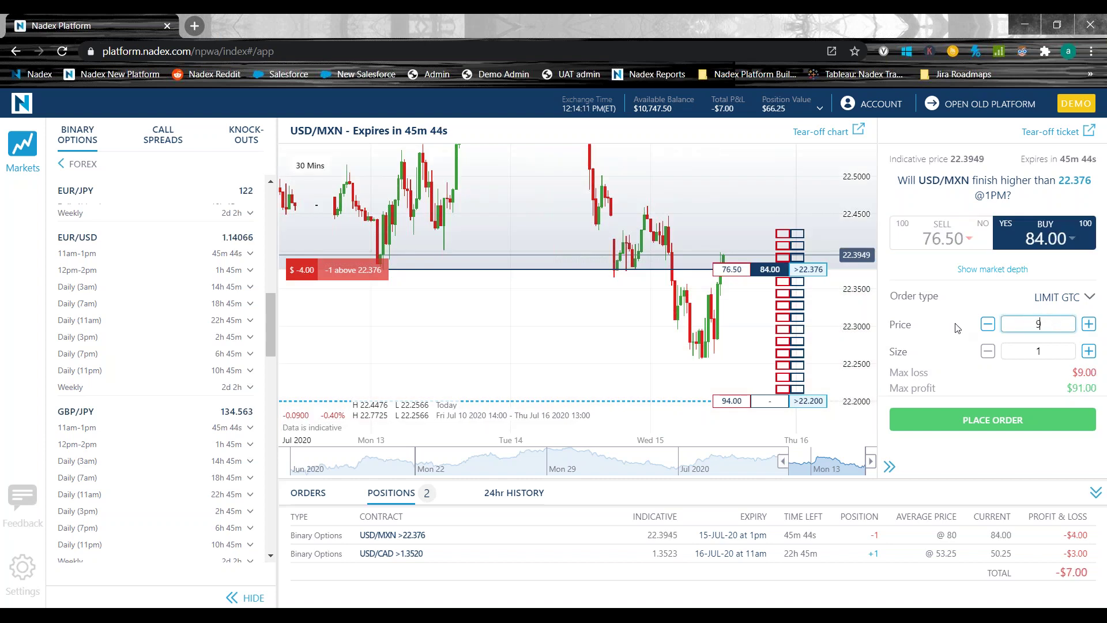
pyautogui.click(979, 420)
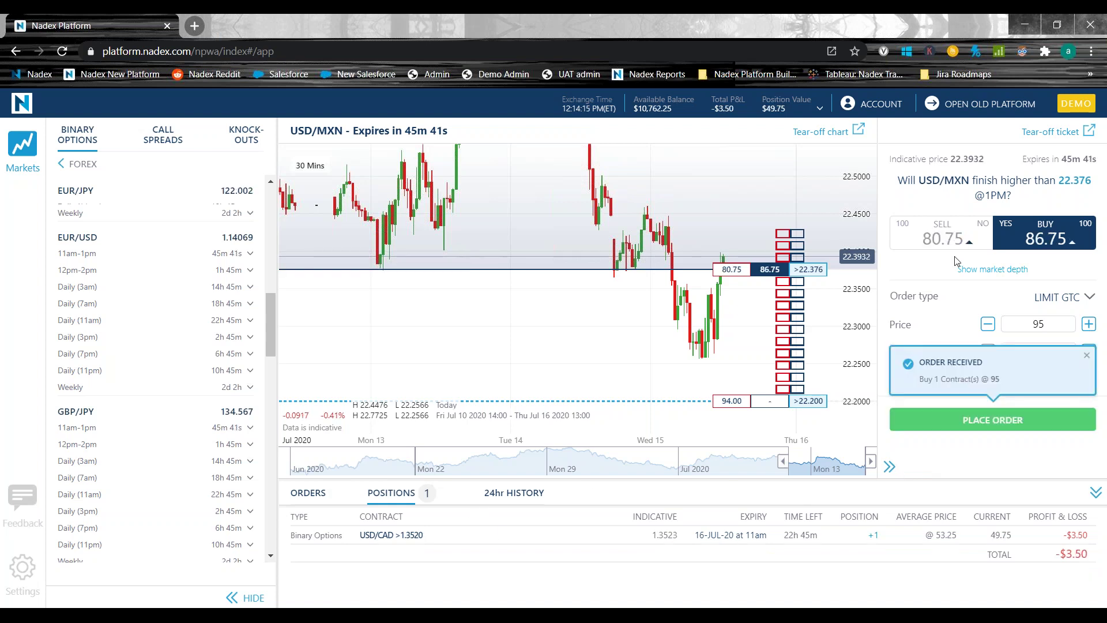
# Place a Limit GTC order to buy one EUR/USD Daily (11am) >1.1460 contract at a price of 10.
pyautogui.click(69, 320)
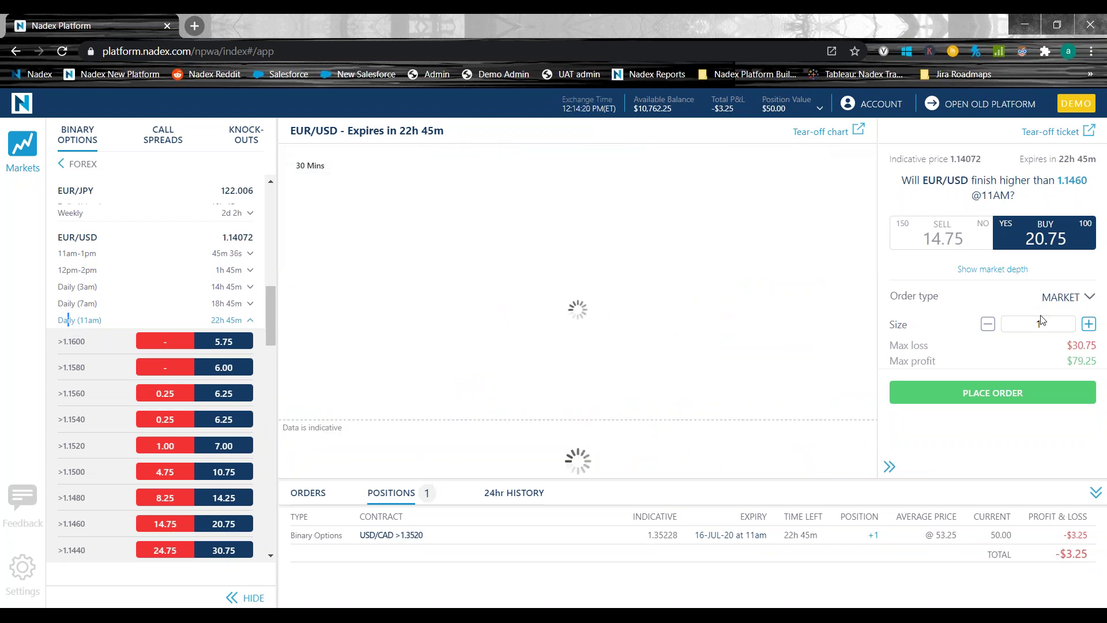
pyautogui.click(1064, 296)
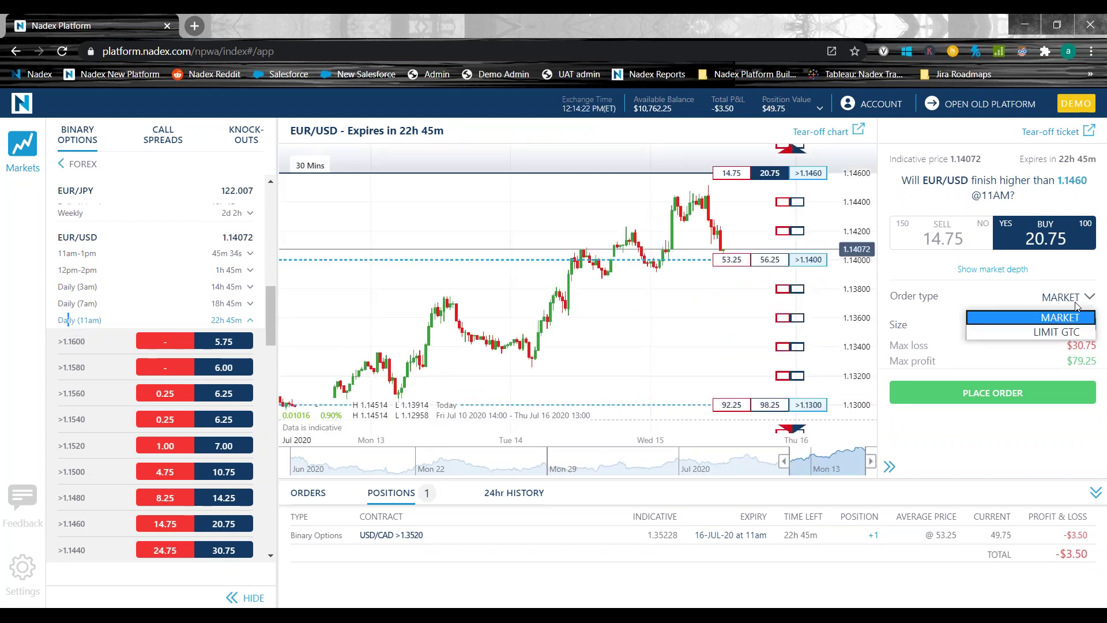
pyautogui.click(1060, 329)
pyautogui.doubleClick(1038, 323)
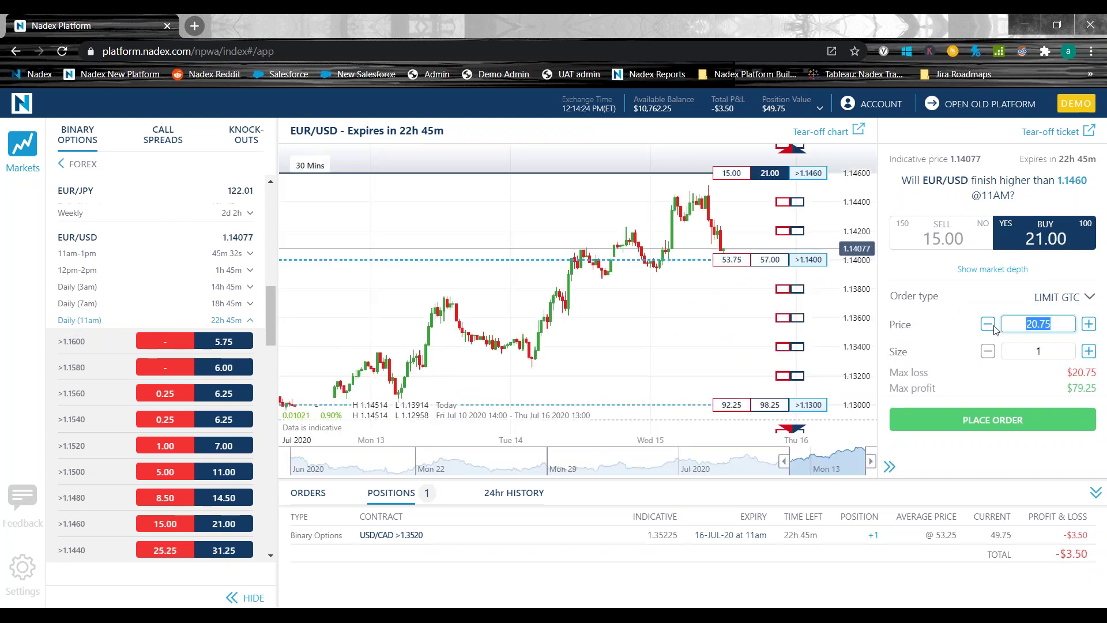
pyautogui.write('10')
pyautogui.click(1095, 427)
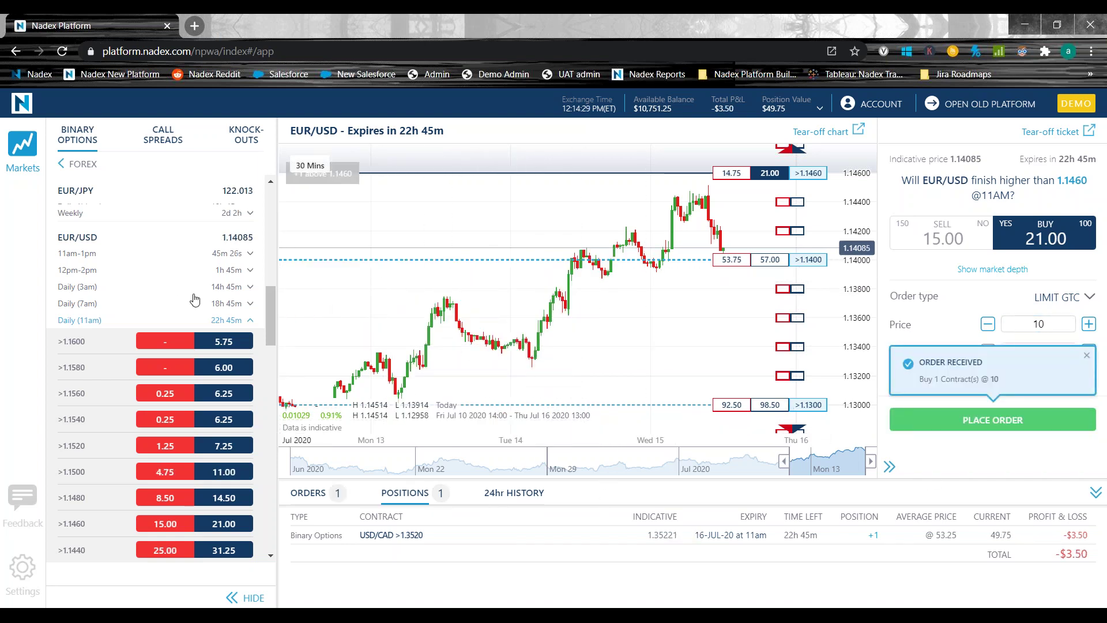
# Buy one EUR/GBP Daily (11am) >.9140 contract with a market order.
pyautogui.scroll(4, 197, 297)
pyautogui.click(228, 334)
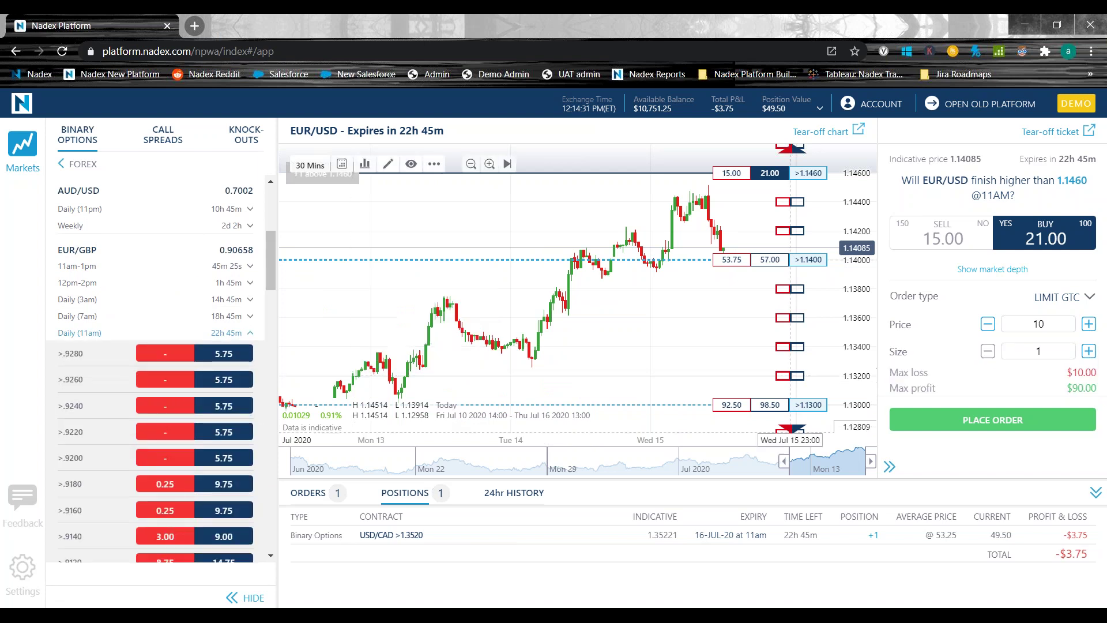
pyautogui.click(223, 536)
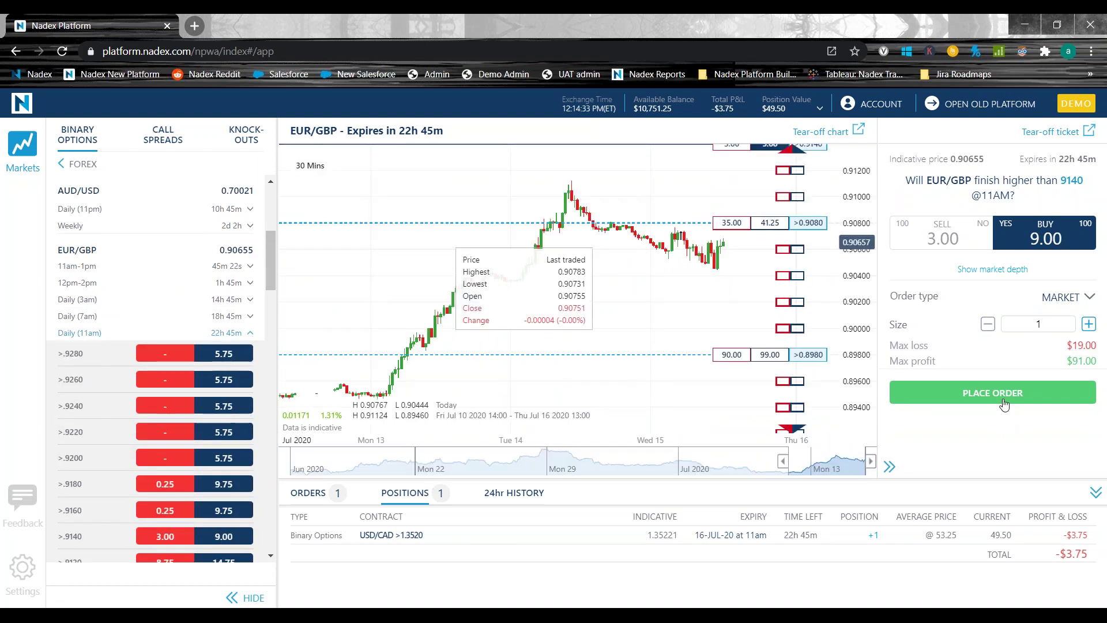
pyautogui.click(1015, 395)
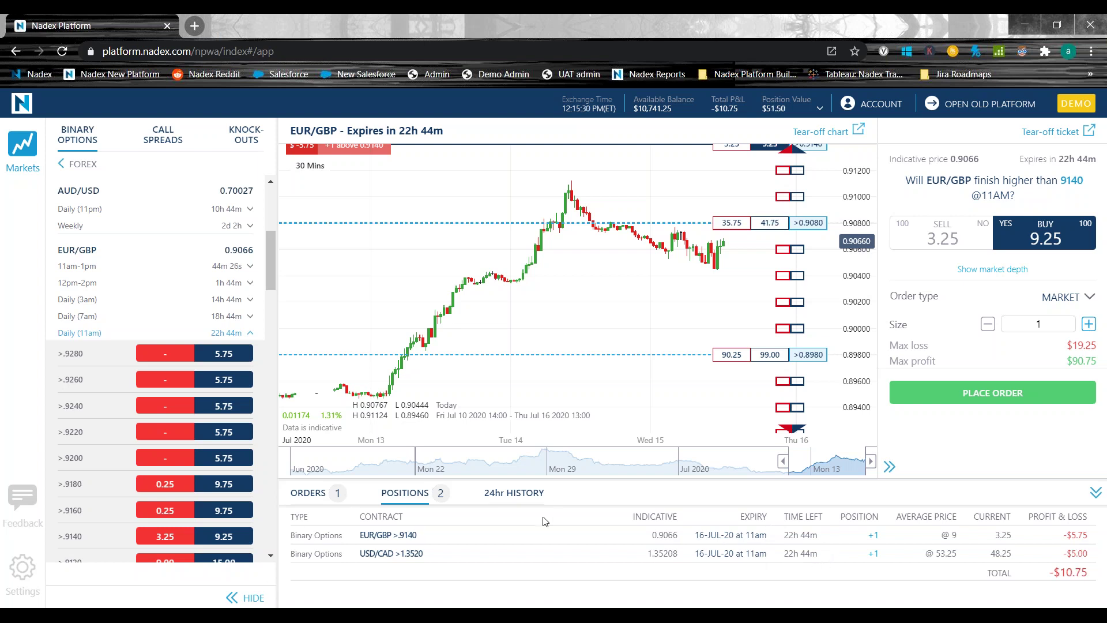
# Open the working EUR/USD >1.1460 order from the orders list and amend its price to 12.
pyautogui.click(308, 495)
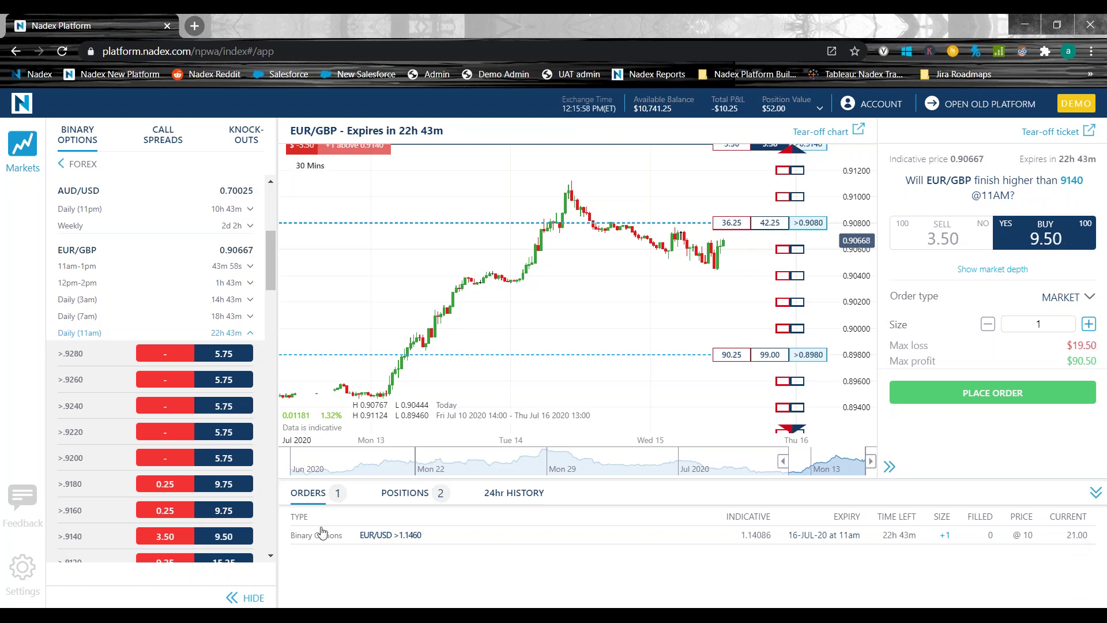
pyautogui.click(377, 537)
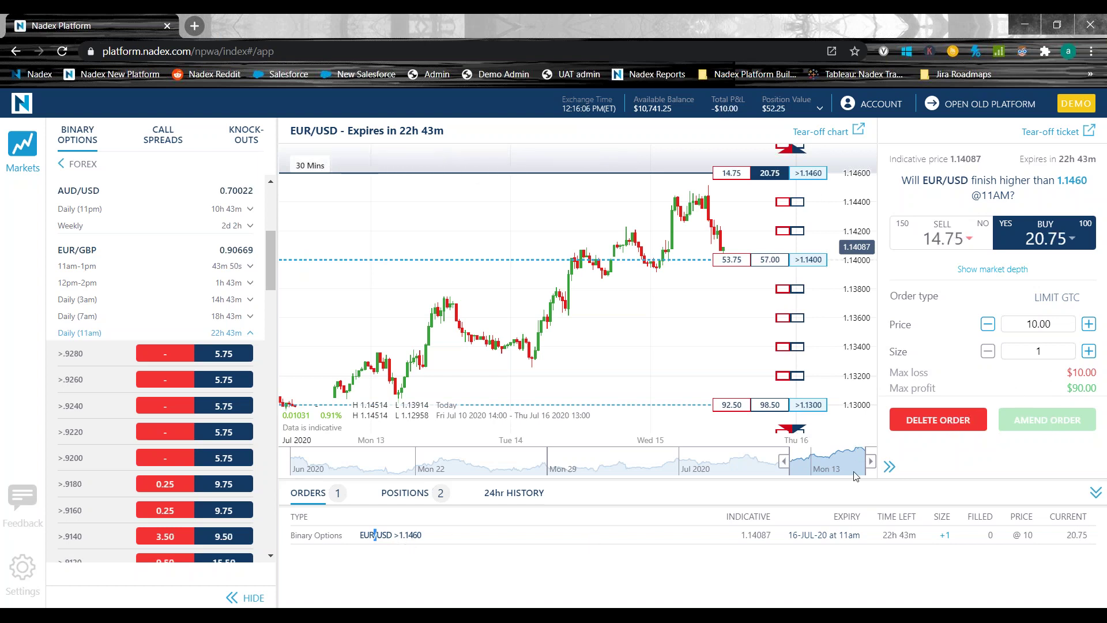
pyautogui.click(374, 535)
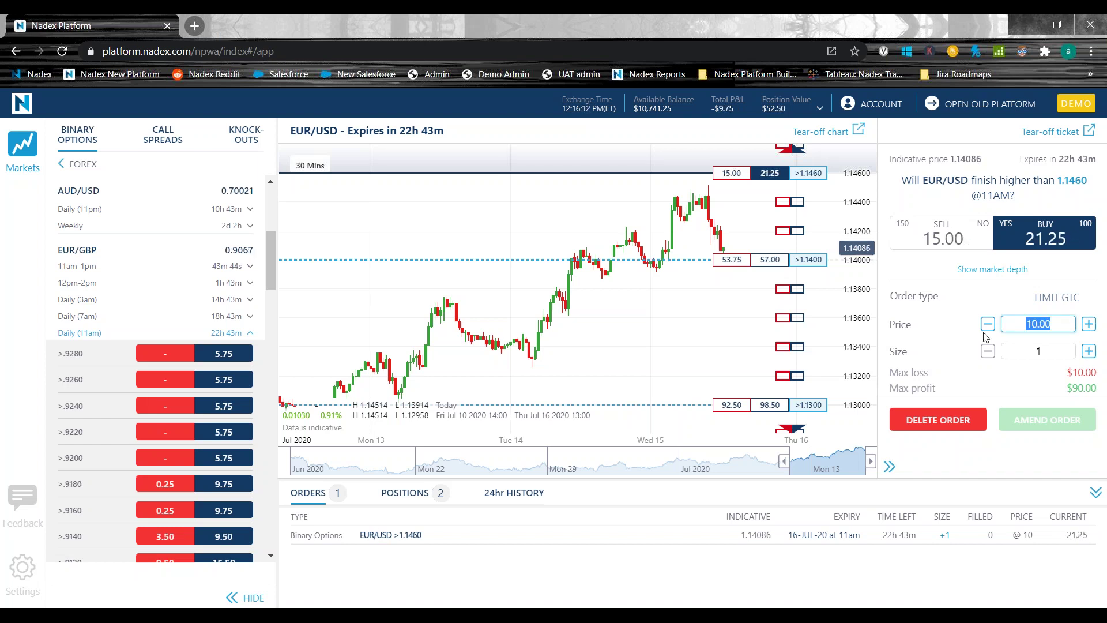
pyautogui.write('12')
pyautogui.click(1061, 426)
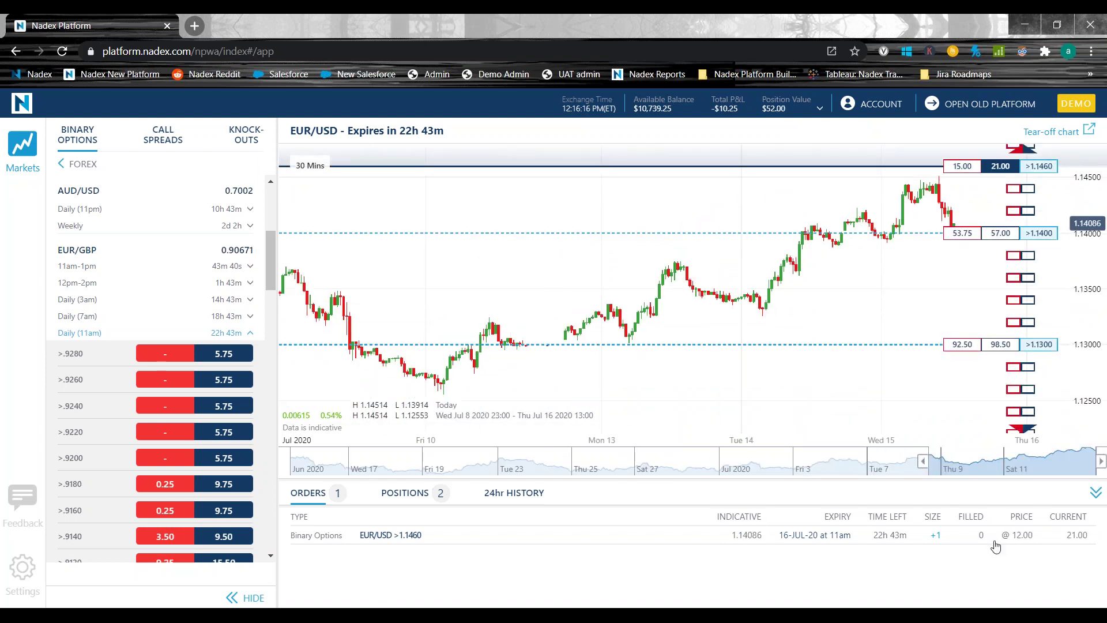
# Delete the working EUR/USD >1.1460 order and show the open positions.
pyautogui.click(406, 537)
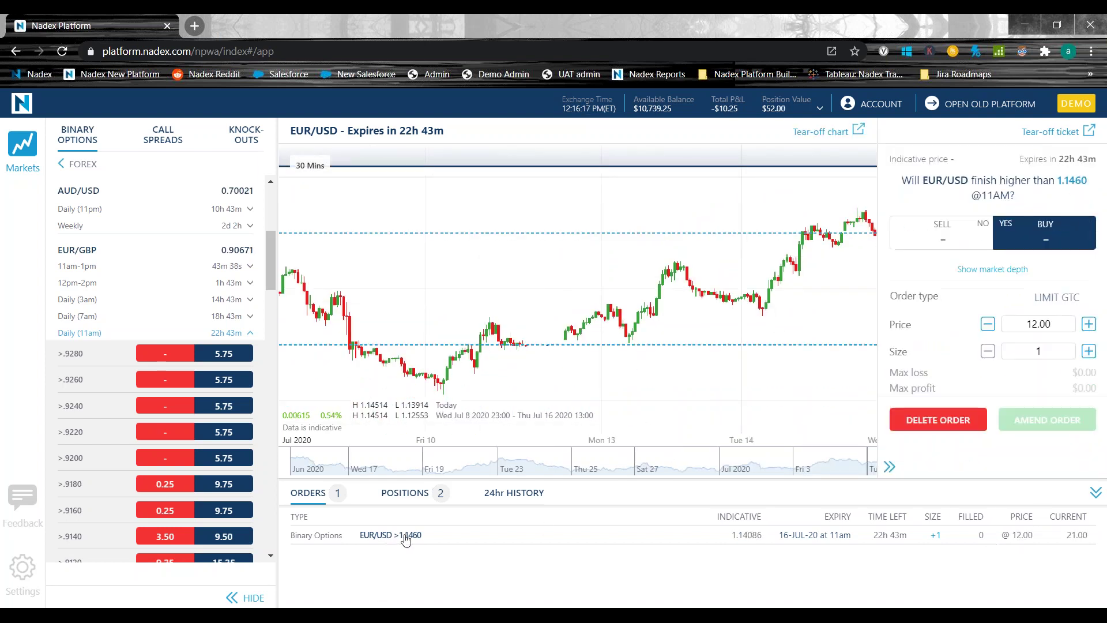
pyautogui.click(938, 420)
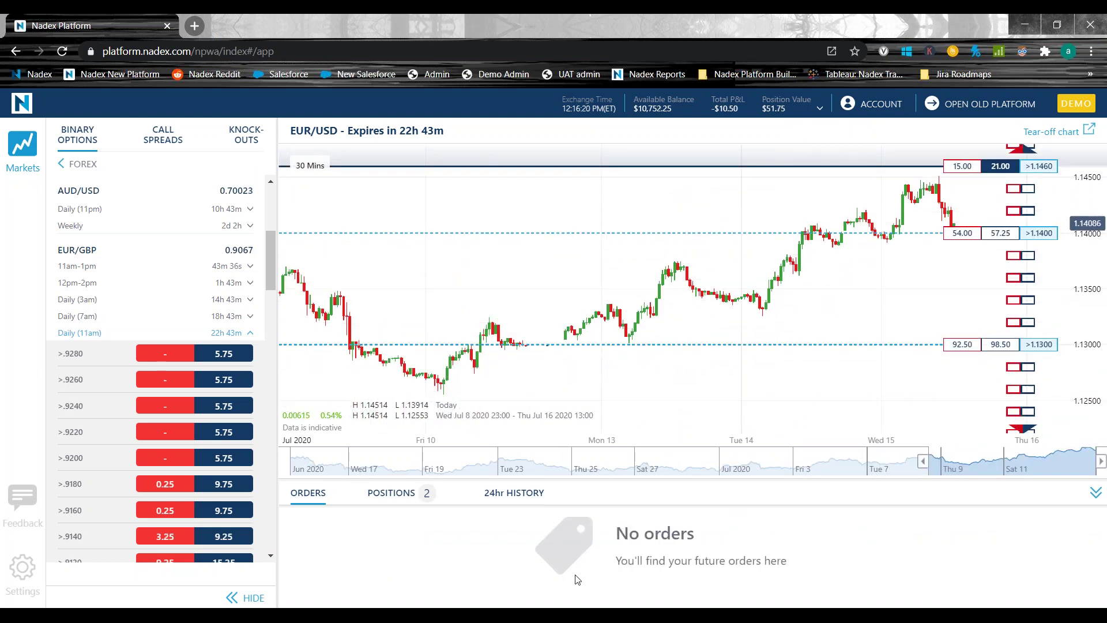
pyautogui.click(395, 501)
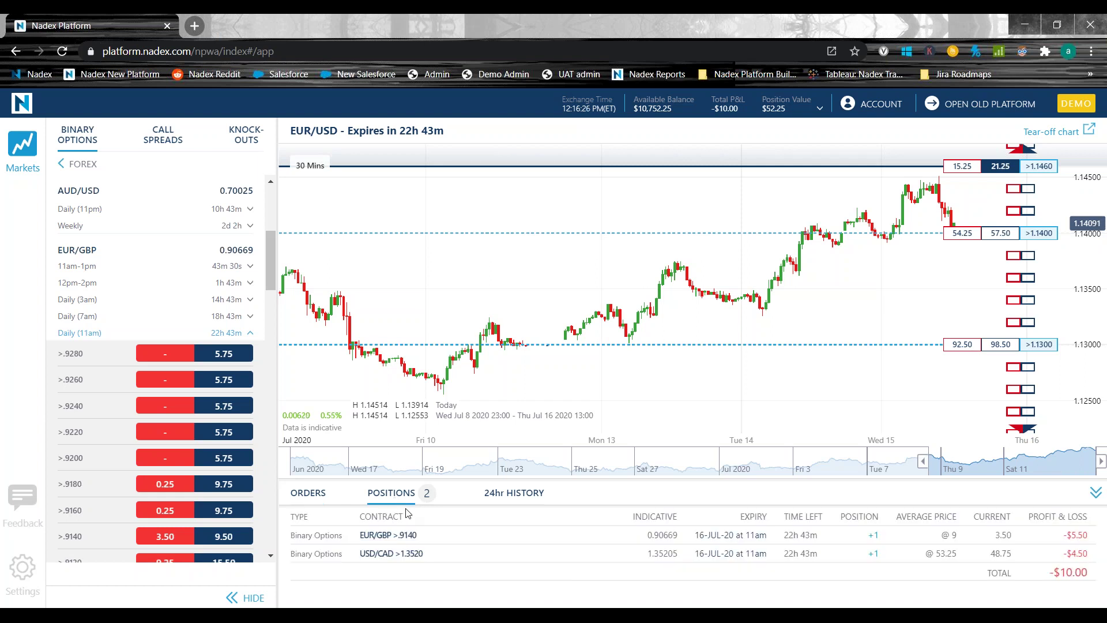
# Examine the closing tickets and charts of the open EUR/GBP >.9140 and USD/CAD >1.3520 positions.
pyautogui.click(383, 537)
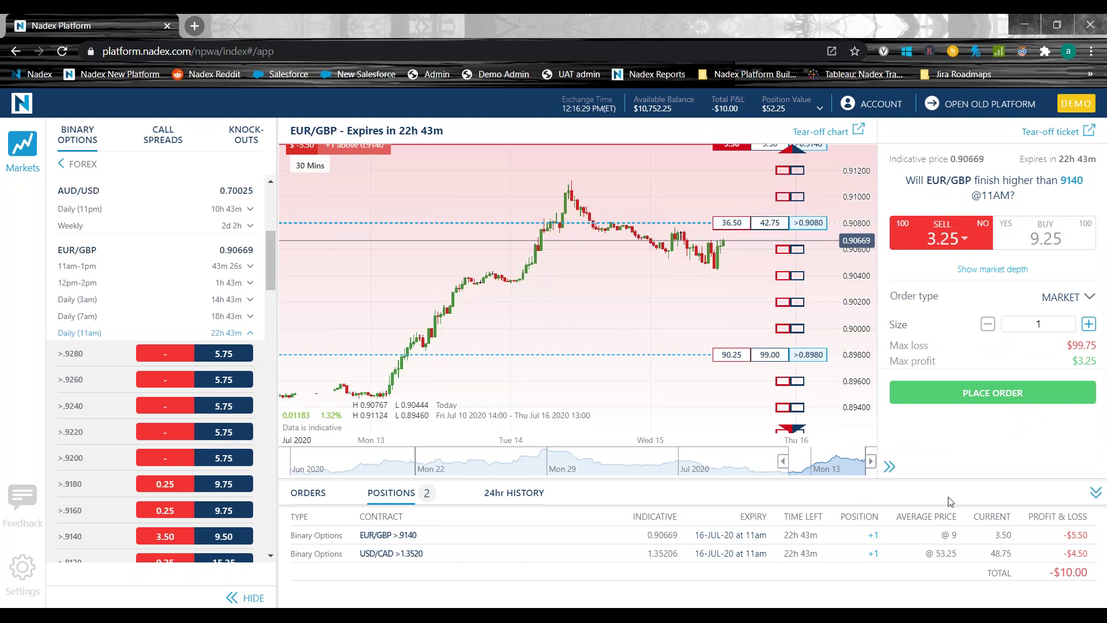
pyautogui.moveTo(845, 226); pyautogui.dragTo(813, 363)
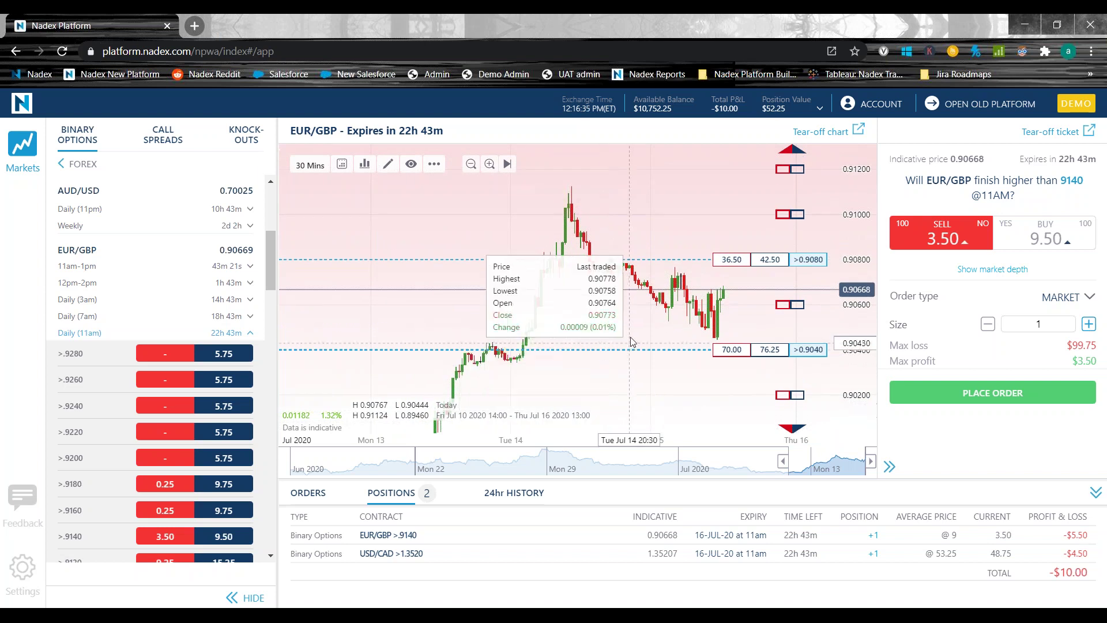
pyautogui.moveTo(630, 340); pyautogui.dragTo(627, 371)
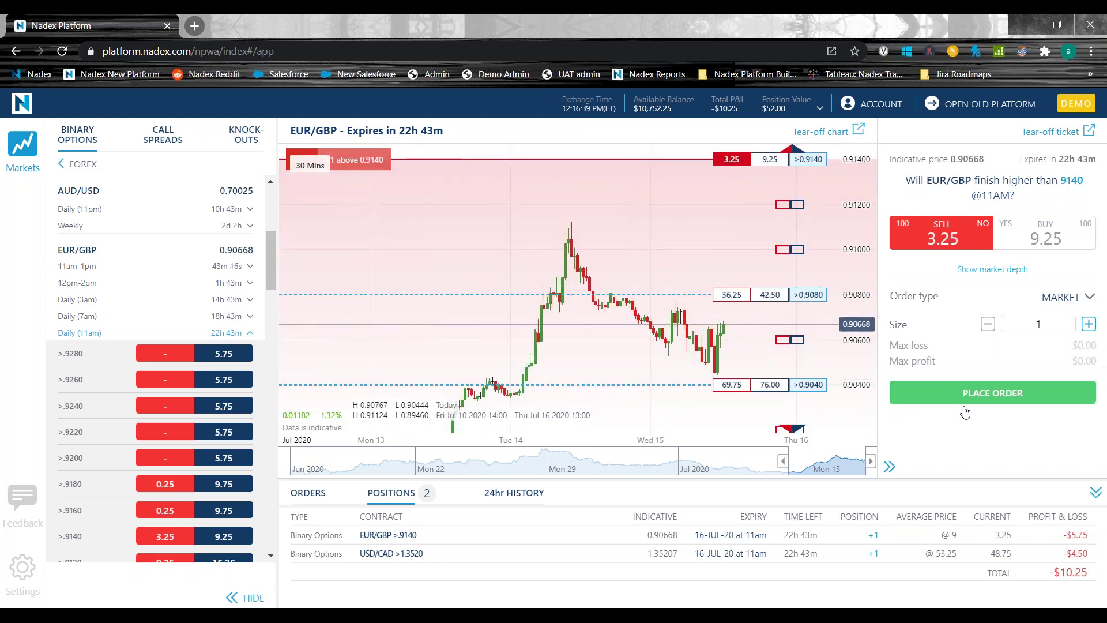
pyautogui.click(399, 555)
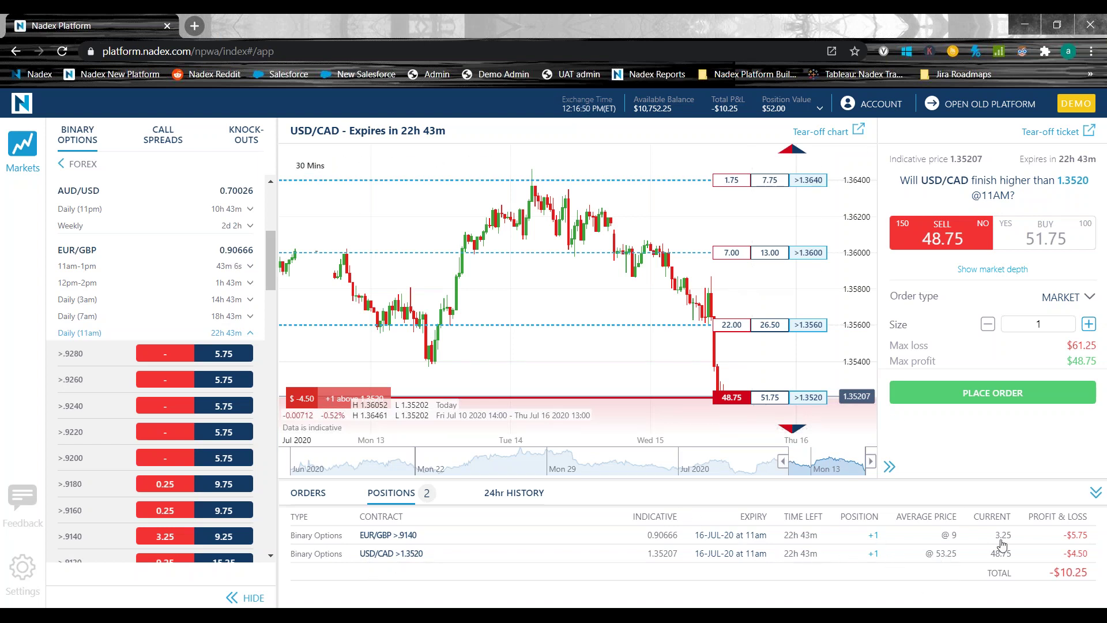
pyautogui.click(399, 538)
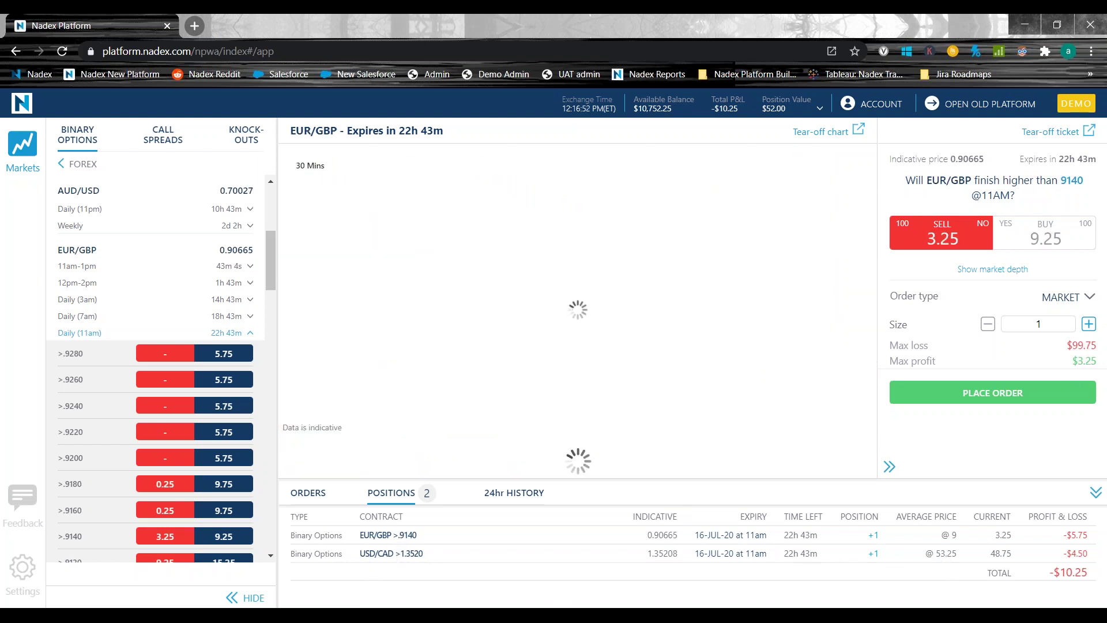
# View the EUR/GBP Daily (3am) contracts and open the buy ticket for AUD/JPY Daily (7pm) >75.20.
pyautogui.click(83, 300)
pyautogui.scroll(3, 235, 294)
pyautogui.click(231, 308)
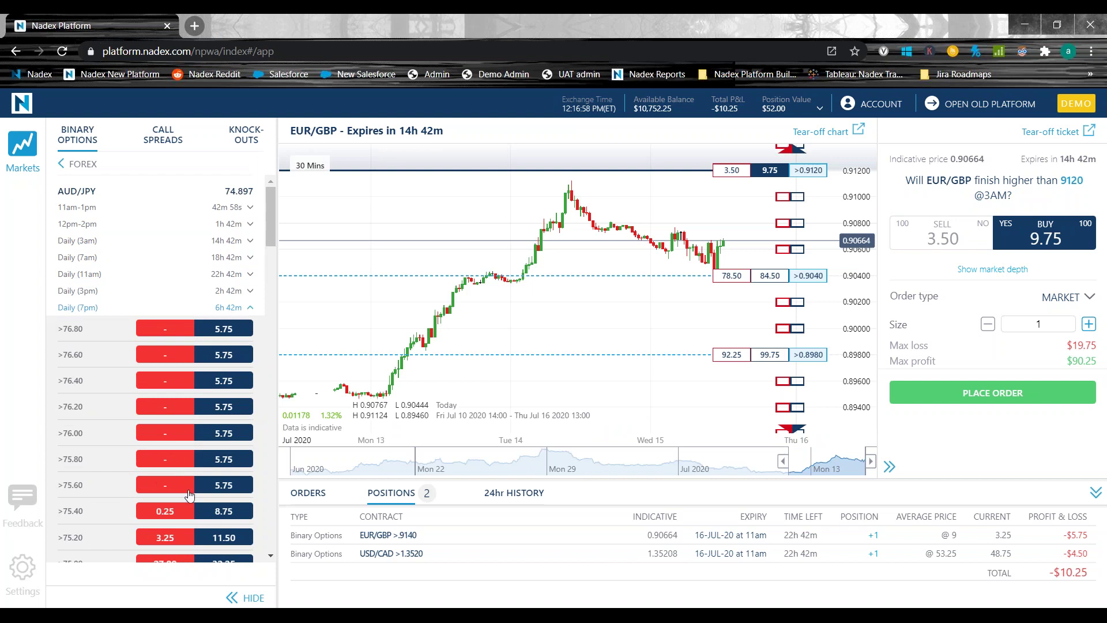
pyautogui.click(215, 539)
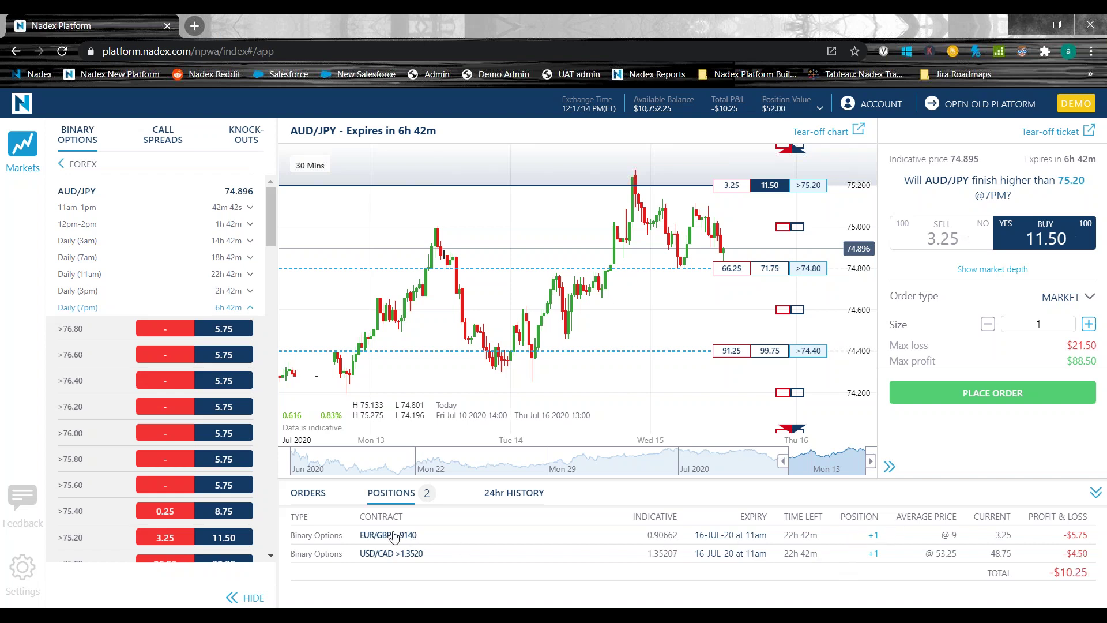
# Close the EUR/GBP >.9140 position by selling one contract at market, and show the 24-hour history.
pyautogui.click(394, 537)
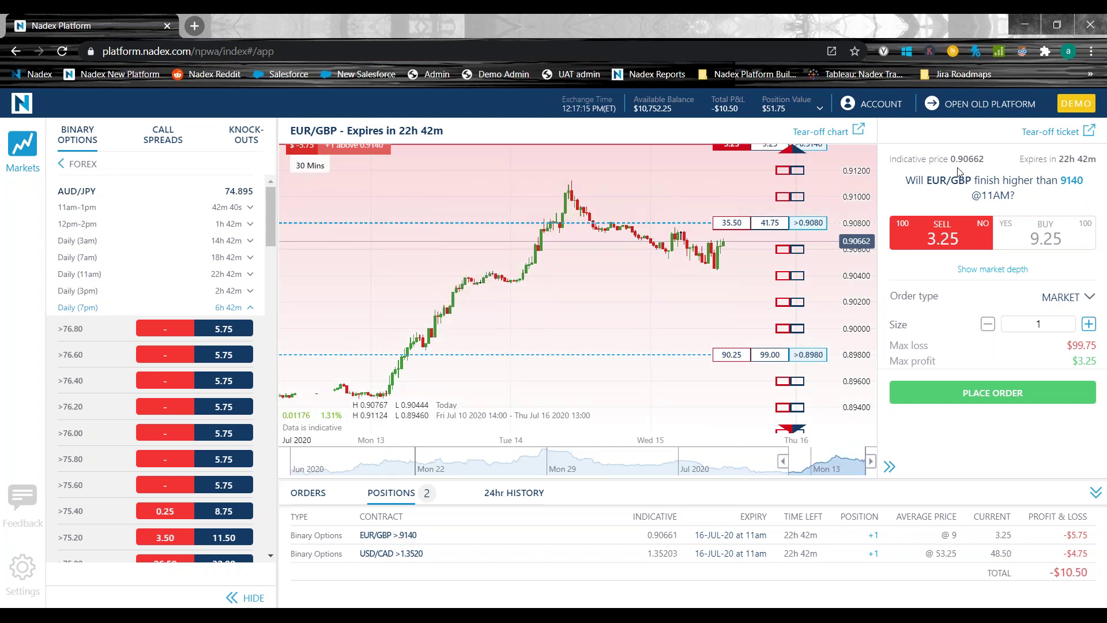
pyautogui.click(999, 396)
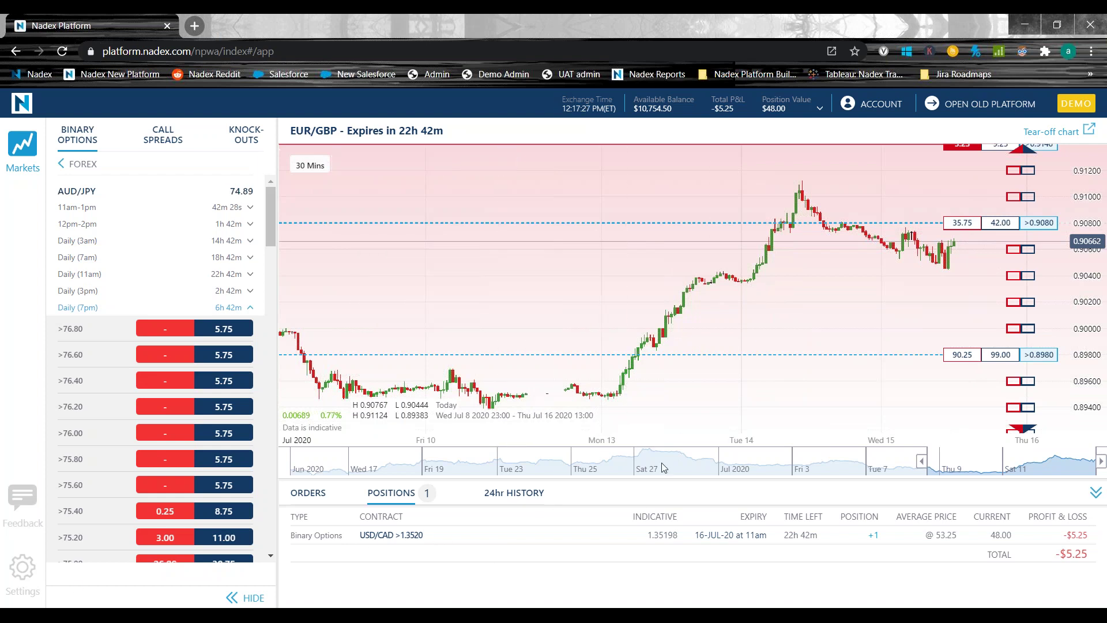
pyautogui.click(526, 502)
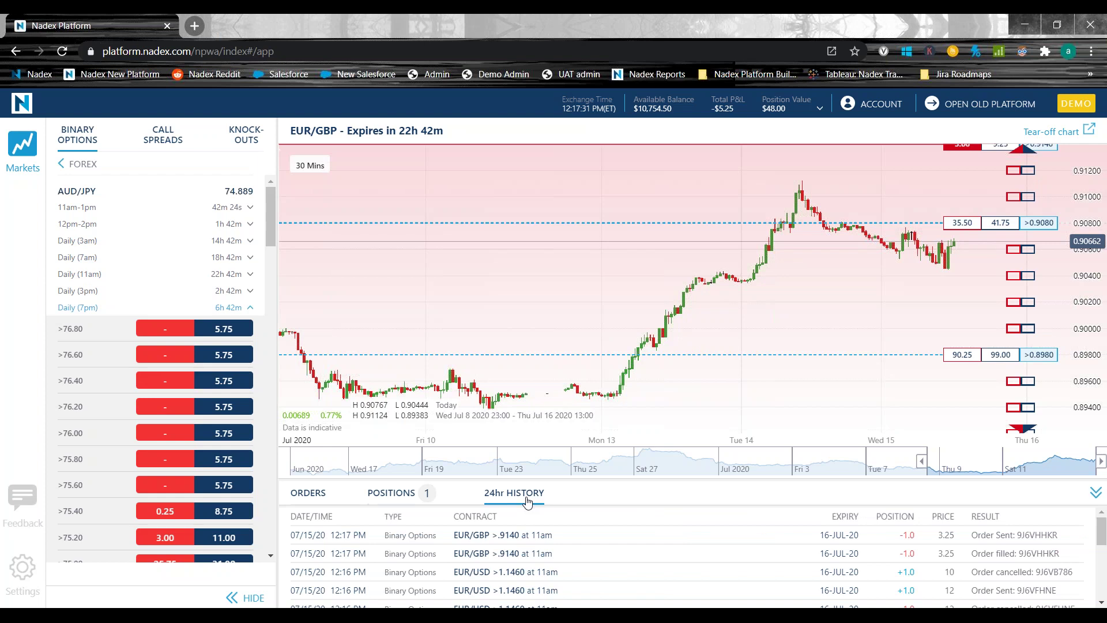
# Look through the 24-hour trade history, and view the feedback form and close it again.
pyautogui.scroll(-5, 467, 548)
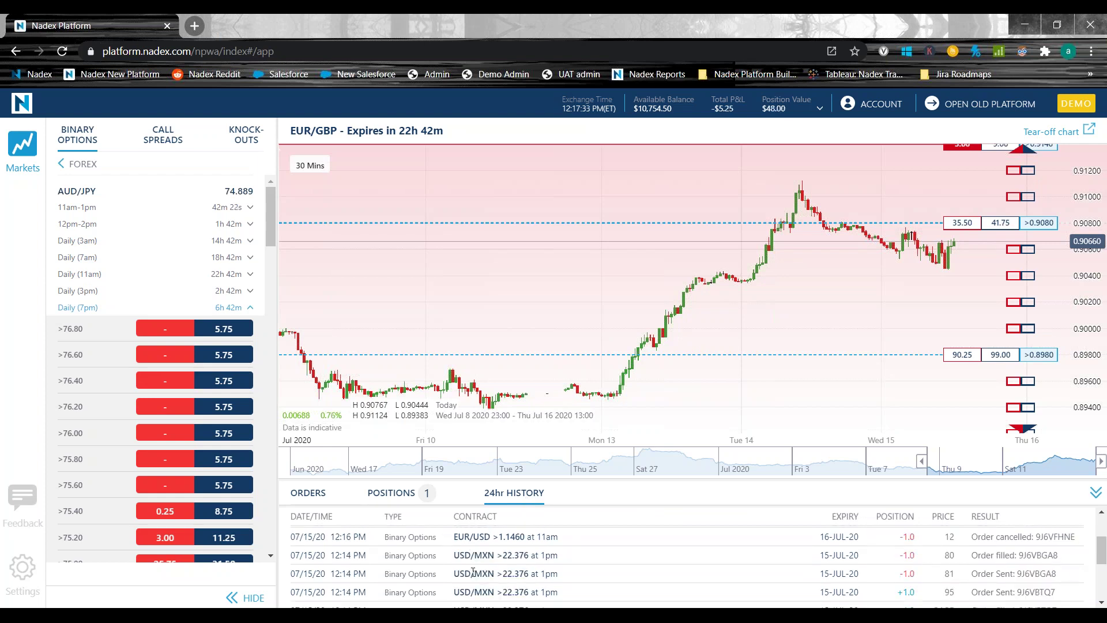
pyautogui.scroll(5, 507, 549)
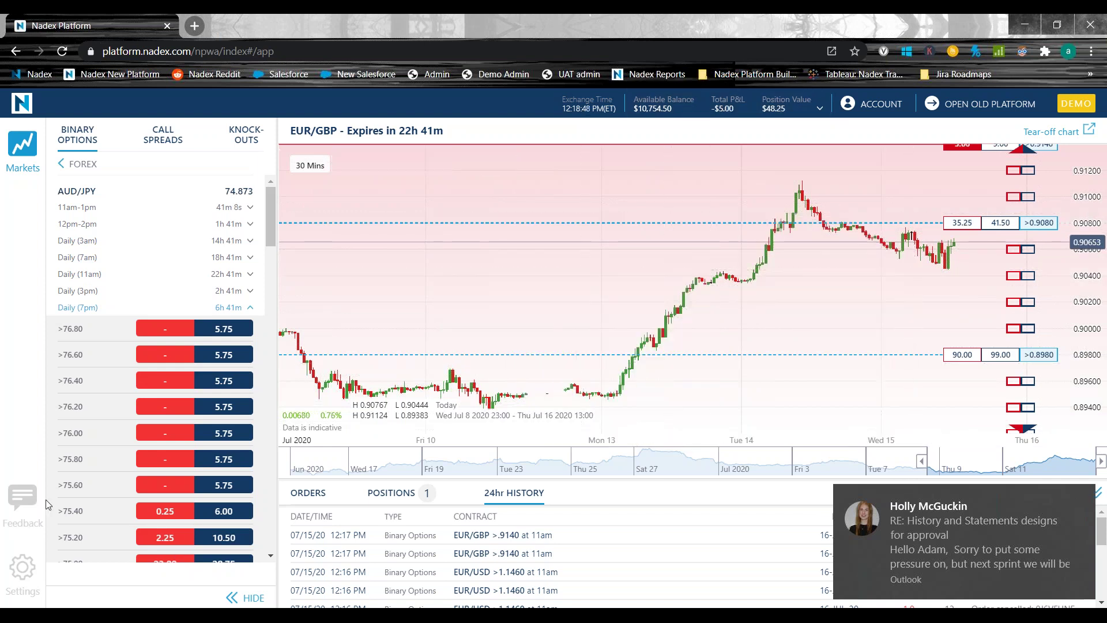
pyautogui.click(22, 498)
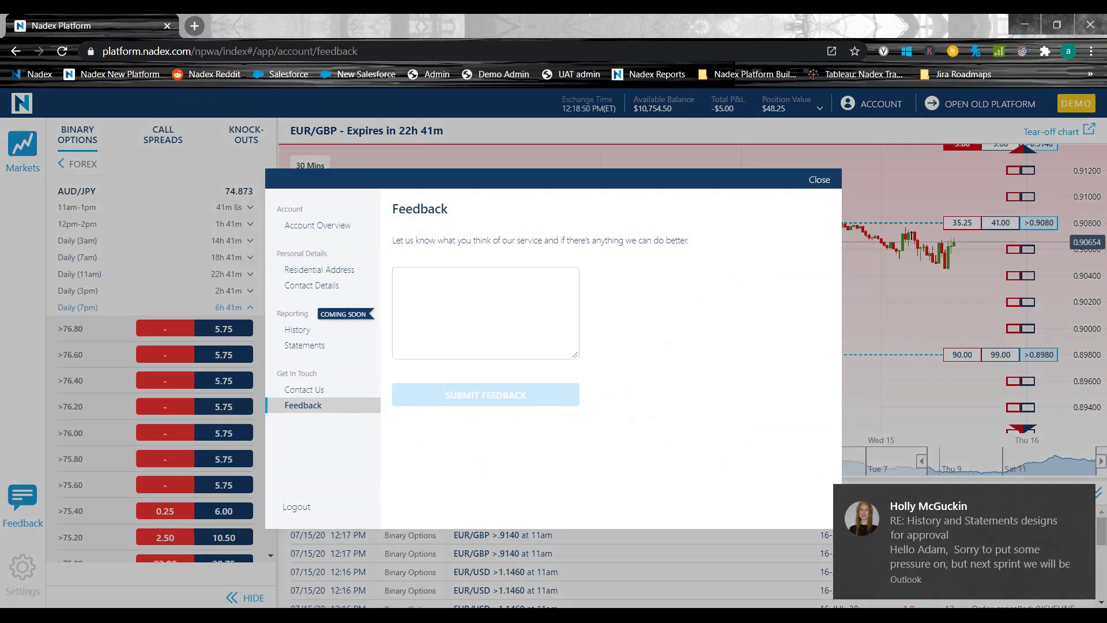
pyautogui.click(819, 179)
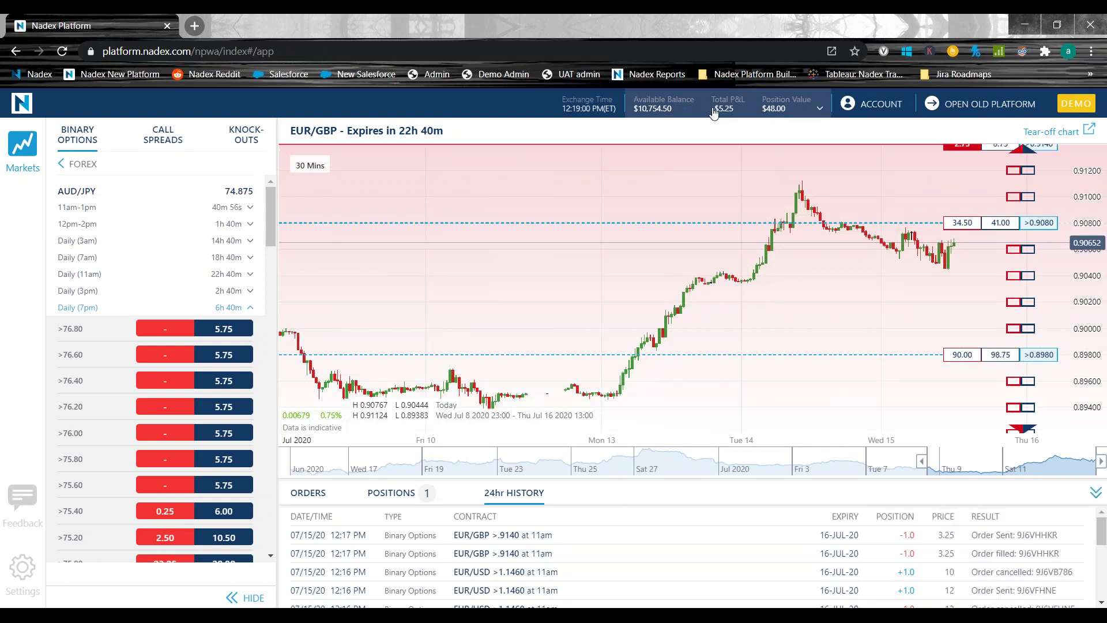
# Hide the account balance values in the header and make them visible again.
pyautogui.click(819, 111)
pyautogui.click(807, 160)
pyautogui.click(818, 111)
pyautogui.click(821, 106)
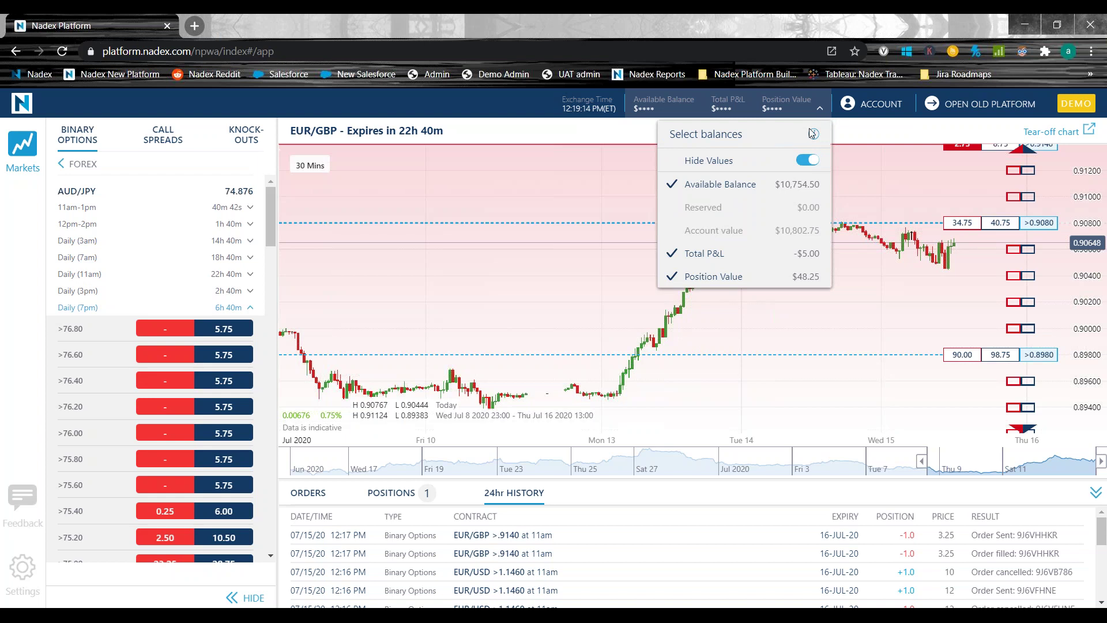
pyautogui.click(807, 160)
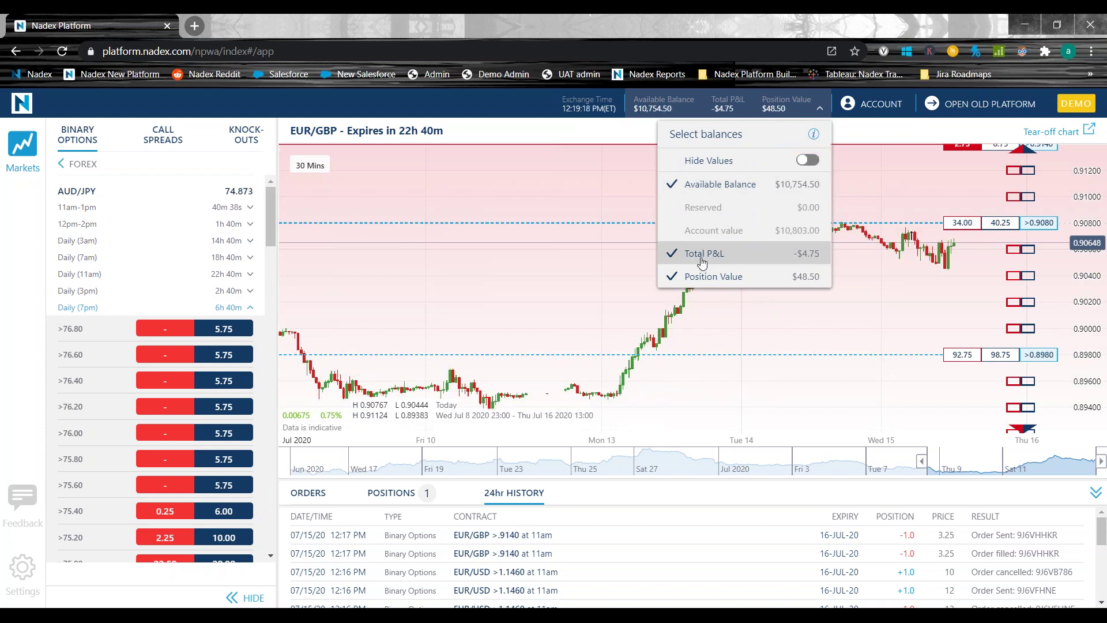
# Replace Available Balance with Reserved among the header balances, consulting the balance definitions, and show the open positions.
pyautogui.click(729, 190)
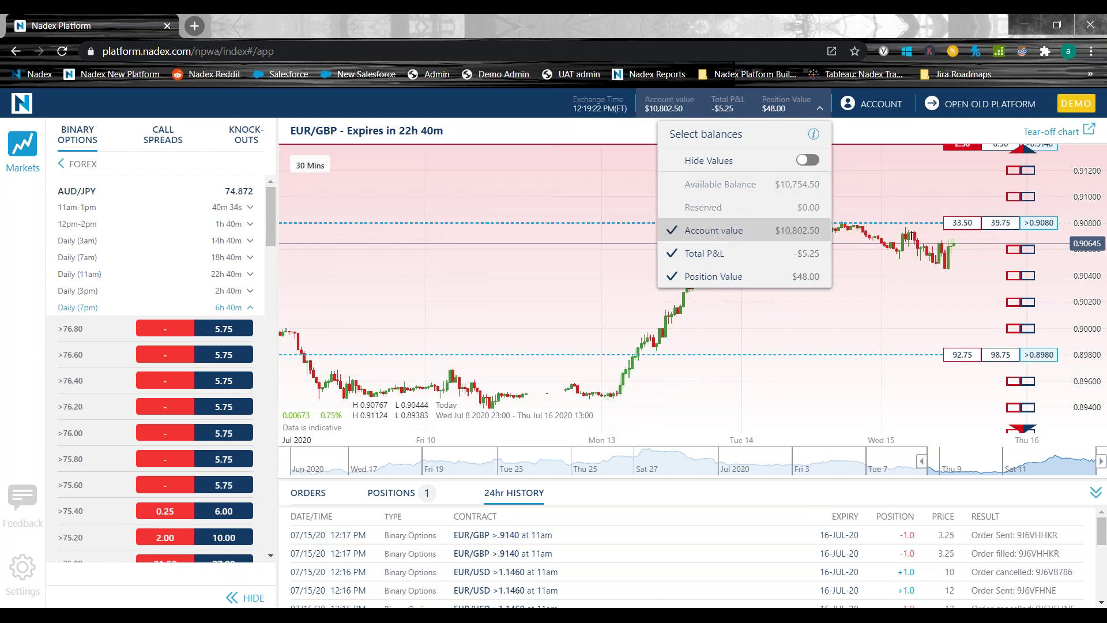
pyautogui.click(696, 232)
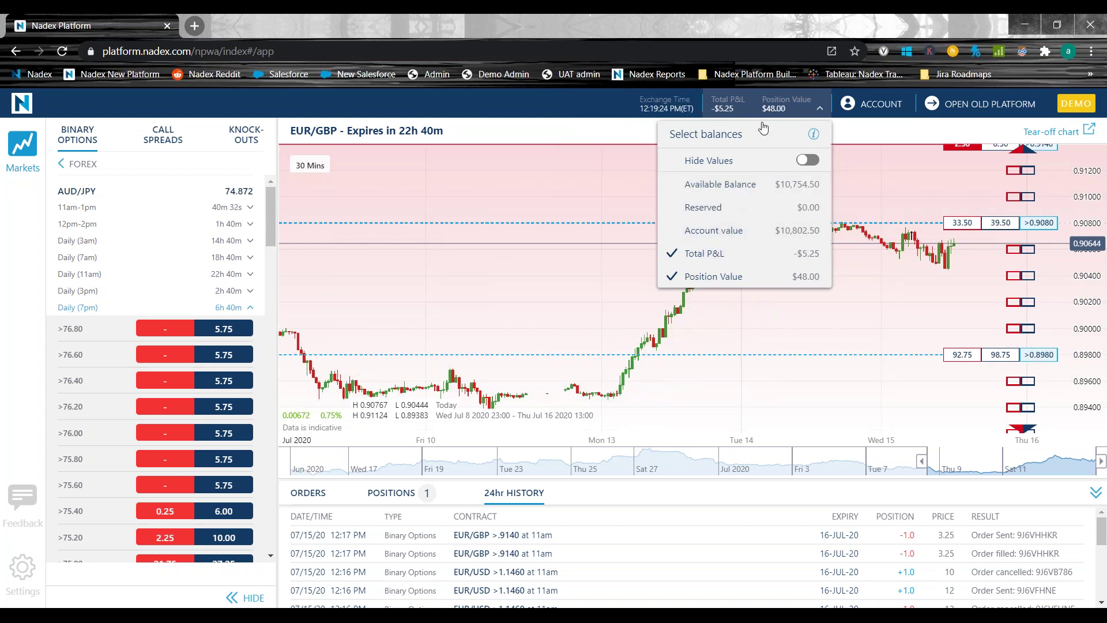
pyautogui.click(813, 135)
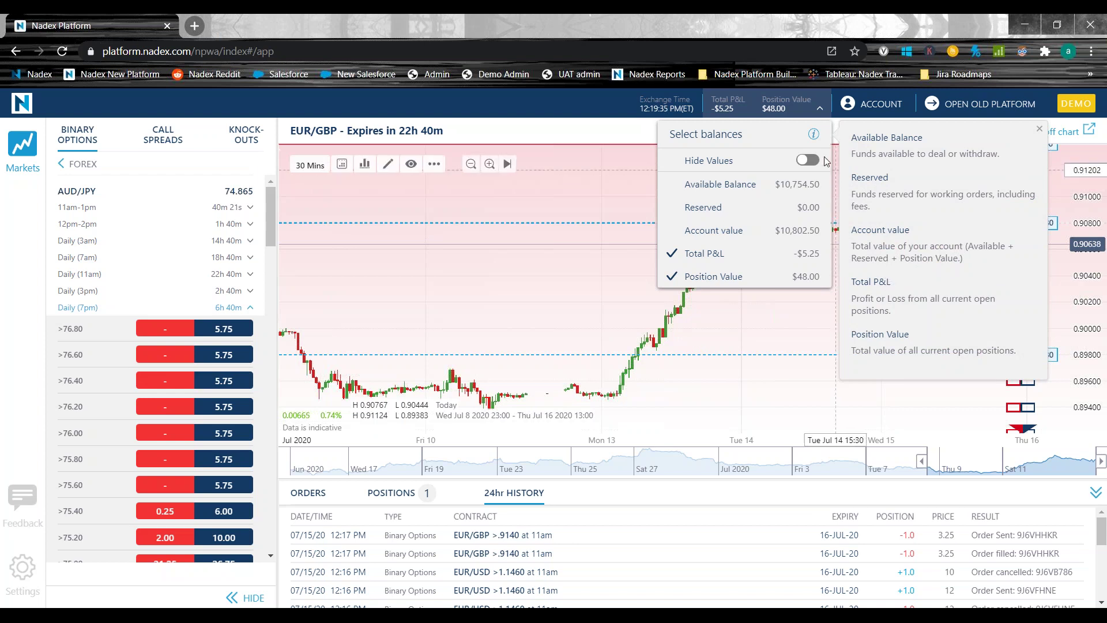
pyautogui.click(743, 207)
pyautogui.click(814, 133)
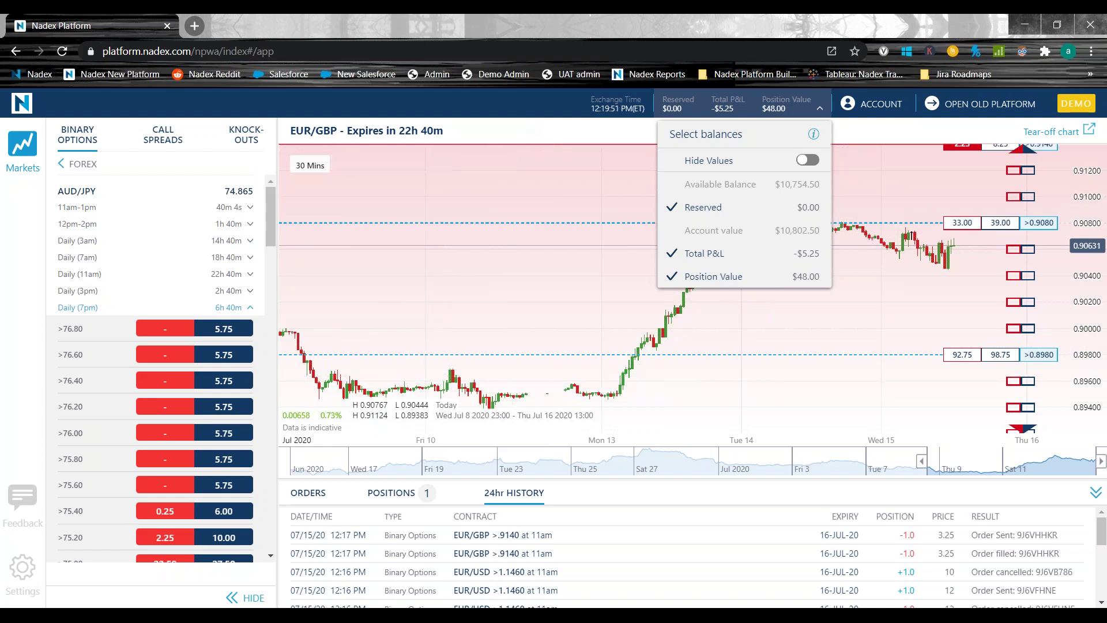
pyautogui.click(404, 502)
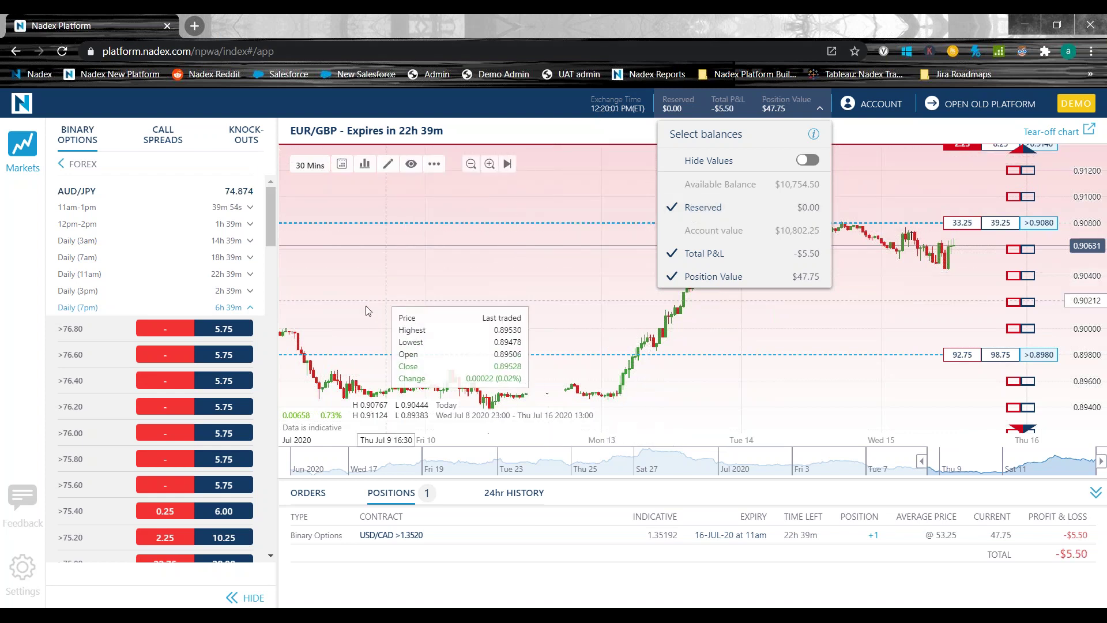
# In the settings, try raising and lowering the tolerance per contract for binaries, and return it to $10.
pyautogui.click(23, 572)
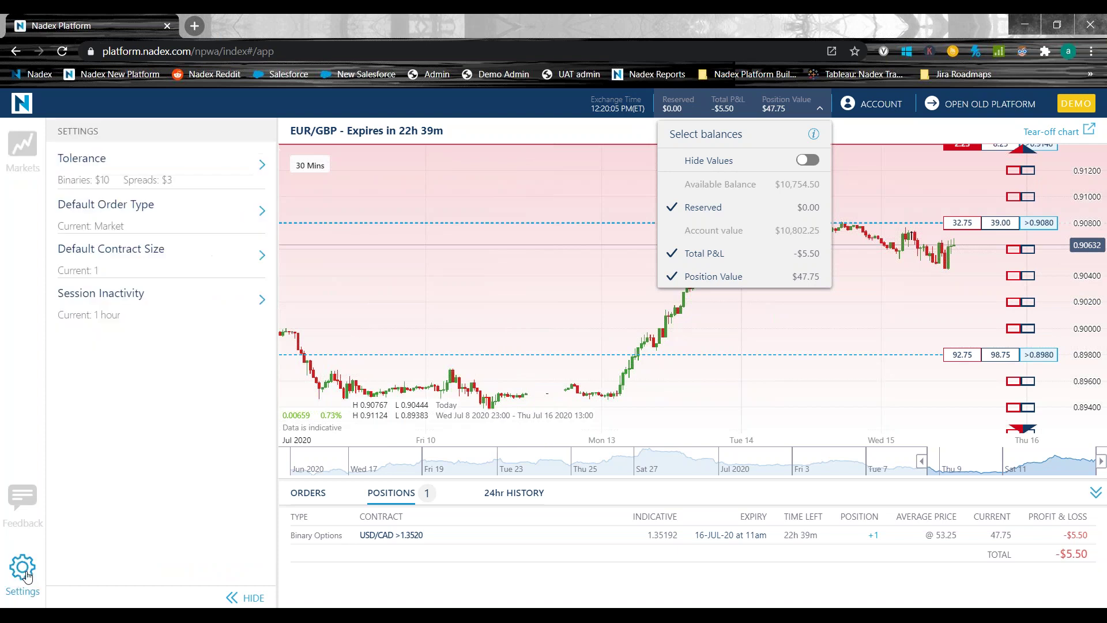
pyautogui.click(155, 180)
pyautogui.click(256, 333)
pyautogui.click(256, 333)
pyautogui.click(162, 333)
pyautogui.click(164, 334)
pyautogui.click(256, 331)
pyautogui.click(255, 332)
pyautogui.click(256, 331)
pyautogui.click(256, 331)
pyautogui.click(161, 333)
pyautogui.click(159, 335)
pyautogui.click(159, 340)
pyautogui.click(258, 332)
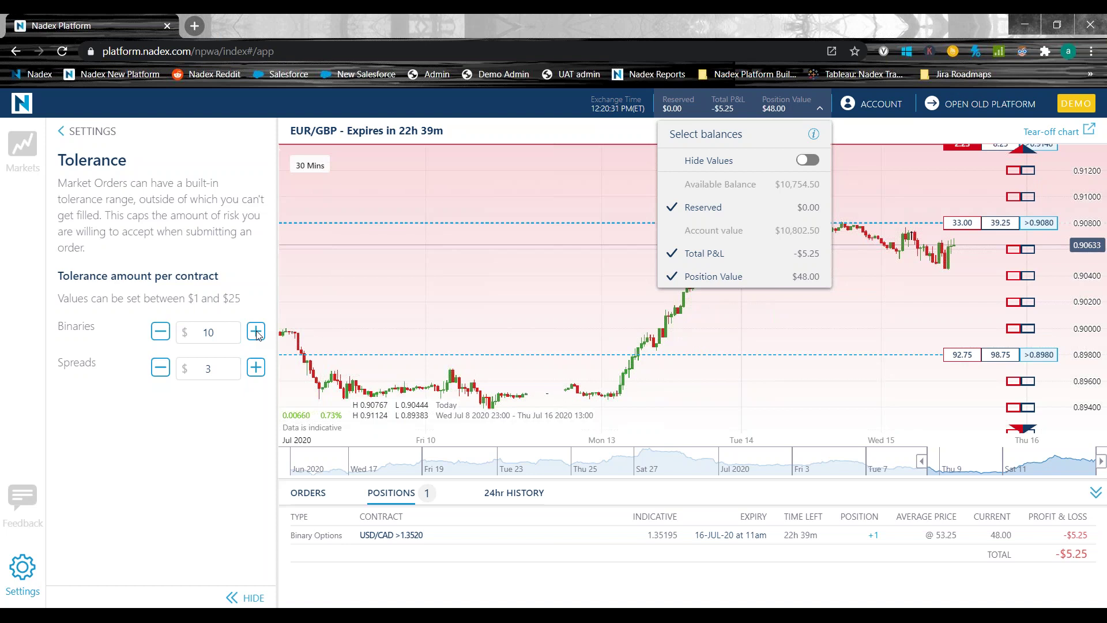
pyautogui.click(74, 136)
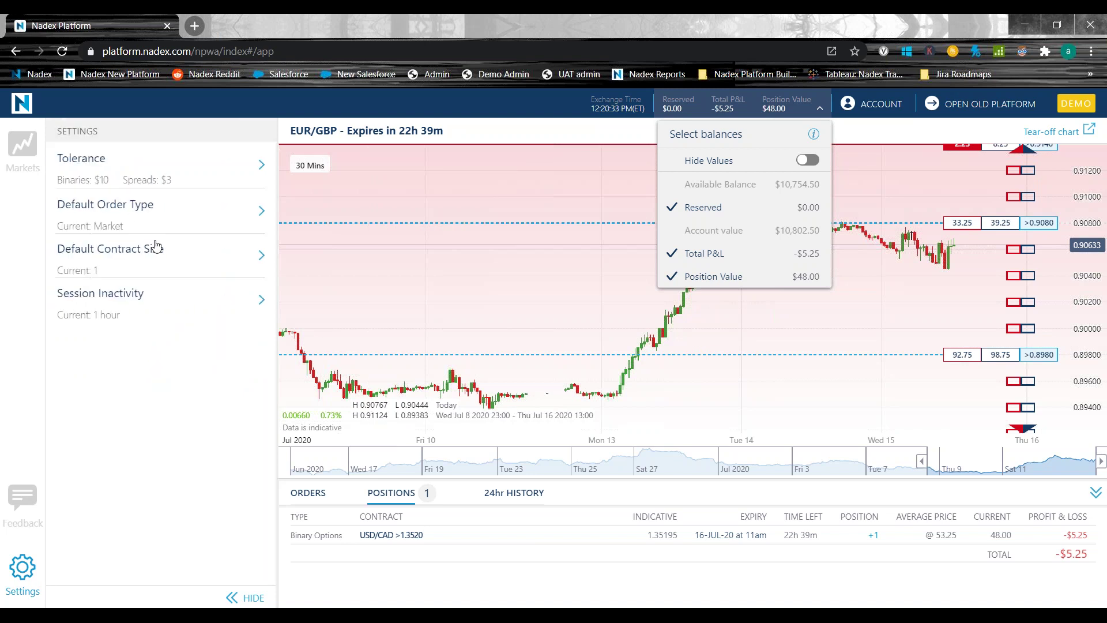
# Set the default order type to Limit and check it on the ticket of the open USD/CAD >1.3520 position.
pyautogui.click(127, 222)
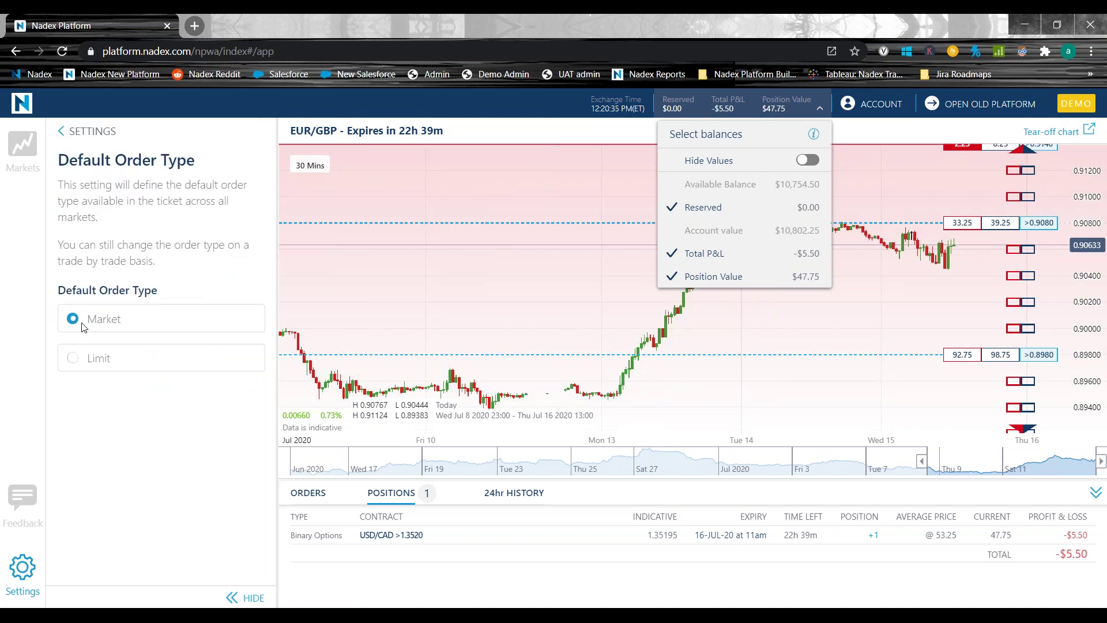
pyautogui.click(100, 359)
pyautogui.click(391, 535)
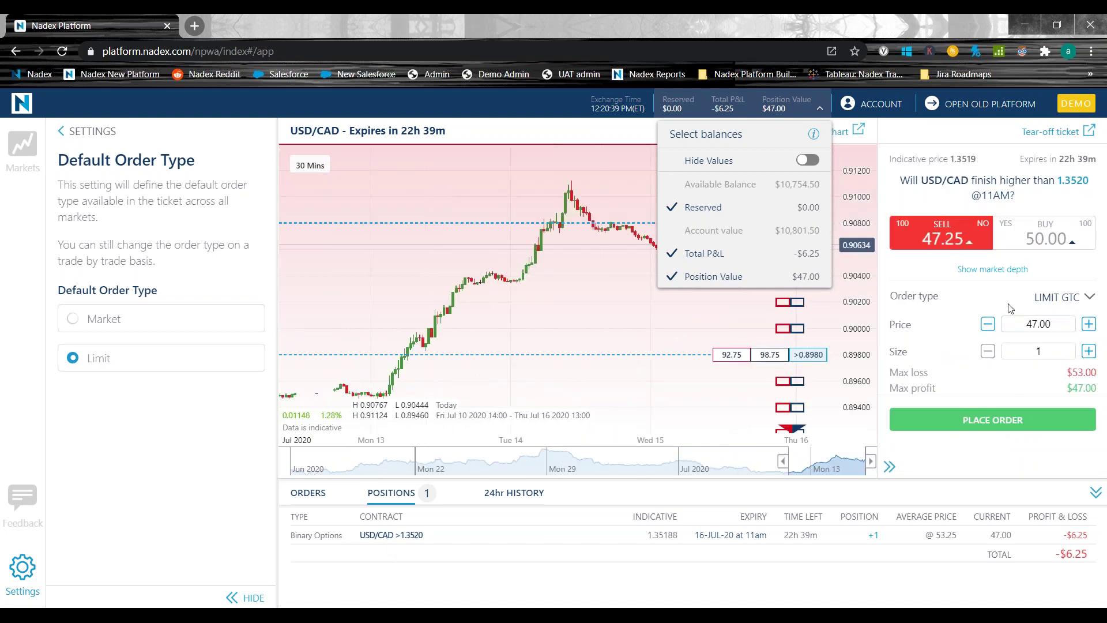
# Set the default order type back to Market and reopen the USD/CAD >1.3520 position's ticket to check it.
pyautogui.click(132, 328)
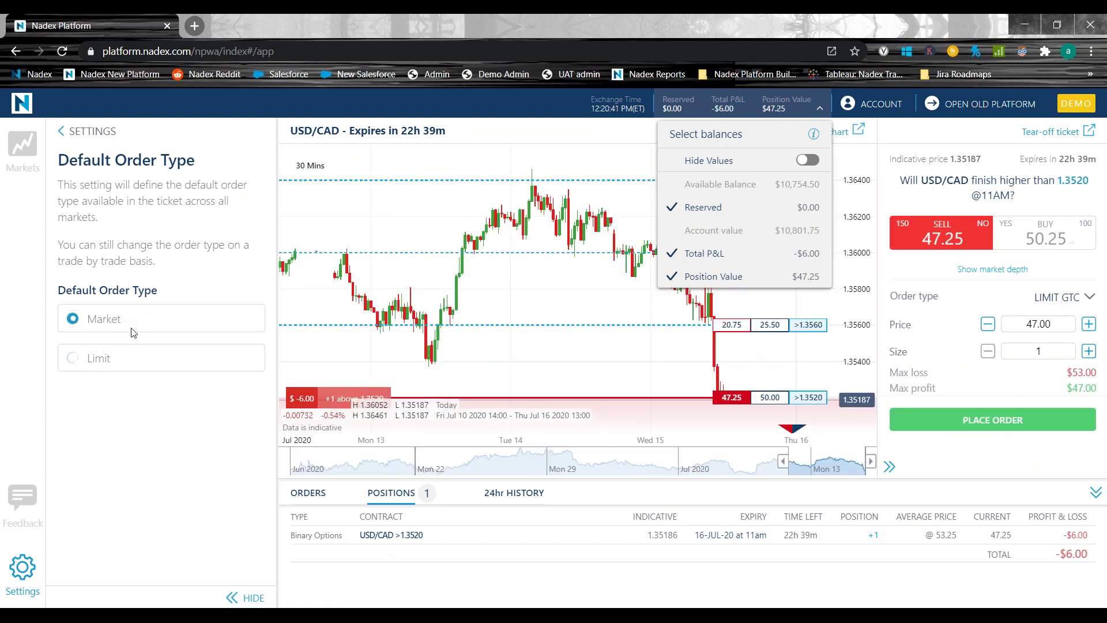
pyautogui.click(373, 534)
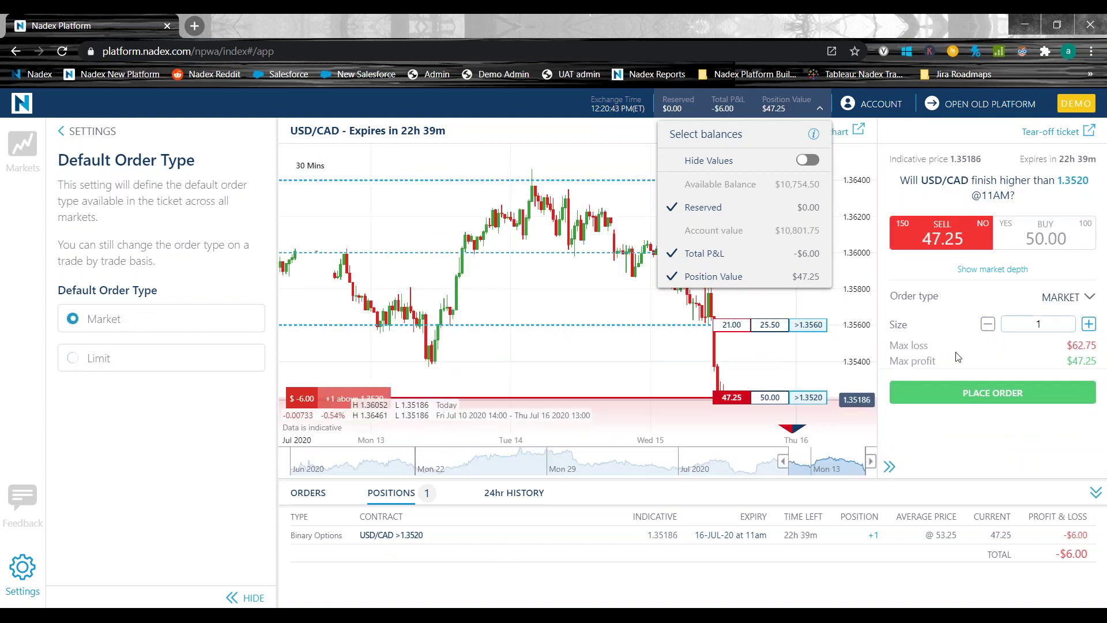
pyautogui.click(86, 131)
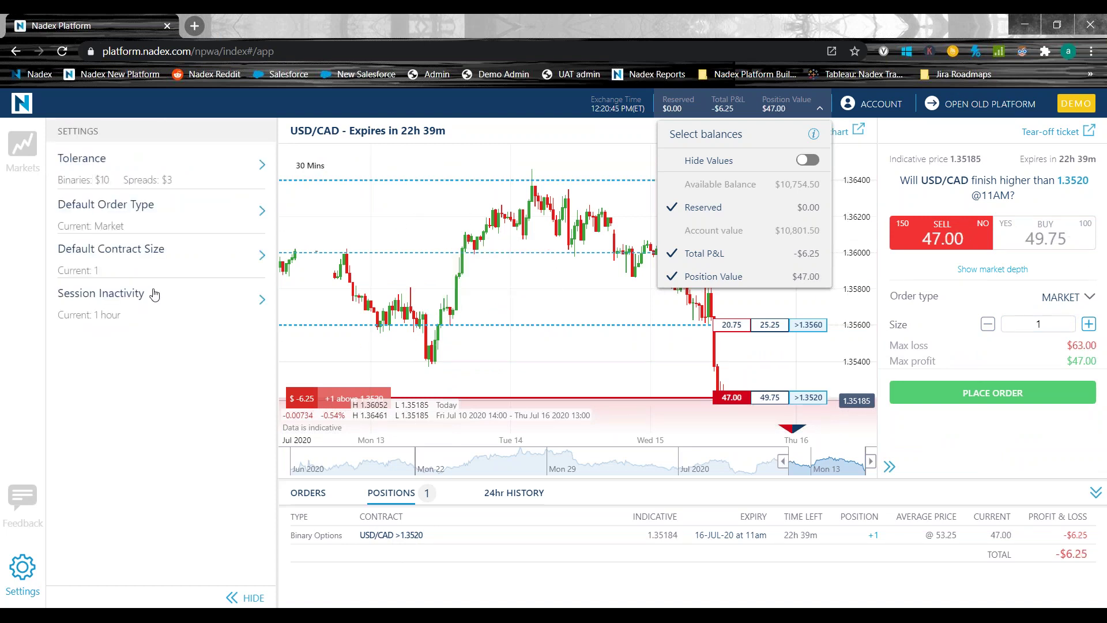
# Examine the default contract size setting and return to the settings overview.
pyautogui.click(154, 264)
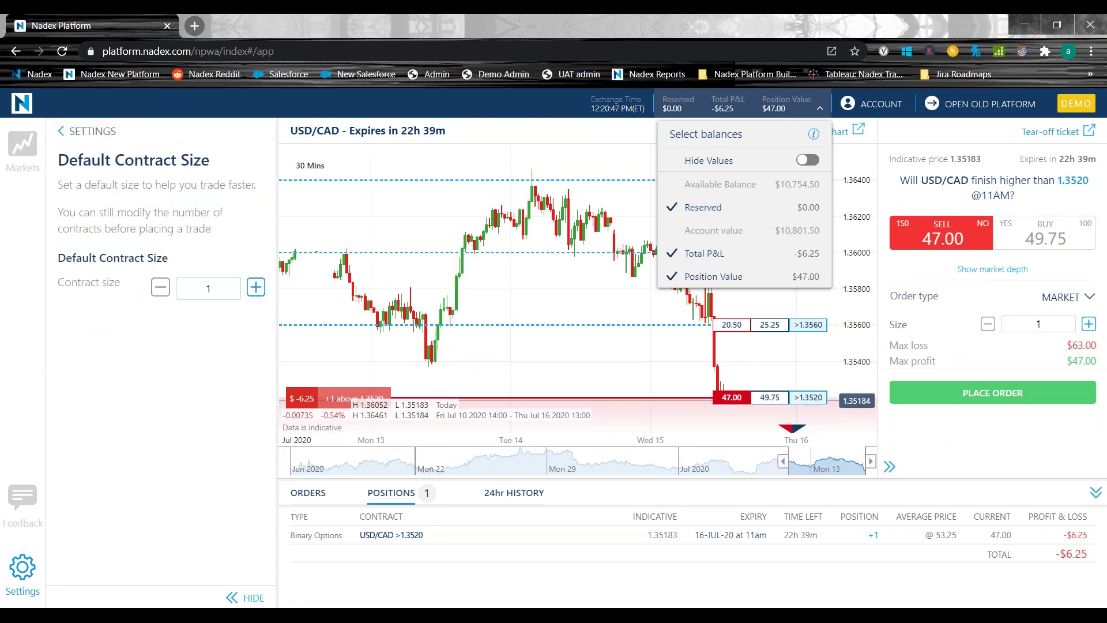
pyautogui.click(82, 134)
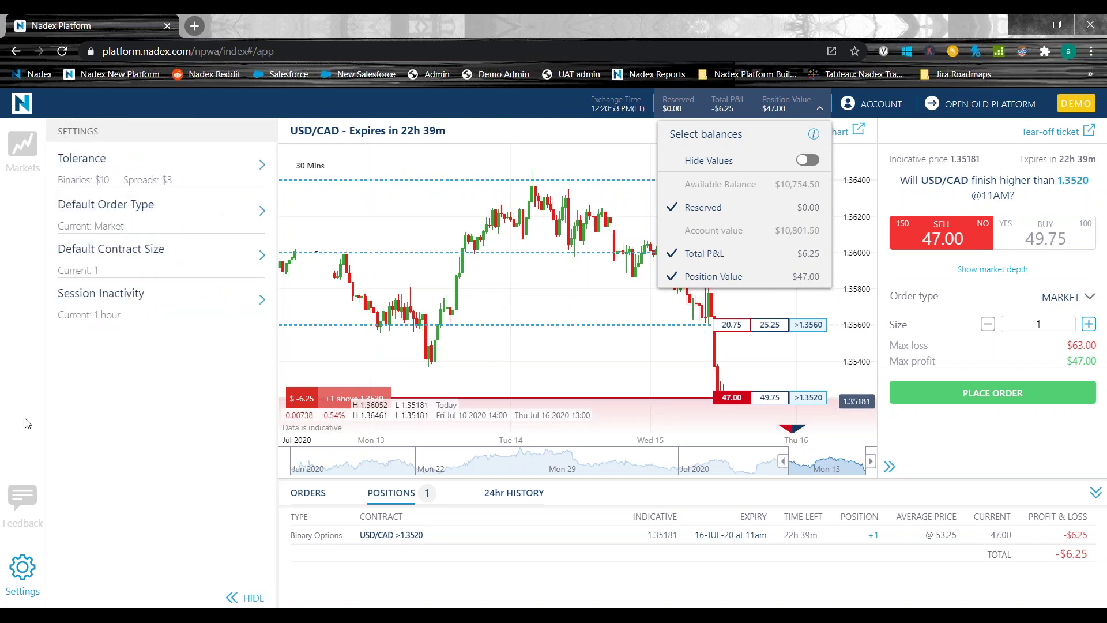
pyautogui.click(101, 281)
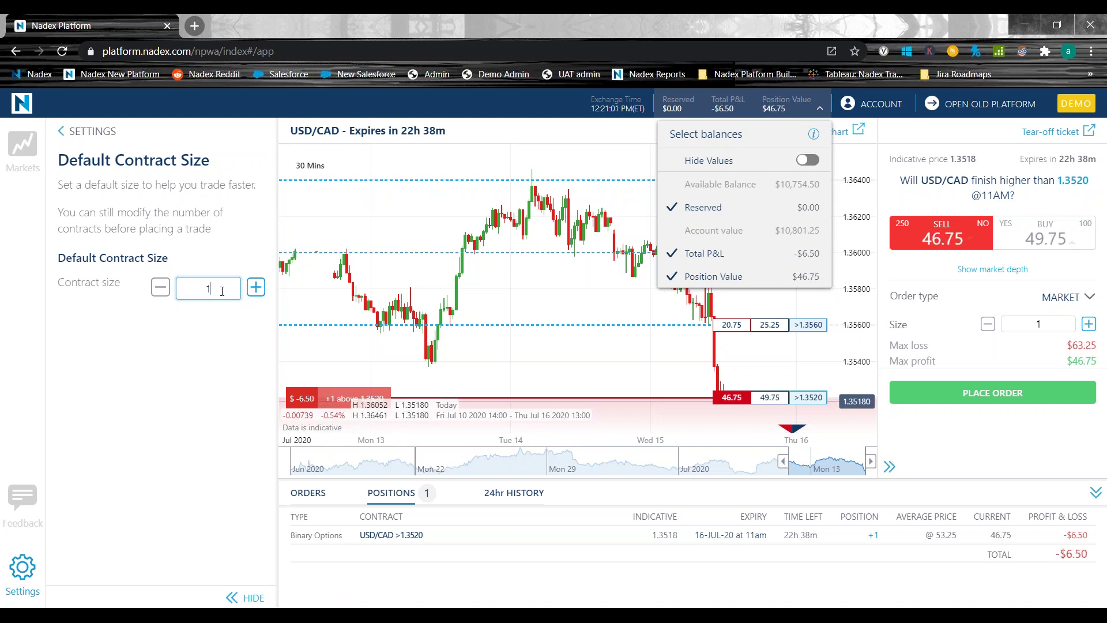
pyautogui.click(97, 133)
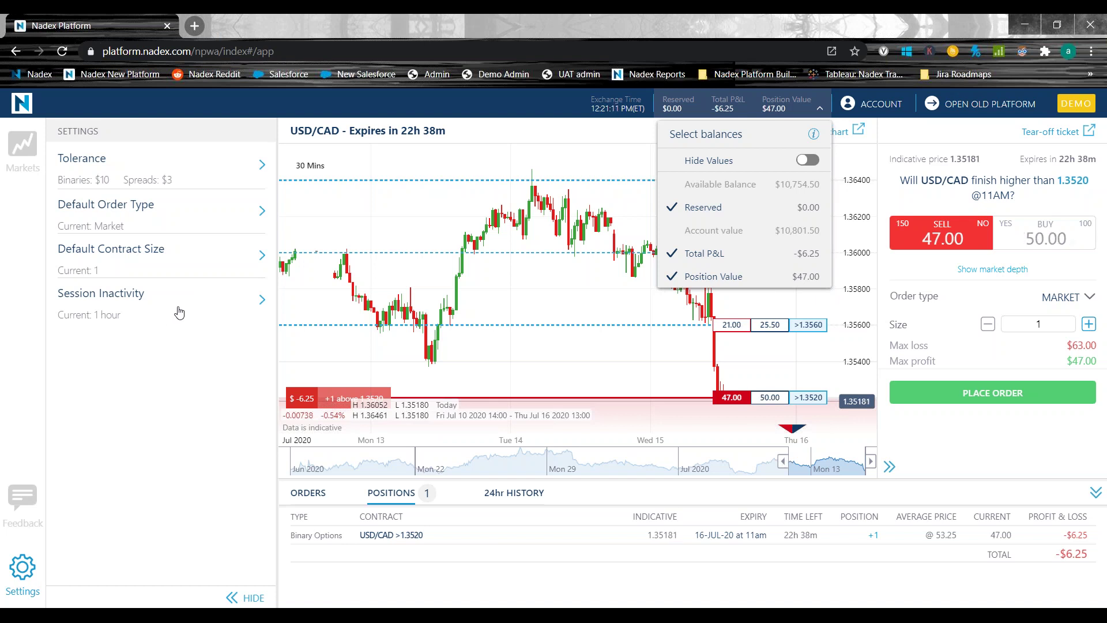
# Set the session inactivity logout period to 12 hours.
pyautogui.click(179, 312)
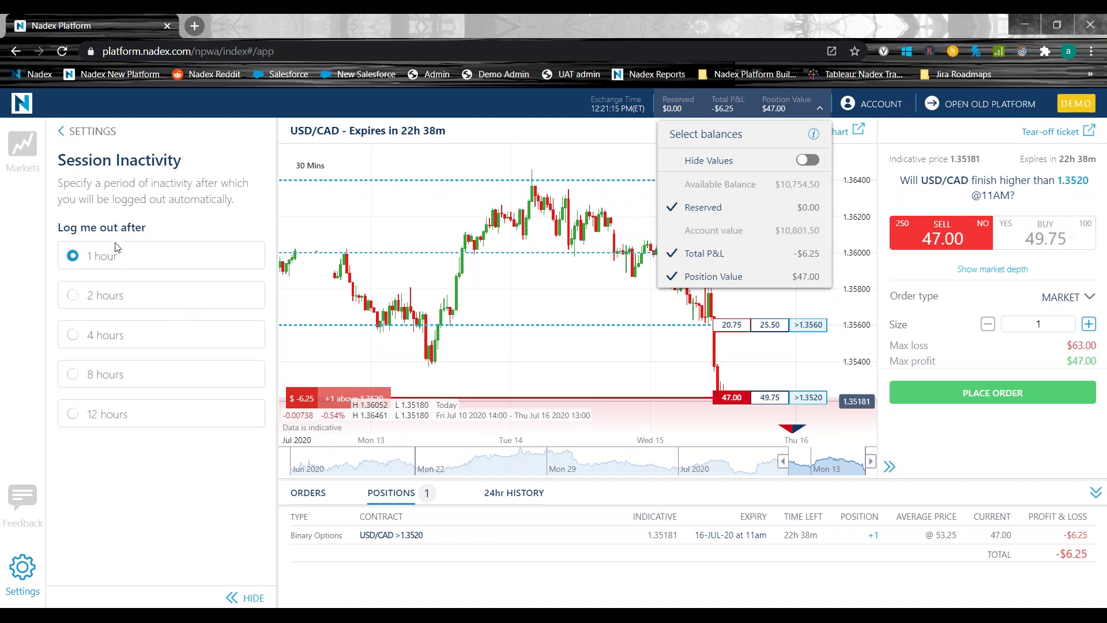
pyautogui.click(102, 414)
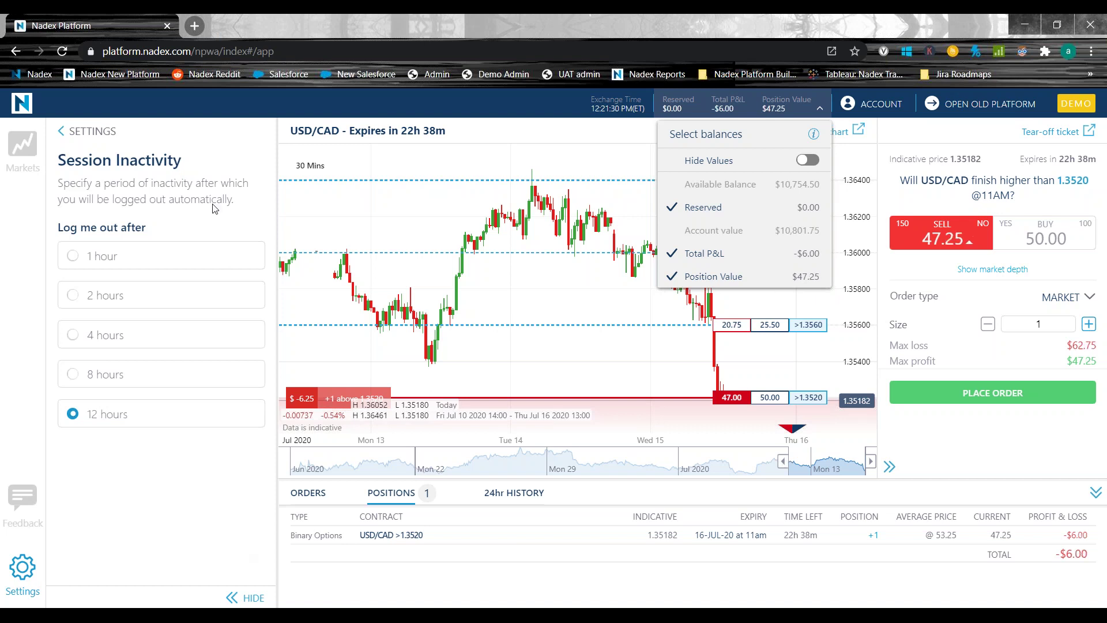
pyautogui.click(95, 130)
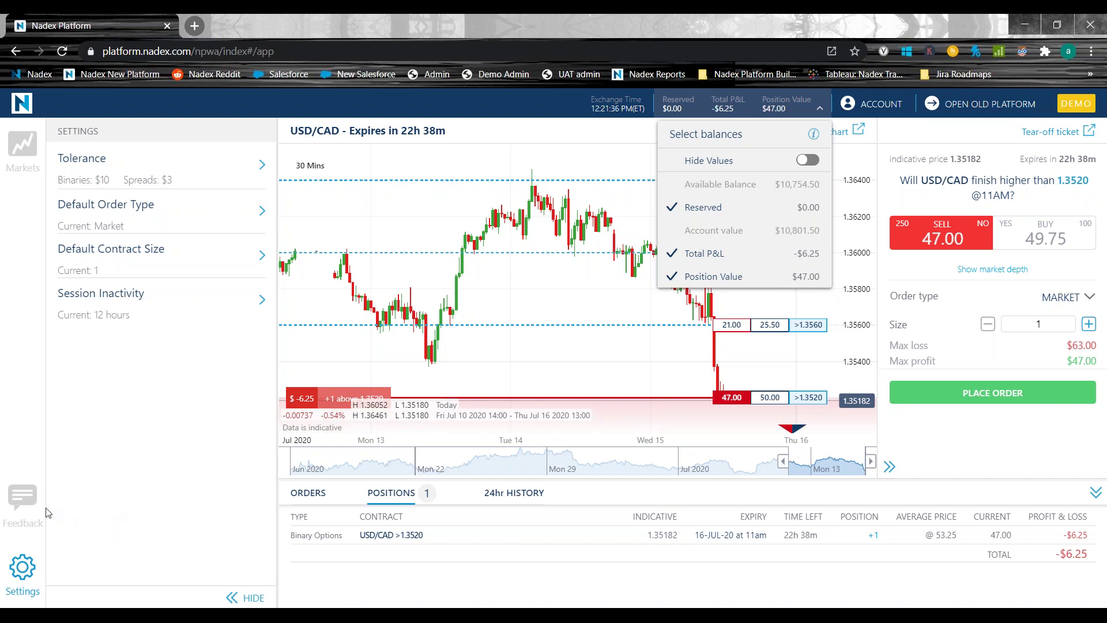
# Examine the account overview's available-to-trade, position value and reserved balances.
pyautogui.click(890, 103)
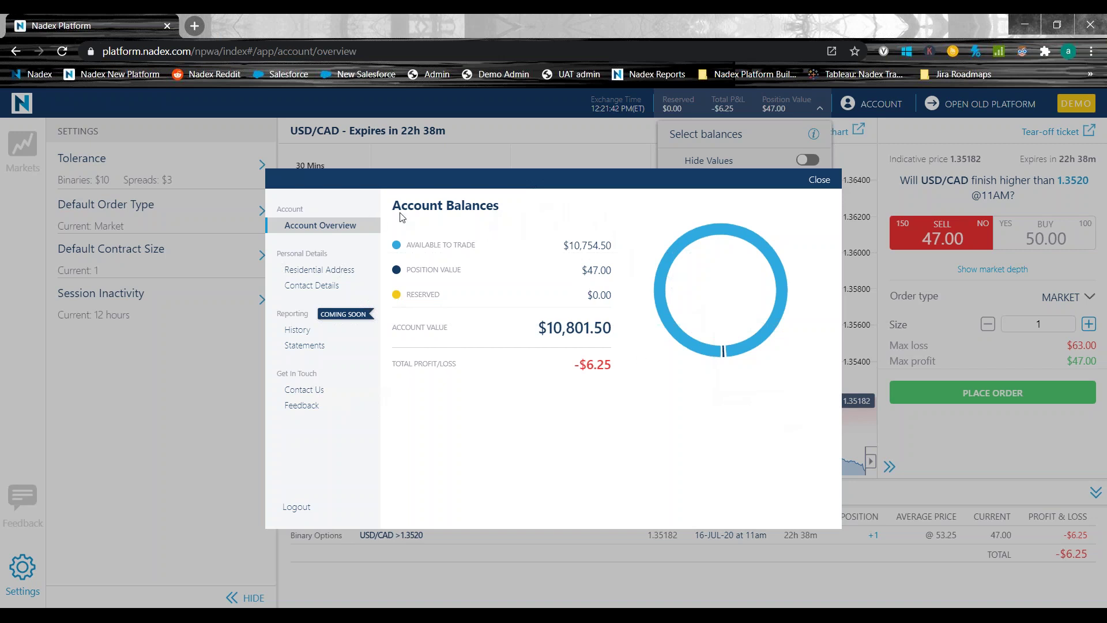
pyautogui.moveTo(424, 247); pyautogui.dragTo(461, 271)
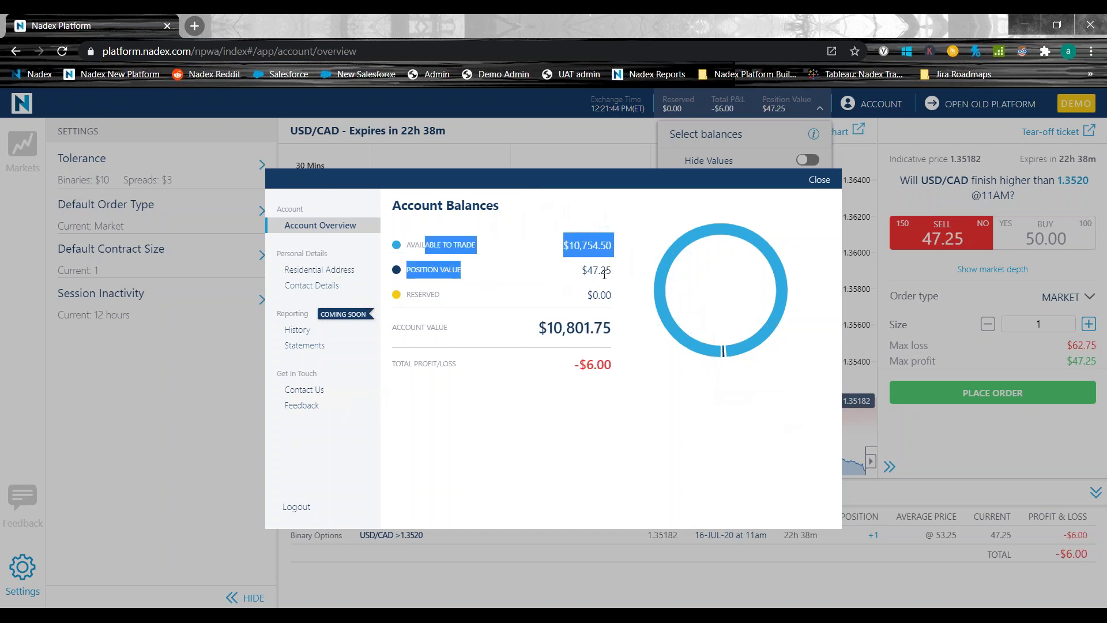
pyautogui.click(600, 293)
pyautogui.doubleClick(600, 293)
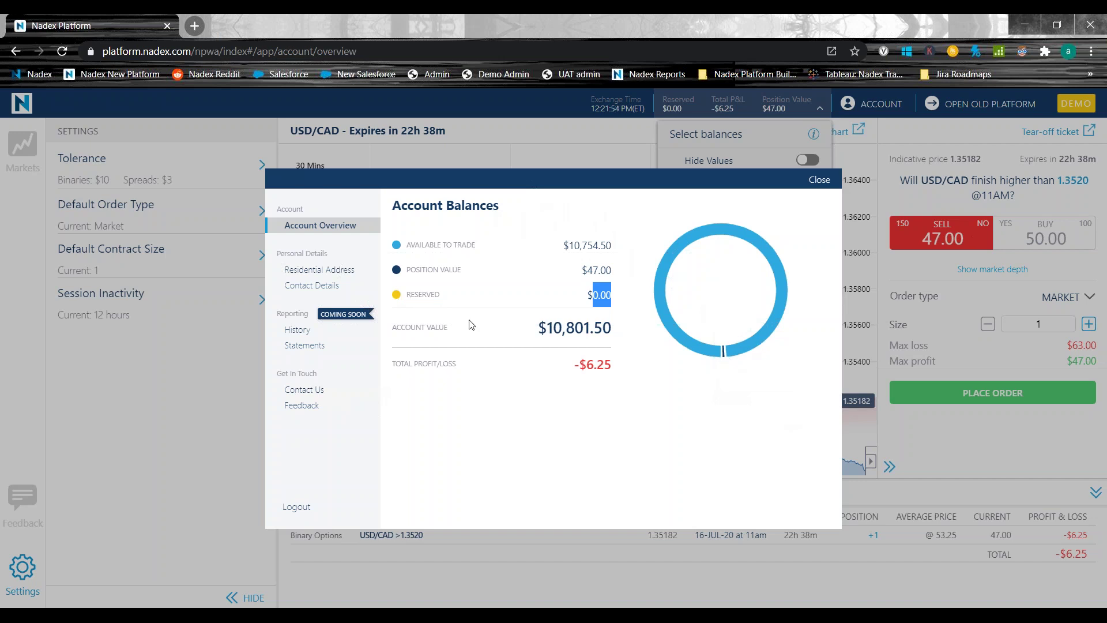
pyautogui.moveTo(432, 244); pyautogui.dragTo(556, 243)
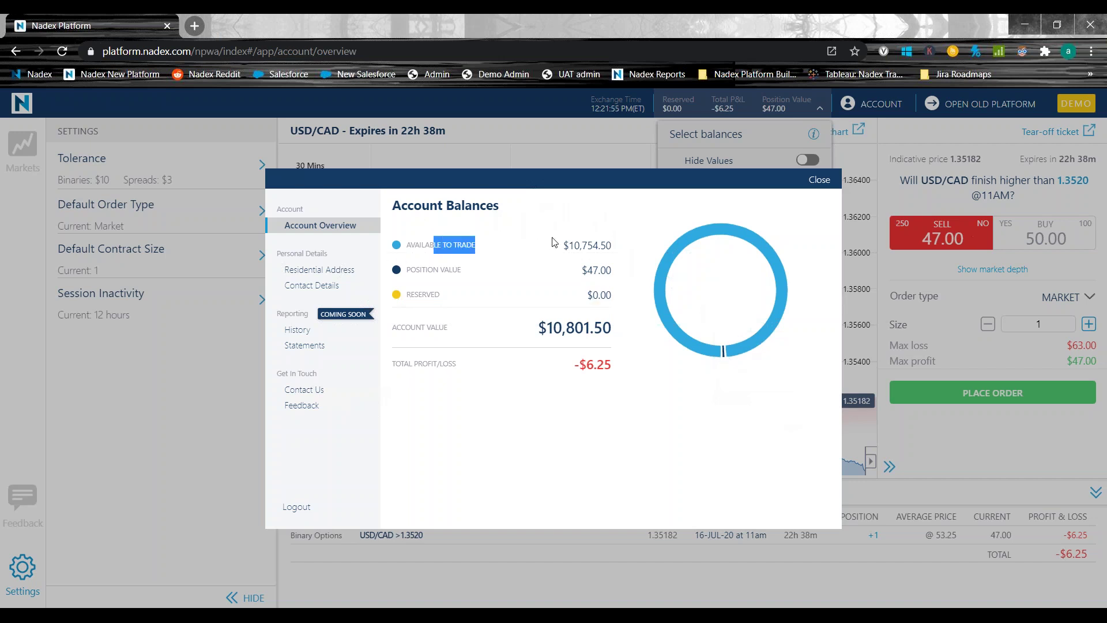
pyautogui.doubleClick(591, 245)
pyautogui.click(600, 268)
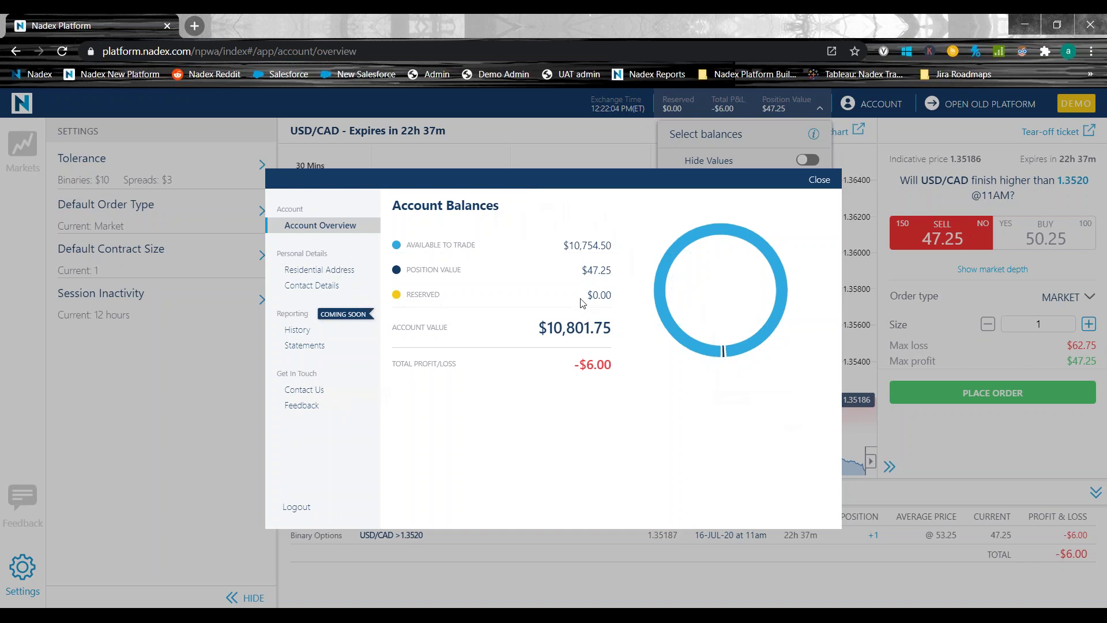
pyautogui.doubleClick(602, 294)
pyautogui.click(602, 295)
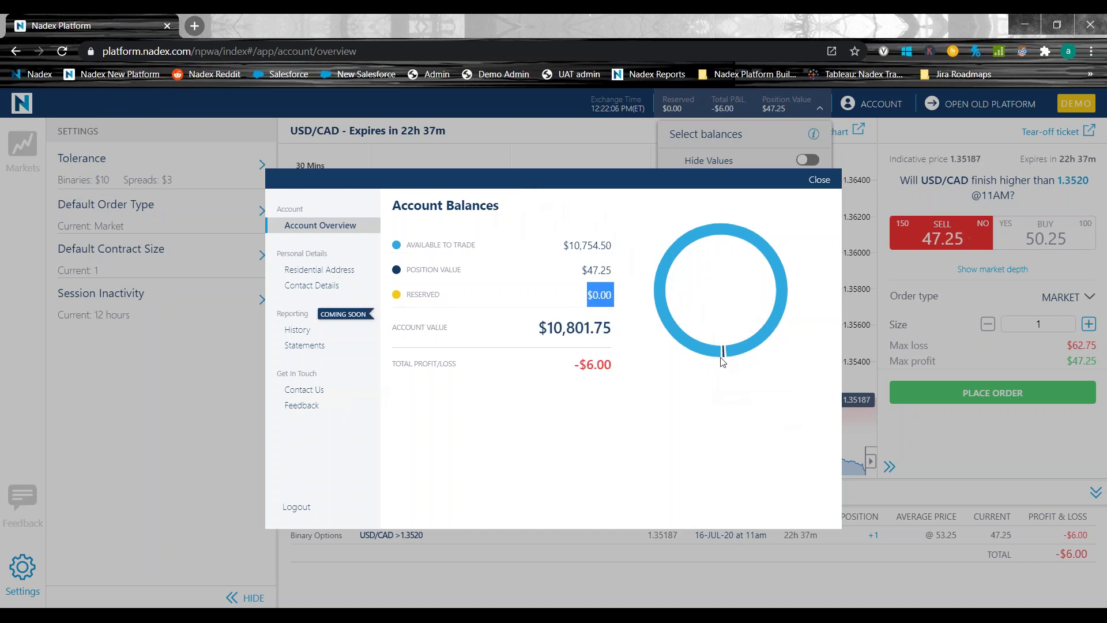
# View the account's residential address and contact details, and open the residential address for editing.
pyautogui.click(332, 271)
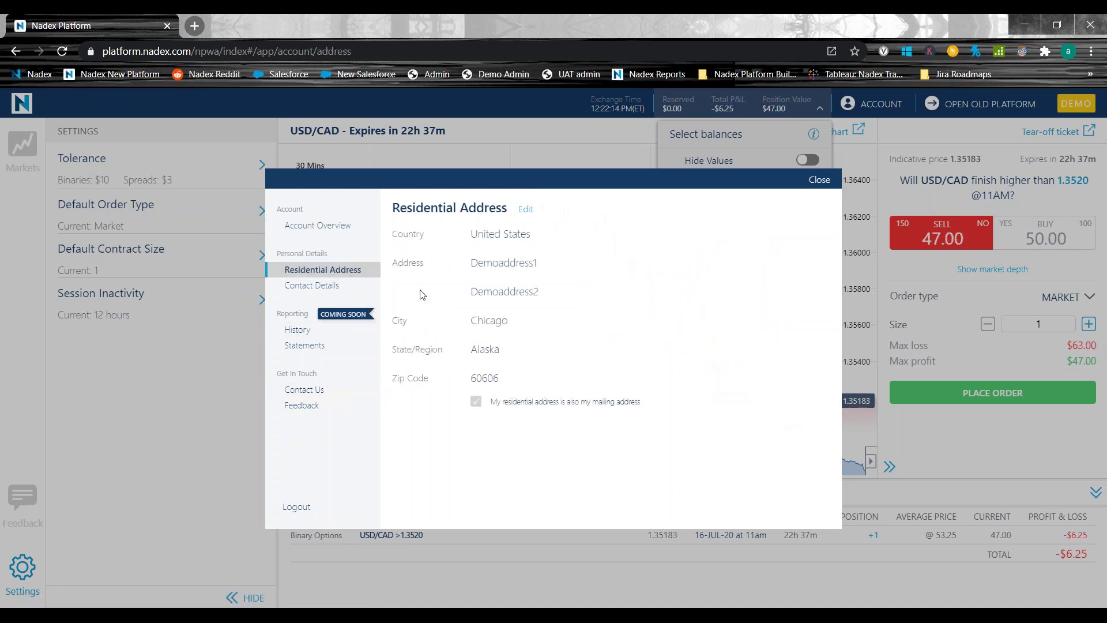
pyautogui.click(316, 285)
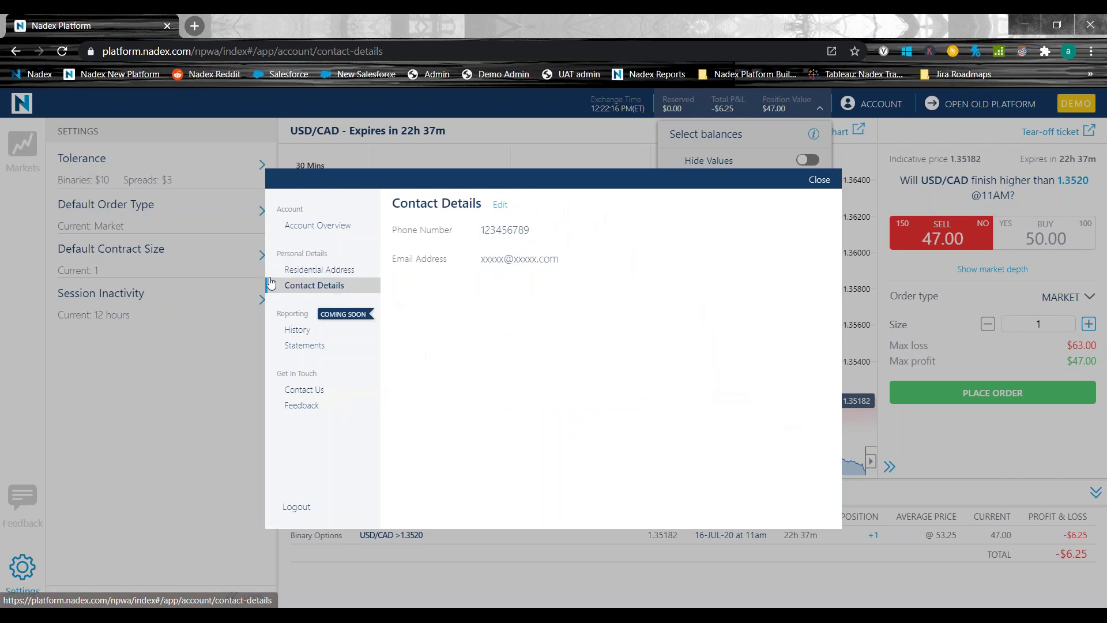
pyautogui.click(330, 274)
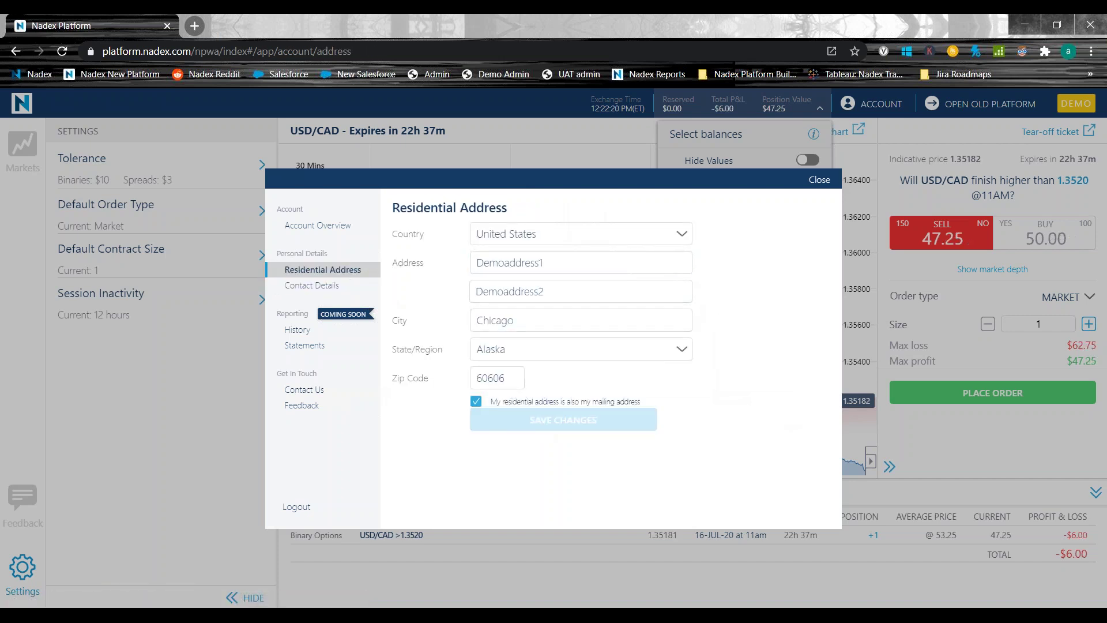
# Open the account's contact details for editing and return to the residential address without saving.
pyautogui.click(309, 285)
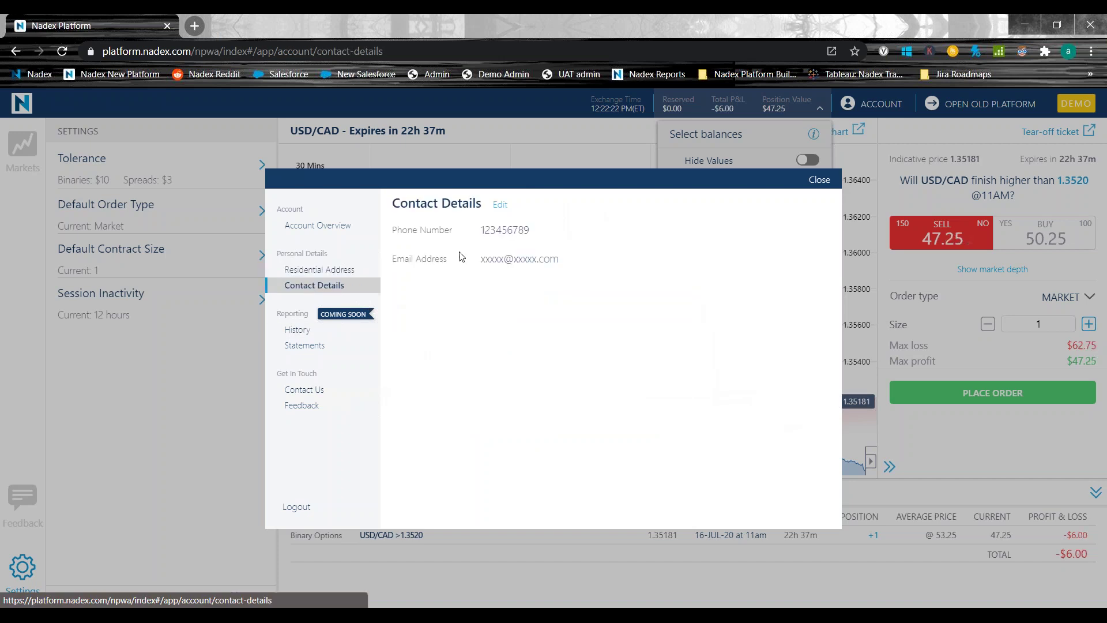
pyautogui.click(500, 206)
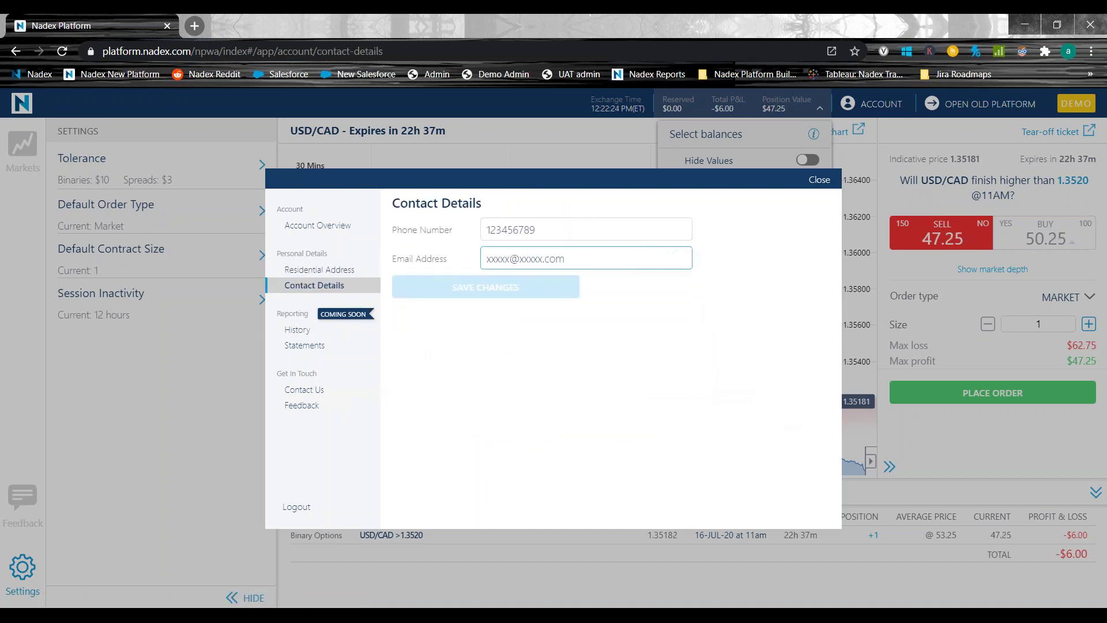
pyautogui.click(299, 274)
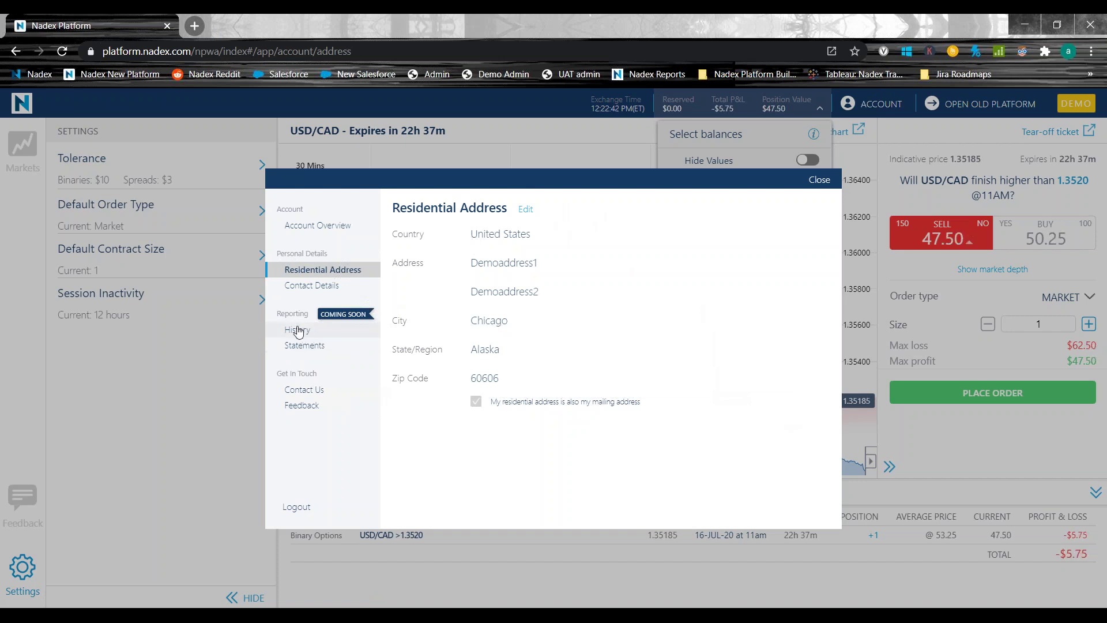
# View the reporting history notice, the Contact Us information and the feedback form, and close the account window.
pyautogui.click(305, 333)
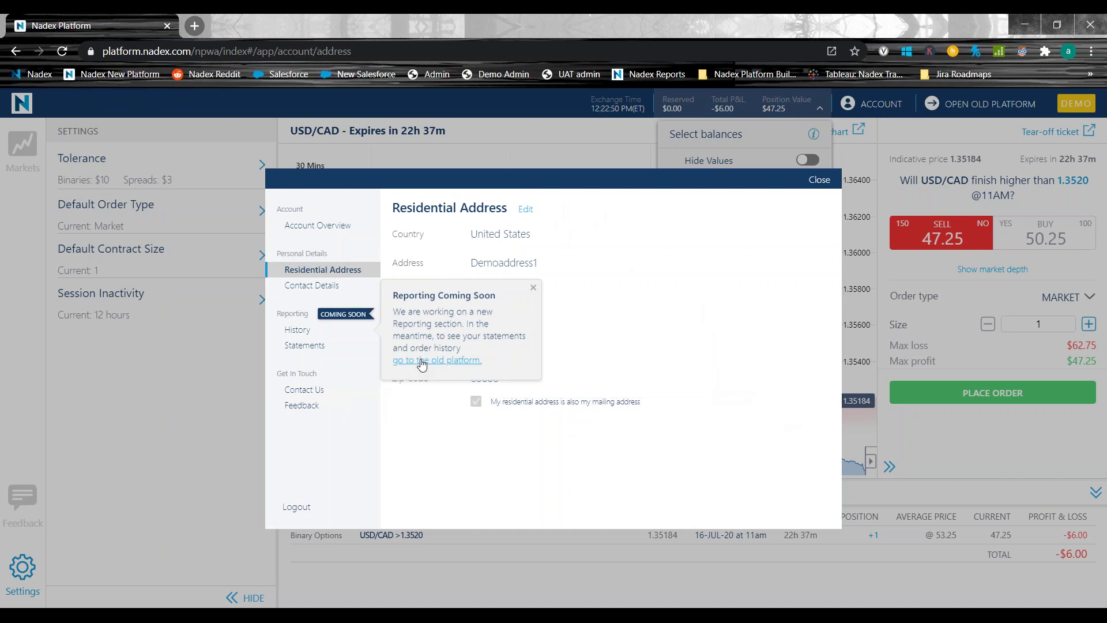
pyautogui.click(330, 395)
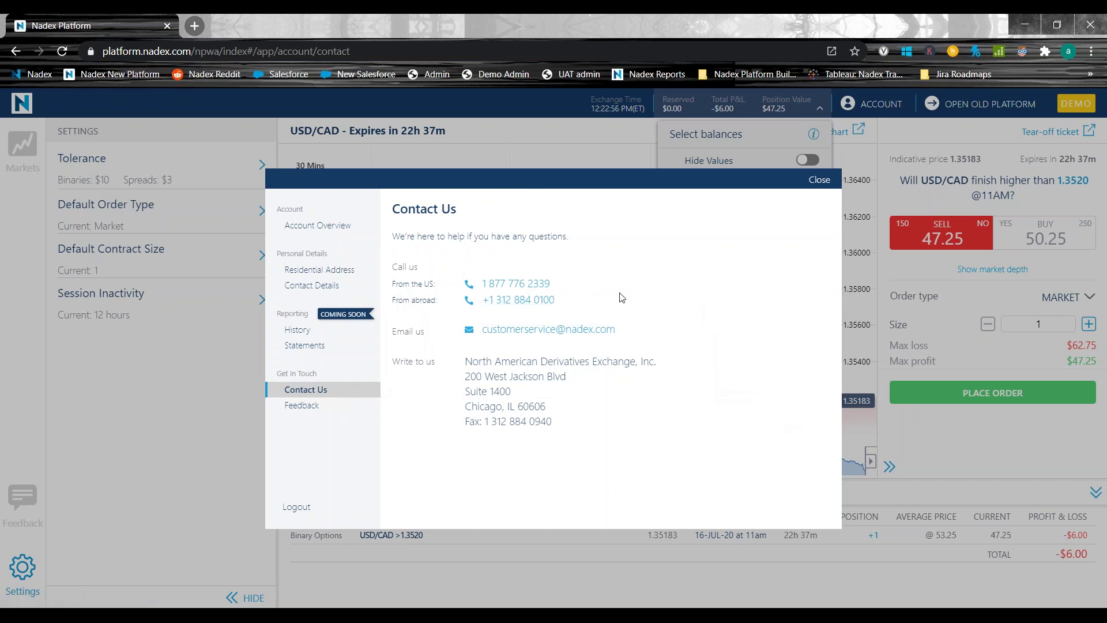
pyautogui.click(302, 405)
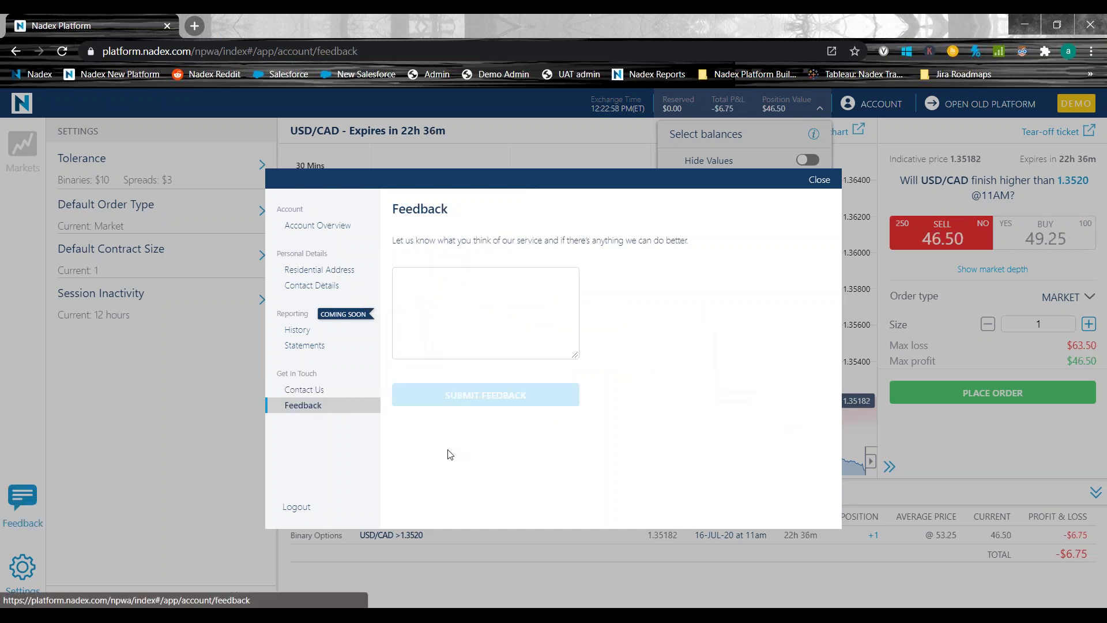
pyautogui.click(814, 181)
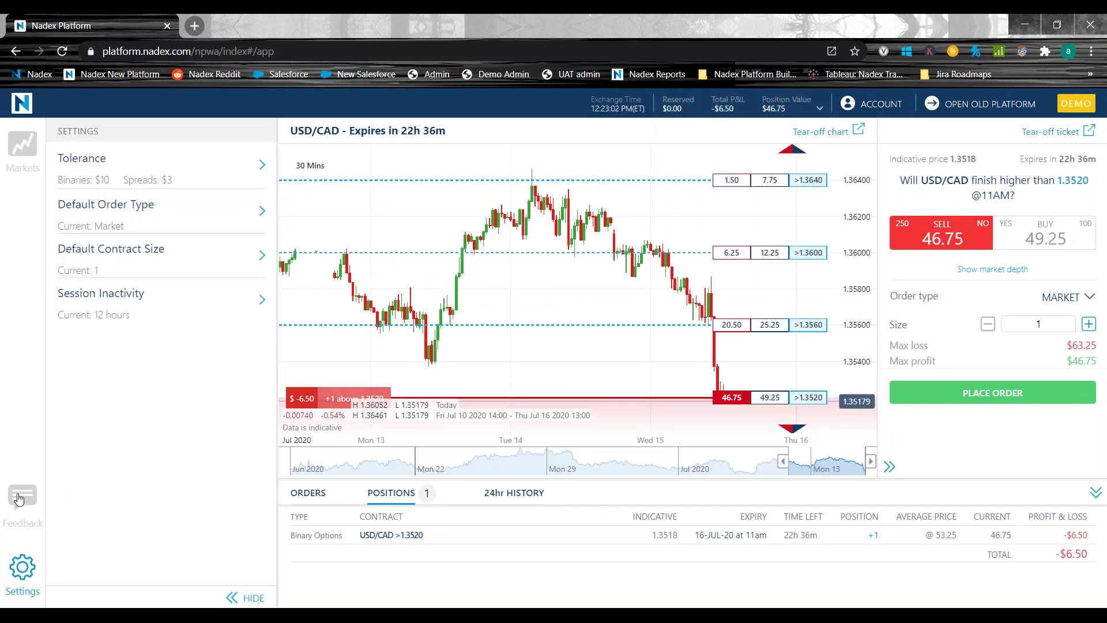
# Open the account overview and the feedback form directly from the main screen, and close the account window.
pyautogui.click(873, 104)
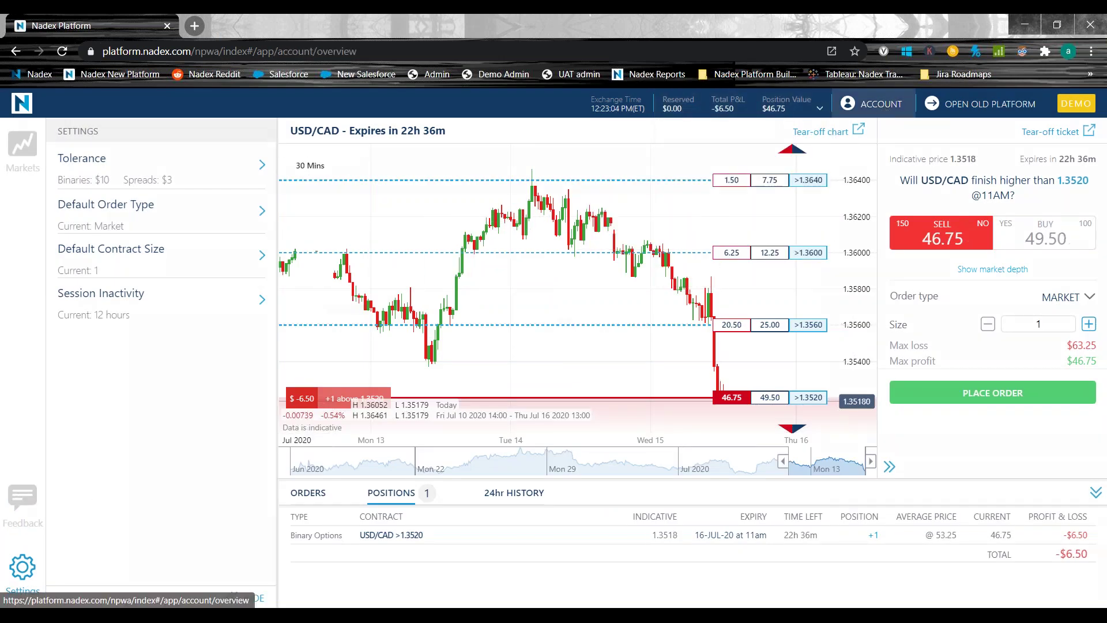
pyautogui.click(26, 503)
pyautogui.click(26, 504)
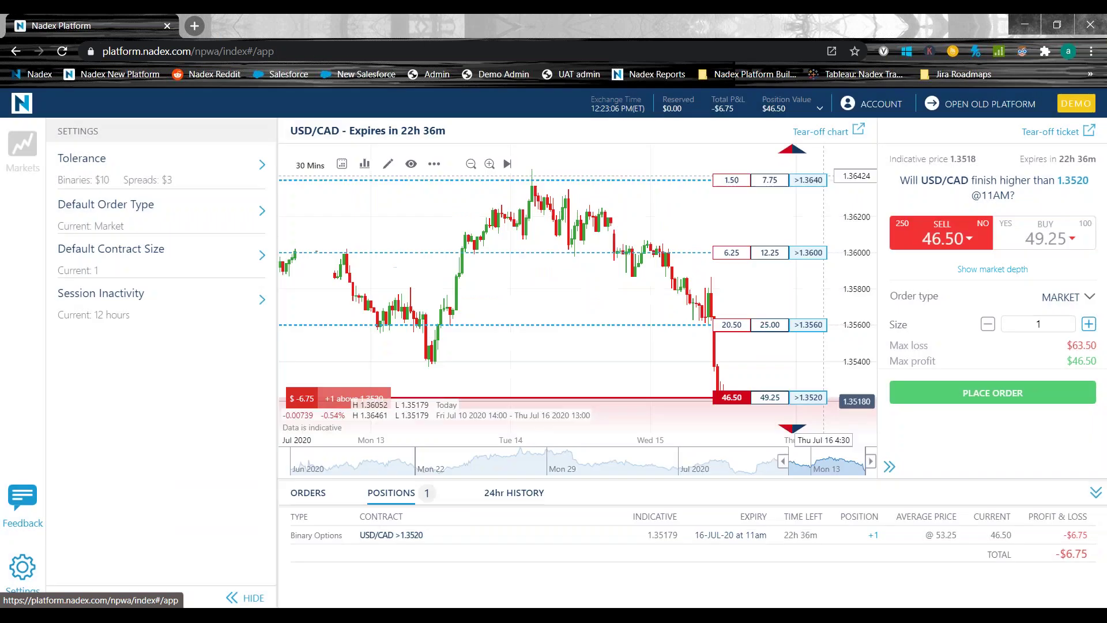
pyautogui.click(26, 503)
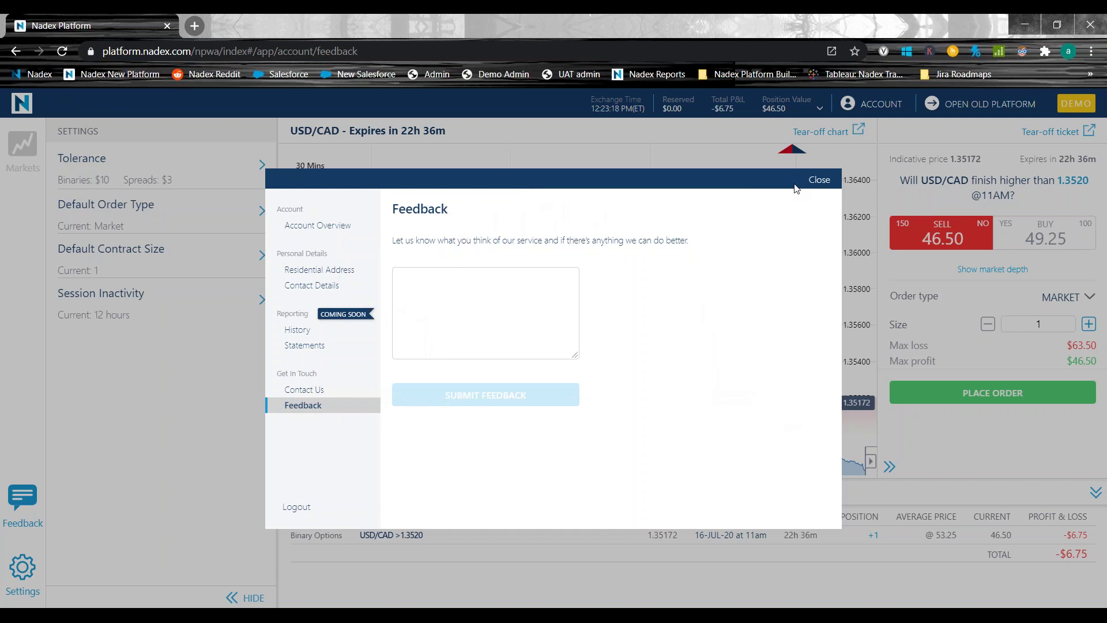
pyautogui.click(828, 183)
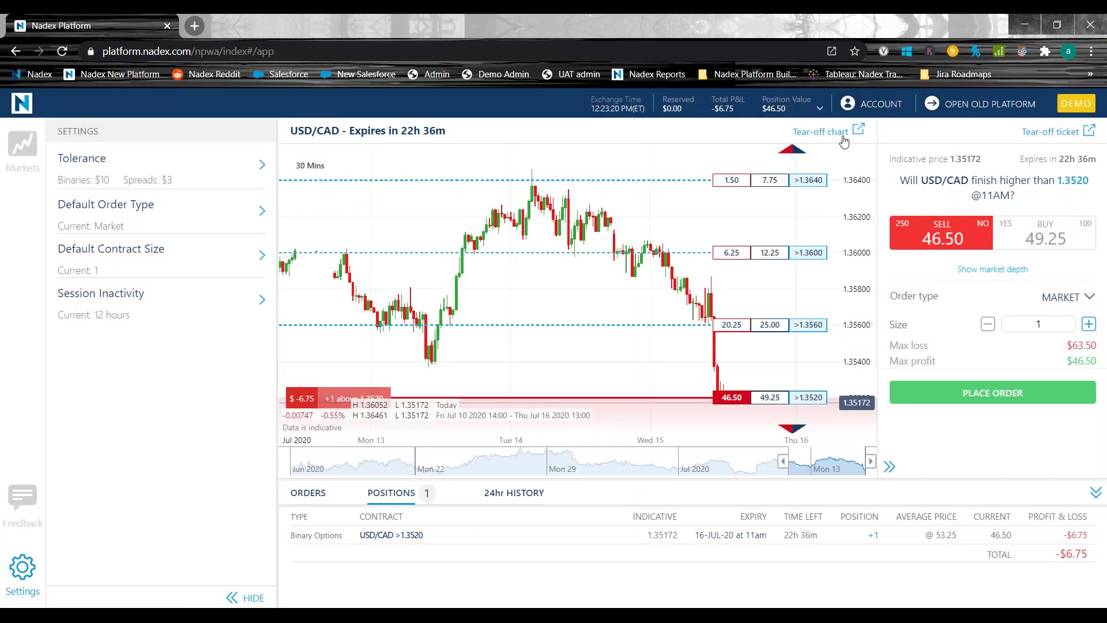
# Open the USD/CAD chart and order ticket in tear-off windows, and close the windows again.
pyautogui.click(839, 133)
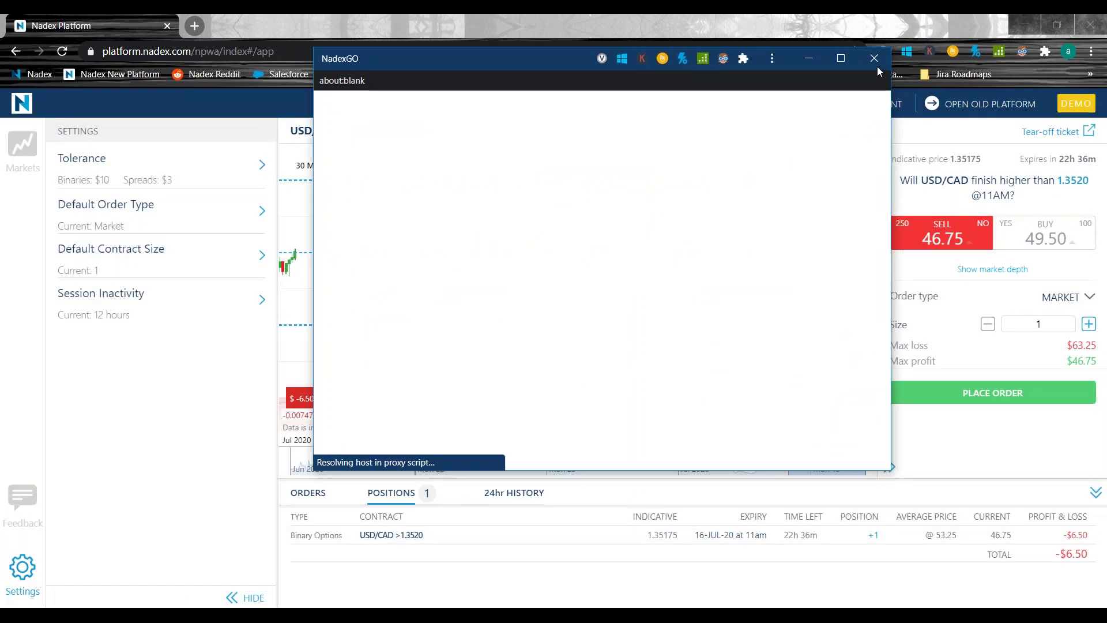
pyautogui.click(1032, 134)
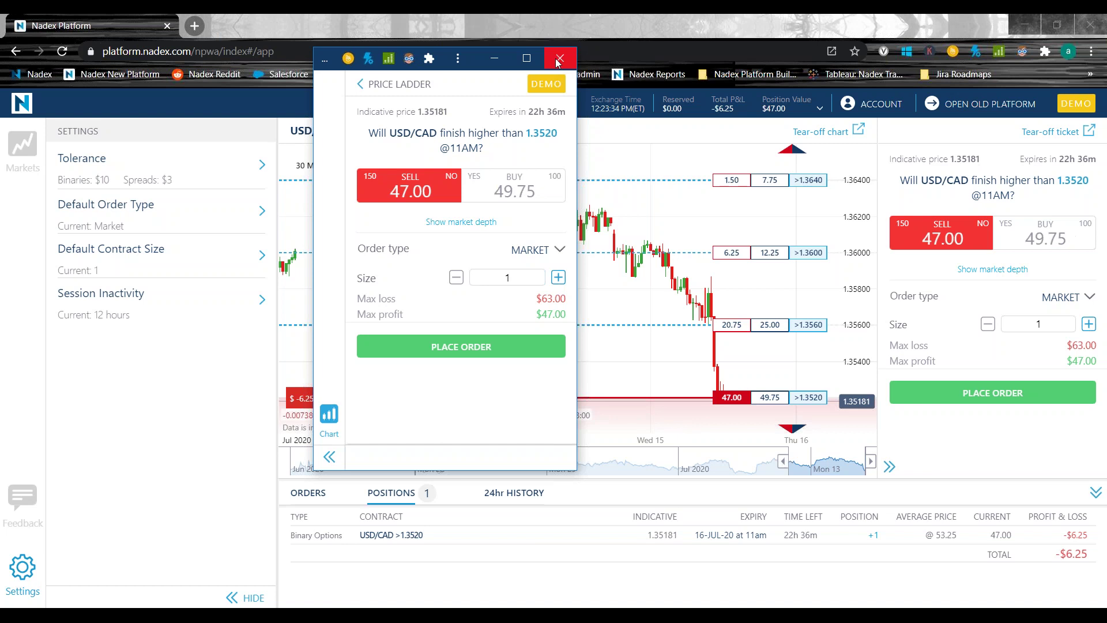
pyautogui.click(557, 60)
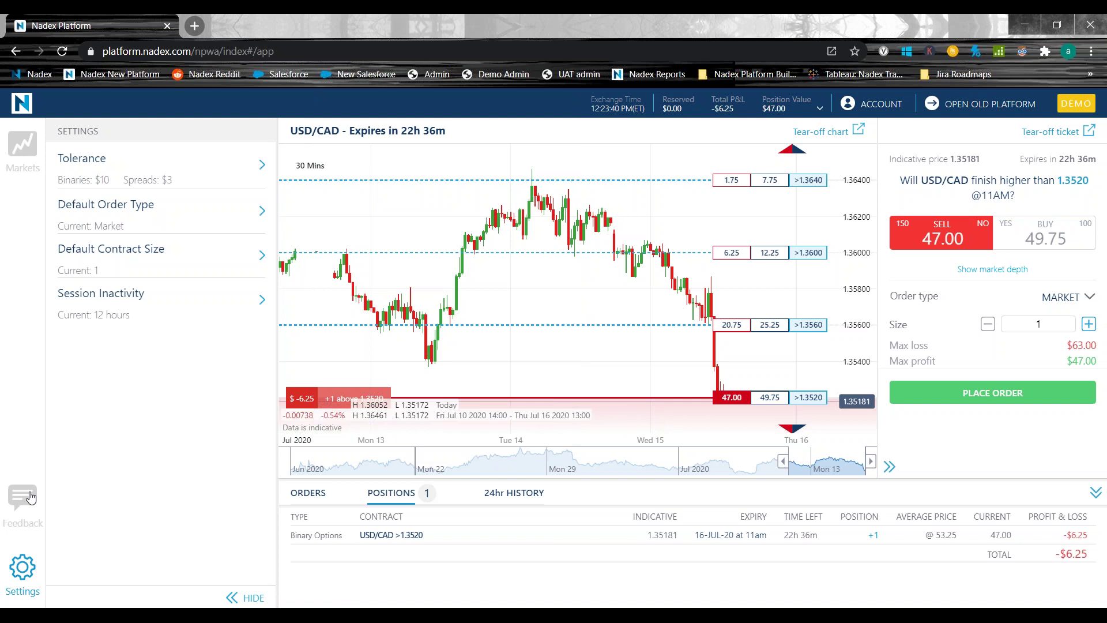
# Show the feedback form once more and close it.
pyautogui.click(23, 499)
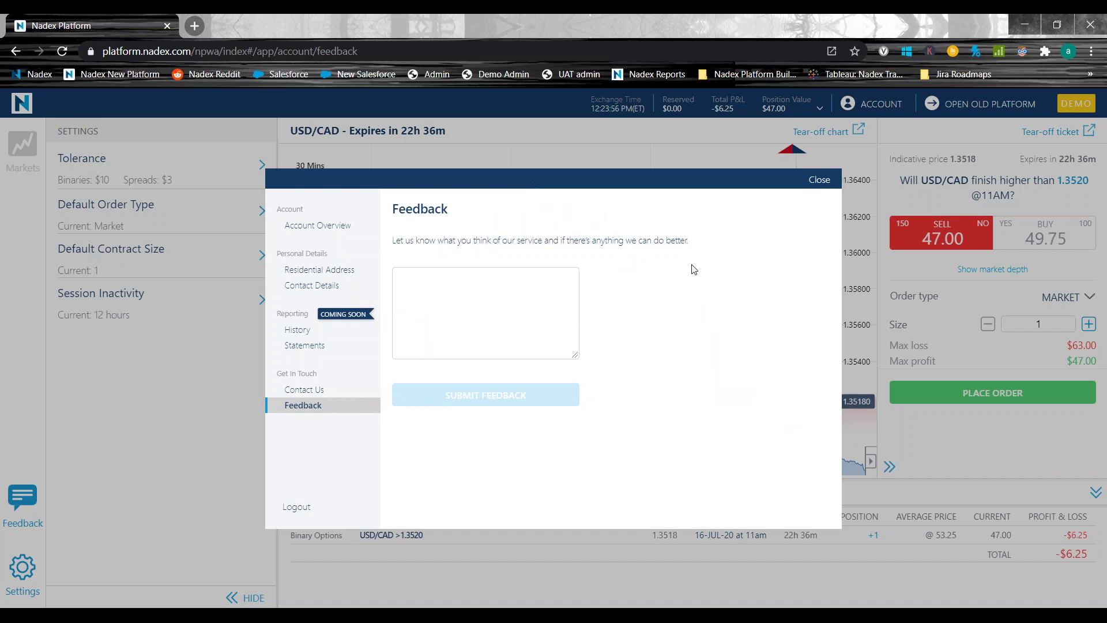
pyautogui.click(819, 180)
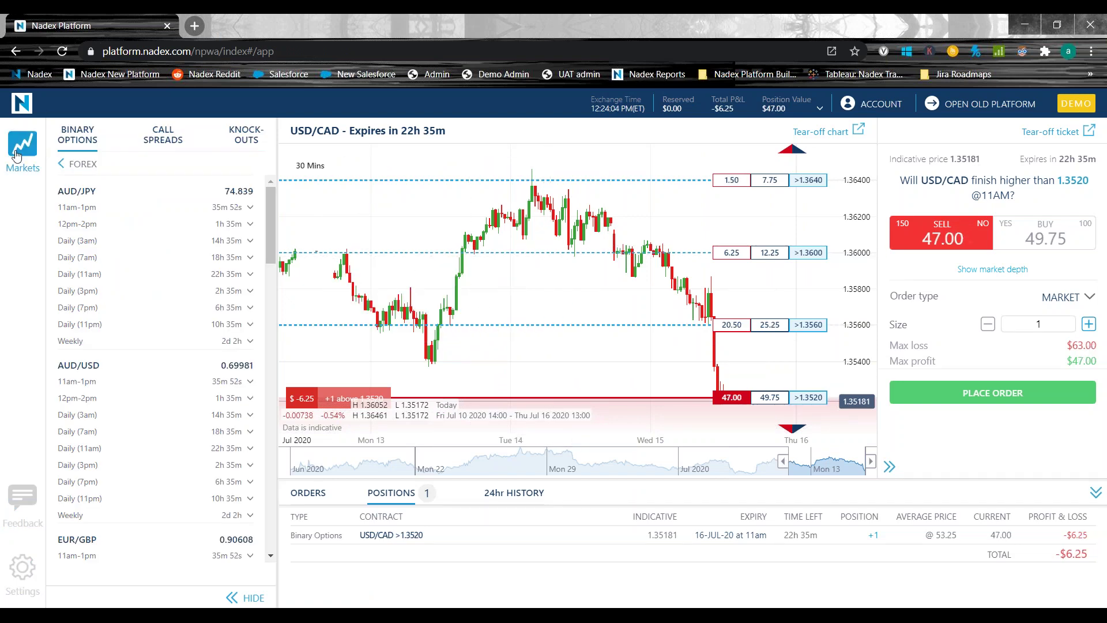
# Hide the markets list and stretch the price scale of the USD/CAD chart.
pyautogui.click(16, 155)
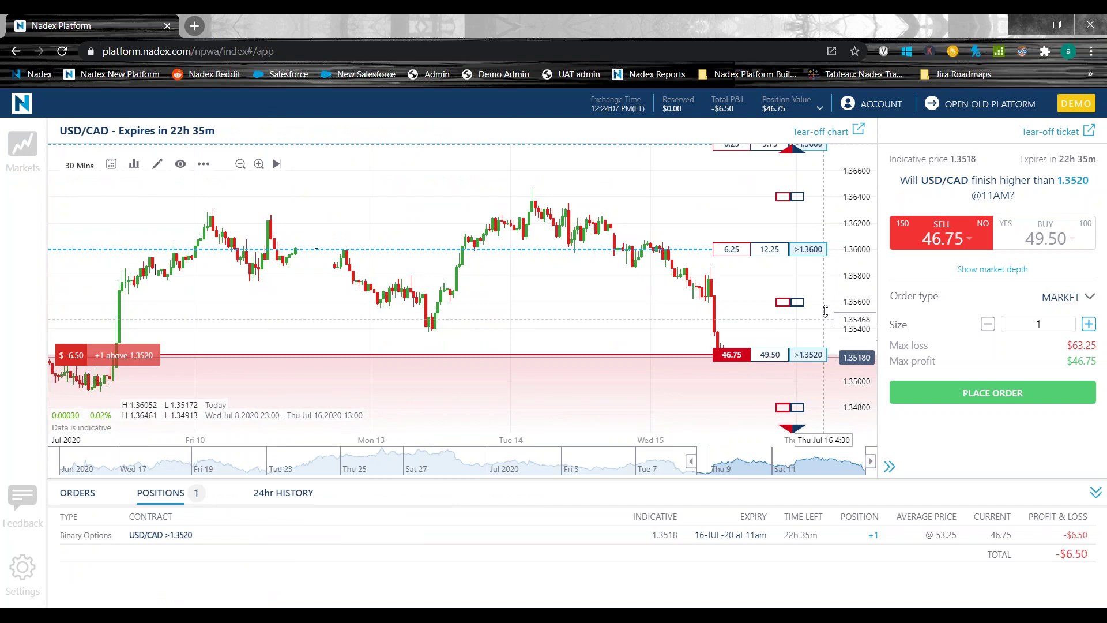
pyautogui.moveTo(861, 236); pyautogui.dragTo(839, 247)
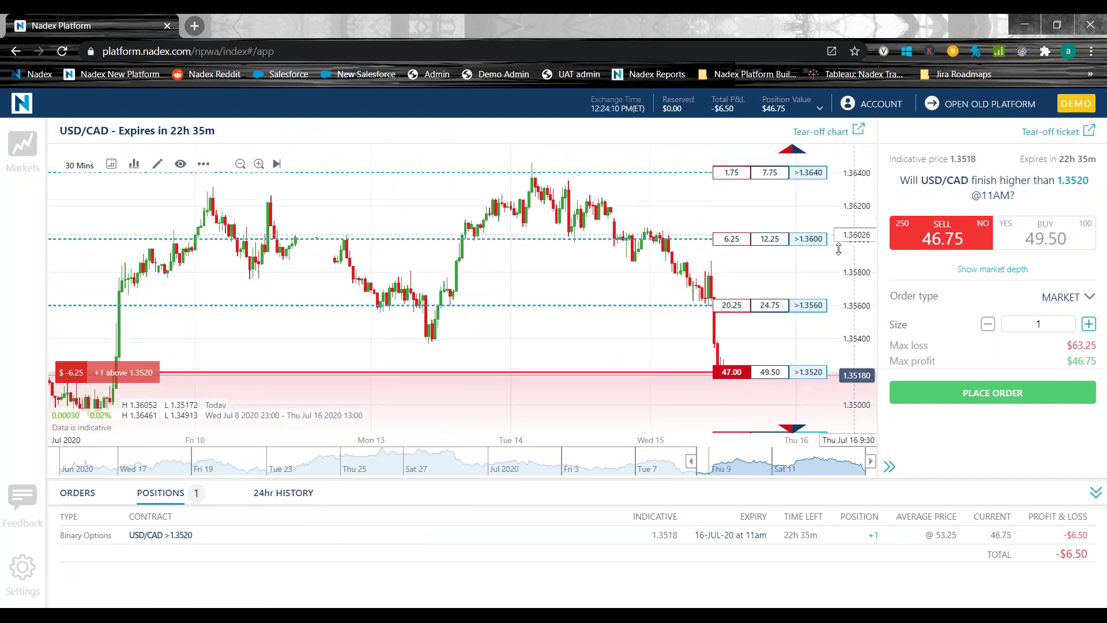
# Browse the forex binary options in the markets list and return to the market classes.
pyautogui.click(23, 144)
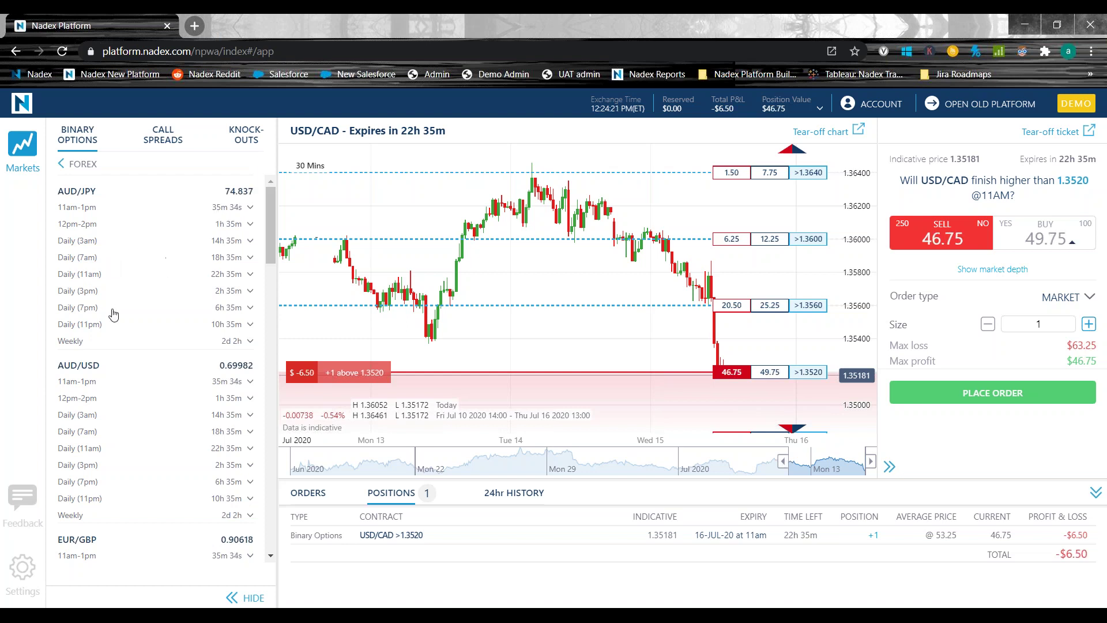
pyautogui.scroll(-5, 98, 190)
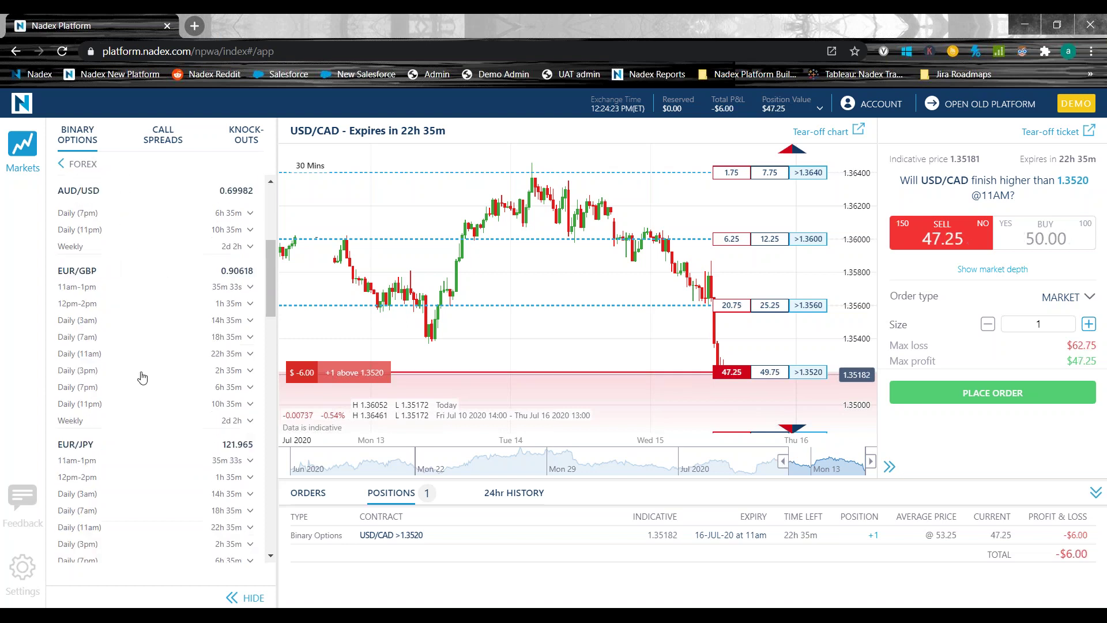
pyautogui.click(78, 169)
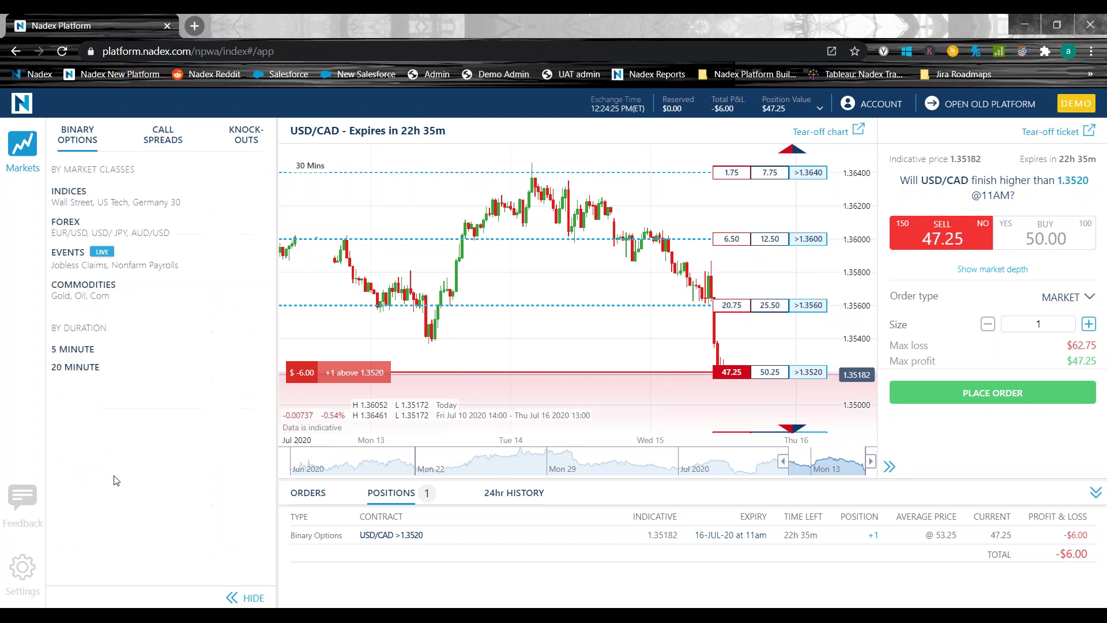
pyautogui.click(170, 137)
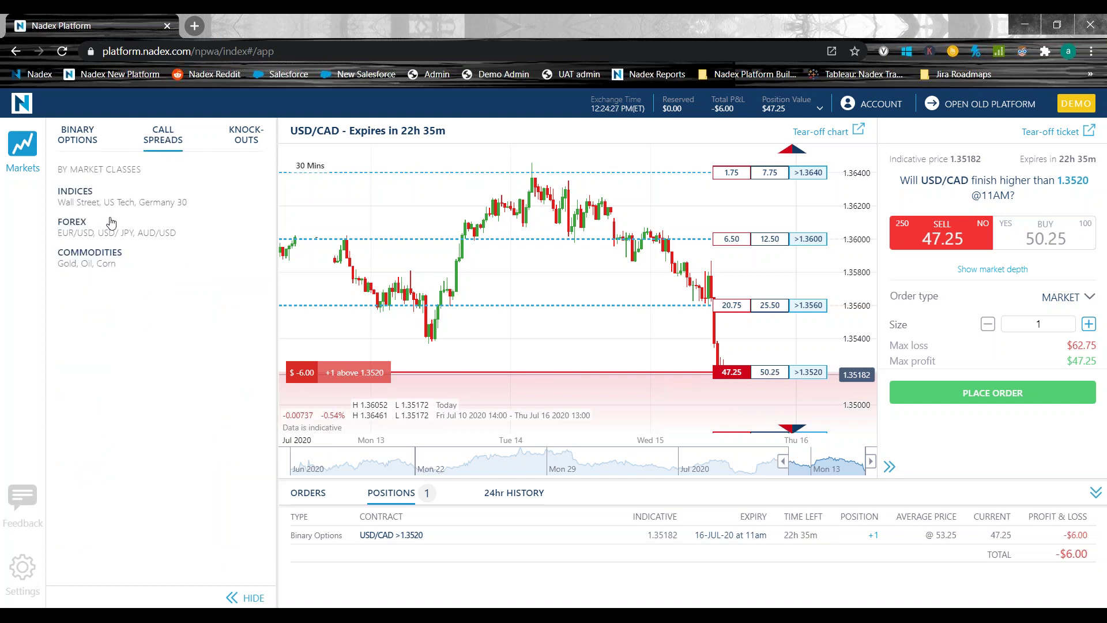
pyautogui.click(99, 204)
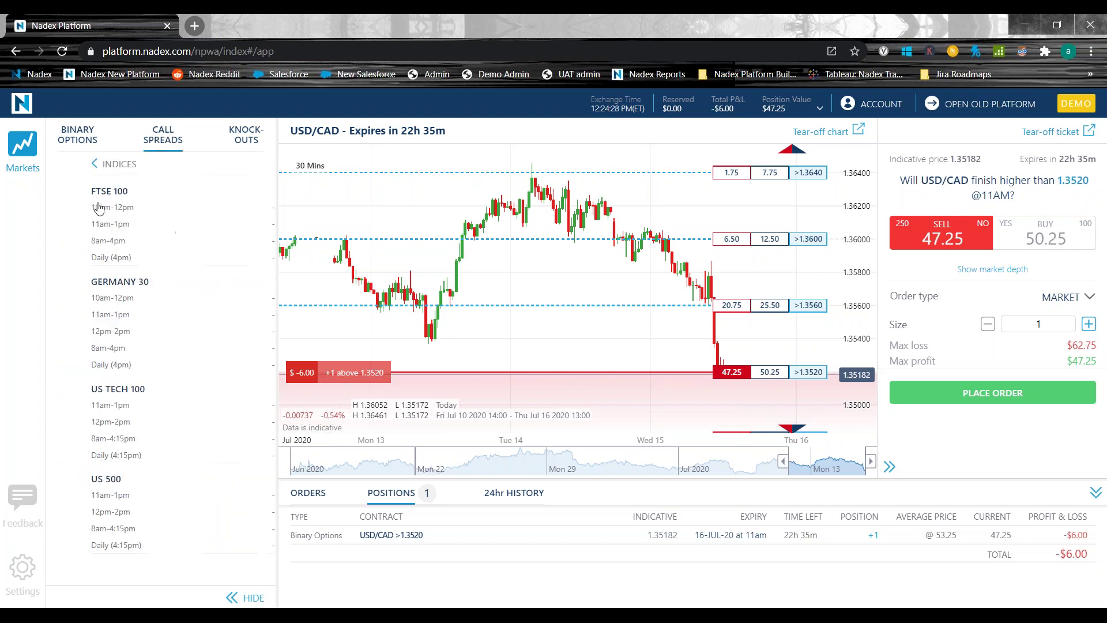
pyautogui.click(91, 348)
pyautogui.click(202, 397)
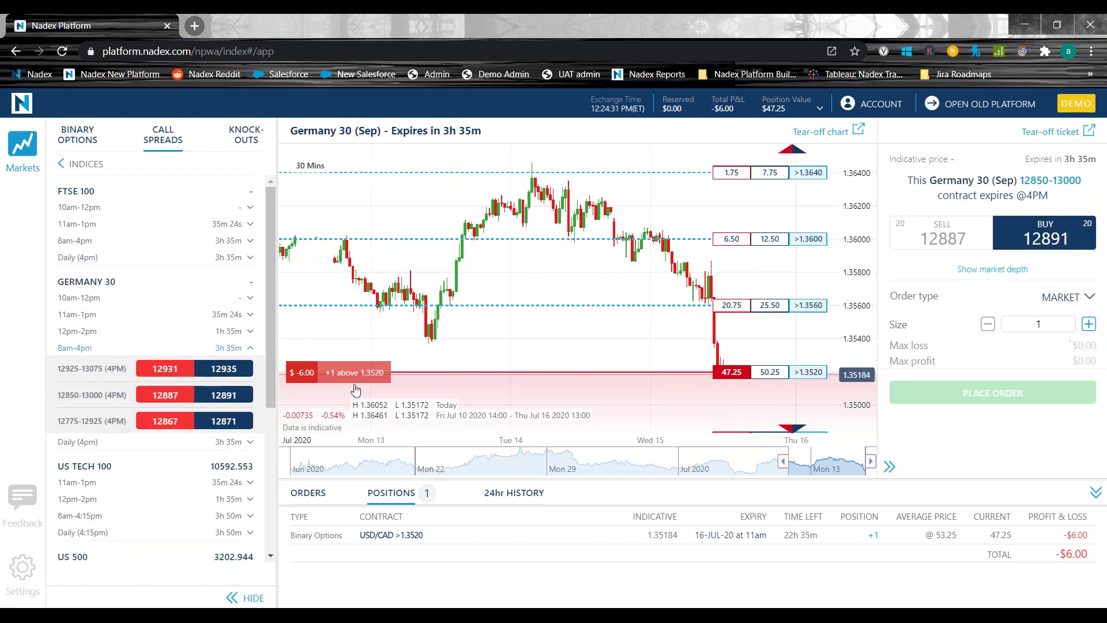
# Enlarge the Germany 30 chart by hiding the order ticket, the positions area and the markets list.
pyautogui.click(890, 465)
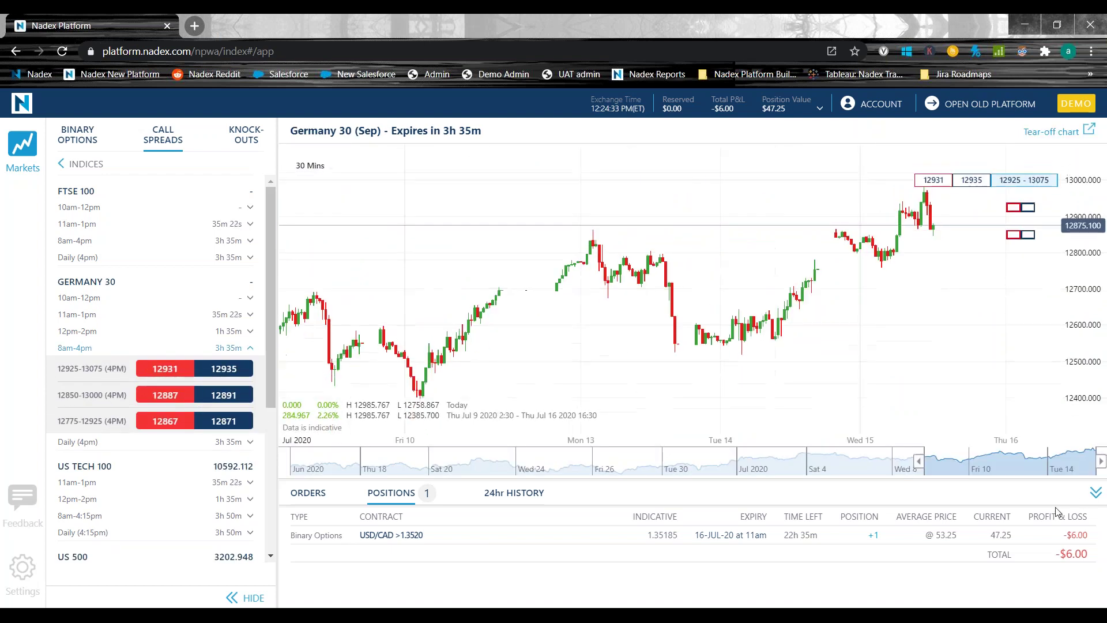
pyautogui.click(238, 396)
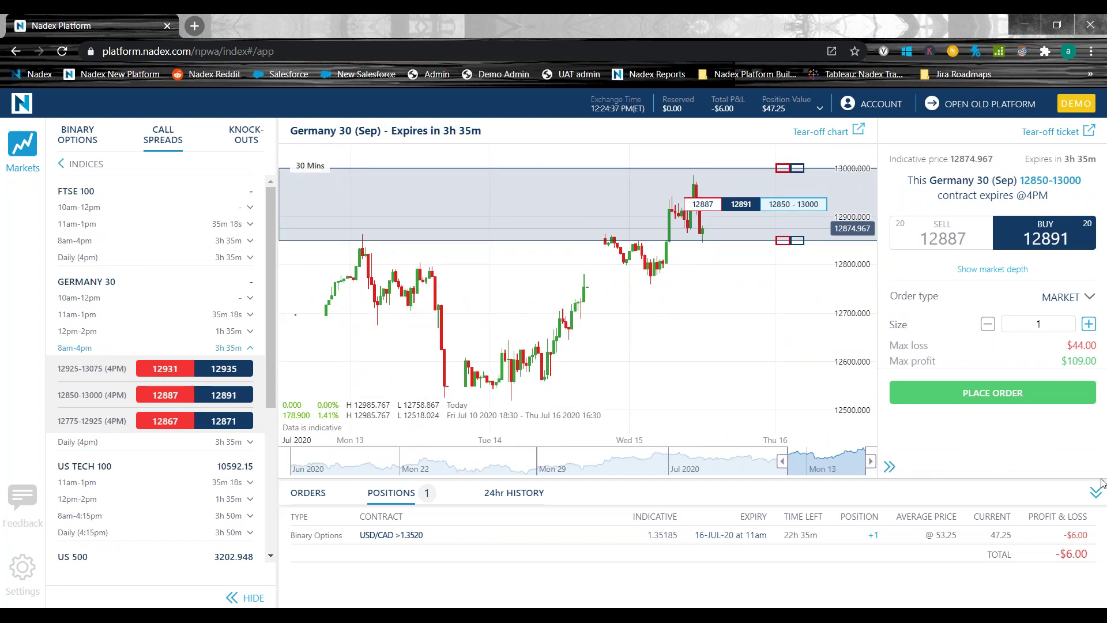
pyautogui.click(890, 466)
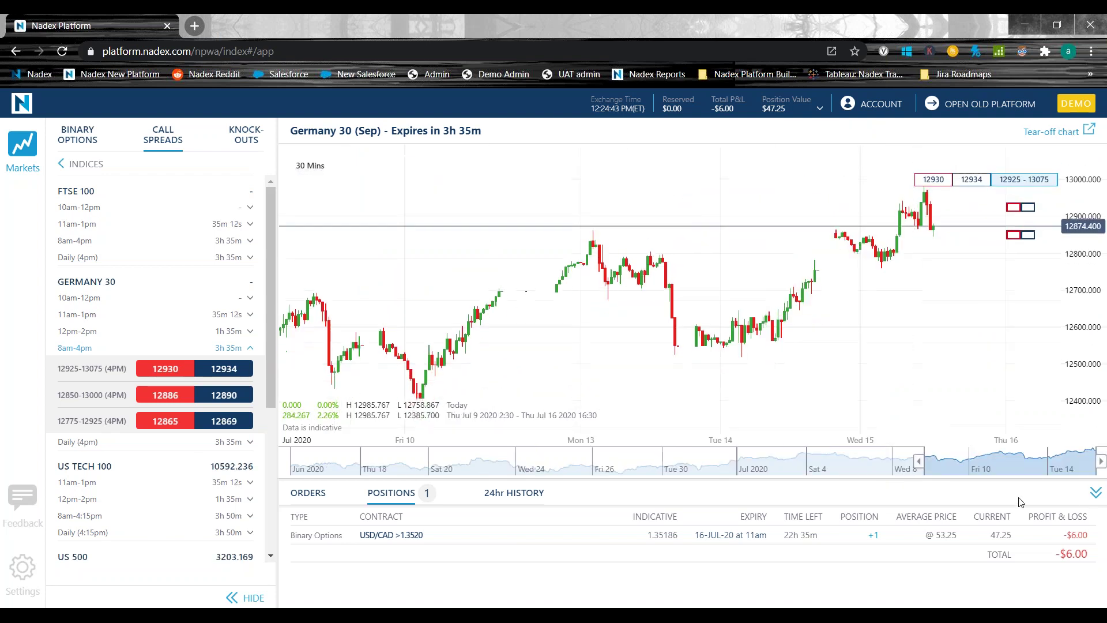
pyautogui.click(1095, 496)
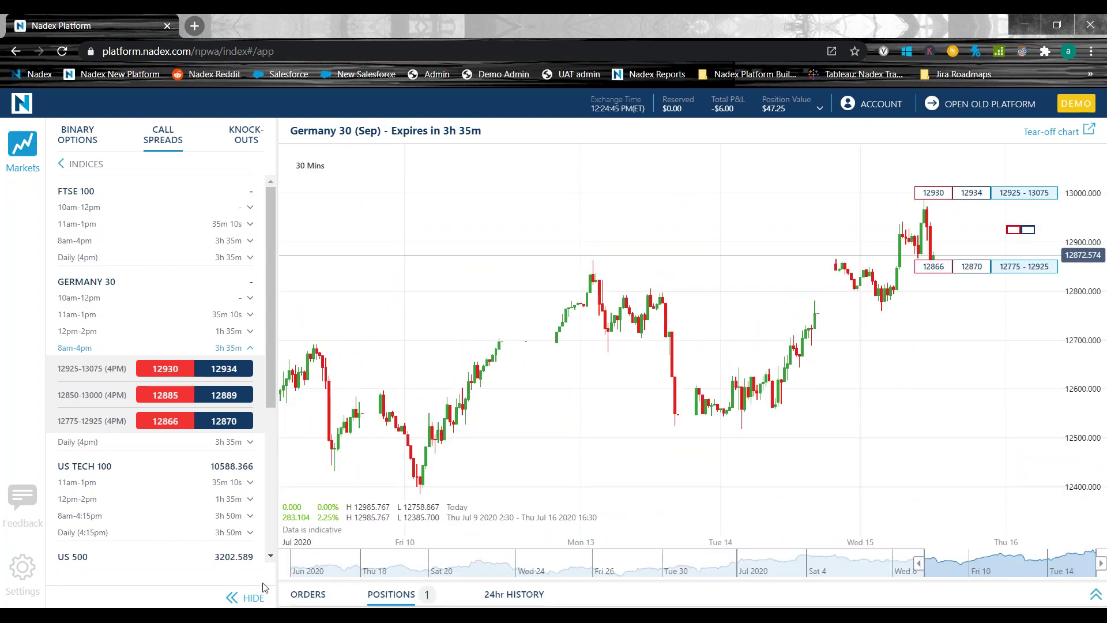
pyautogui.click(248, 599)
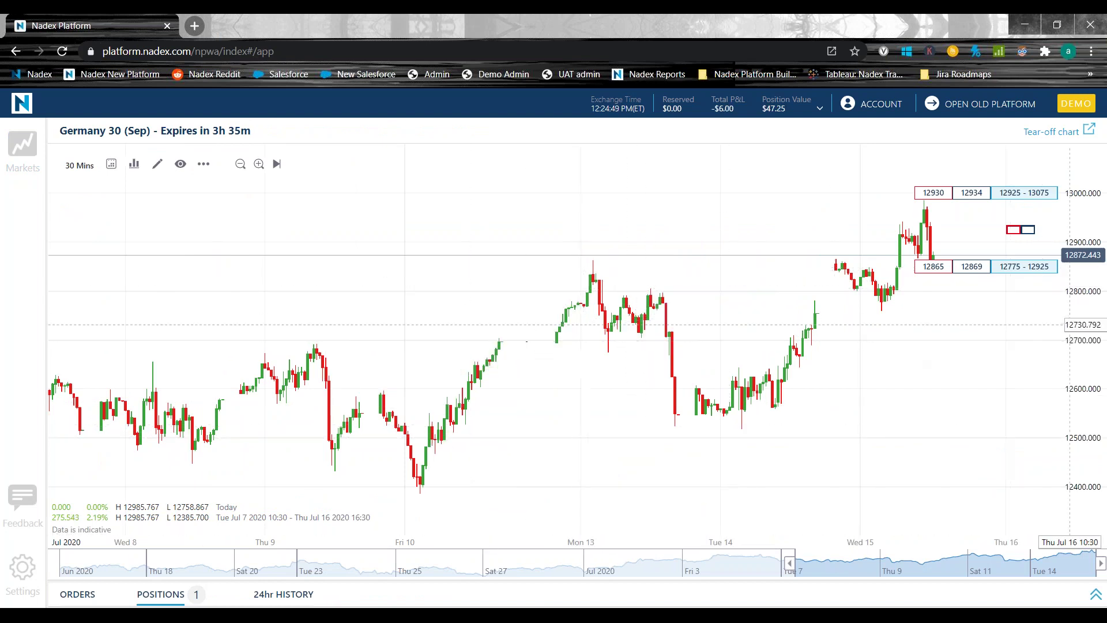
pyautogui.moveTo(1082, 256); pyautogui.dragTo(1083, 188)
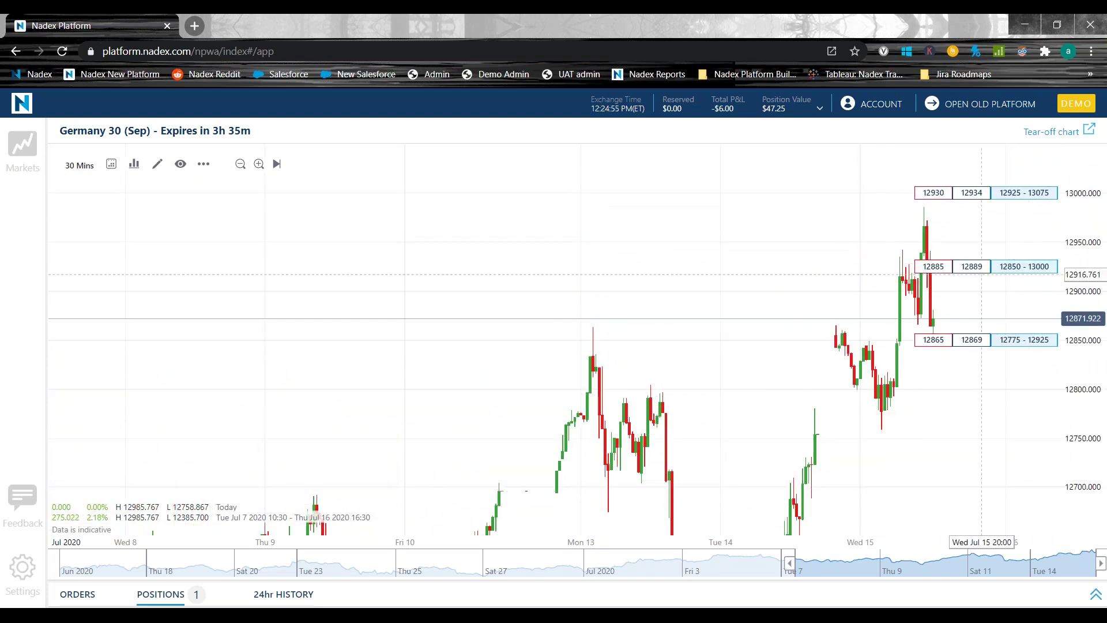
pyautogui.click(972, 267)
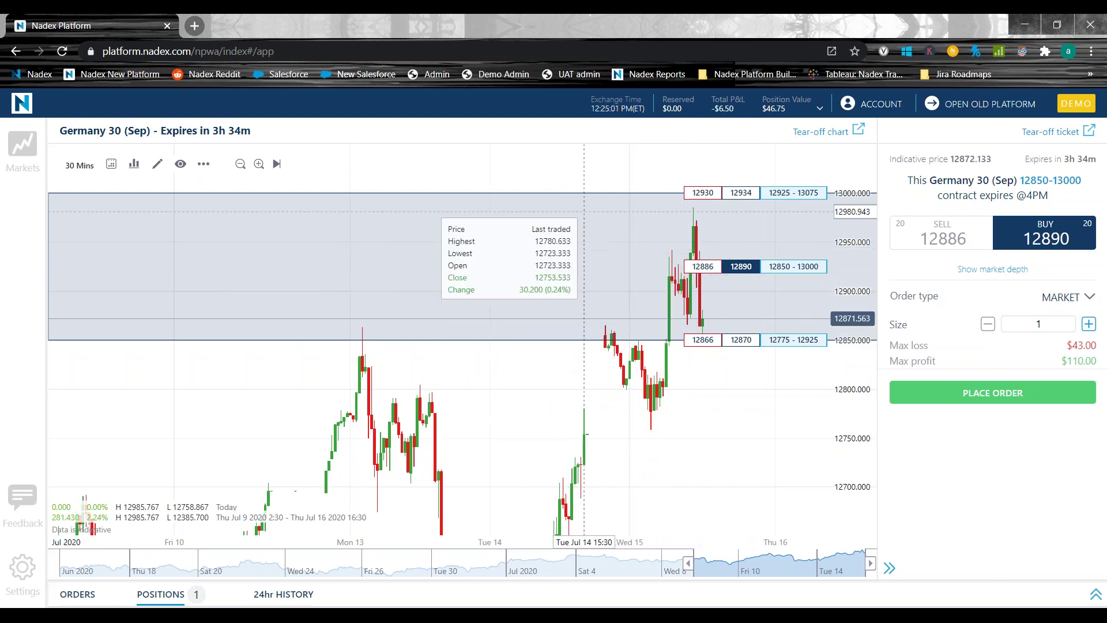
pyautogui.click(702, 268)
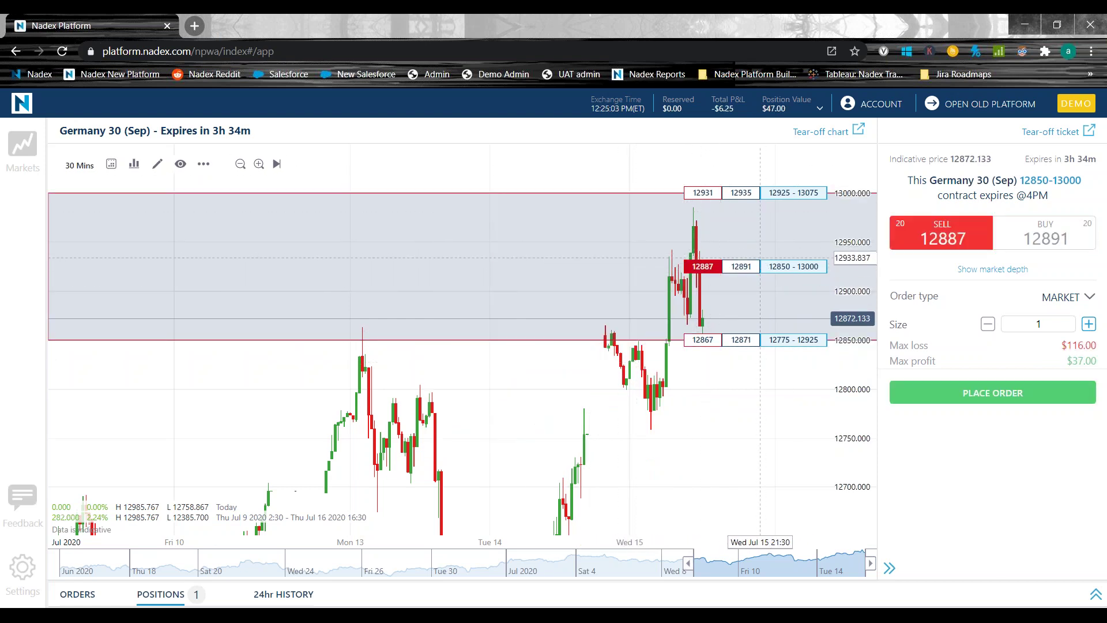
pyautogui.click(739, 192)
pyautogui.click(725, 339)
pyautogui.click(705, 340)
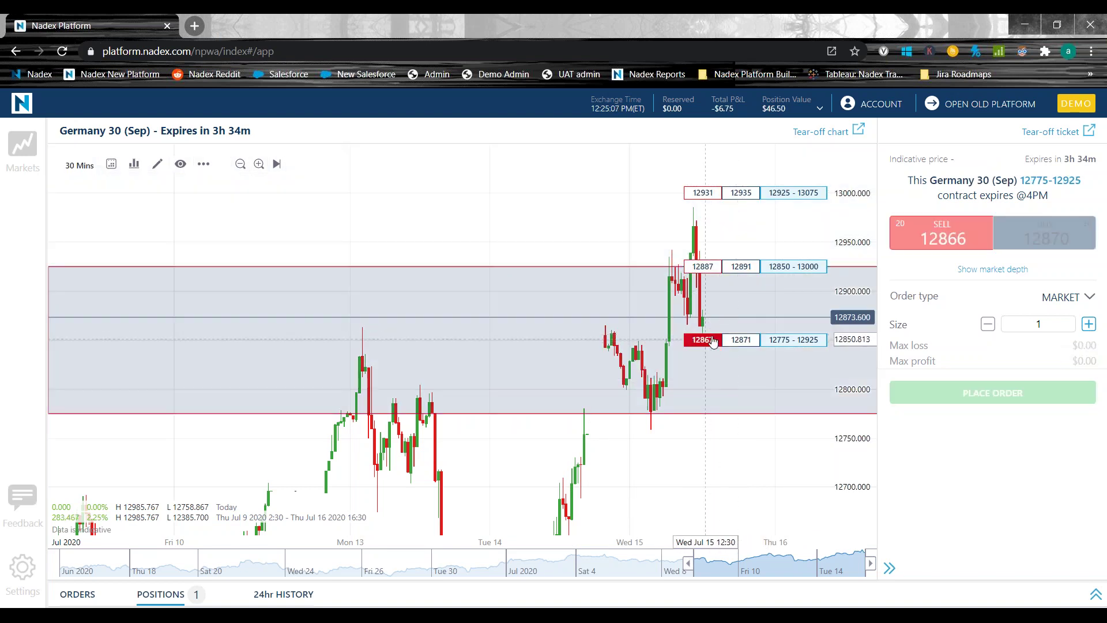
pyautogui.click(737, 267)
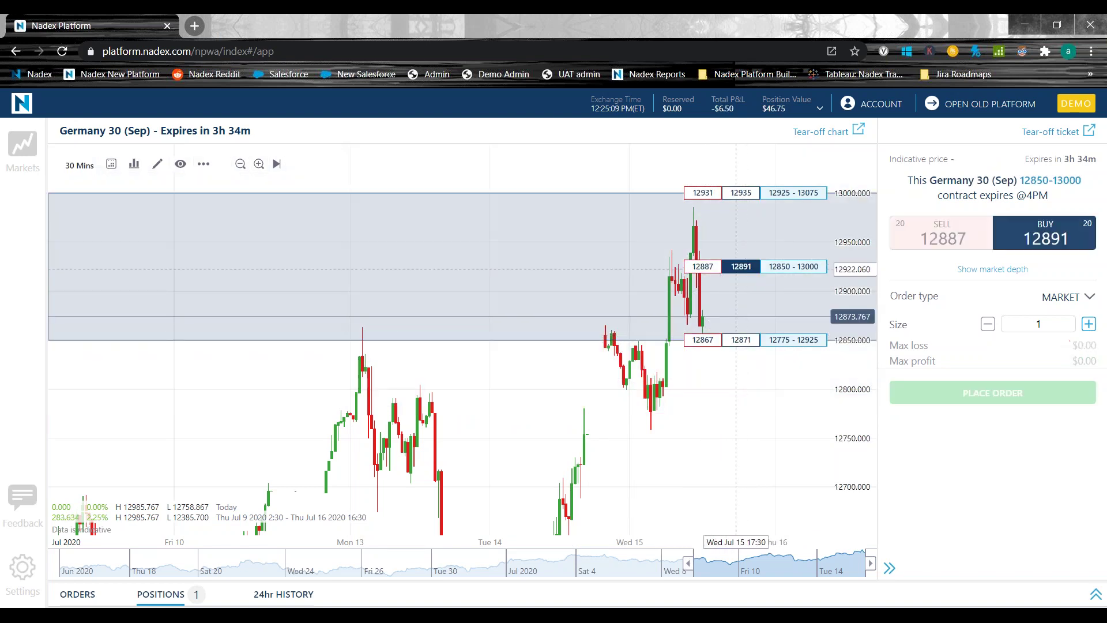
# Open the buy ticket for the weekly Crude 37.25-42.25 knock-out under Commodities and hide the markets list.
pyautogui.click(23, 151)
pyautogui.click(237, 148)
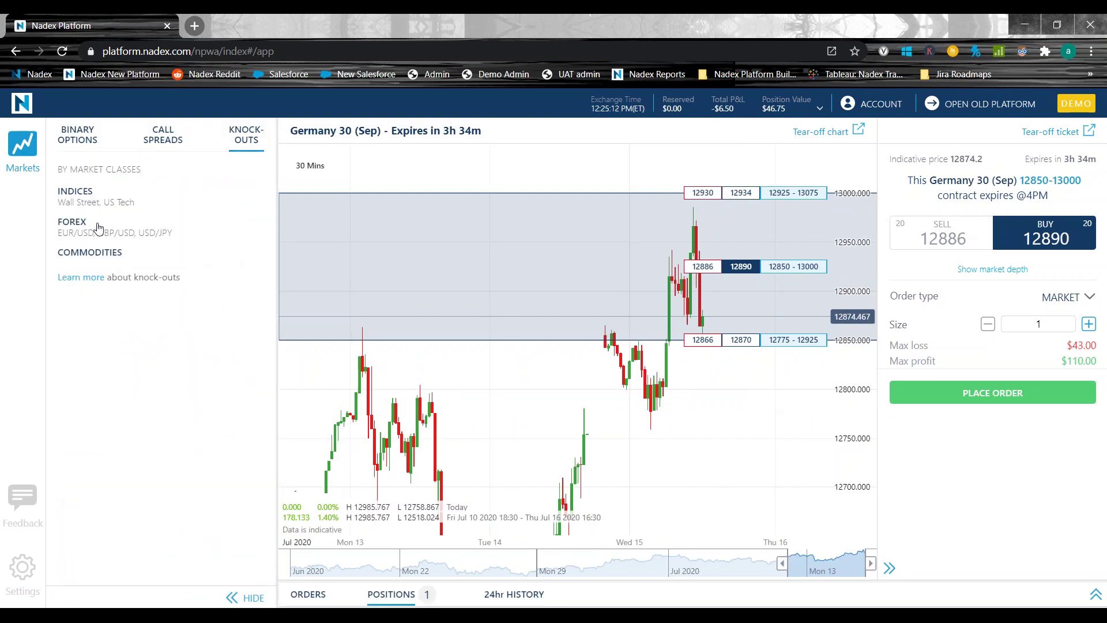
pyautogui.click(124, 235)
pyautogui.click(87, 164)
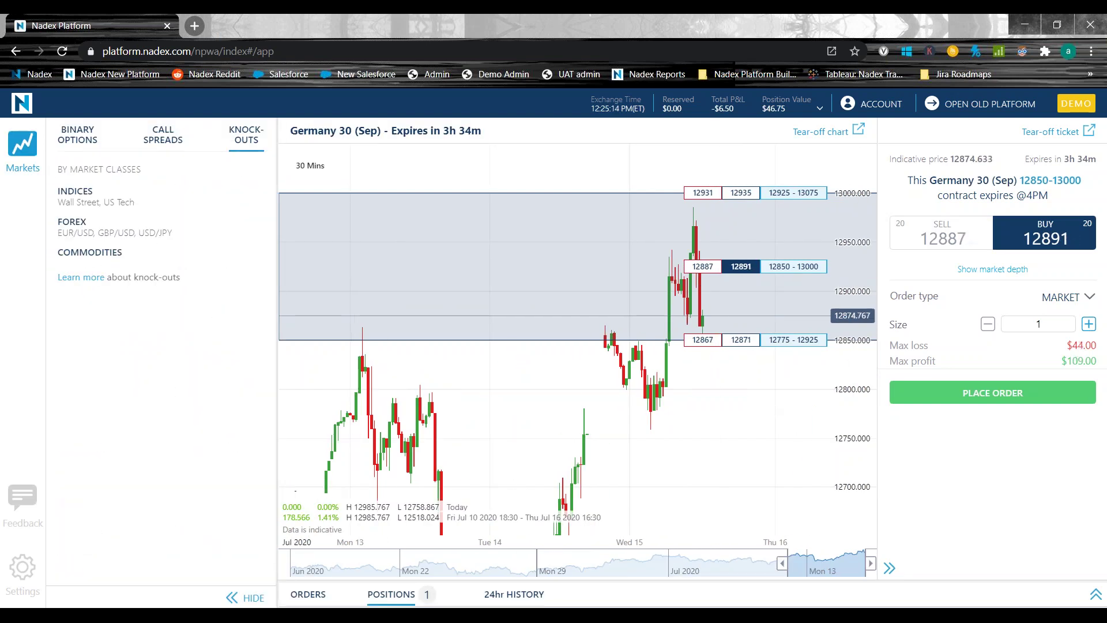
pyautogui.click(95, 250)
pyautogui.click(173, 245)
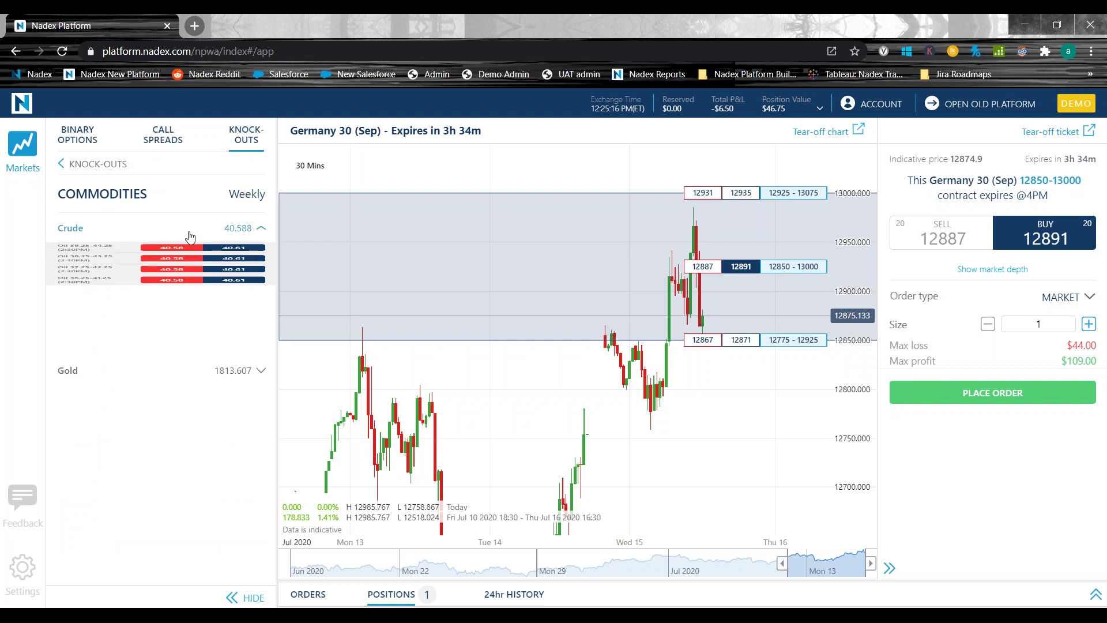
pyautogui.click(241, 307)
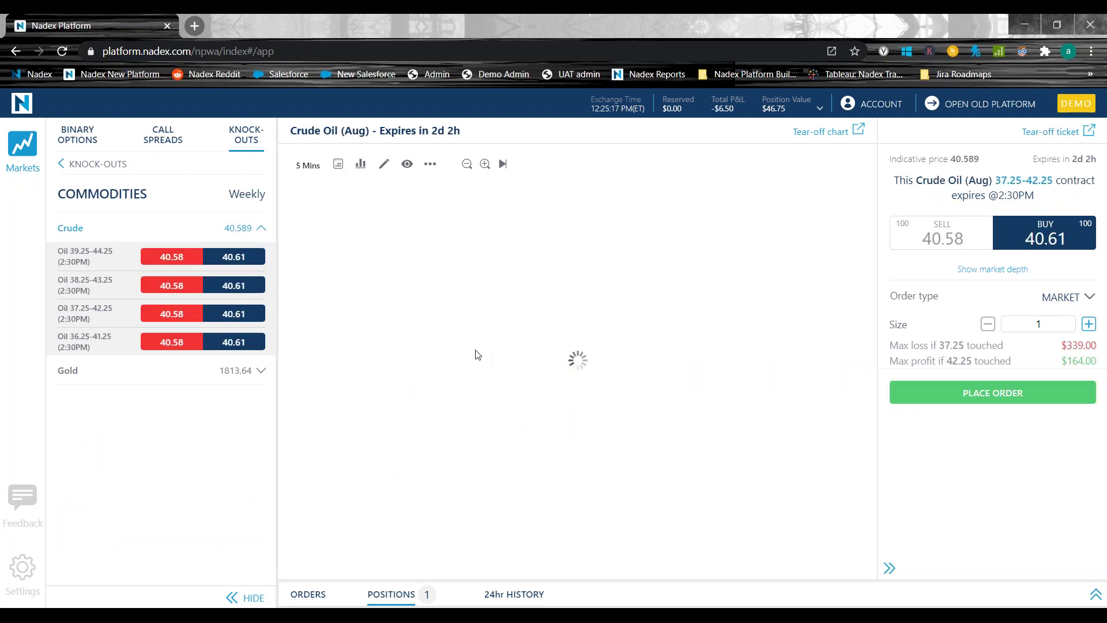
pyautogui.click(245, 597)
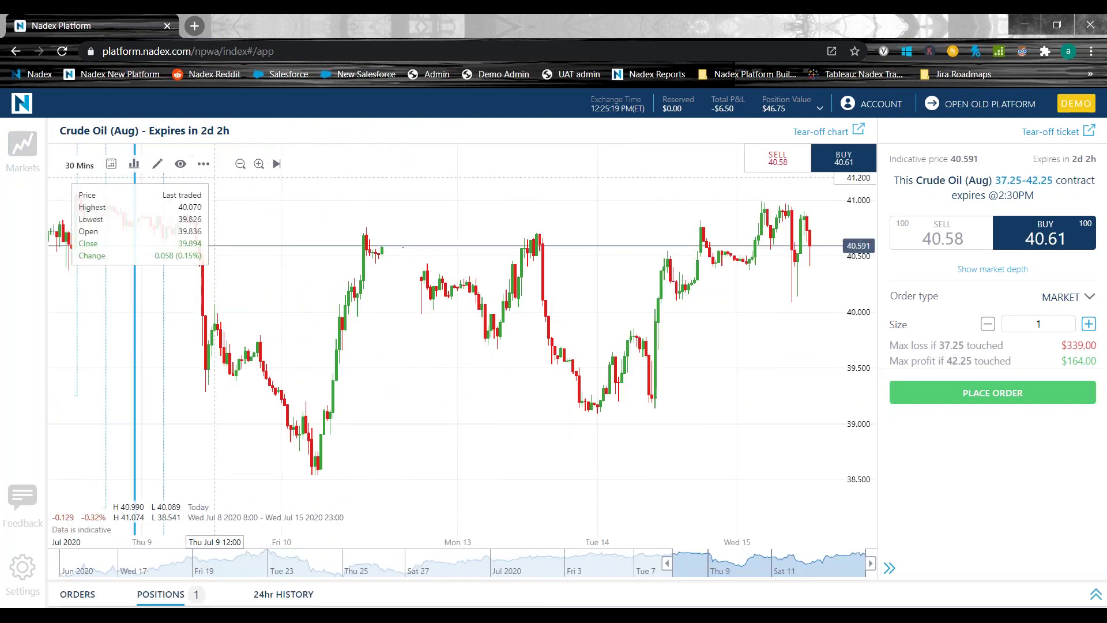
# Set the Crude Oil chart interval to 4 hours and load the sell ticket for the 38.25-43.25 knock-out from the chart.
pyautogui.click(79, 165)
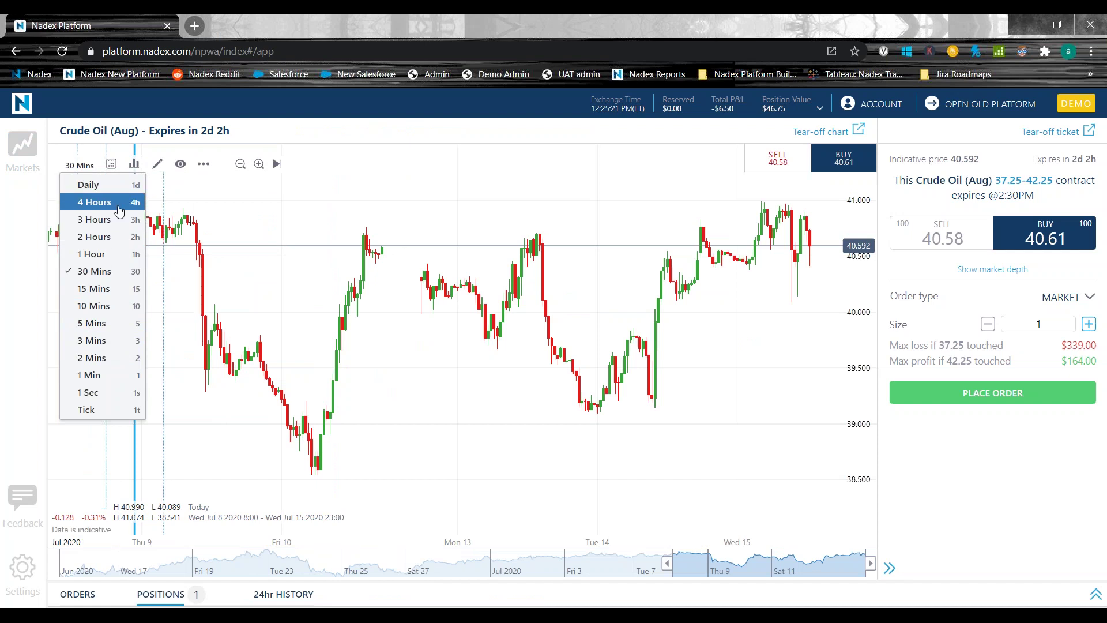
pyautogui.click(93, 202)
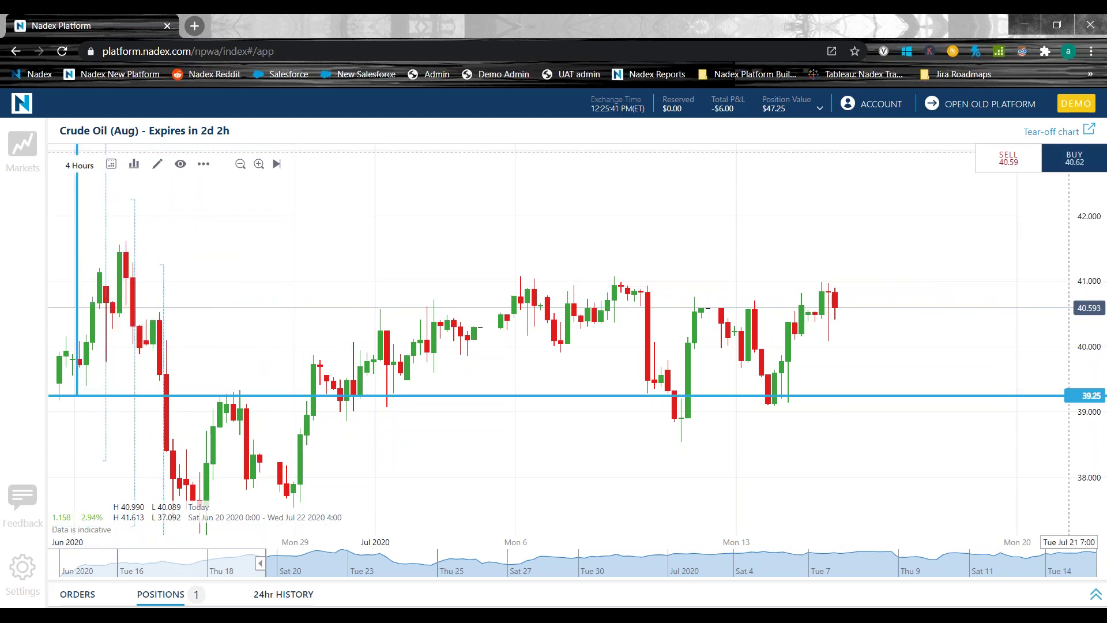
pyautogui.click(1074, 160)
pyautogui.click(818, 161)
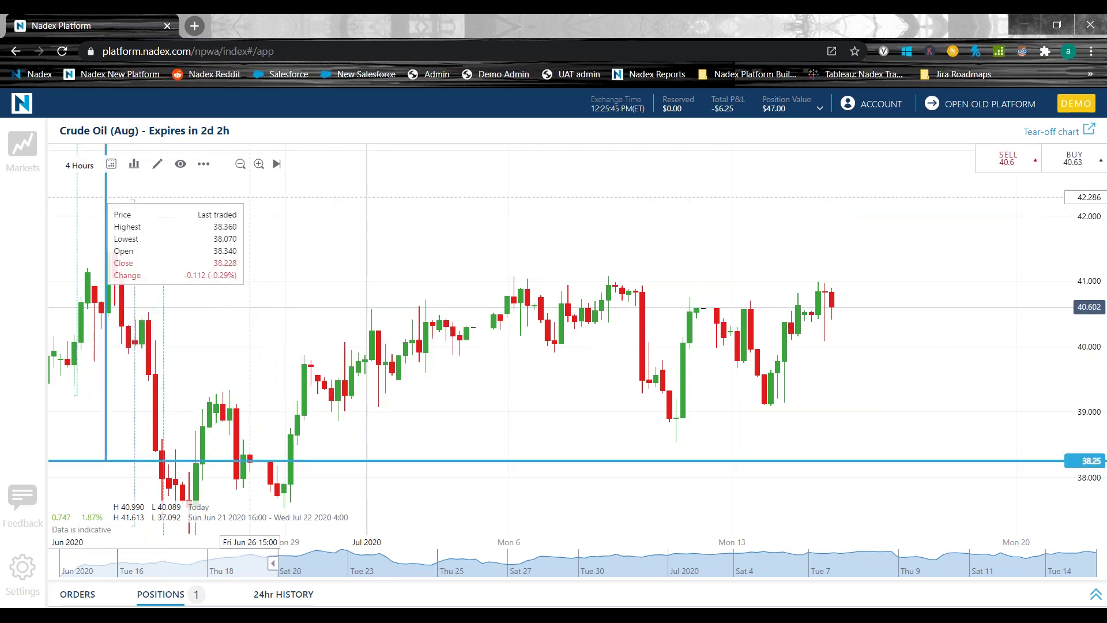
pyautogui.click(1013, 160)
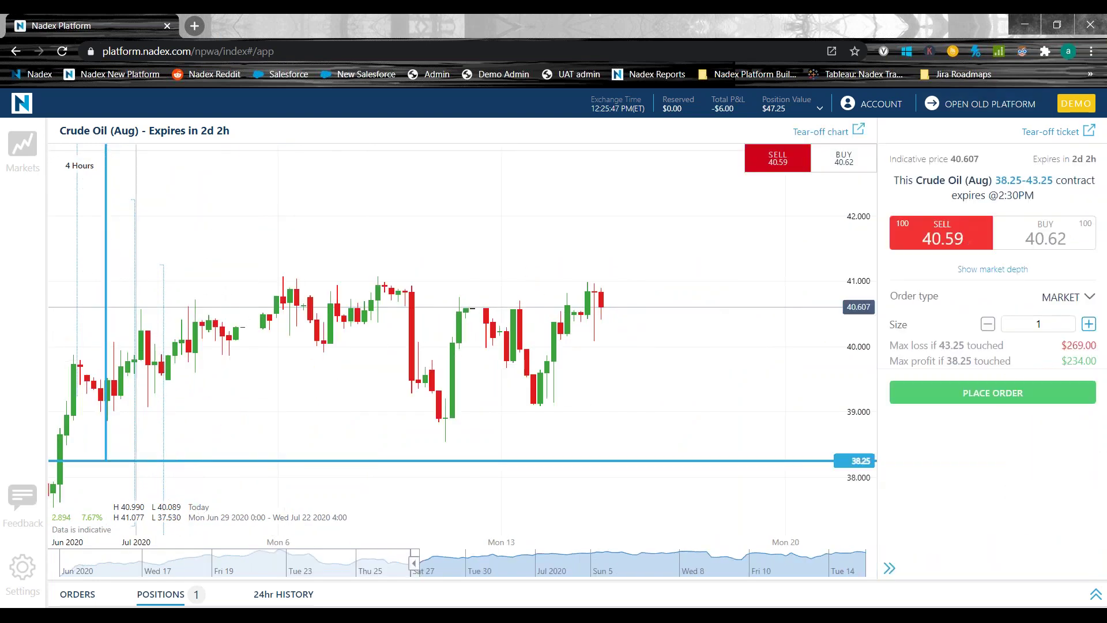
# Place a market buy order of size 1 on the Crude Oil 38.25-43.25 knock-out and collapse the positions area.
pyautogui.click(842, 159)
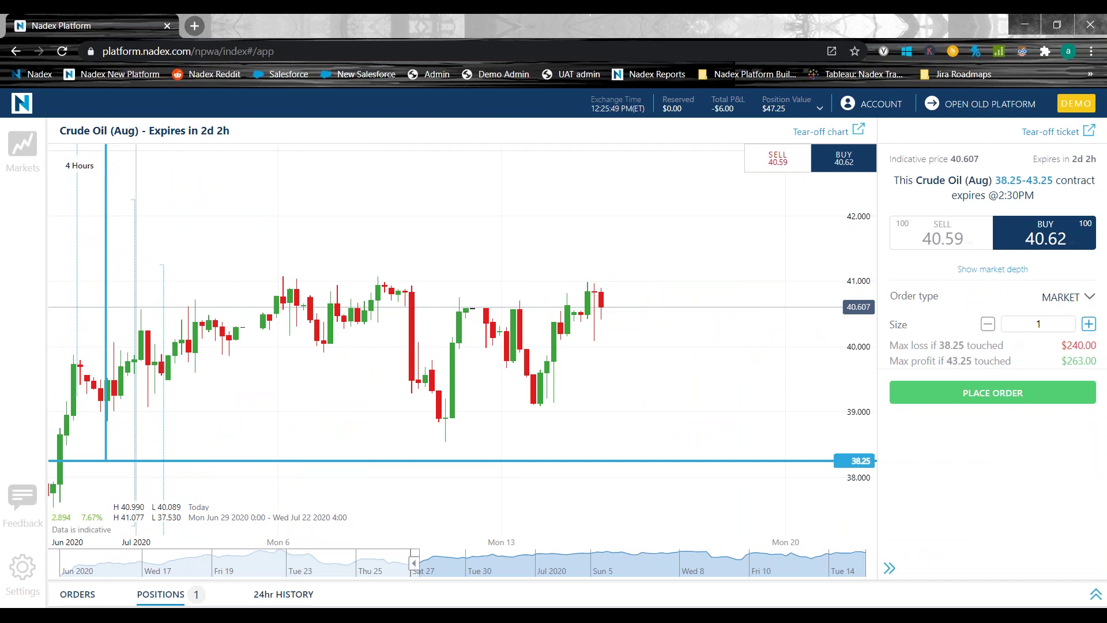
pyautogui.click(999, 397)
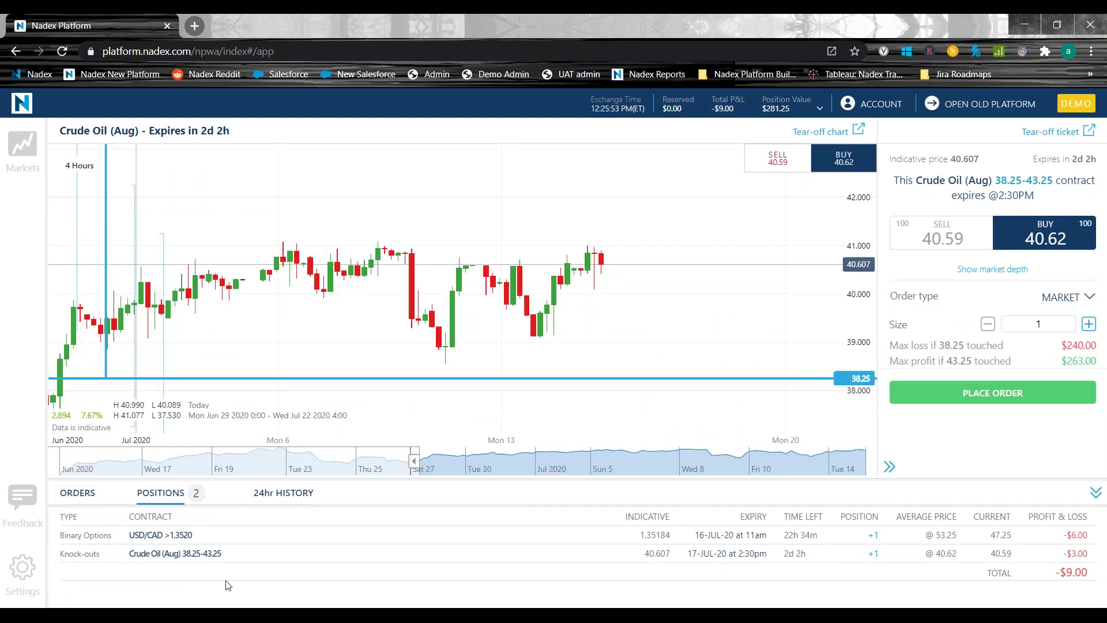
pyautogui.click(1095, 492)
# Open the buy ticket for the US Tech 100 daily 4:15pm >10644 binary option under Indices and hide the markets list.
pyautogui.click(23, 147)
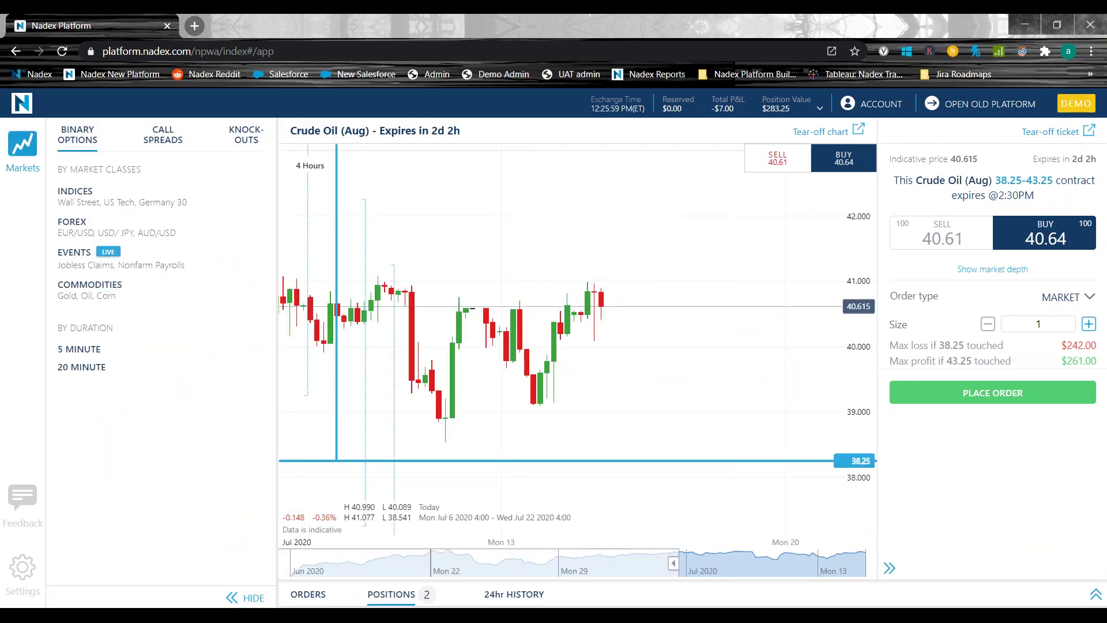
pyautogui.click(75, 193)
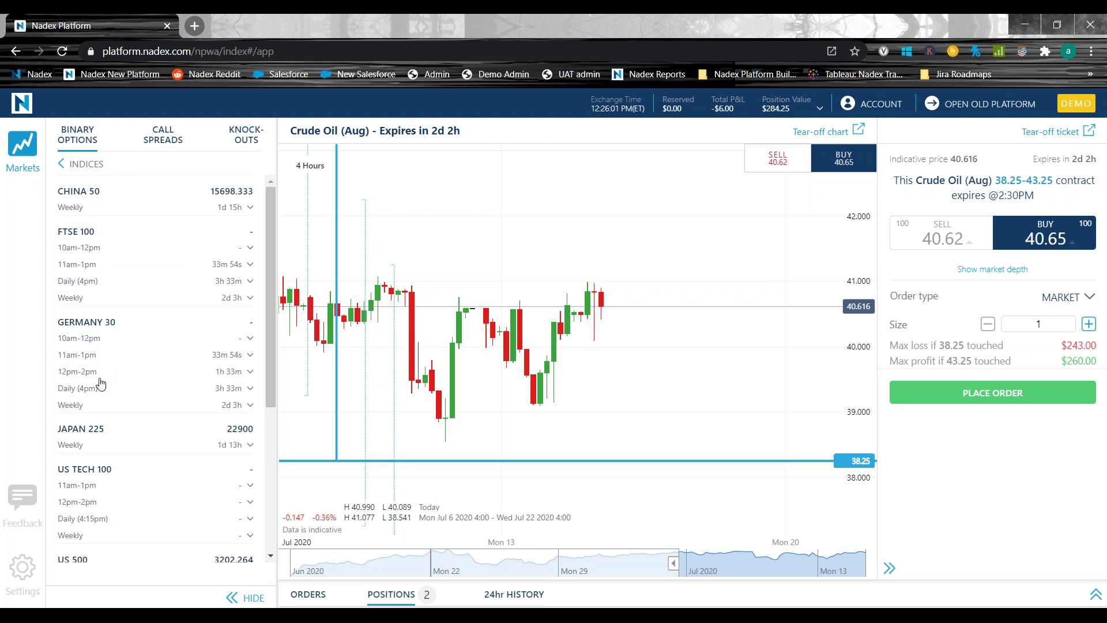
pyautogui.scroll(-2, 139, 415)
pyautogui.click(113, 448)
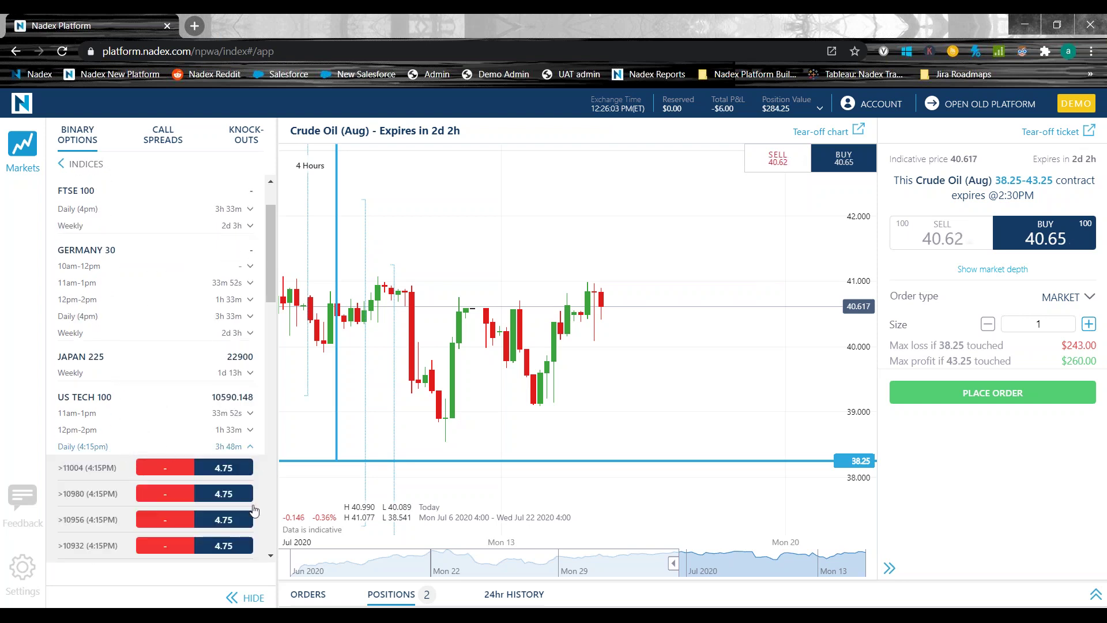
pyautogui.scroll(-6, 224, 343)
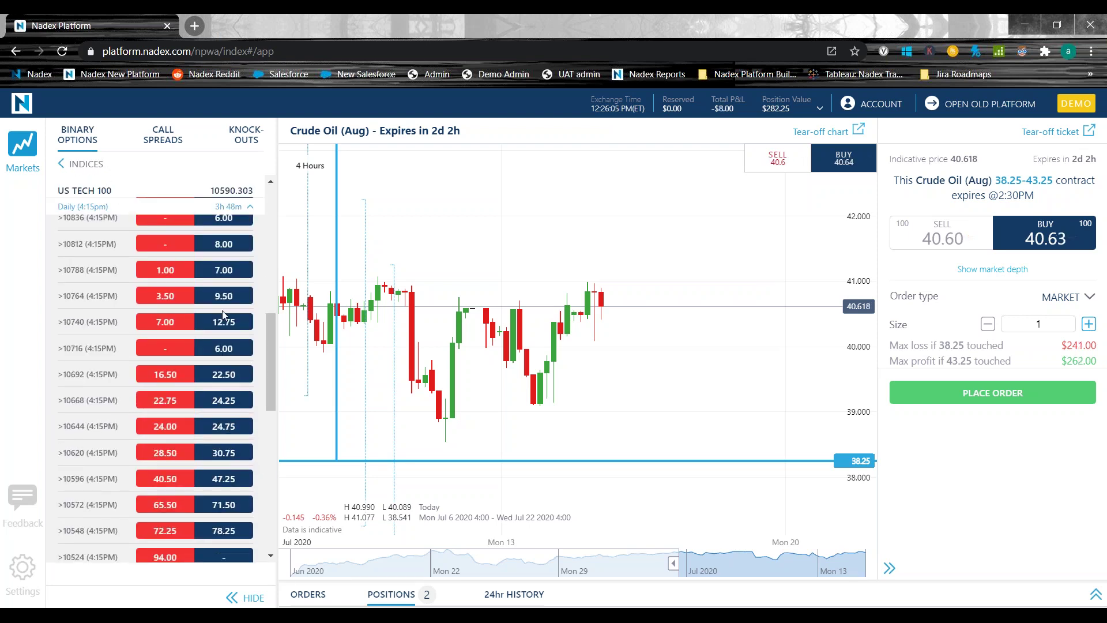
pyautogui.click(219, 426)
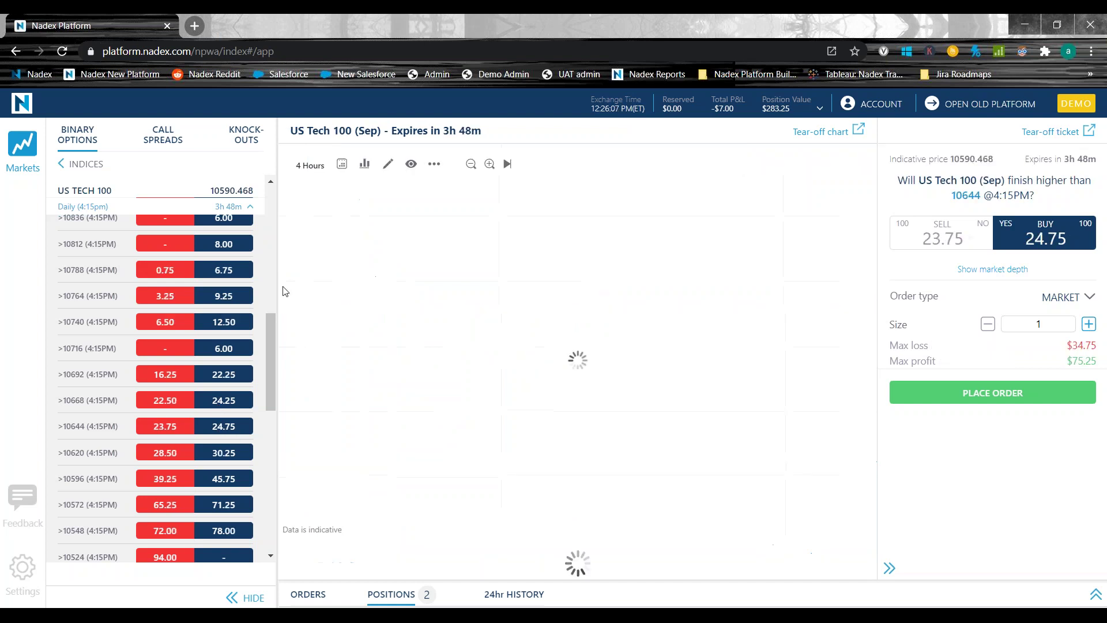
pyautogui.click(247, 598)
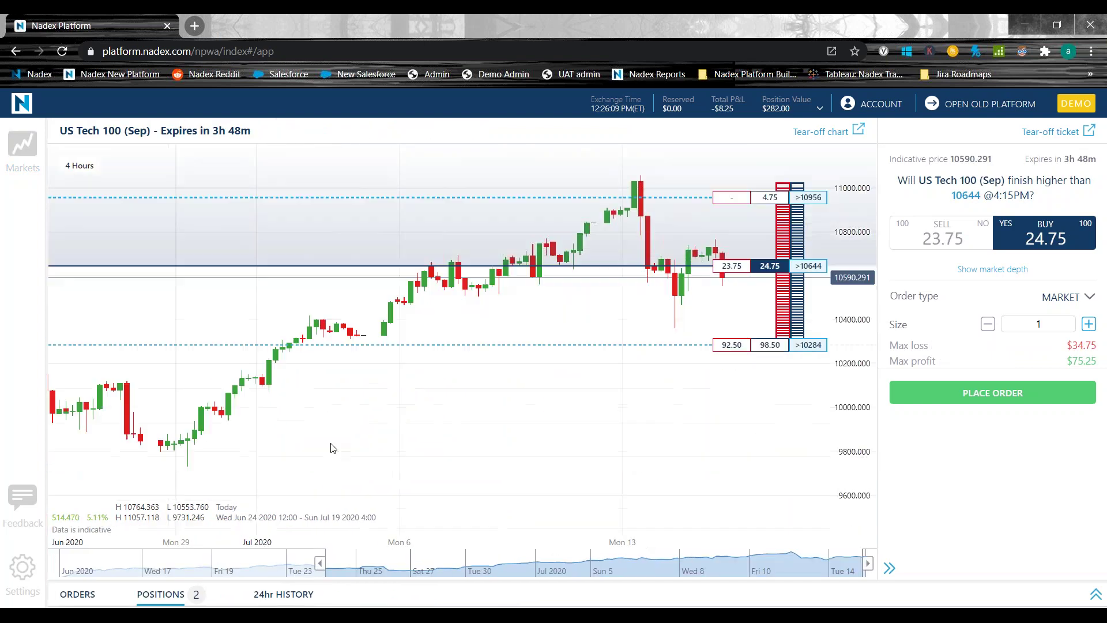
# Set the US Tech 100 chart interval to 10 minutes and load the >10644 sell ticket from the chart.
pyautogui.click(78, 164)
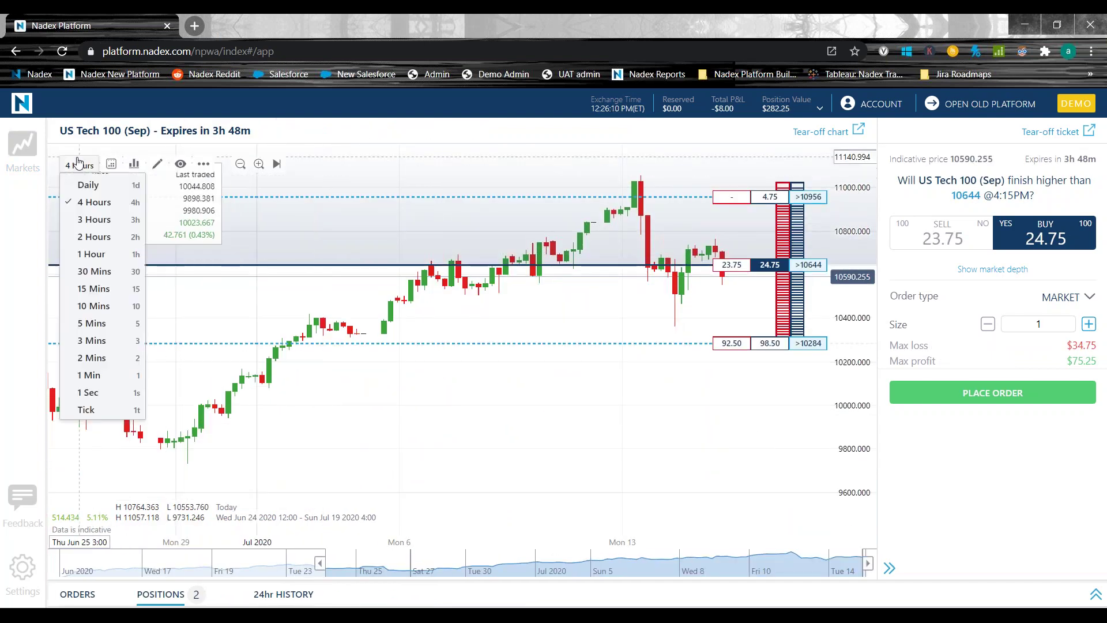
pyautogui.click(95, 306)
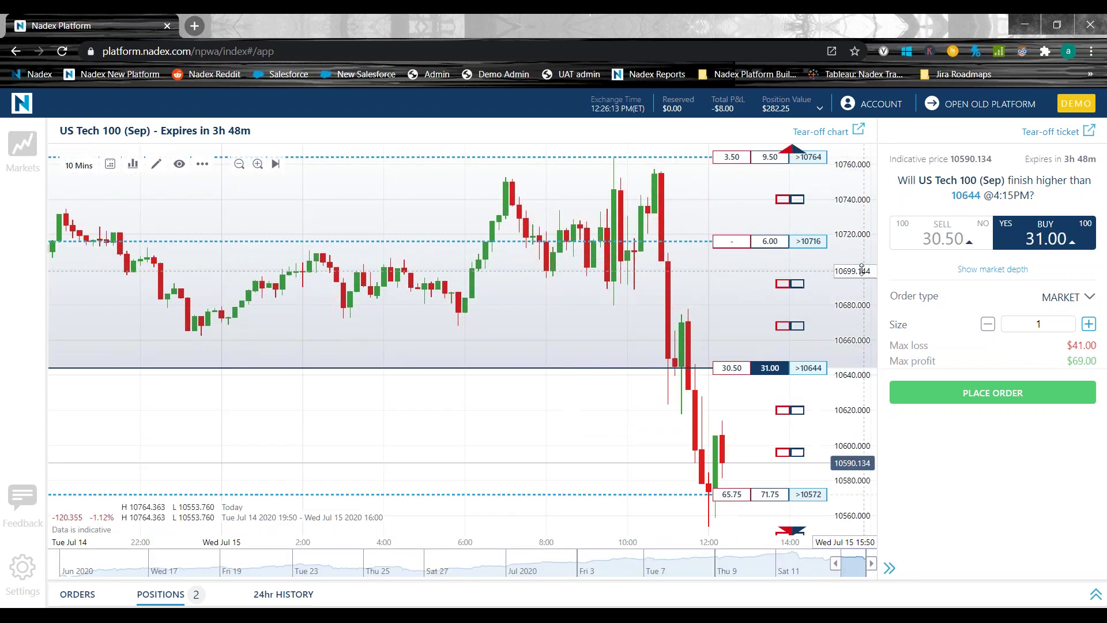
pyautogui.click(791, 369)
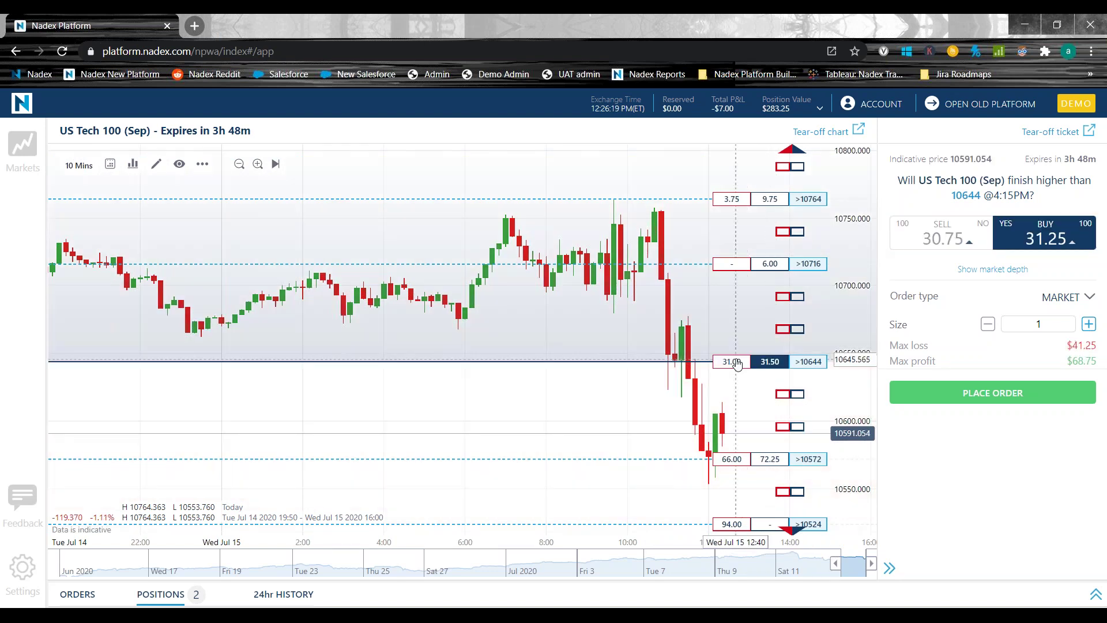
pyautogui.click(735, 362)
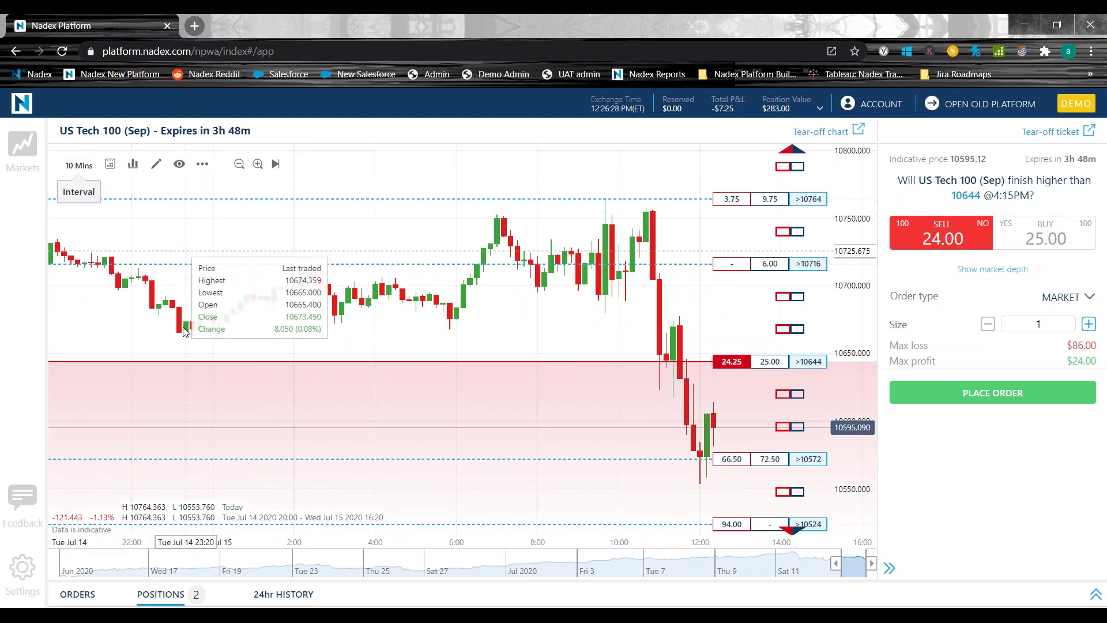
# Look through the chart's interval options and its list of available technical indicators.
pyautogui.click(77, 166)
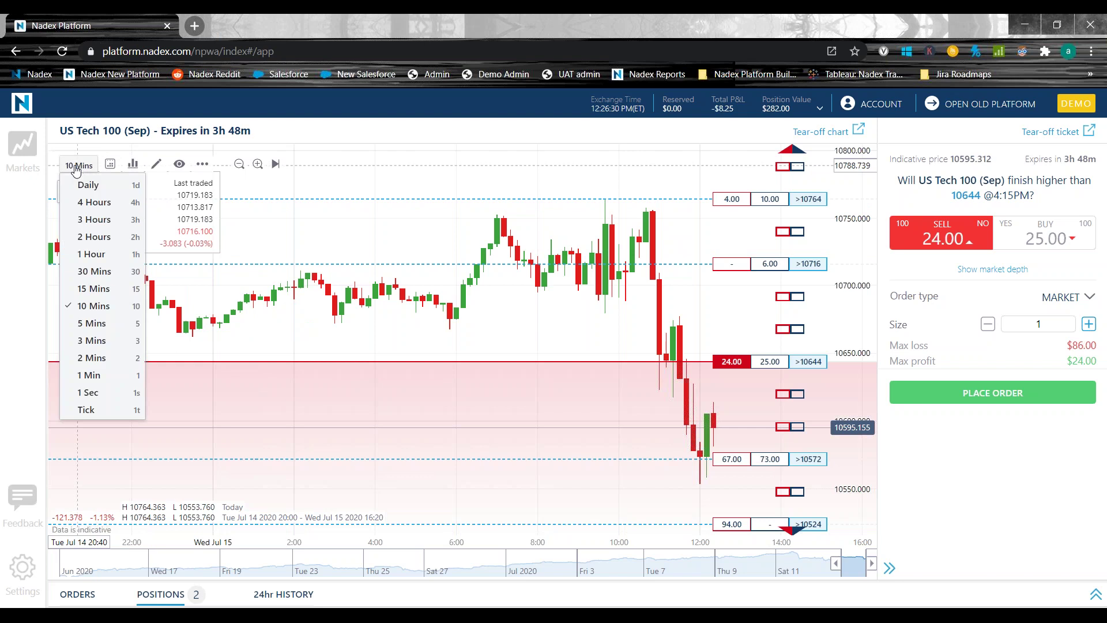
pyautogui.click(218, 246)
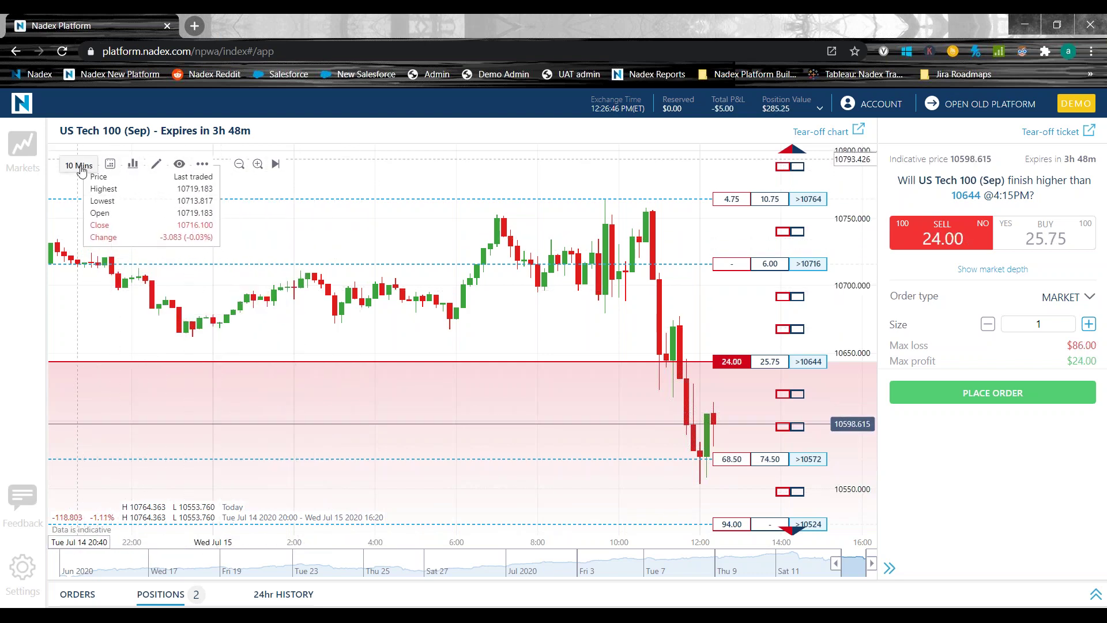
pyautogui.rightClick(334, 232)
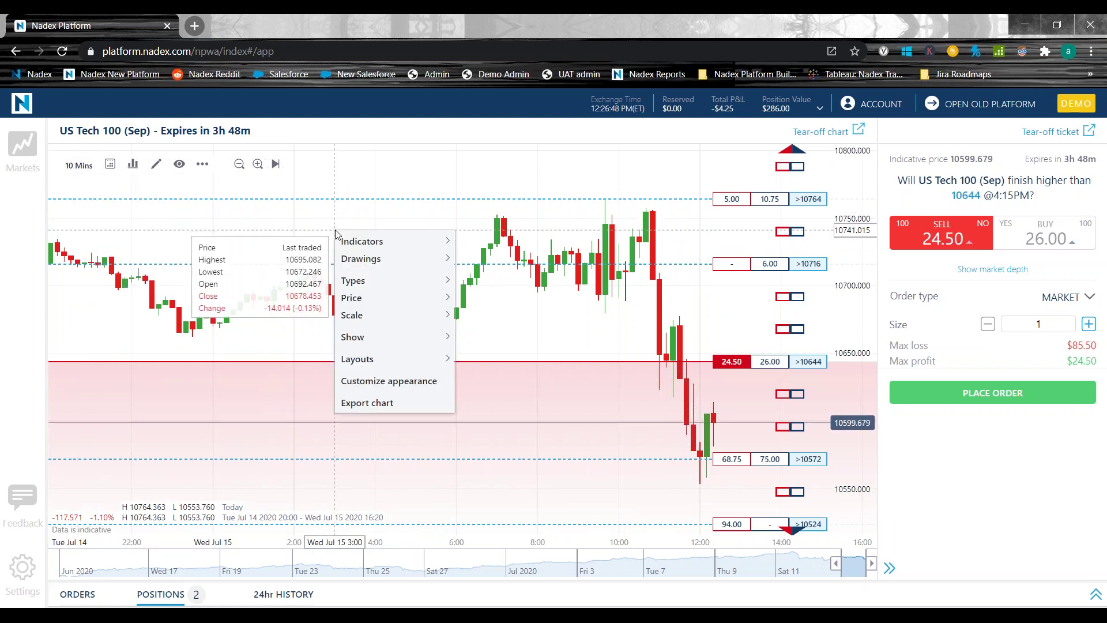
pyautogui.moveTo(353, 245)
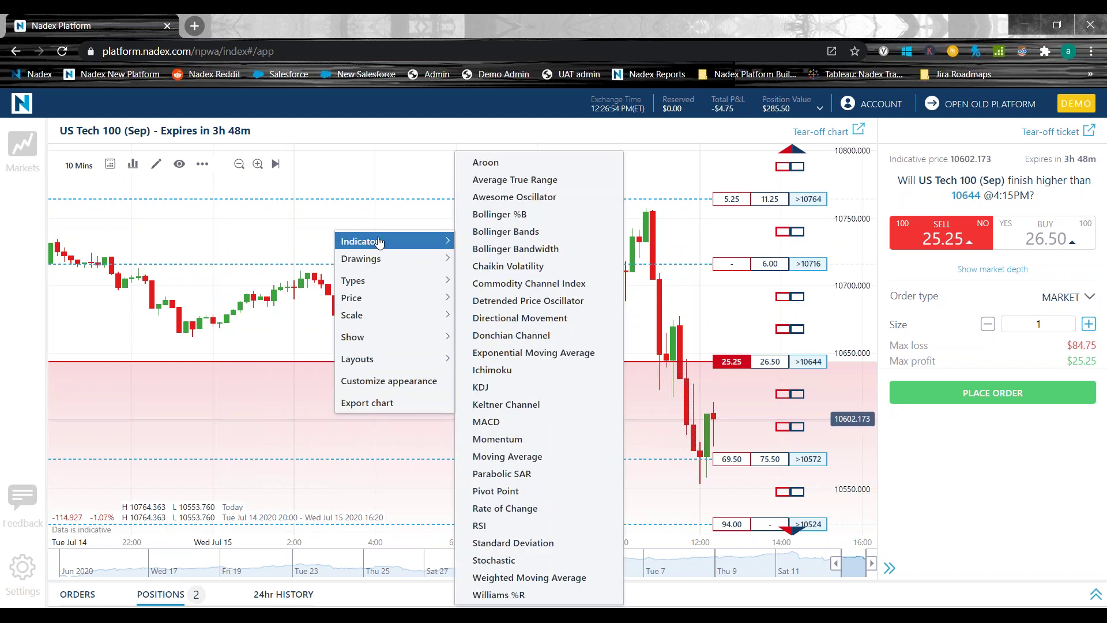
pyautogui.click(167, 254)
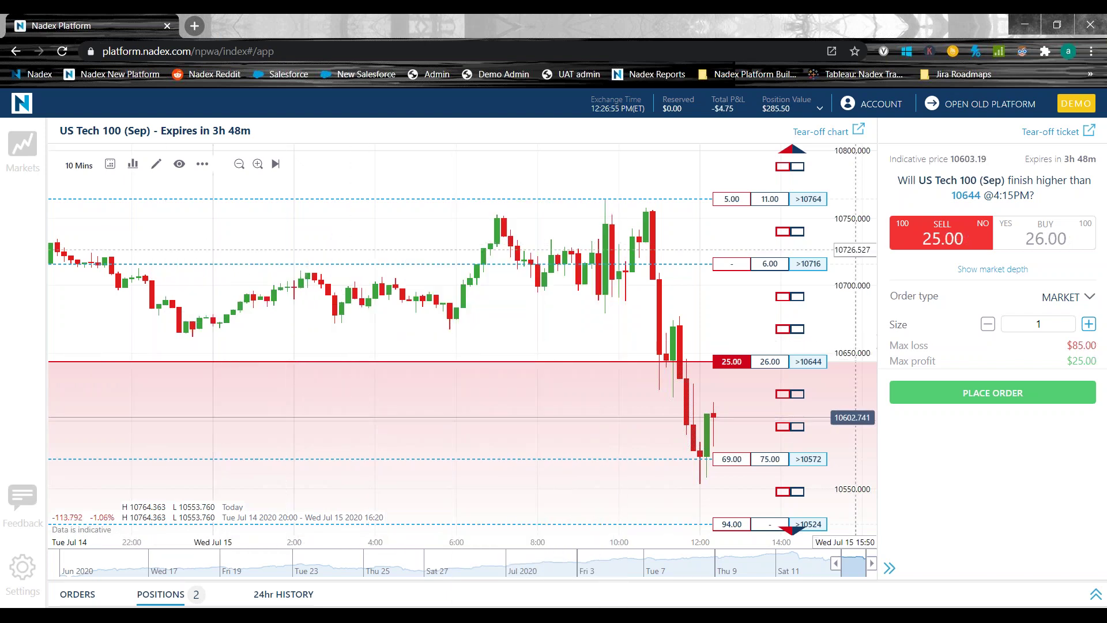
pyautogui.rightClick(563, 321)
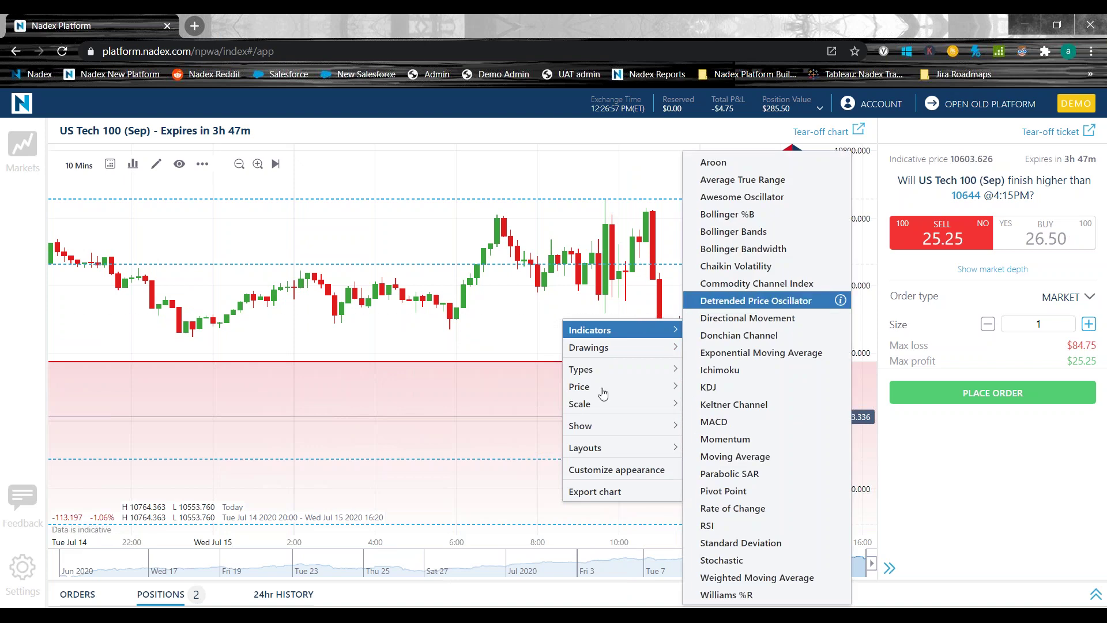
pyautogui.click(260, 252)
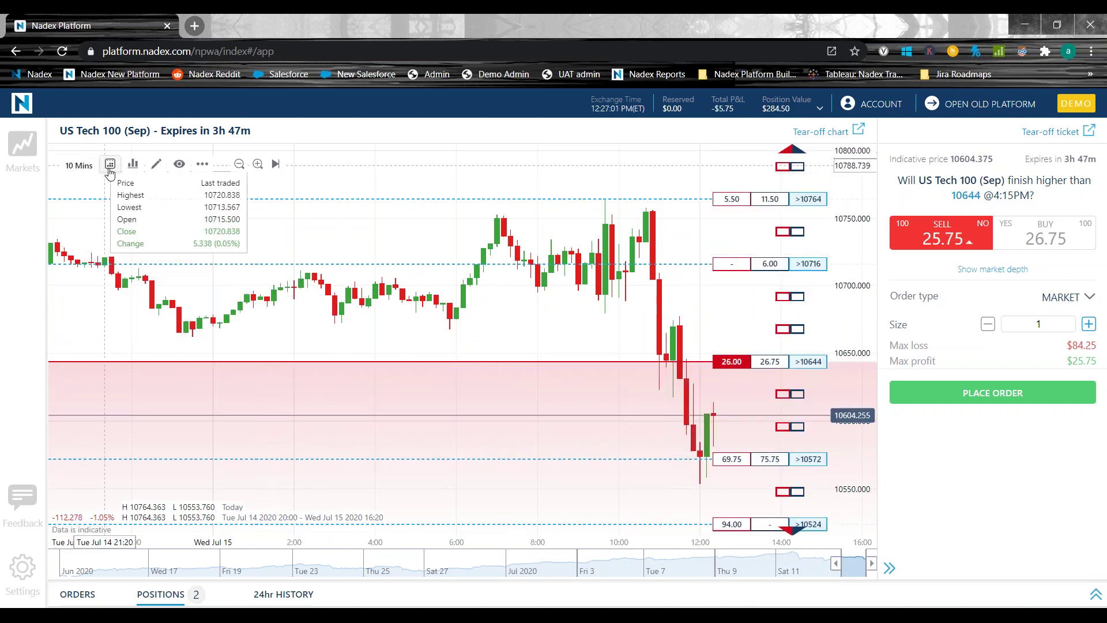
# Set the US Tech 100 chart interval to 5 minutes and its displayed time range to 1 week.
pyautogui.click(79, 165)
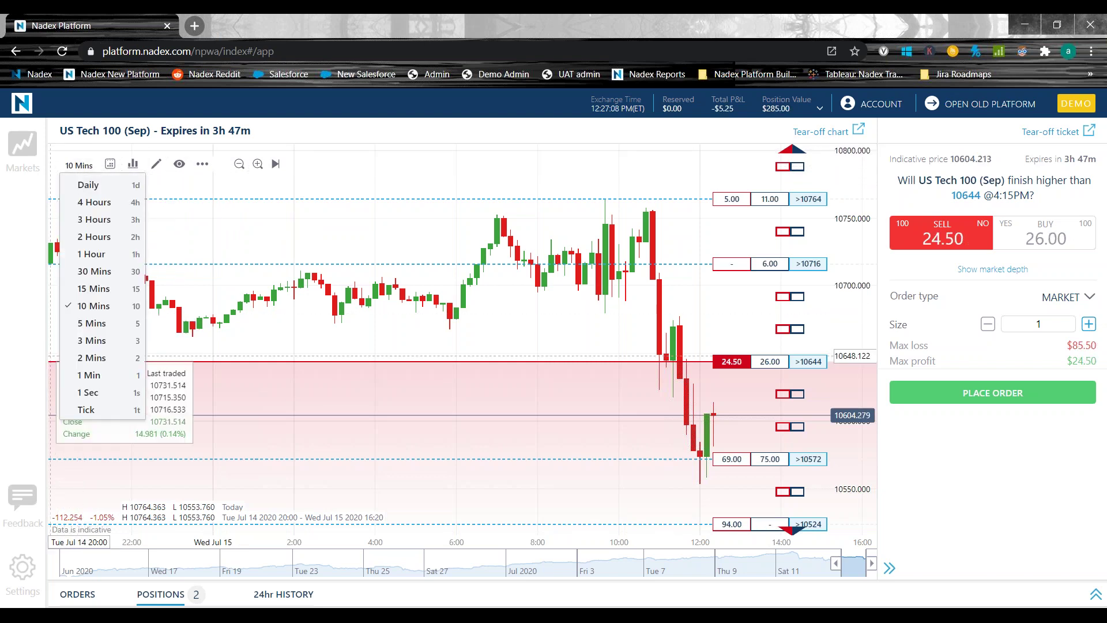
pyautogui.click(82, 324)
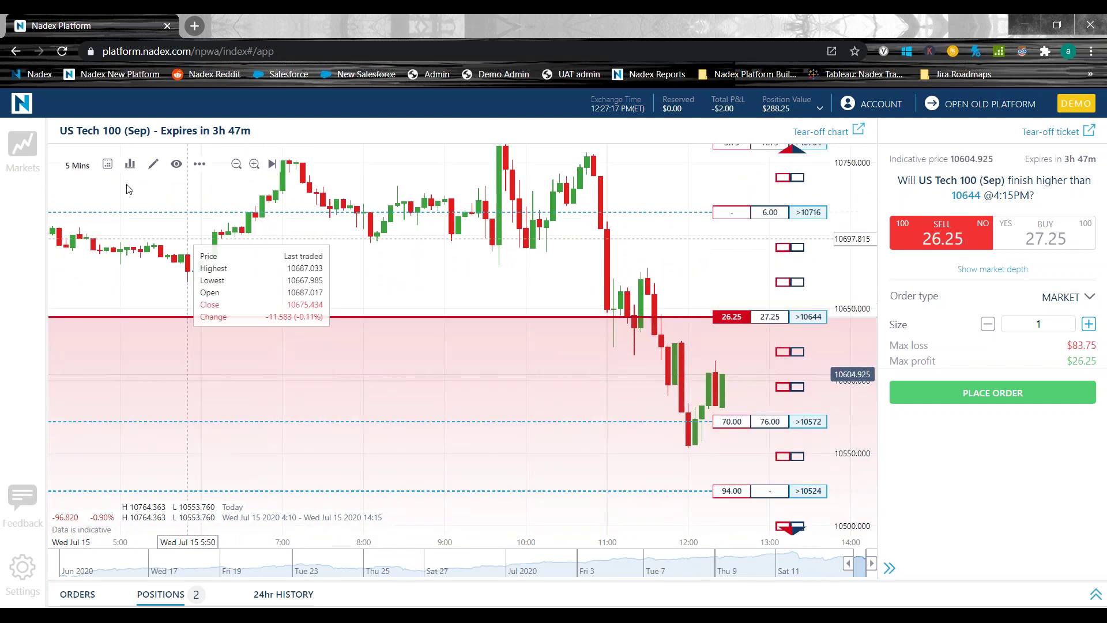
pyautogui.click(107, 164)
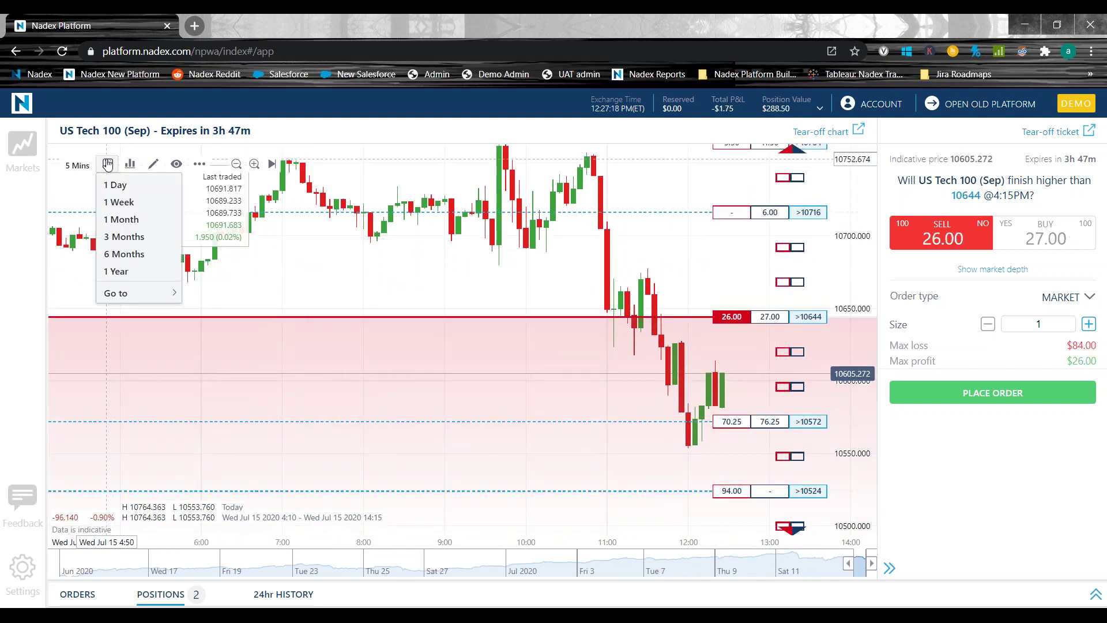
pyautogui.click(120, 203)
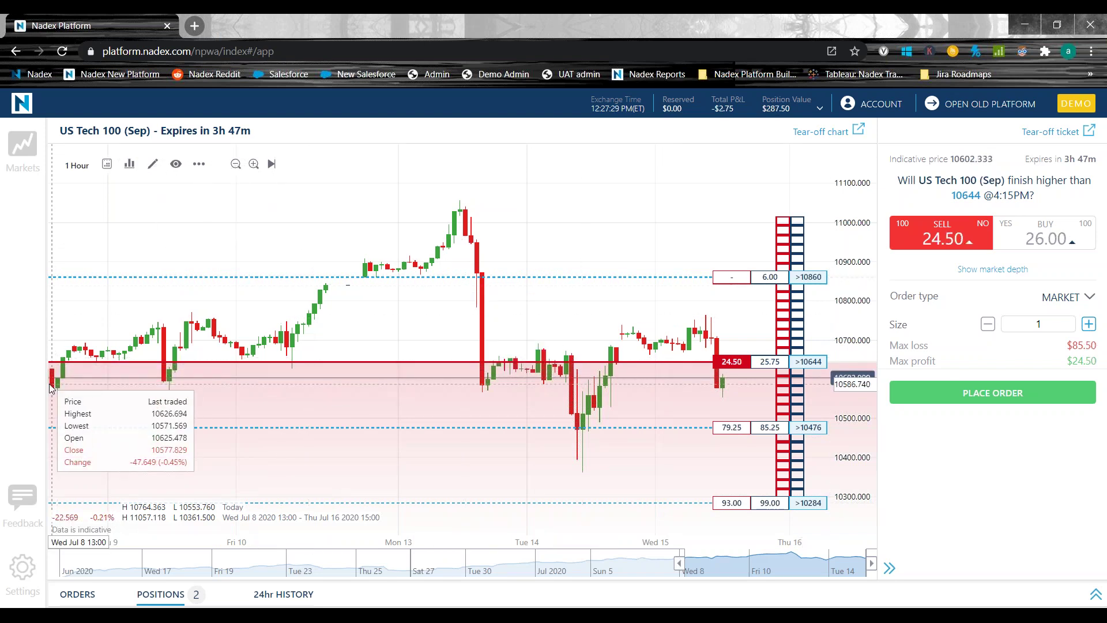
# Read the description of the Average True Range indicator and add it to the US Tech 100 chart.
pyautogui.click(126, 166)
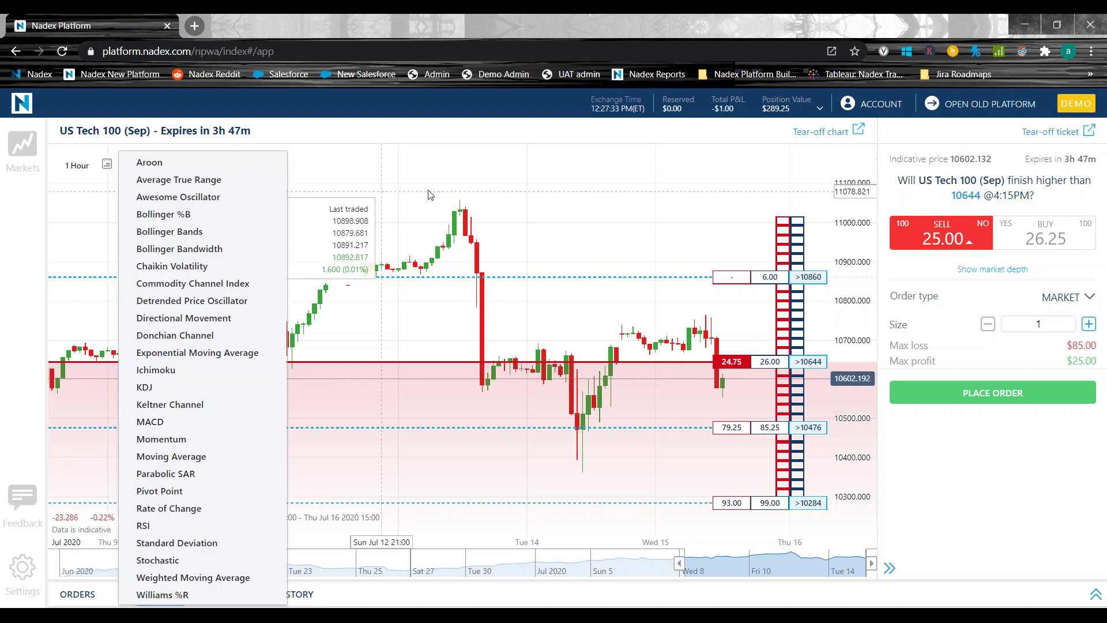
pyautogui.rightClick(316, 212)
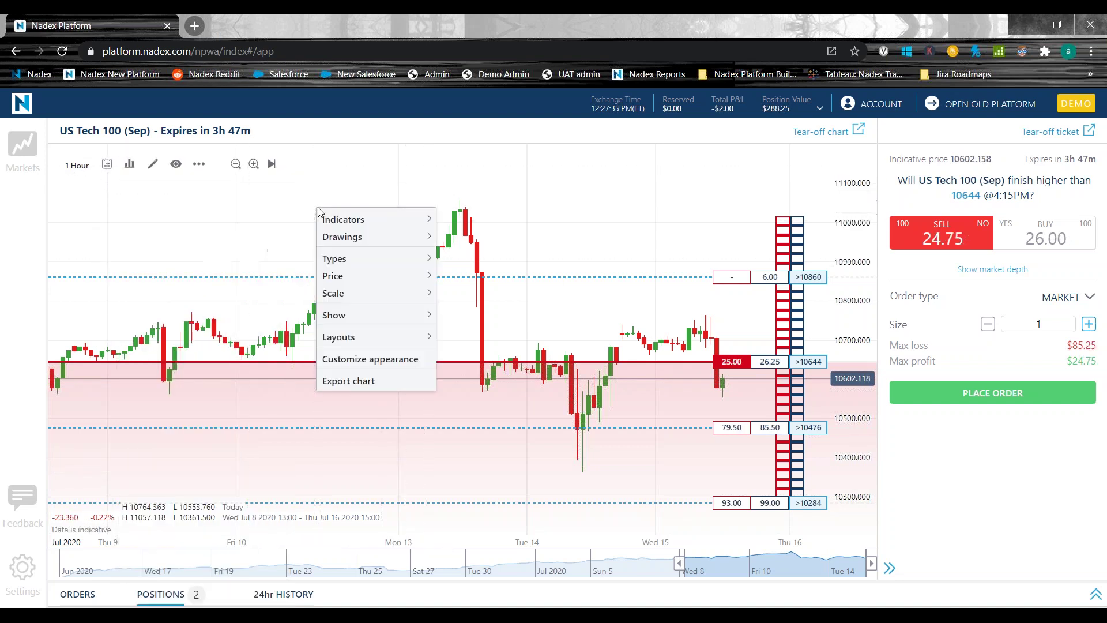
pyautogui.moveTo(340, 223)
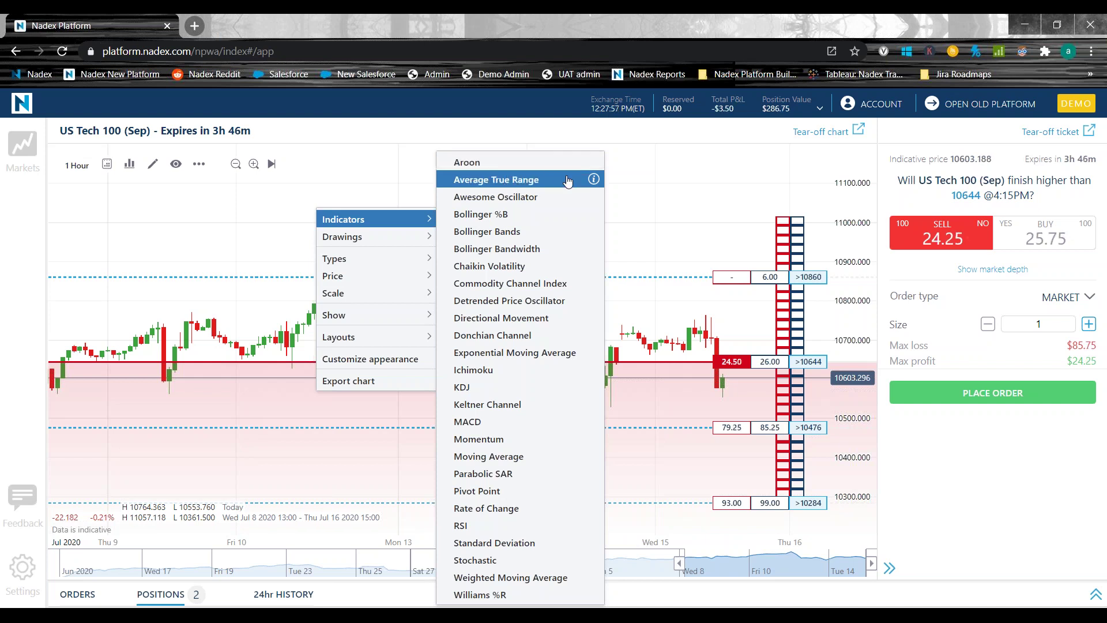
pyautogui.moveTo(594, 185)
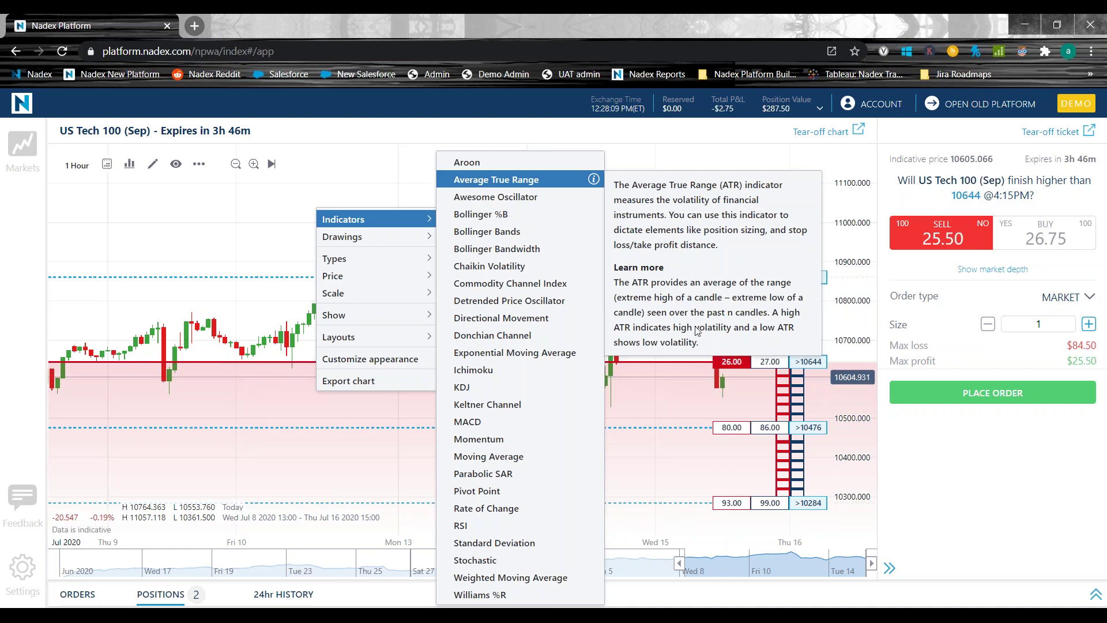
pyautogui.click(541, 180)
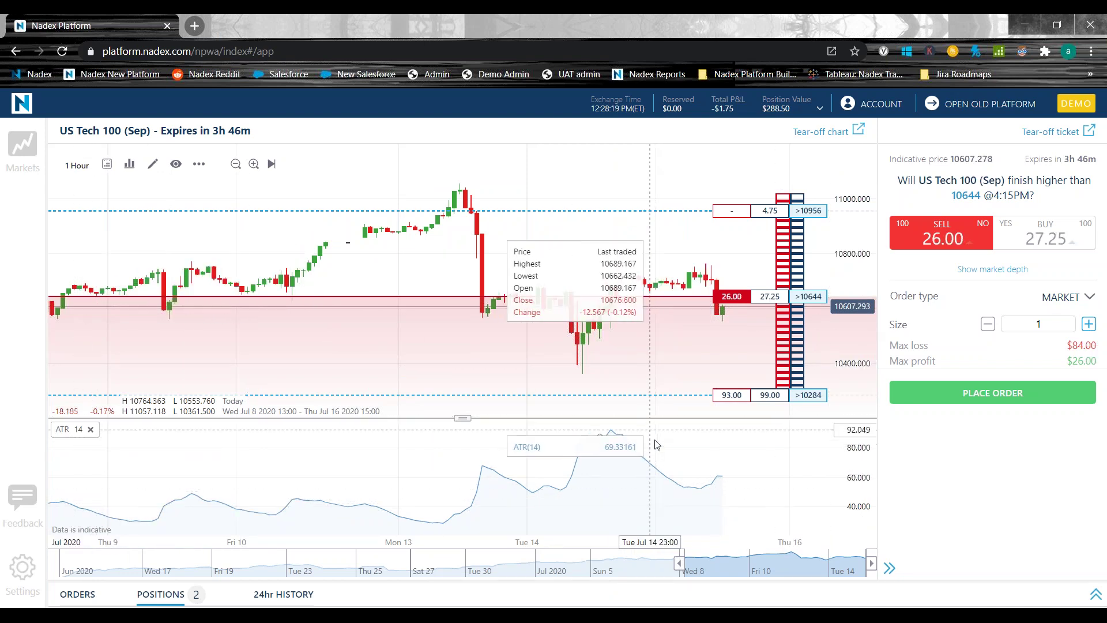
pyautogui.rightClick(282, 201)
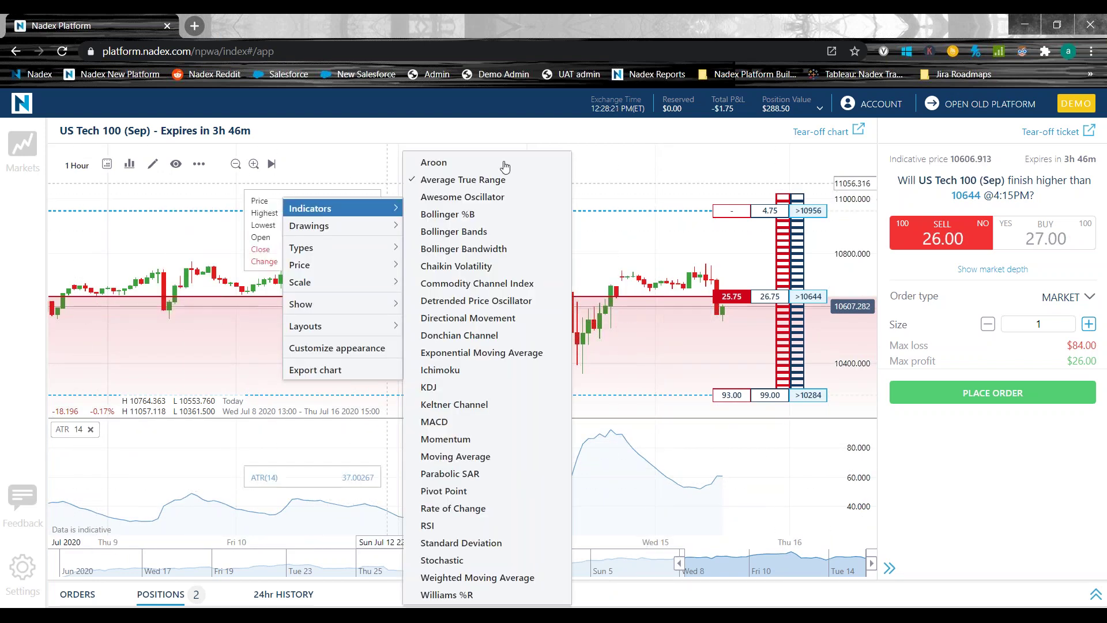
pyautogui.moveTo(561, 387)
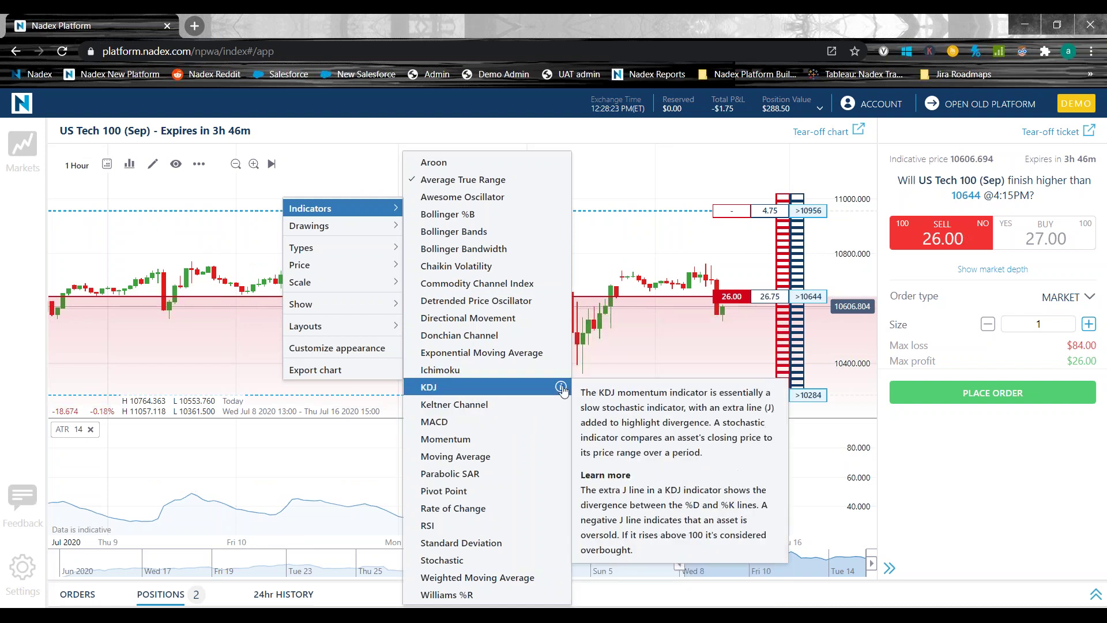
pyautogui.moveTo(560, 406)
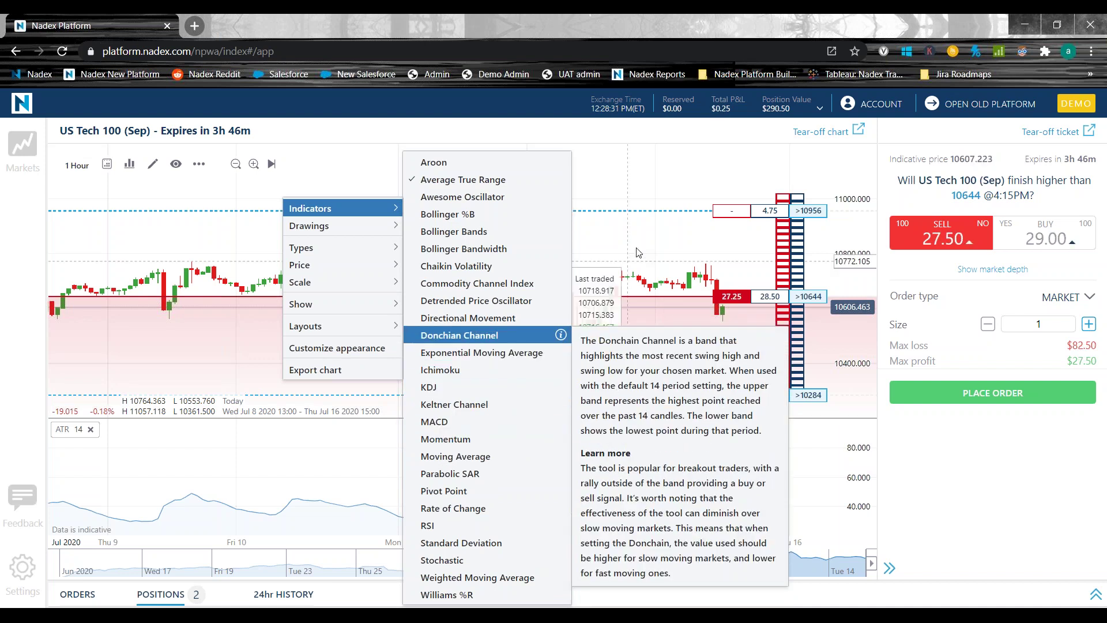
pyautogui.click(639, 214)
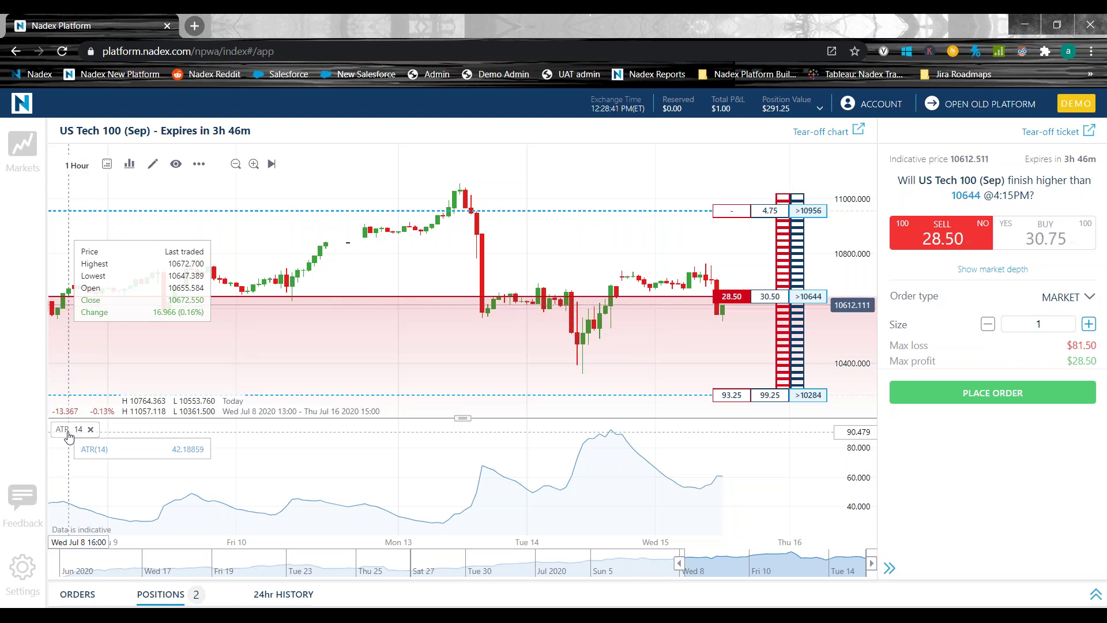
# Set the Average True Range period to 16, its line colour to orange-red and its fill to yellow.
pyautogui.click(75, 430)
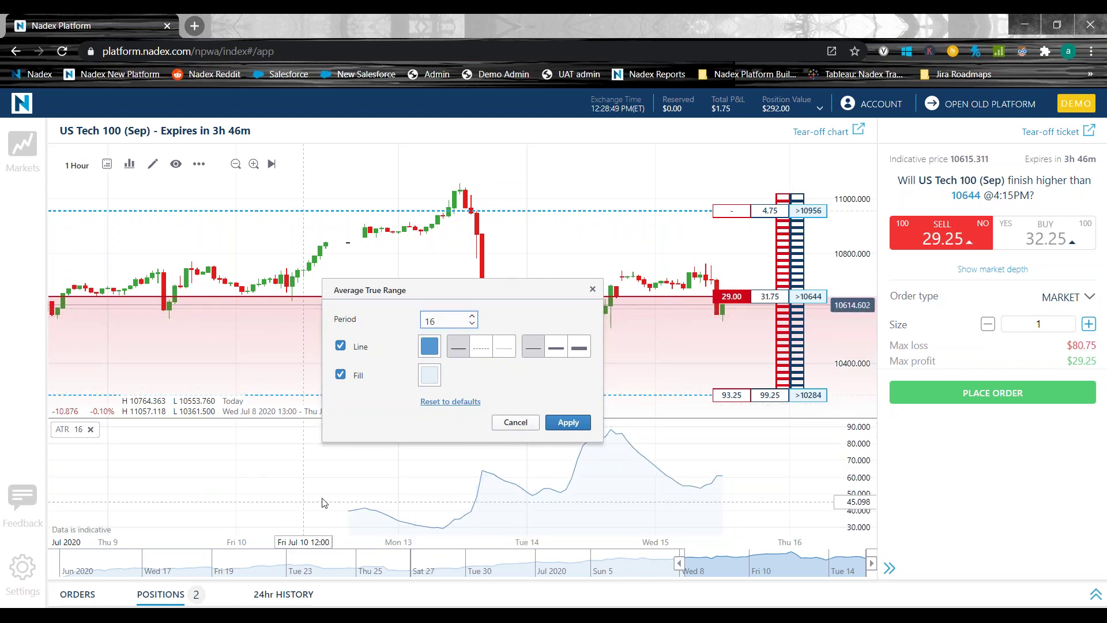
pyautogui.click(429, 346)
pyautogui.click(485, 413)
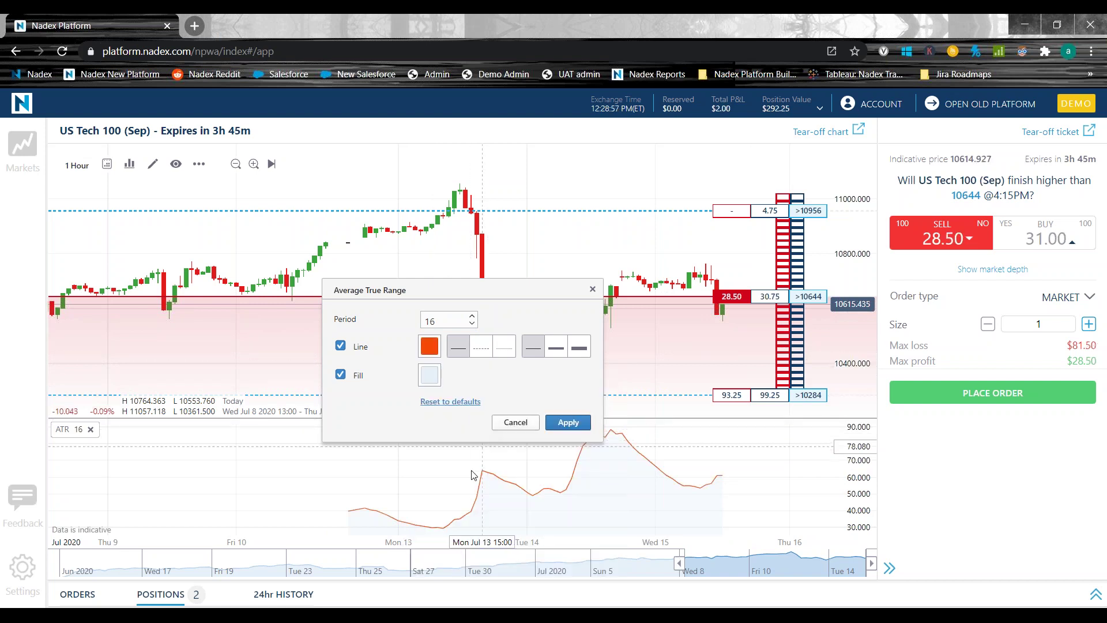
pyautogui.click(430, 376)
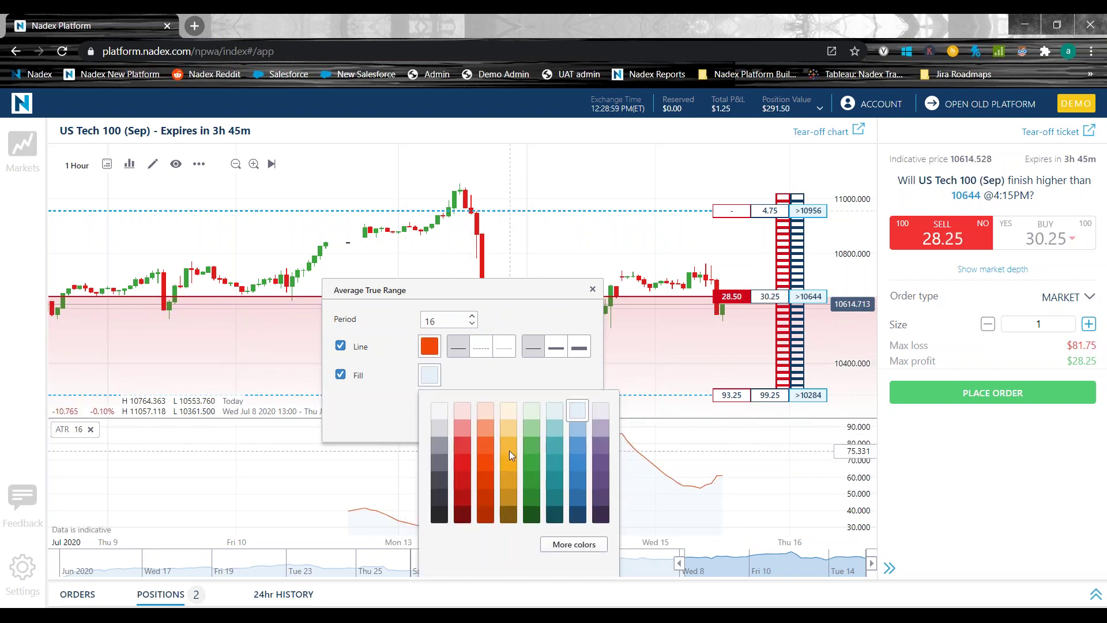
pyautogui.click(510, 451)
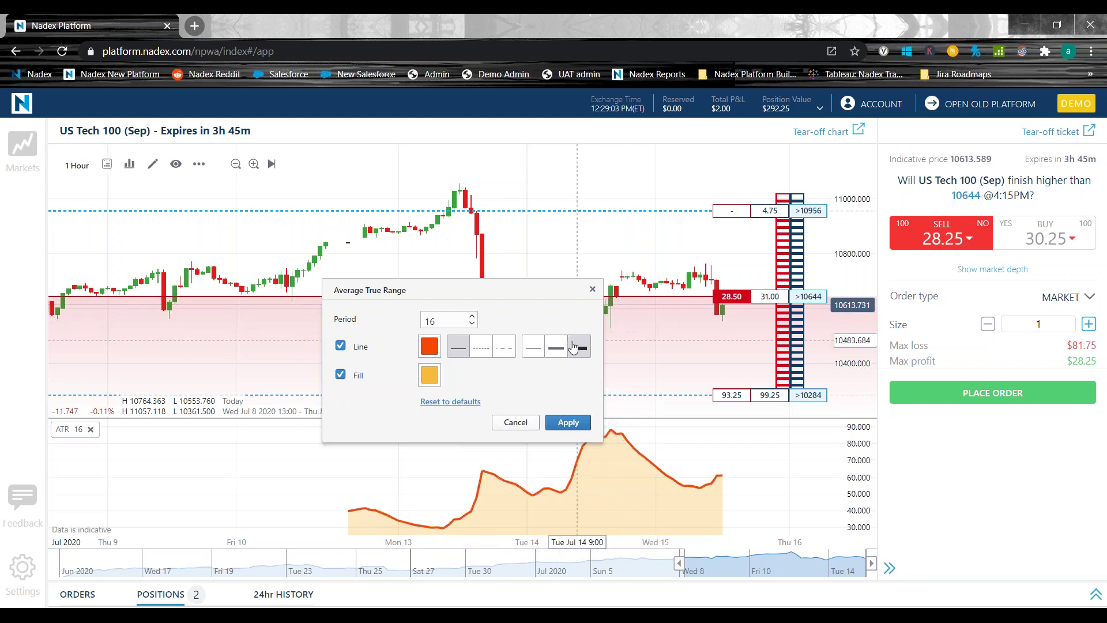
# Style the Average True Range line as dotted with the thickest weight and apply the indicator settings.
pyautogui.click(505, 349)
pyautogui.click(557, 352)
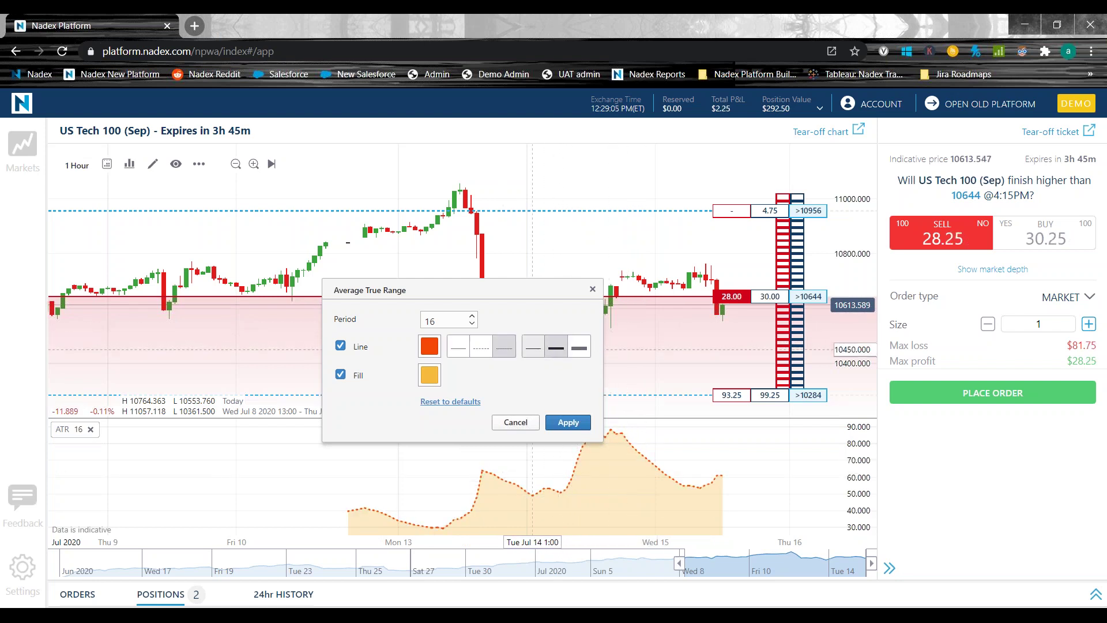
pyautogui.click(579, 348)
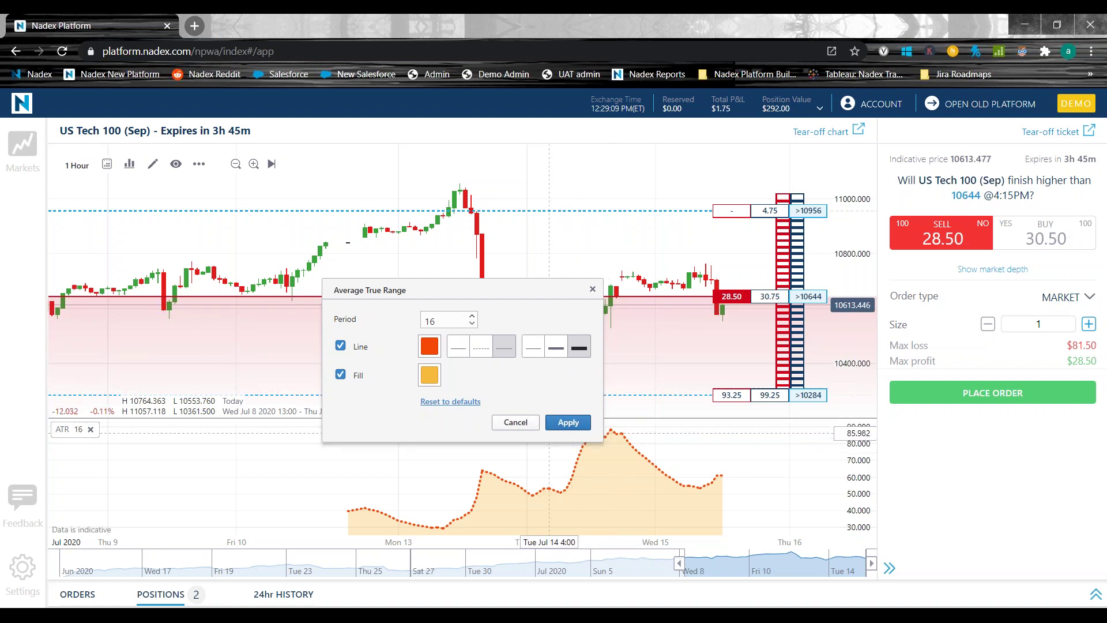
pyautogui.click(568, 422)
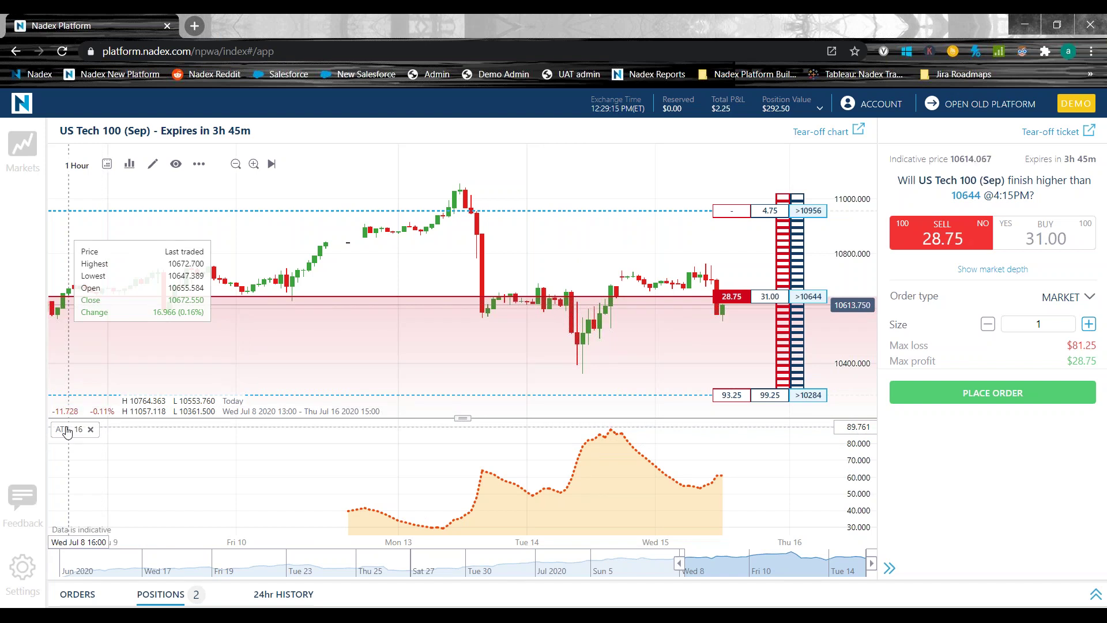
pyautogui.click(78, 431)
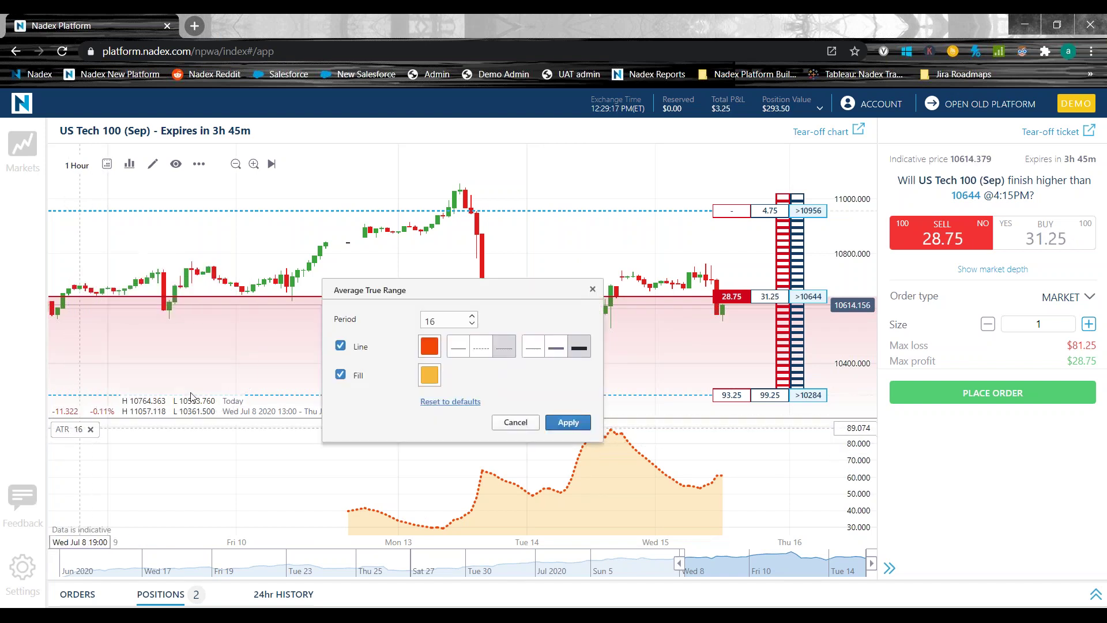
pyautogui.click(592, 289)
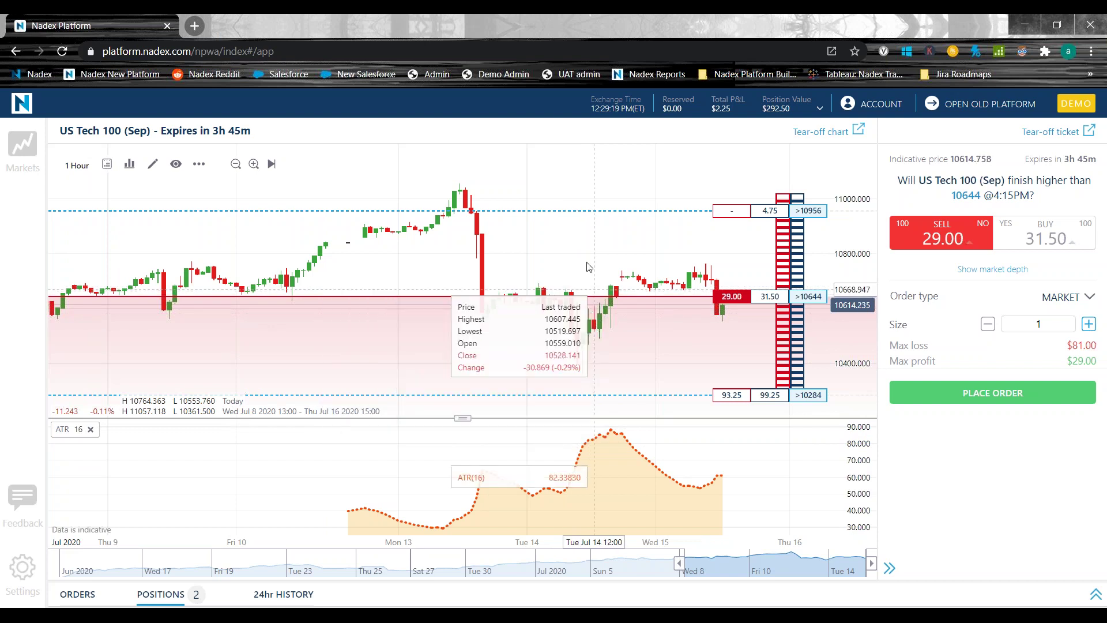
# Draw an Elliott wave (ABC) over the price candles between about Mon 13 and Tue 14.
pyautogui.rightClick(556, 233)
pyautogui.moveTo(579, 259)
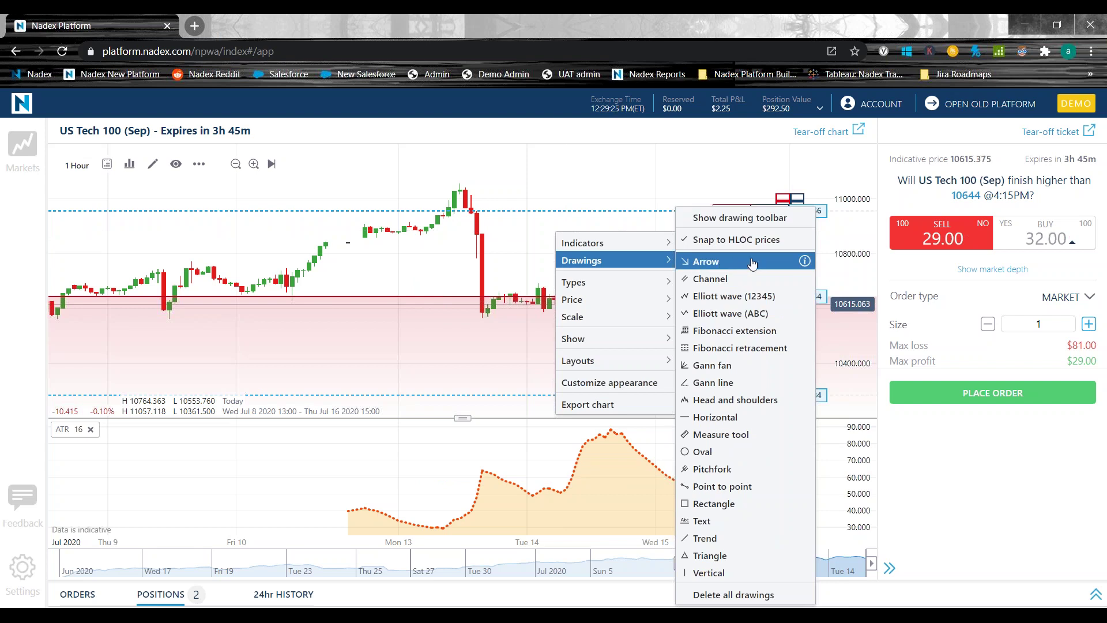
pyautogui.moveTo(802, 264)
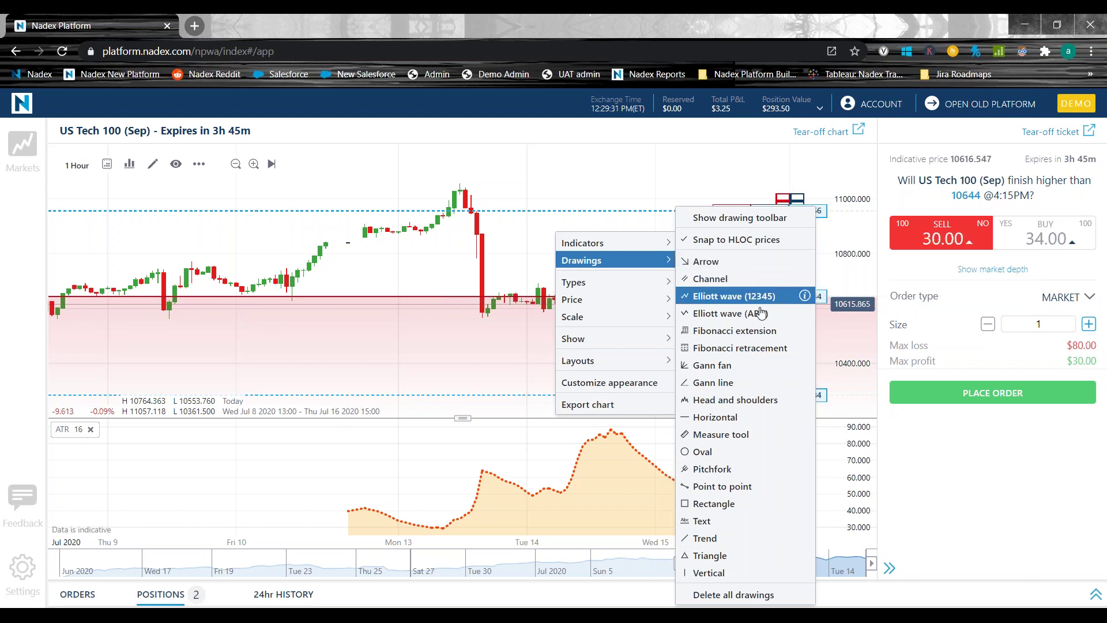
pyautogui.moveTo(807, 327)
pyautogui.click(781, 317)
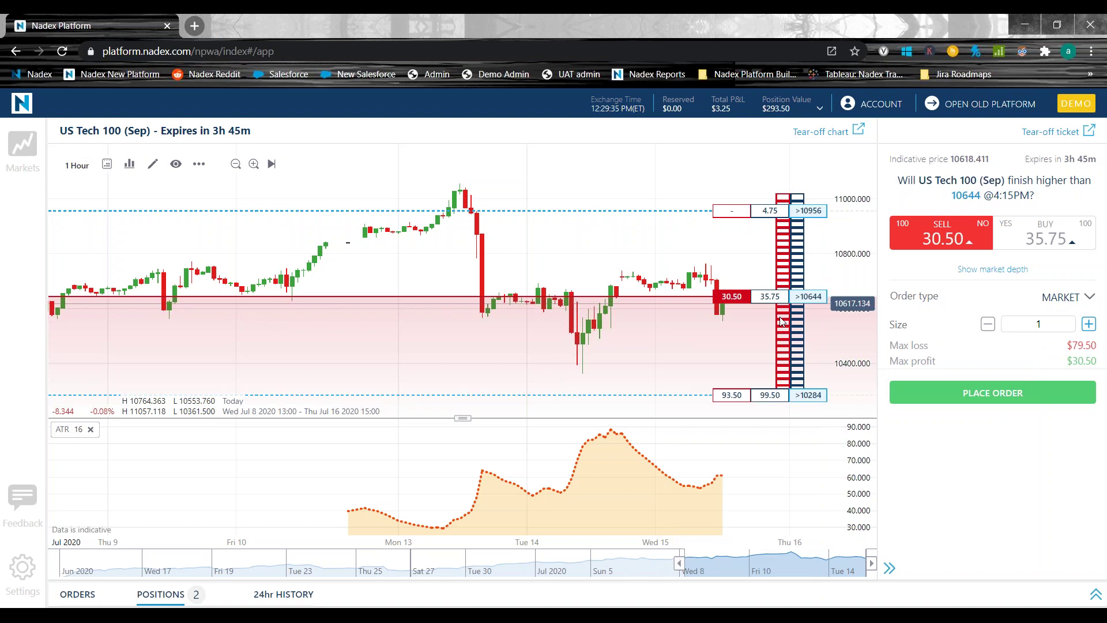
pyautogui.click(561, 204)
pyautogui.click(384, 285)
pyautogui.click(541, 254)
pyautogui.click(570, 271)
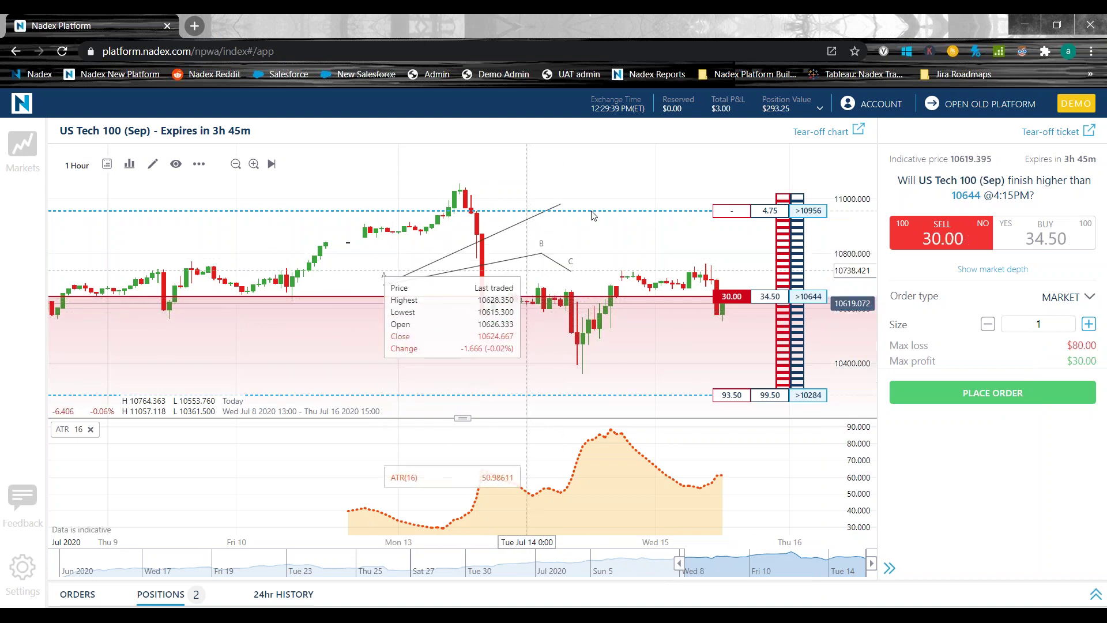
pyautogui.rightClick(508, 170)
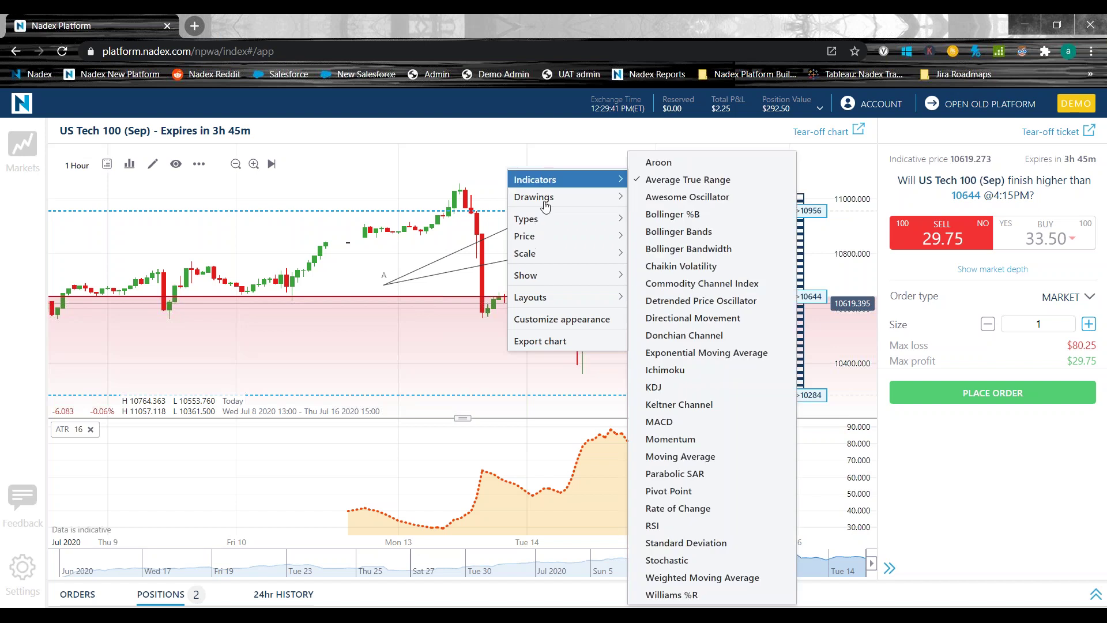
pyautogui.moveTo(605, 196)
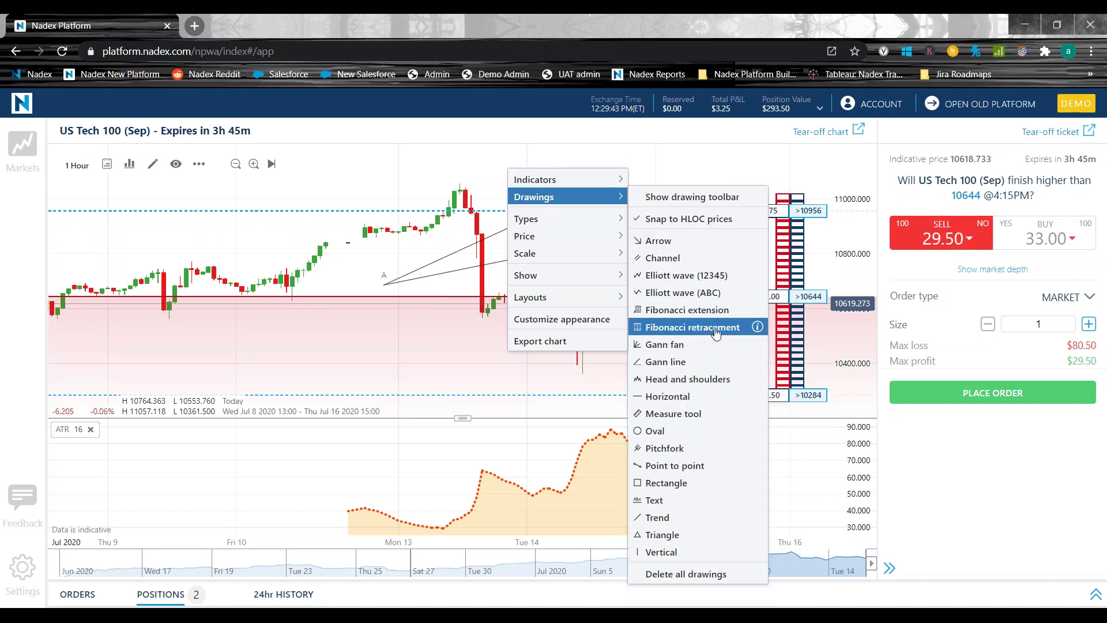
pyautogui.moveTo(755, 330)
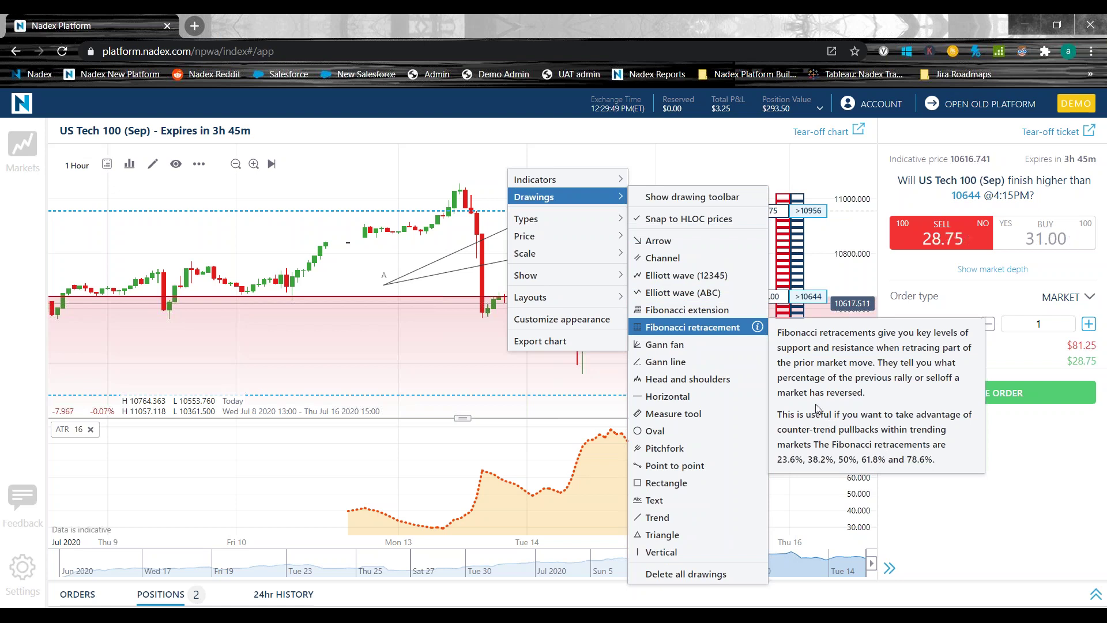
pyautogui.click(379, 182)
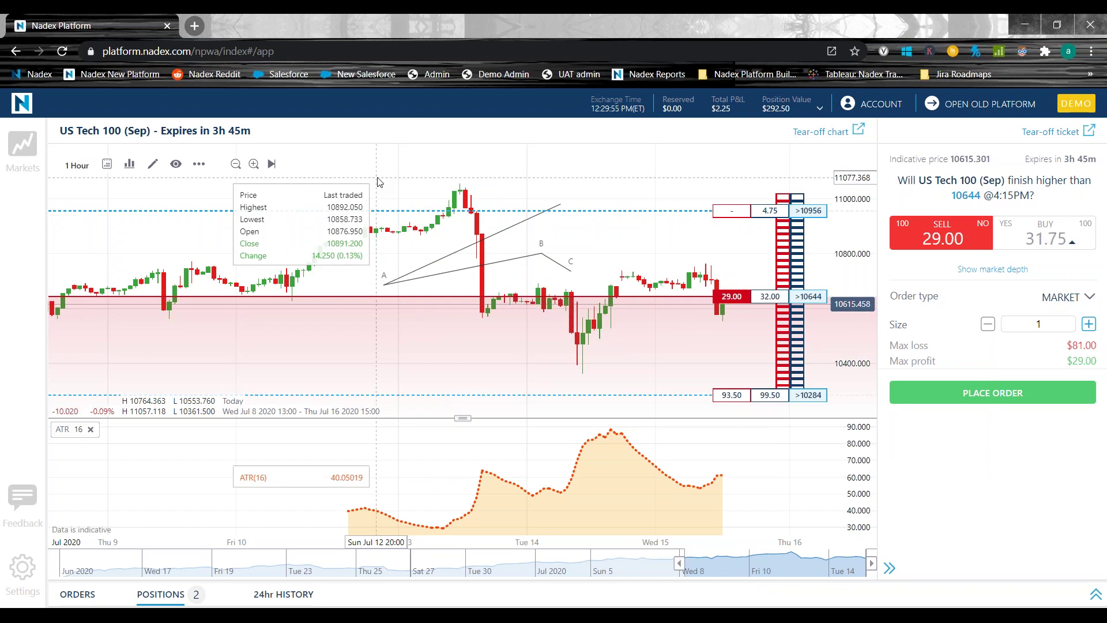
# Delete all drawings from the price chart.
pyautogui.rightClick(441, 180)
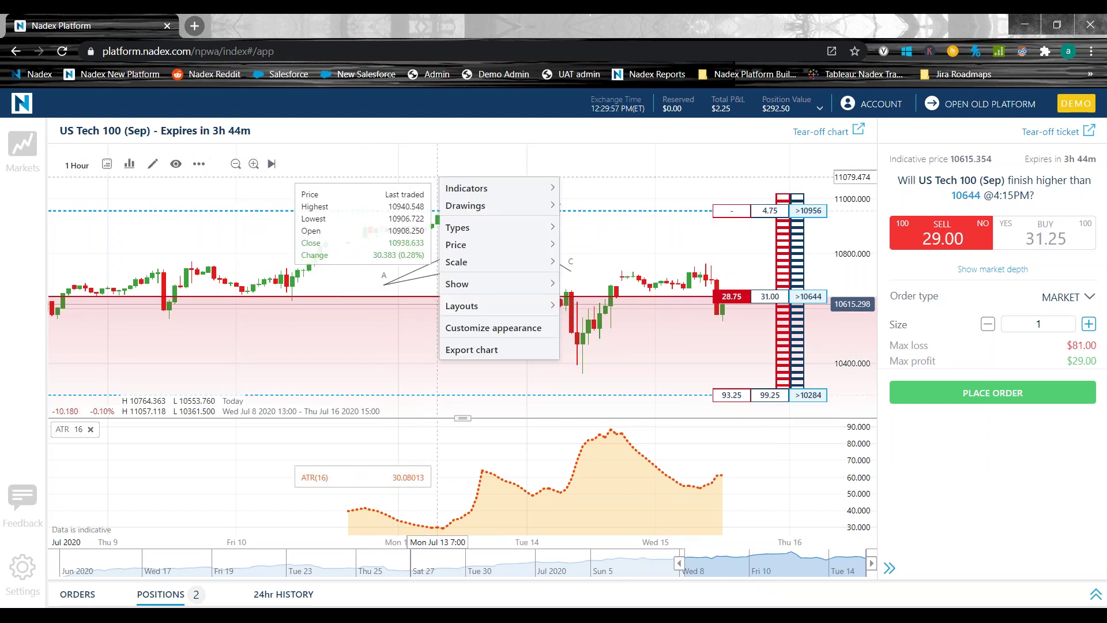
pyautogui.moveTo(467, 209)
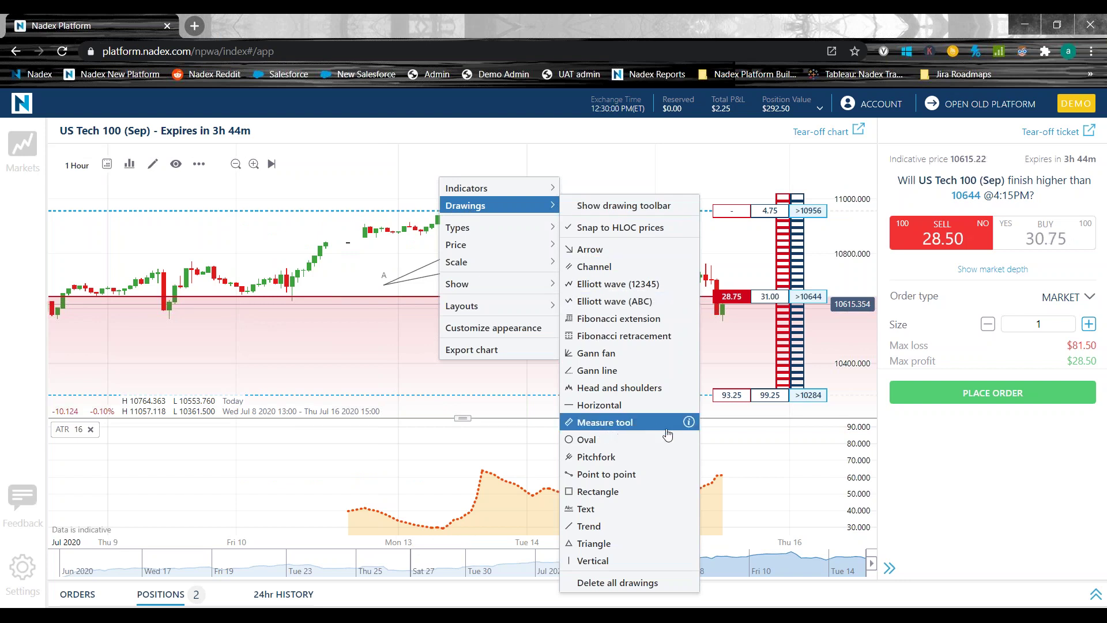
pyautogui.moveTo(695, 425)
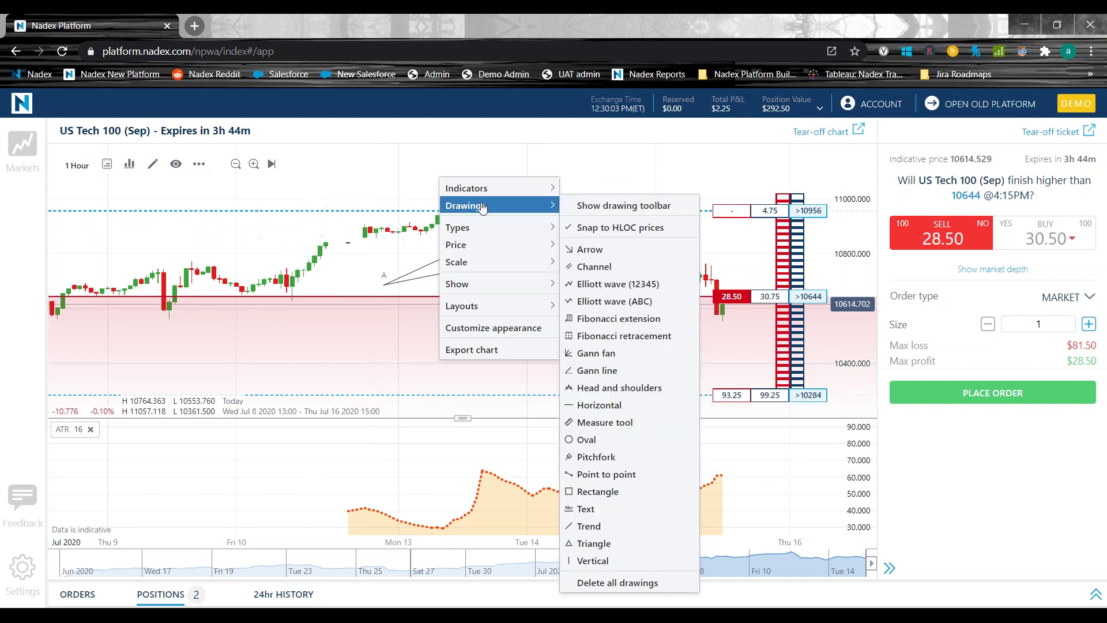
pyautogui.moveTo(487, 233)
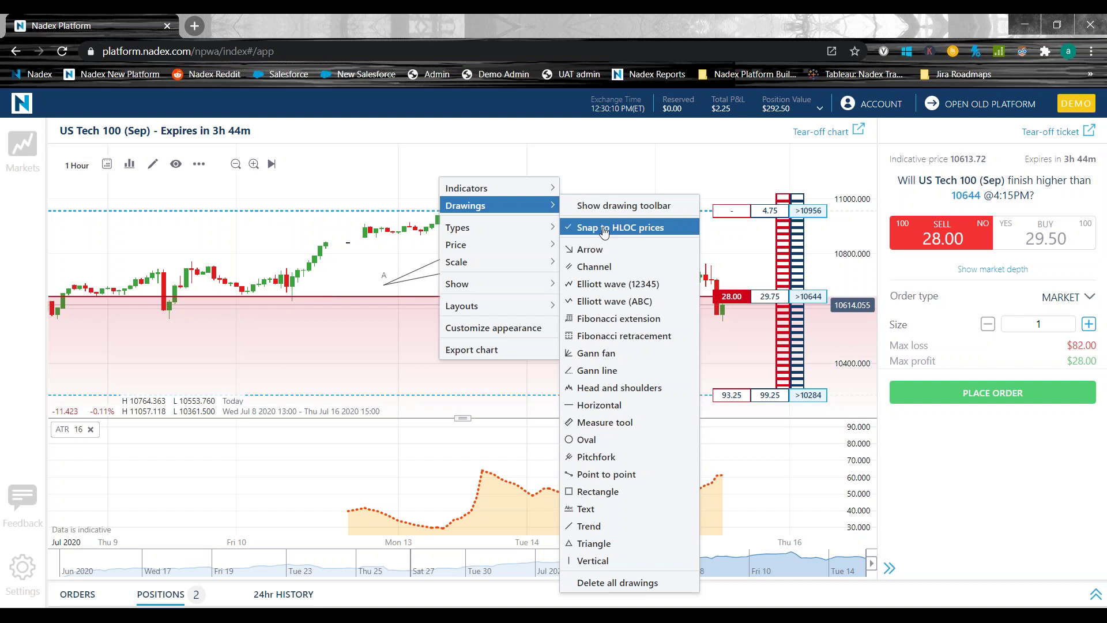
pyautogui.click(617, 583)
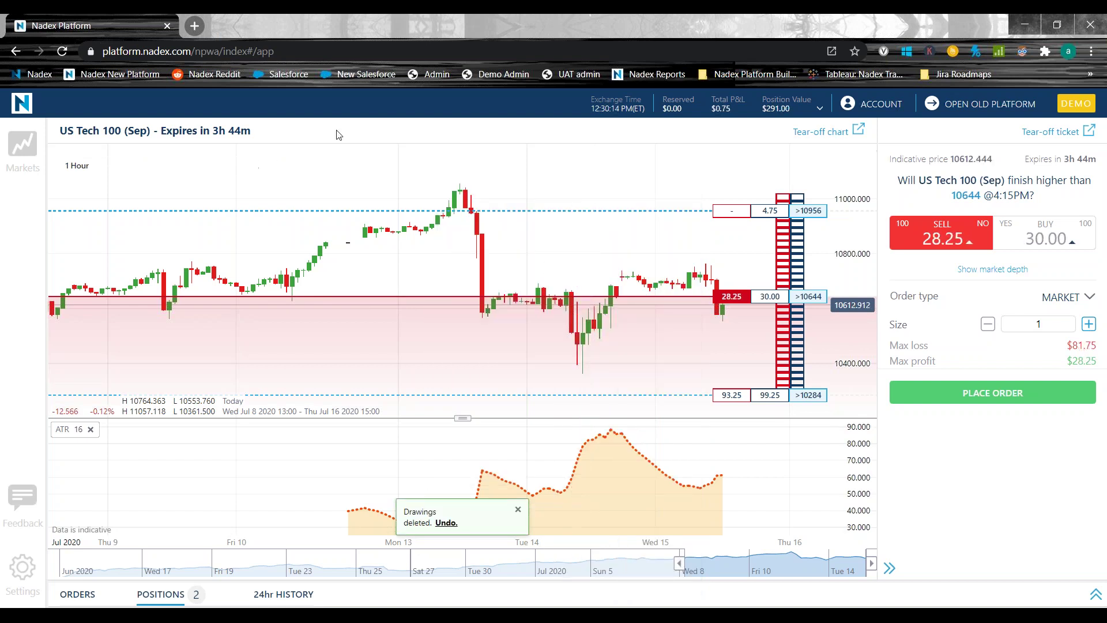
# Change the price chart type to Line.
pyautogui.rightClick(346, 183)
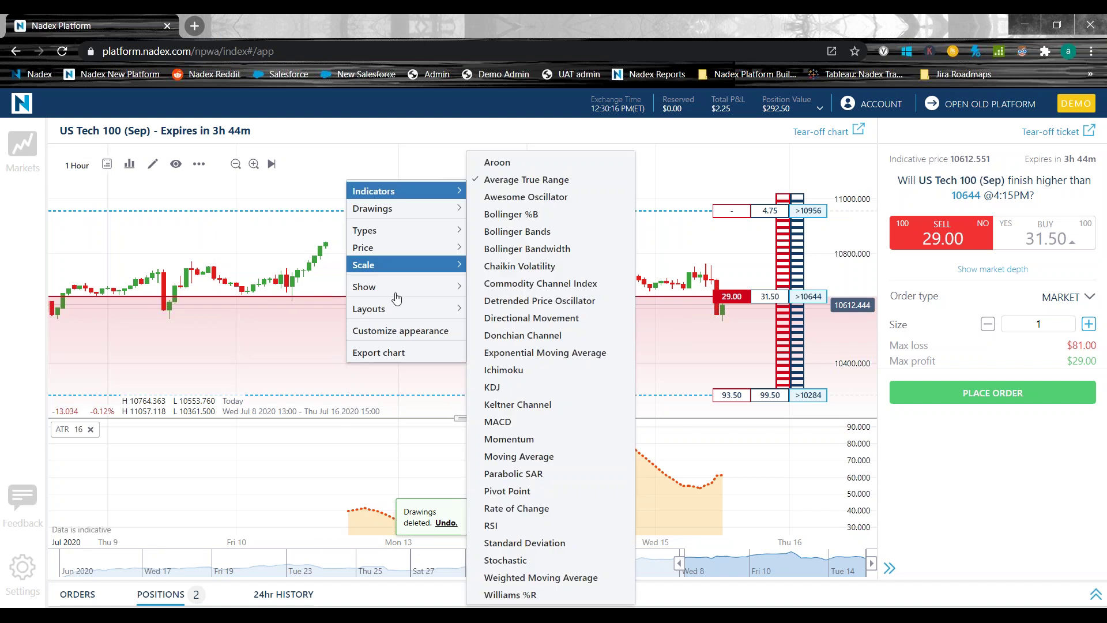
pyautogui.moveTo(427, 239)
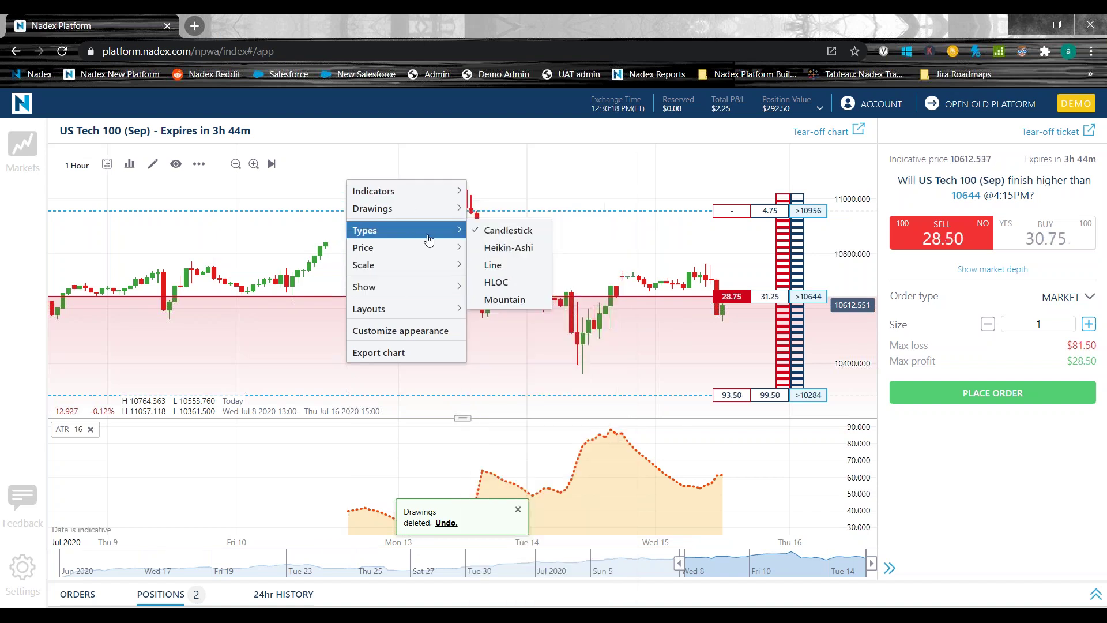
pyautogui.click(493, 265)
# Change the price chart type to HLOC.
pyautogui.rightClick(365, 183)
pyautogui.moveTo(403, 238)
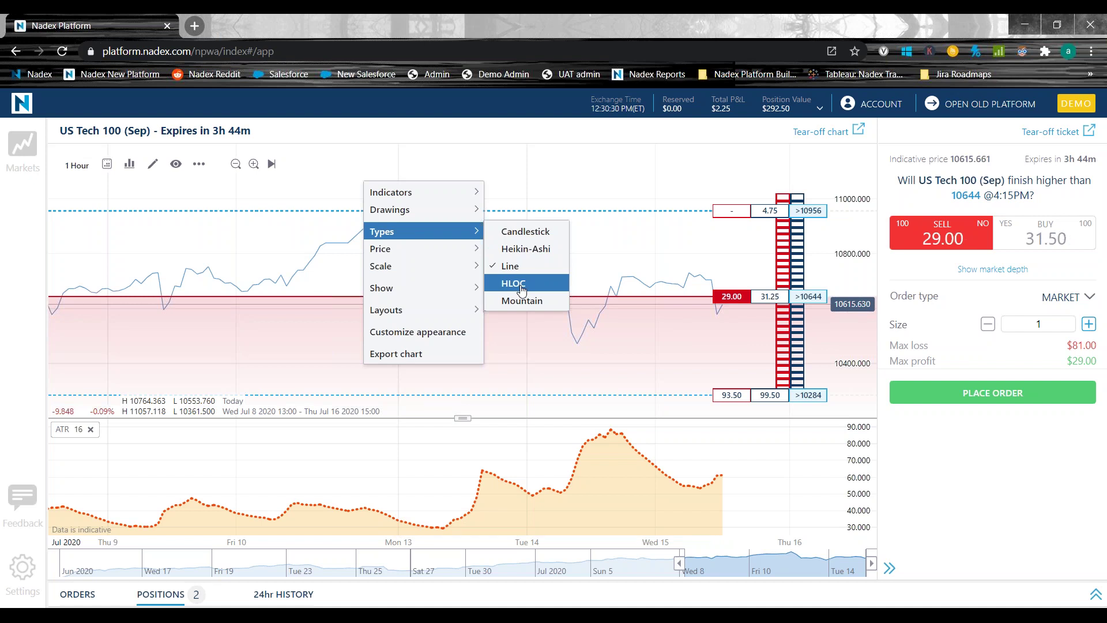
pyautogui.click(521, 283)
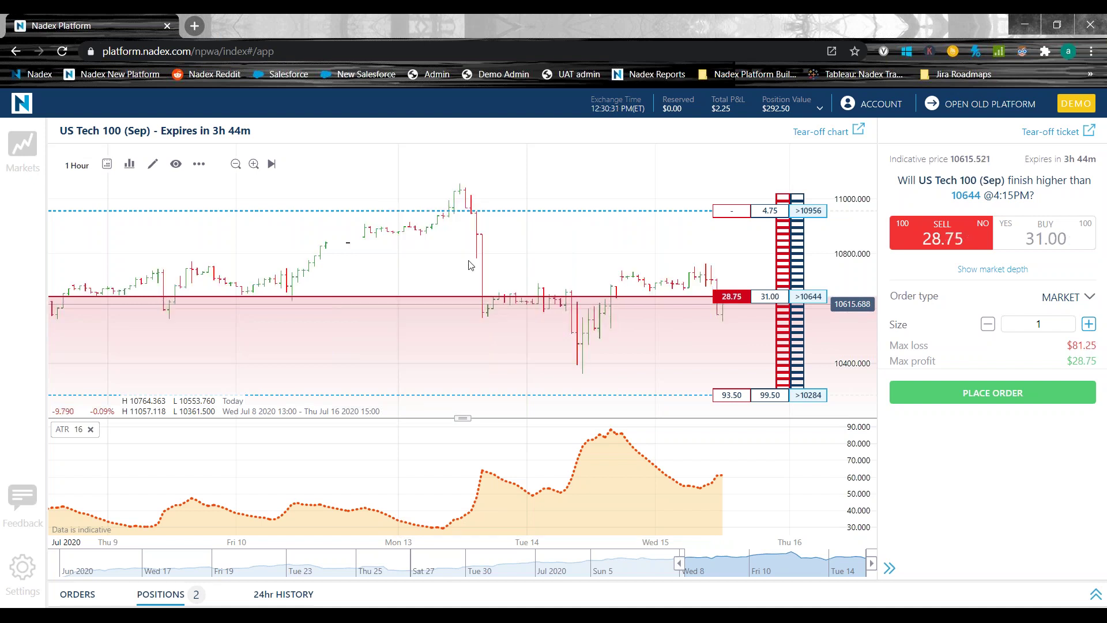
# Change the price chart type to Mountain.
pyautogui.rightClick(390, 185)
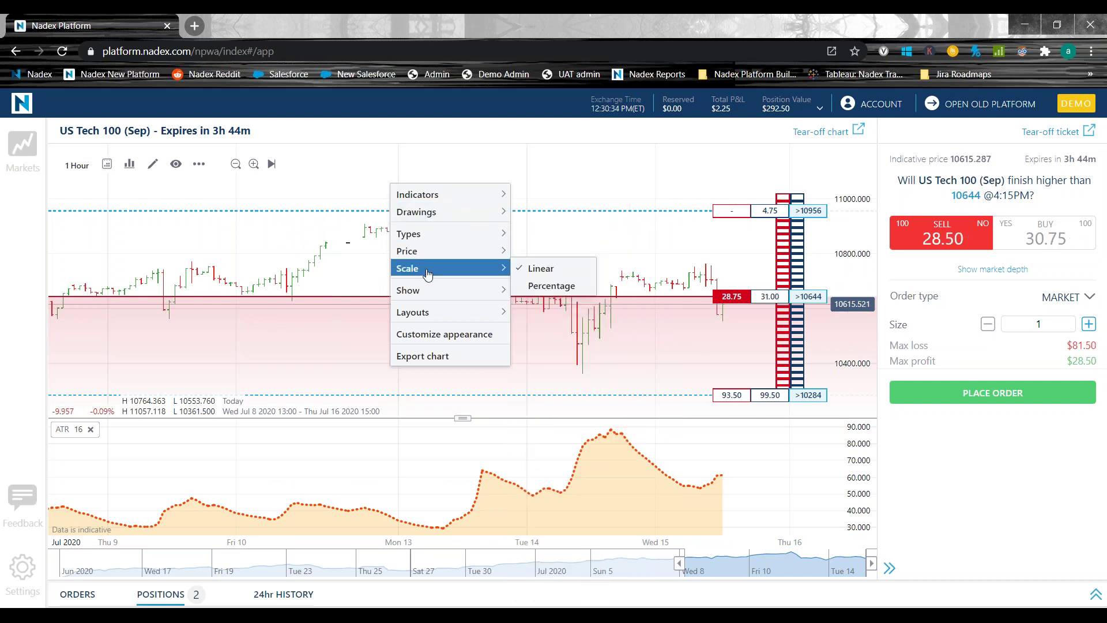
pyautogui.moveTo(450, 234)
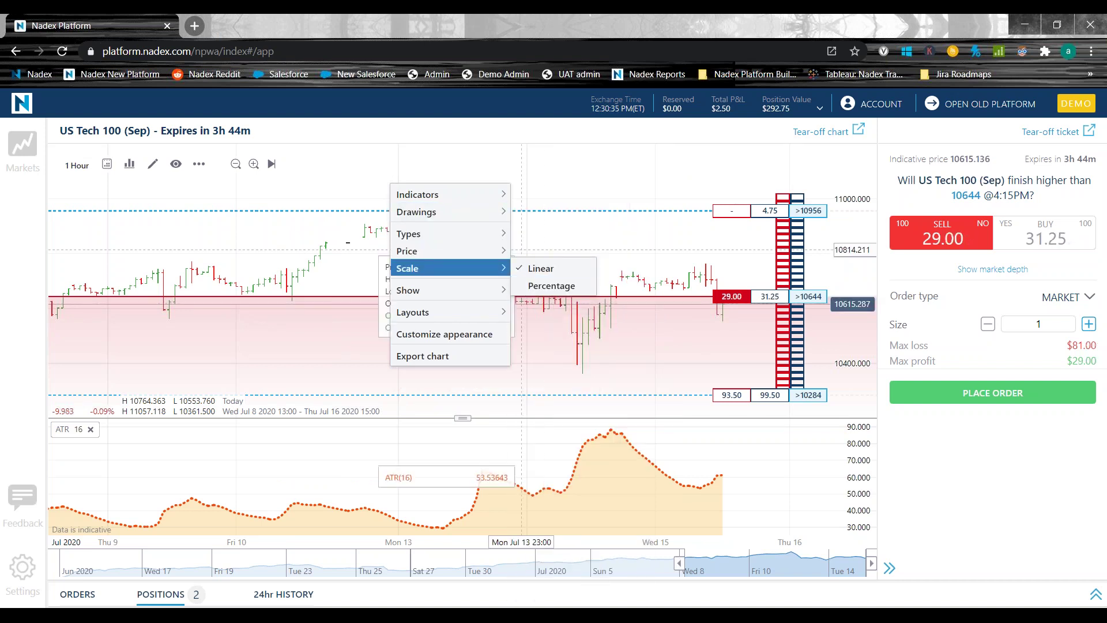
pyautogui.click(540, 304)
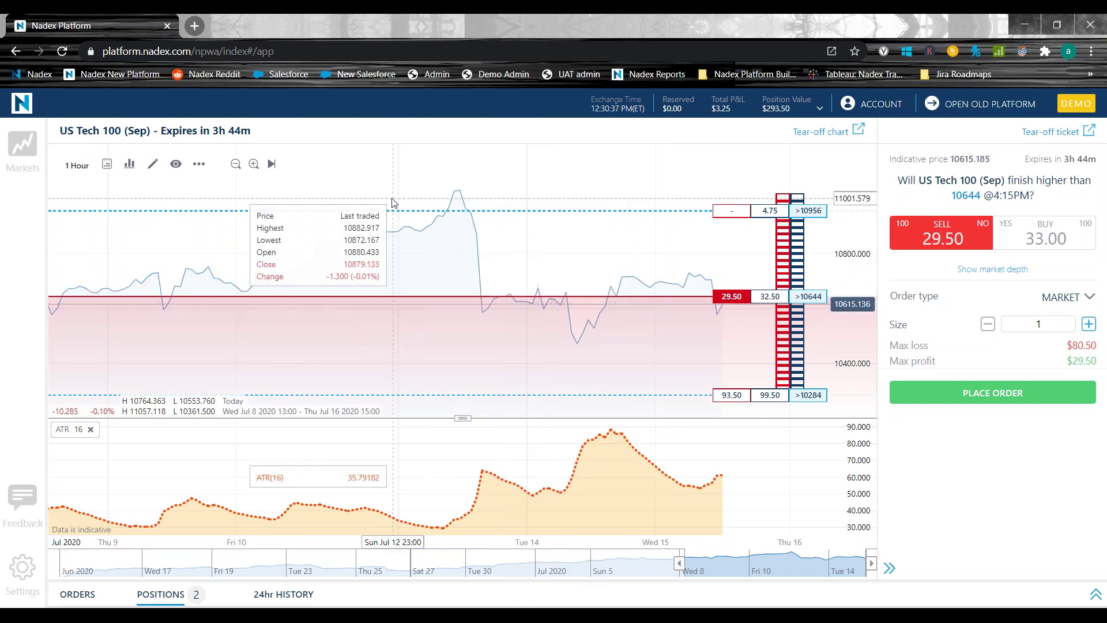
# Change the price chart type to Heikin-Ashi.
pyautogui.rightClick(392, 201)
pyautogui.moveTo(423, 248)
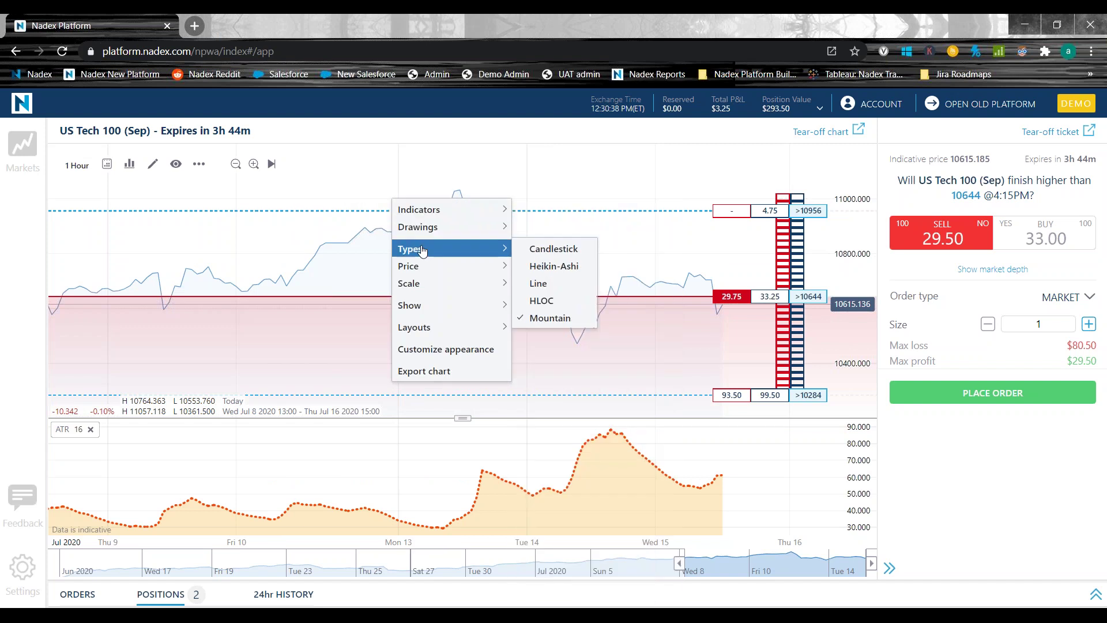
pyautogui.click(546, 271)
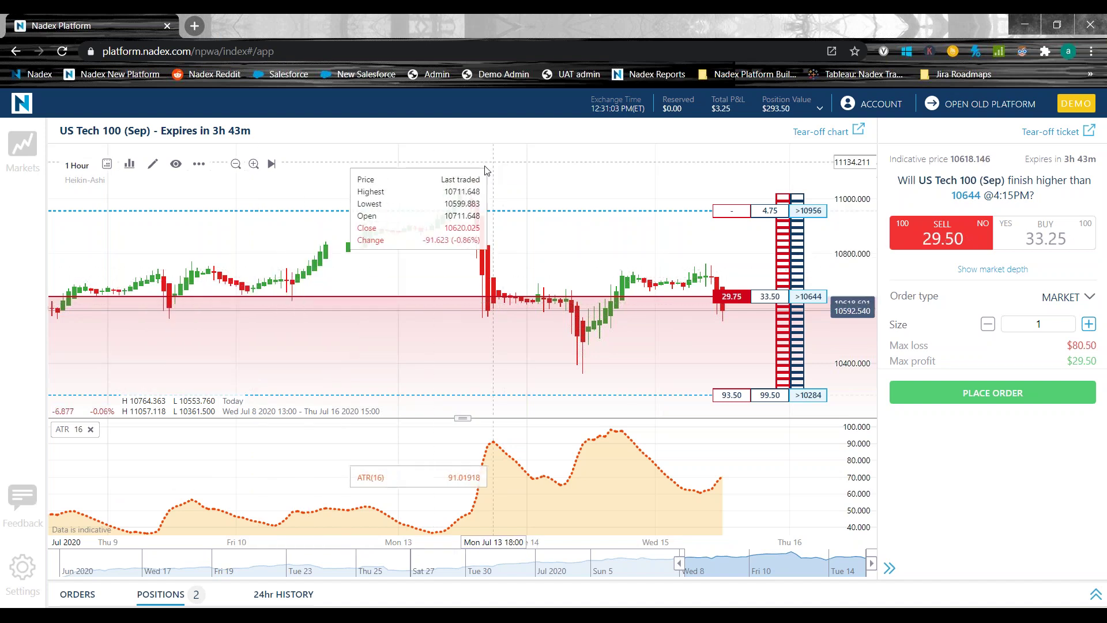
# Change the price chart type to Candlestick.
pyautogui.rightClick(563, 239)
pyautogui.moveTo(596, 290)
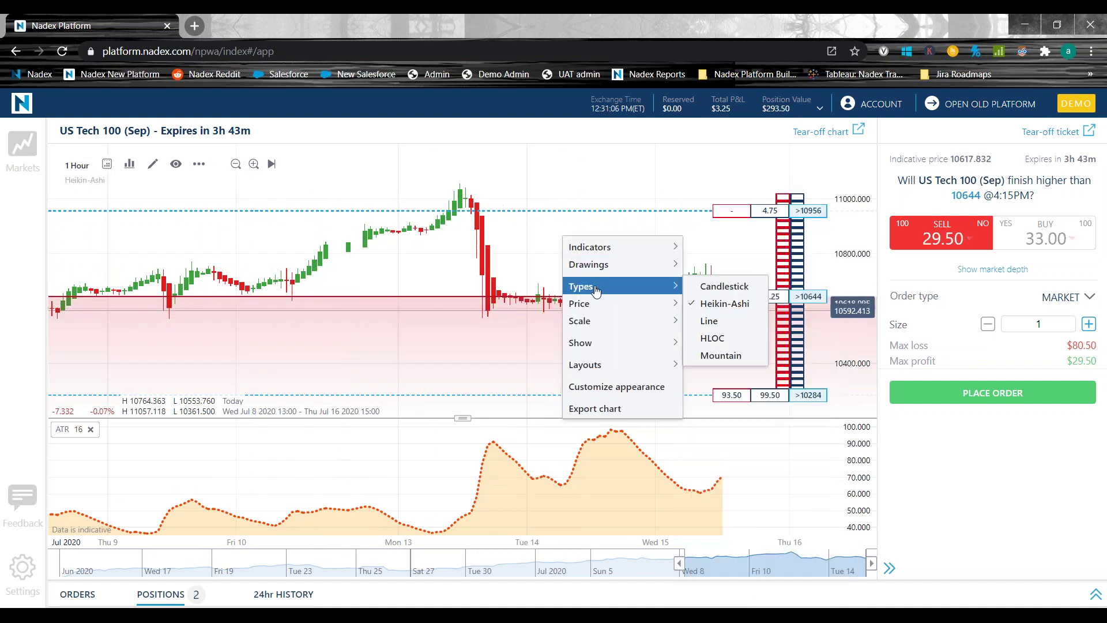
pyautogui.click(725, 286)
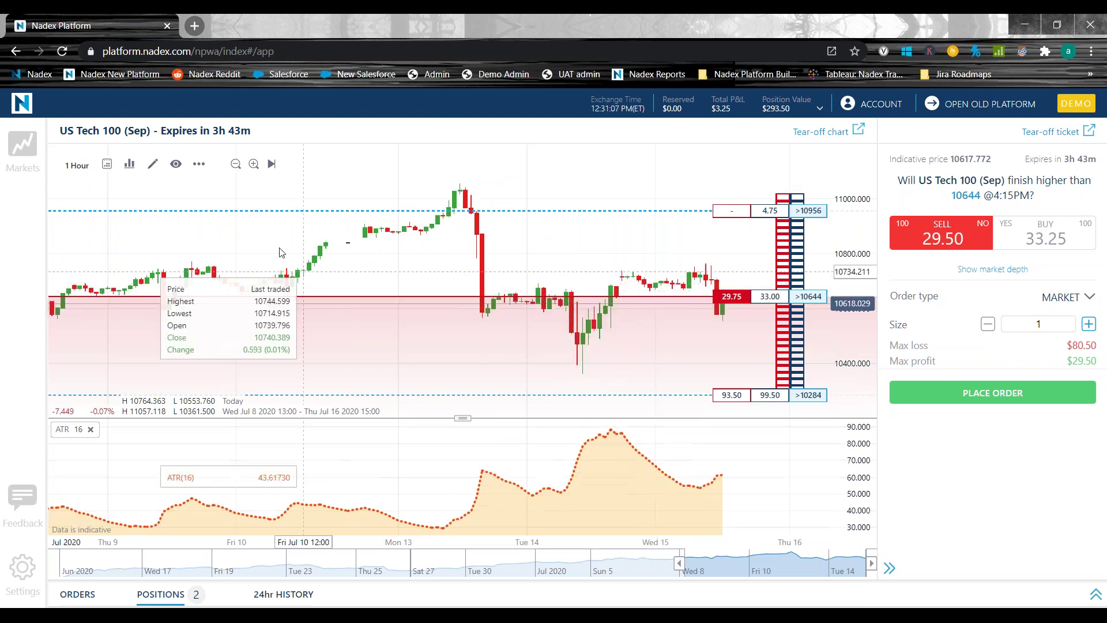
# Switch the price chart back to the Heikin-Ashi type.
pyautogui.rightClick(464, 183)
pyautogui.moveTo(553, 231)
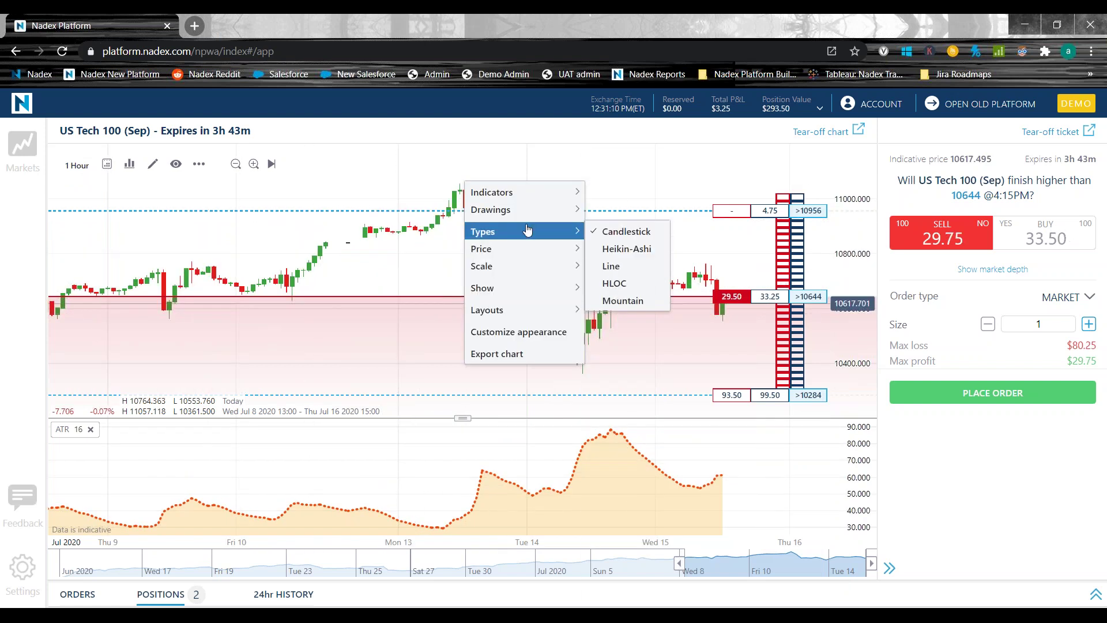
pyautogui.click(608, 249)
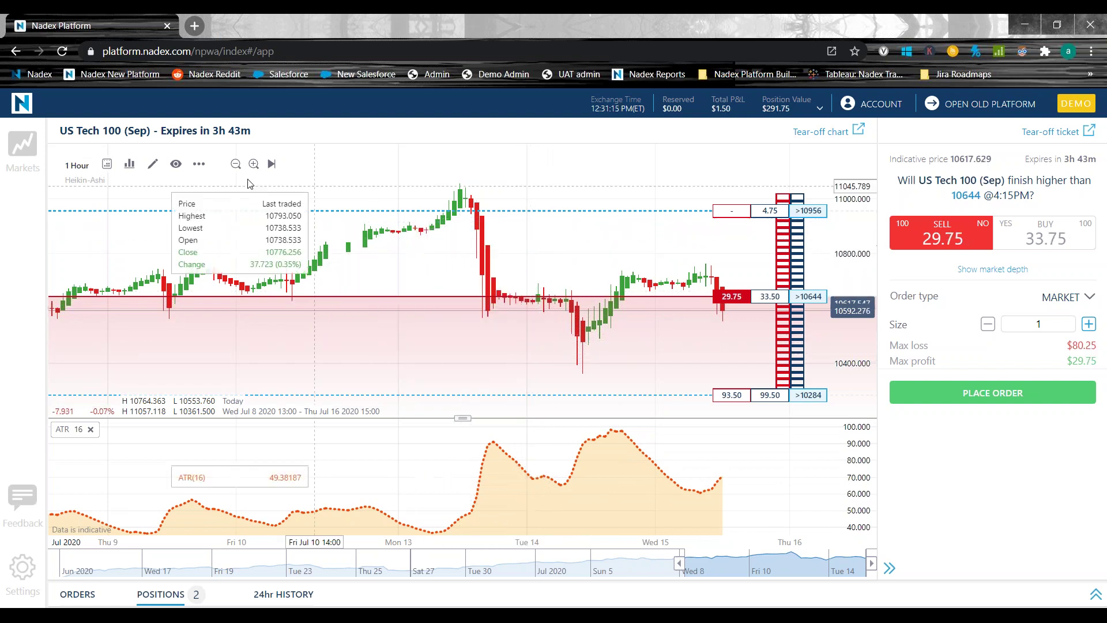
# Set the chart's time interval to 5 Mins and change the chart type to Candlestick.
pyautogui.click(77, 165)
pyautogui.click(84, 325)
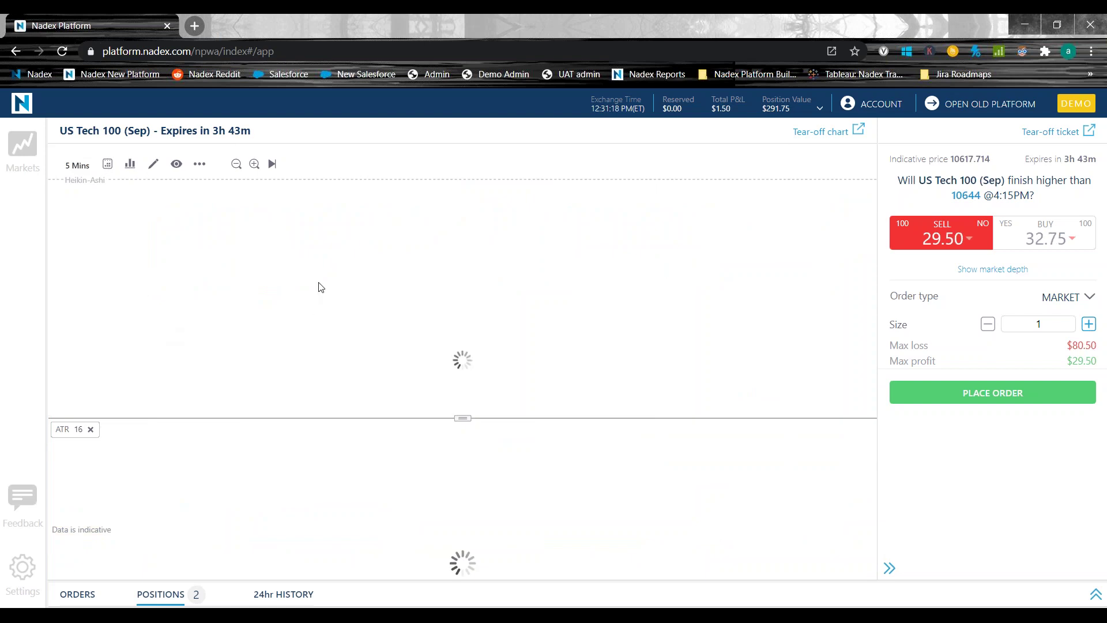
pyautogui.rightClick(686, 233)
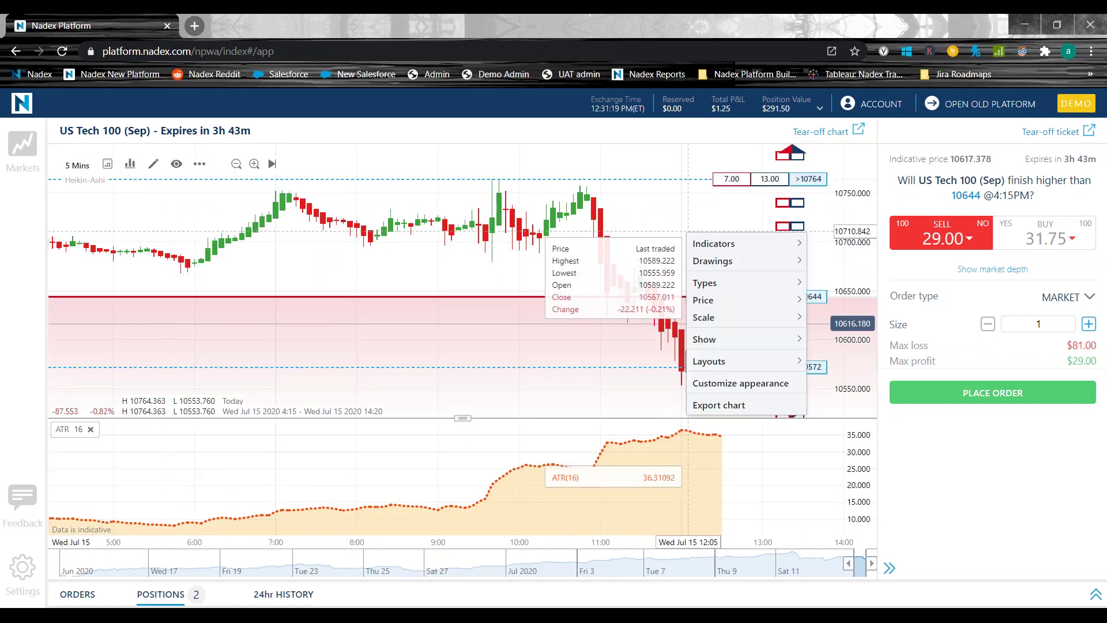
pyautogui.moveTo(739, 280)
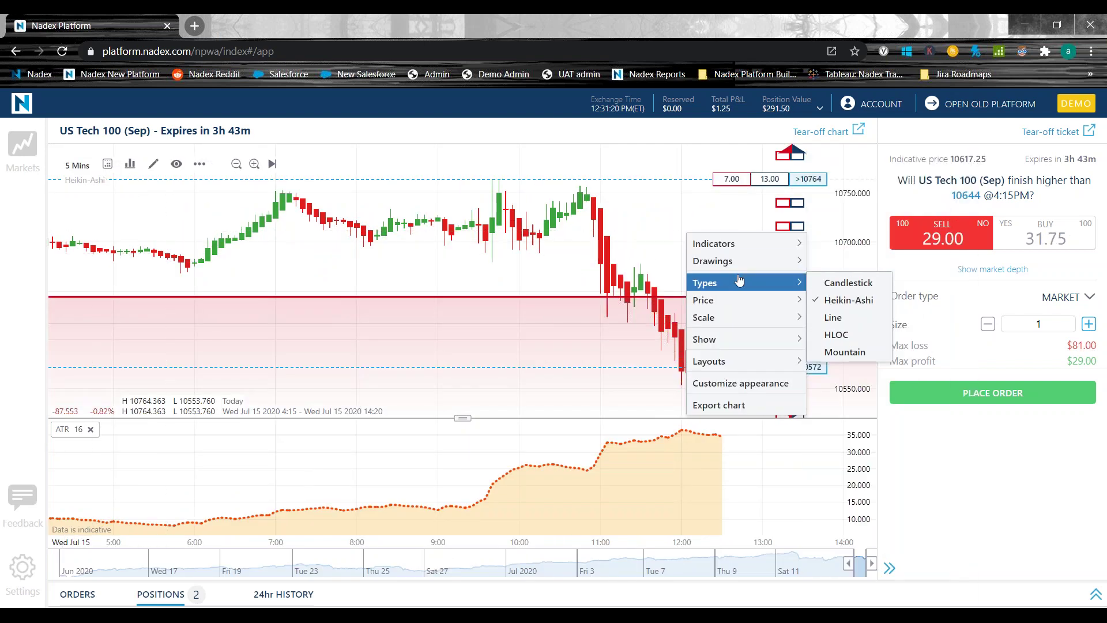
pyautogui.click(838, 282)
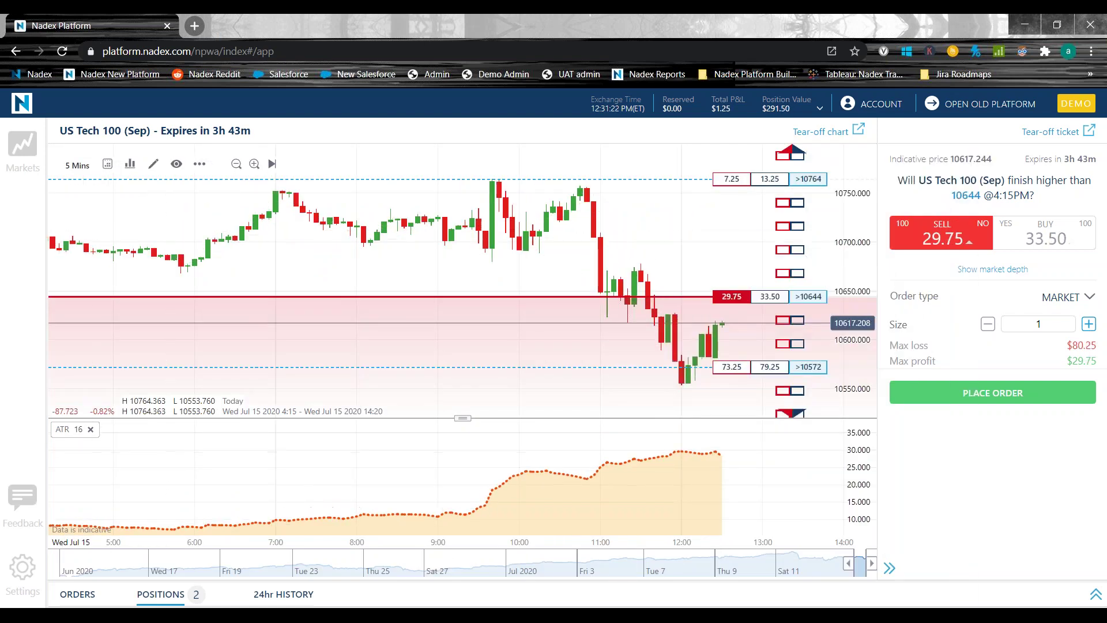
# Base the chart's prices on the Ask price.
pyautogui.rightClick(672, 203)
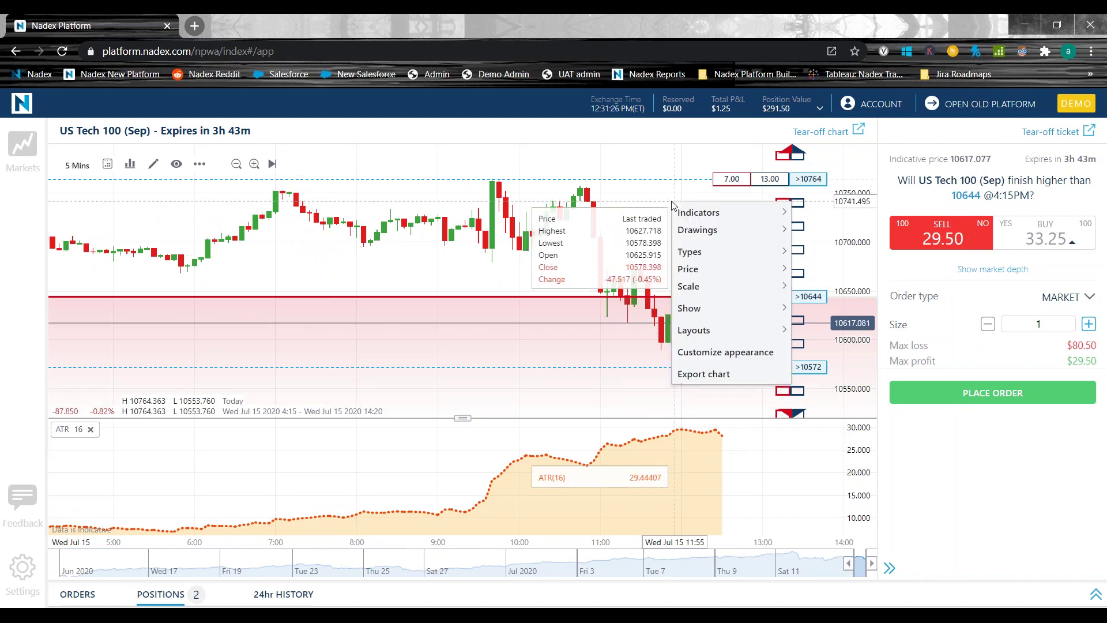
pyautogui.moveTo(683, 256)
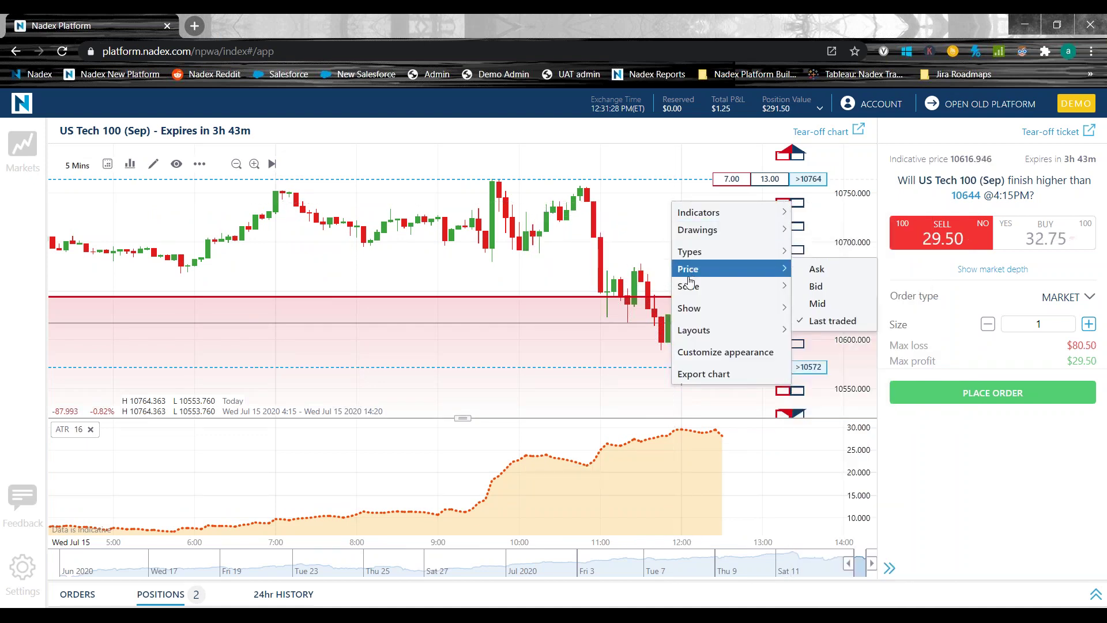
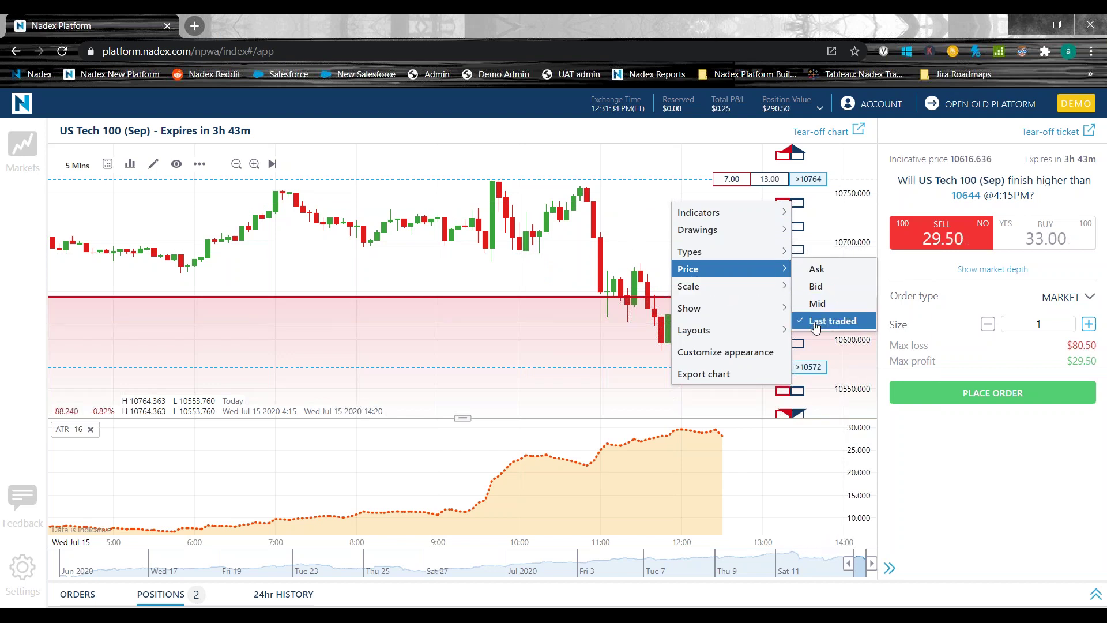
pyautogui.click(828, 269)
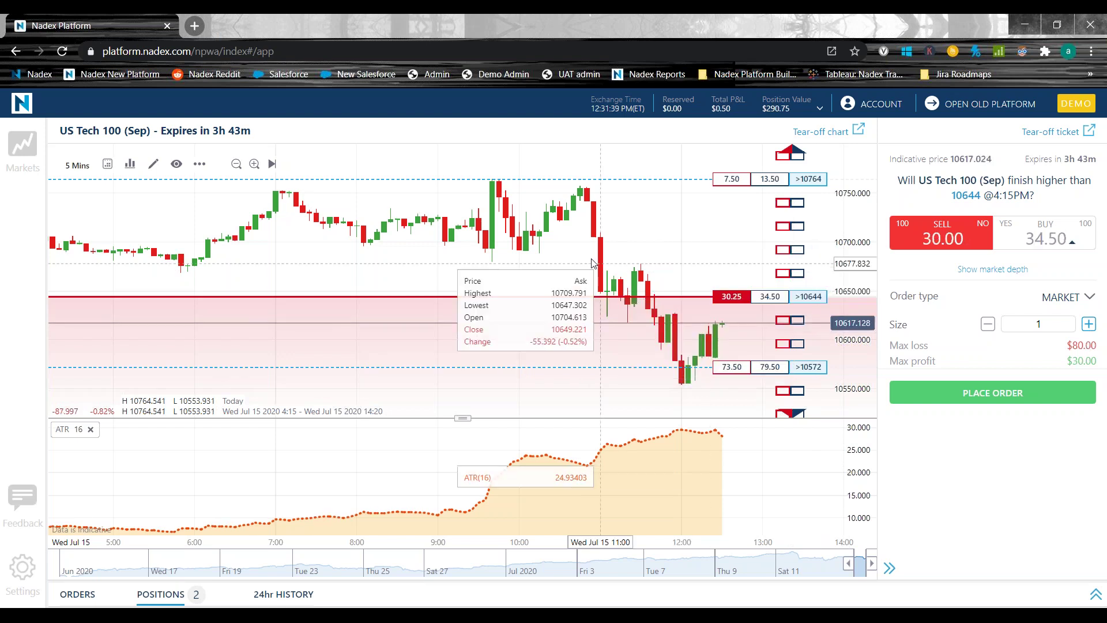
# Base the chart's prices on the Bid price.
pyautogui.rightClick(616, 213)
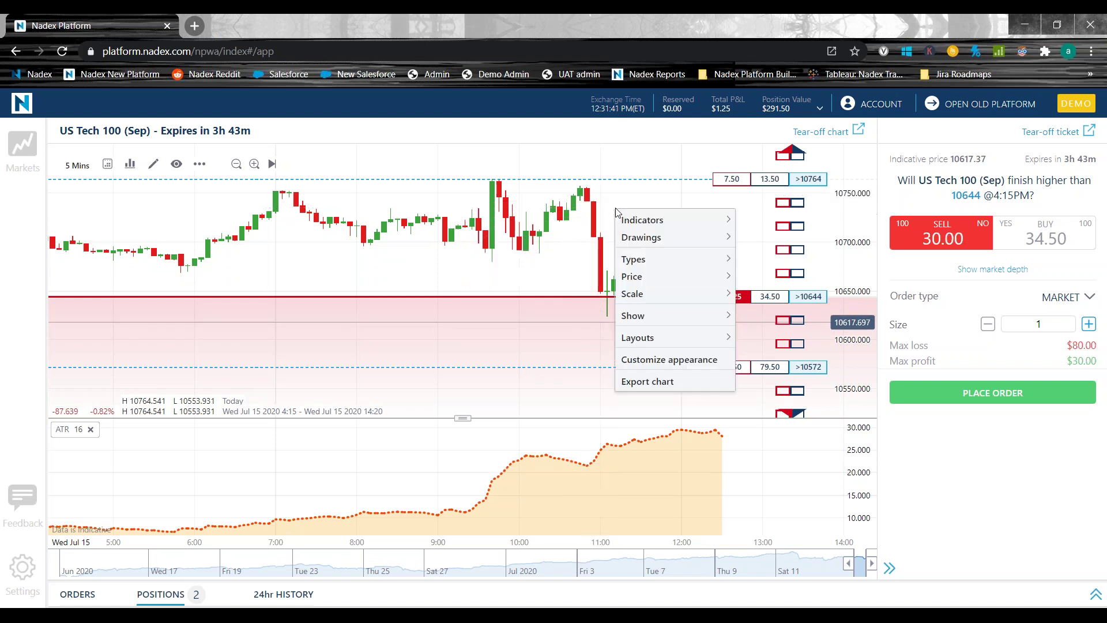
pyautogui.moveTo(669, 282)
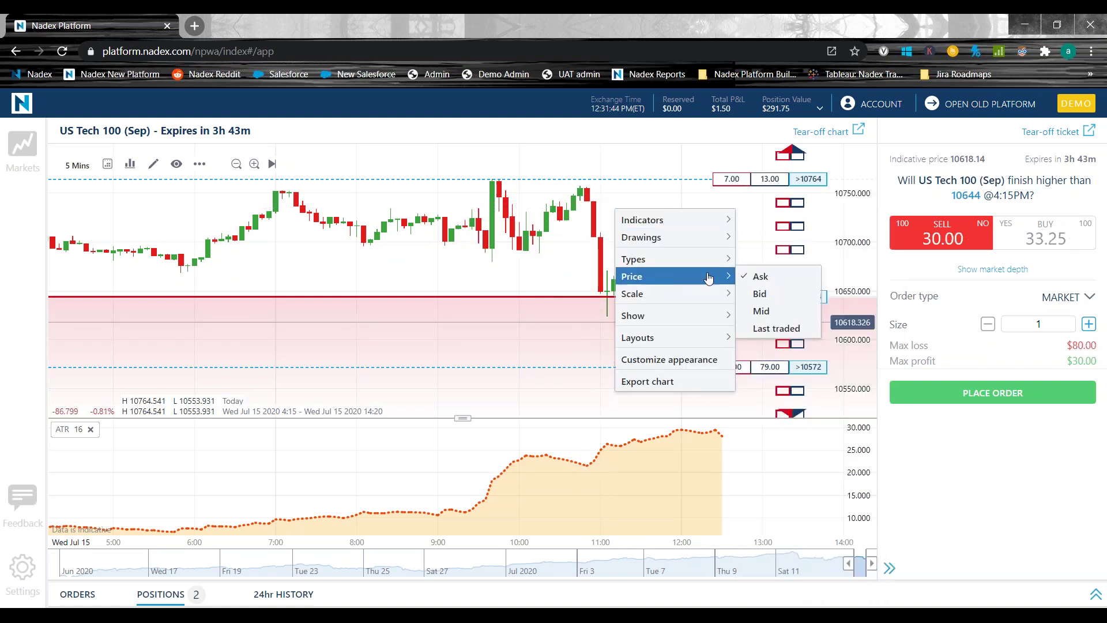
pyautogui.click(758, 293)
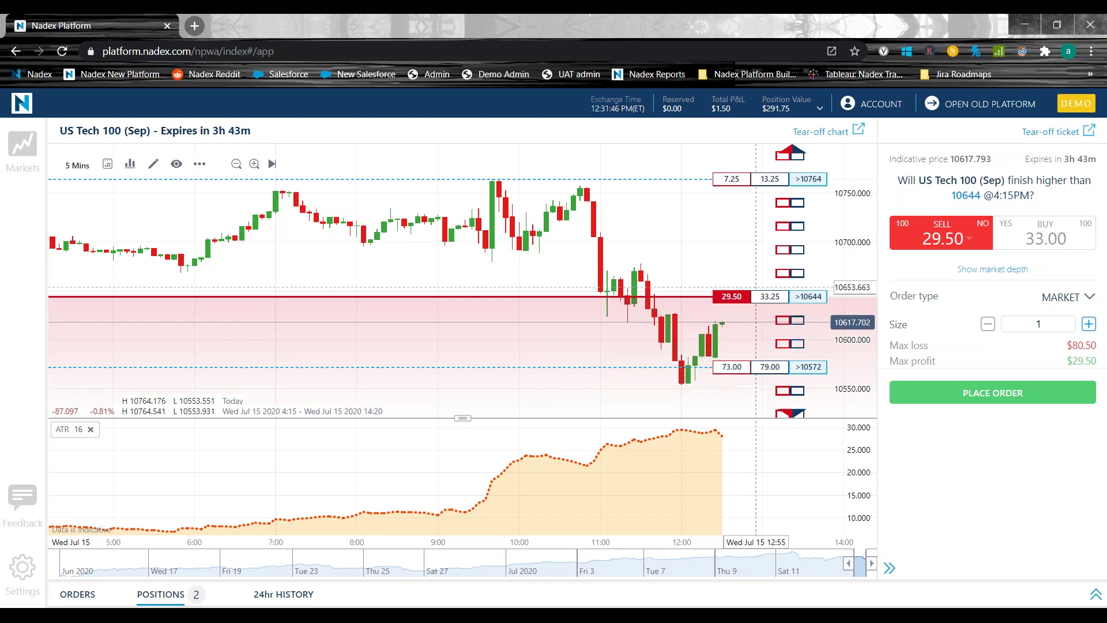
# Base the chart's prices on the Mid price.
pyautogui.rightClick(631, 206)
pyautogui.moveTo(662, 267)
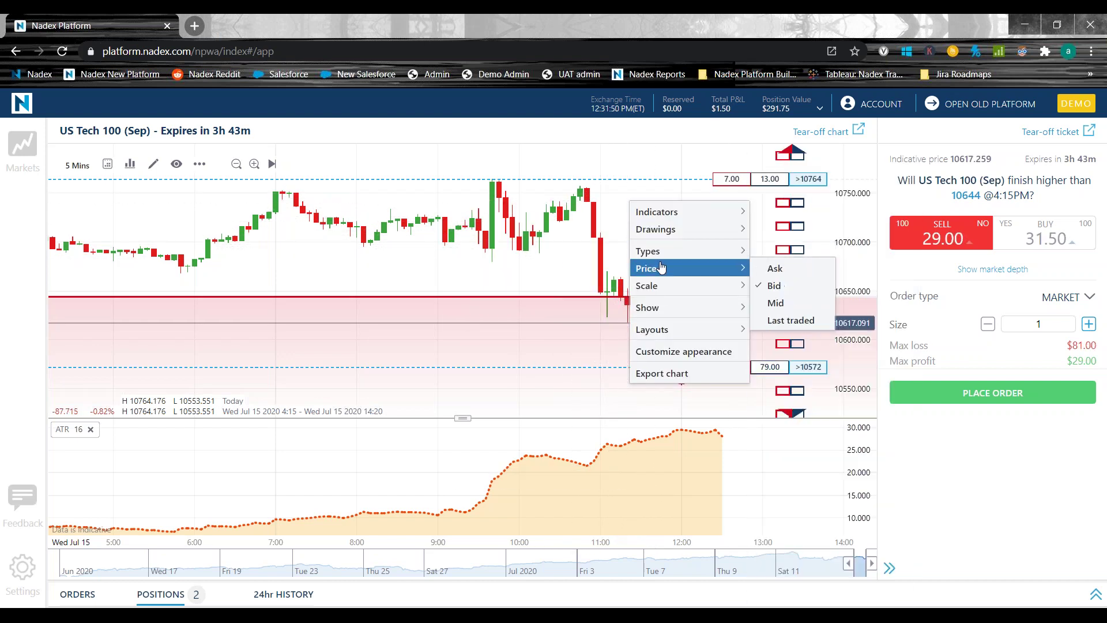
pyautogui.click(778, 303)
# Set the chart's price basis back to Last traded.
pyautogui.rightClick(641, 230)
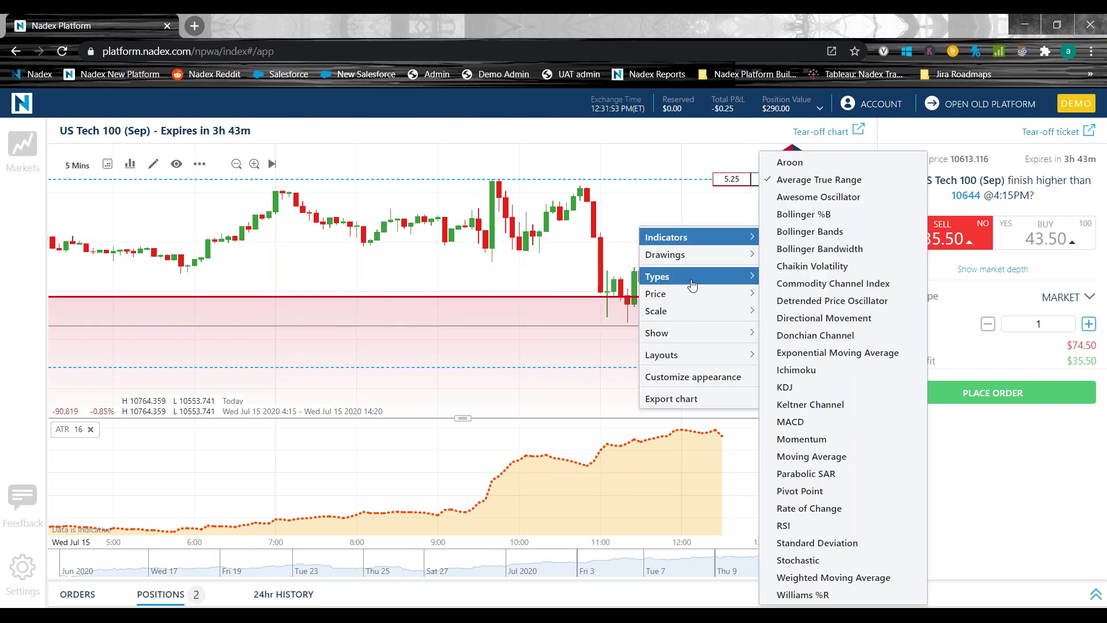
pyautogui.moveTo(719, 294)
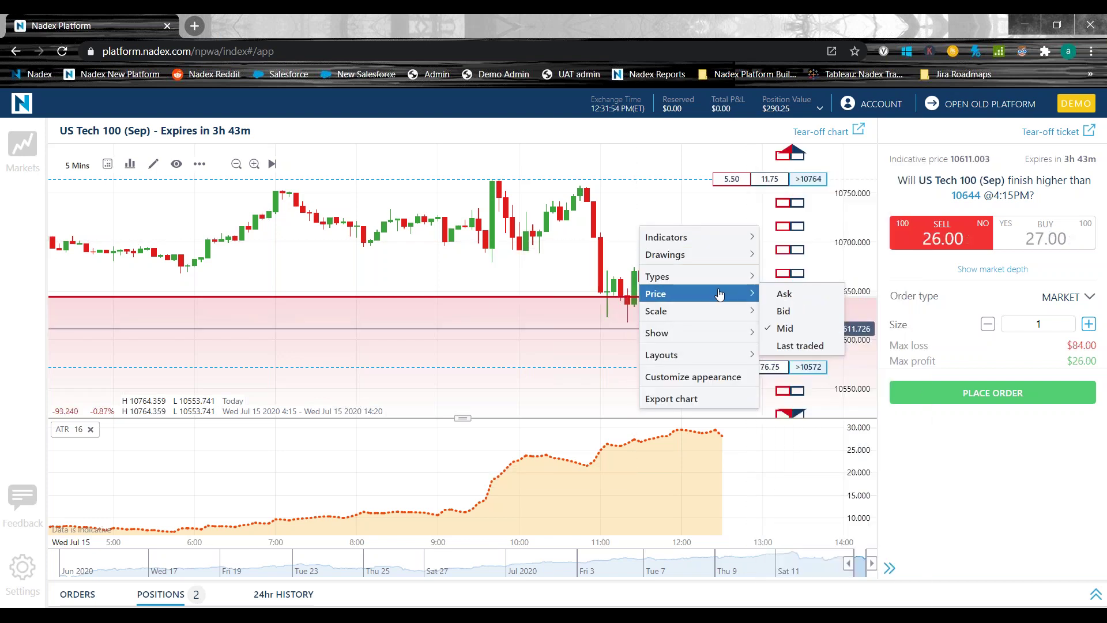
pyautogui.click(787, 348)
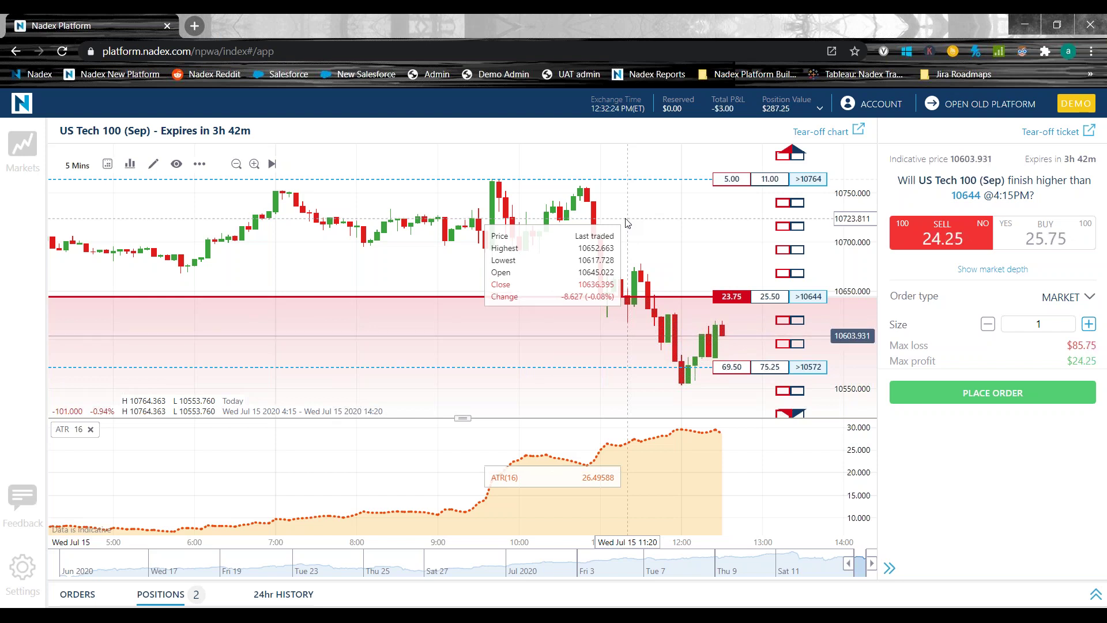
pyautogui.rightClick(627, 222)
pyautogui.moveTo(681, 292)
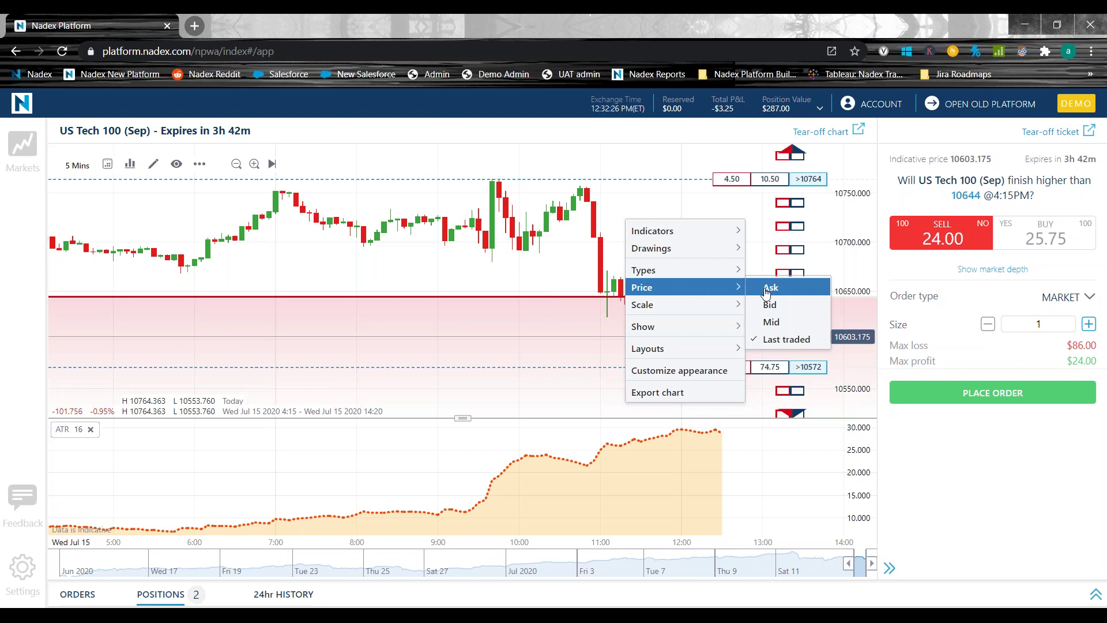
pyautogui.moveTo(742, 326)
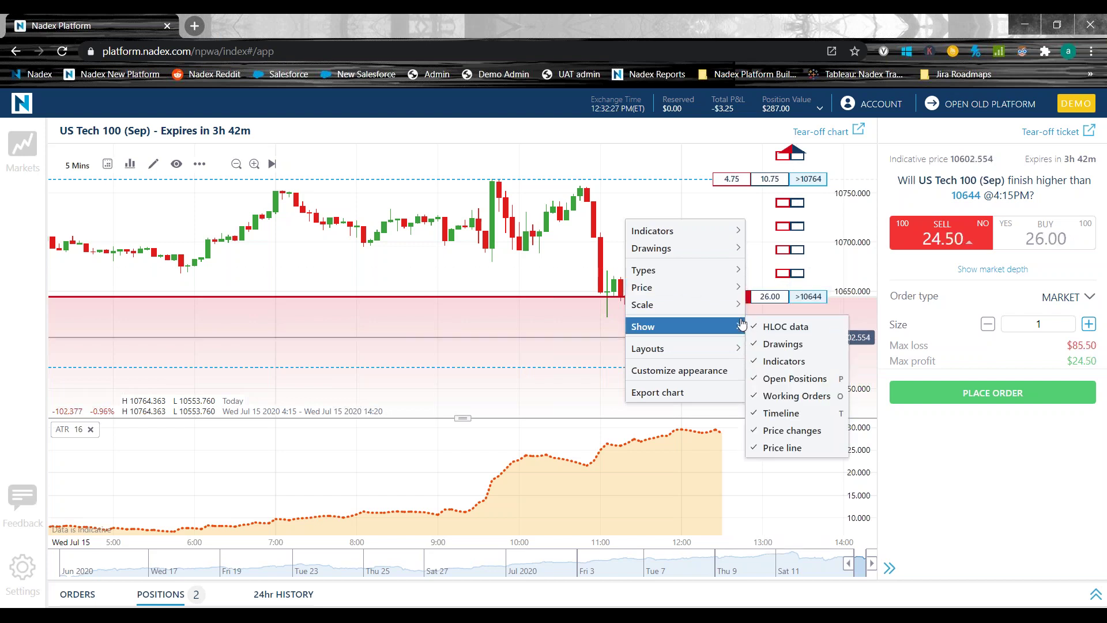
pyautogui.click(654, 220)
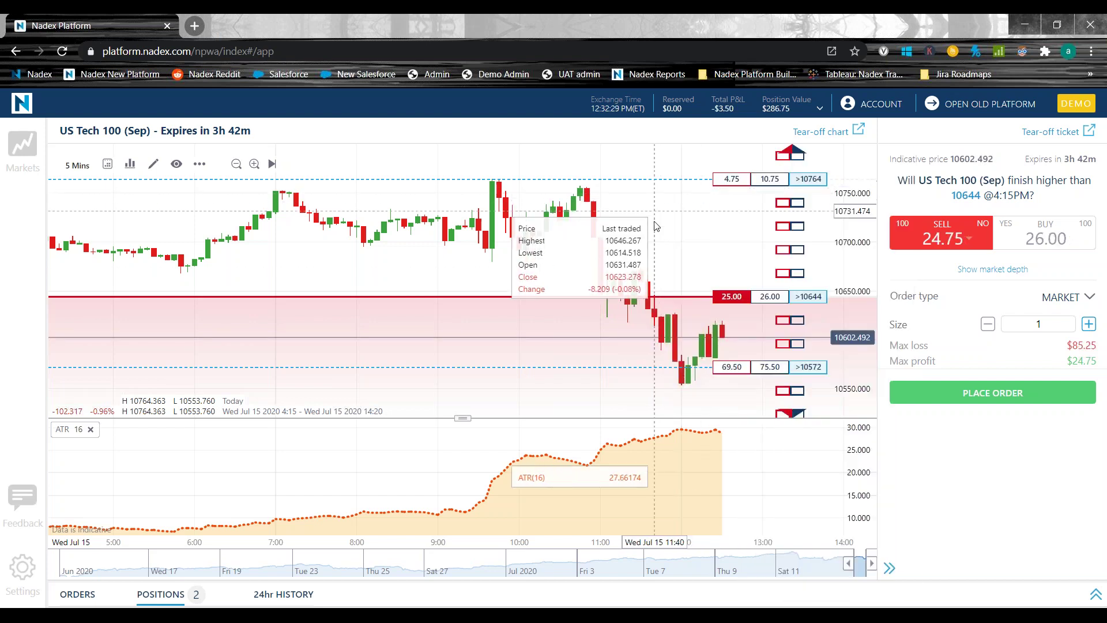
pyautogui.moveTo(652, 230); pyautogui.dragTo(644, 231)
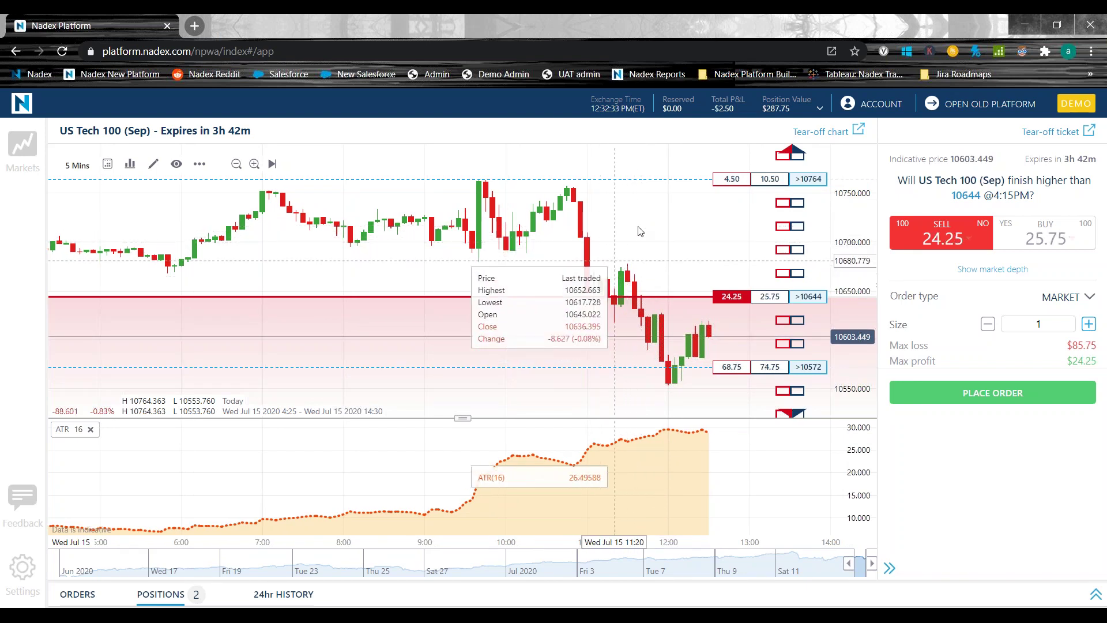
pyautogui.rightClick(651, 197)
pyautogui.moveTo(686, 284)
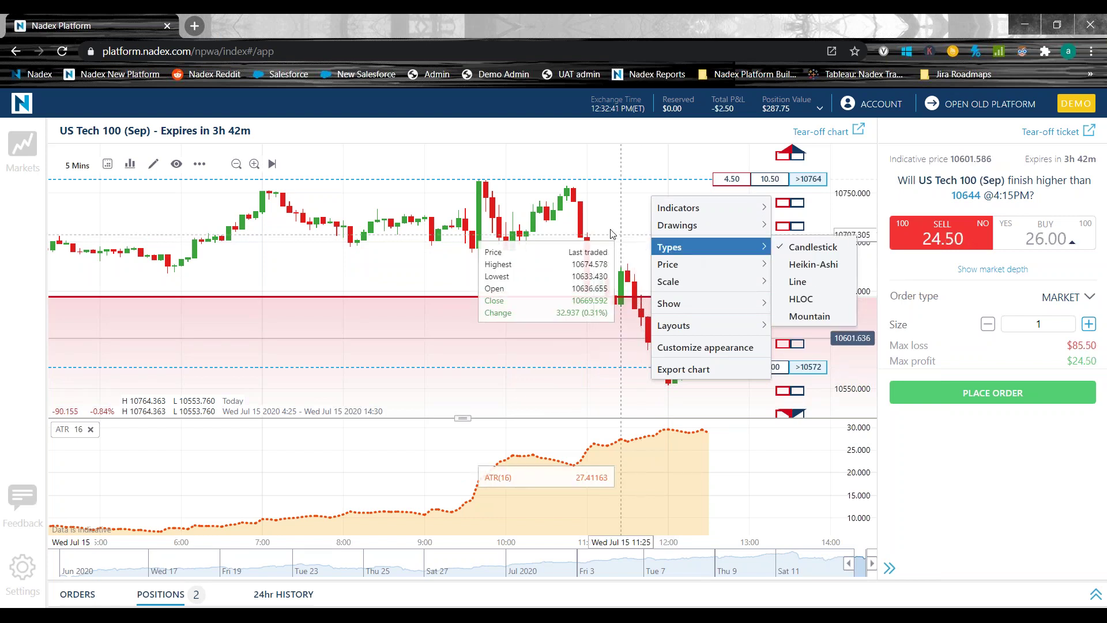
pyautogui.click(680, 190)
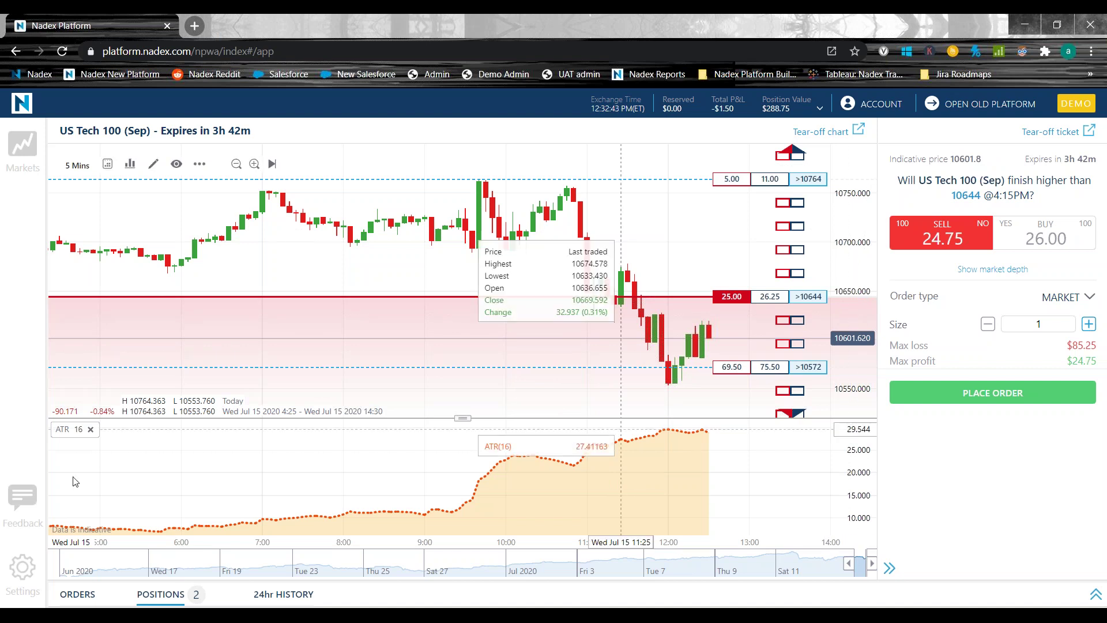
# Remove the ATR indicator from the chart.
pyautogui.click(90, 429)
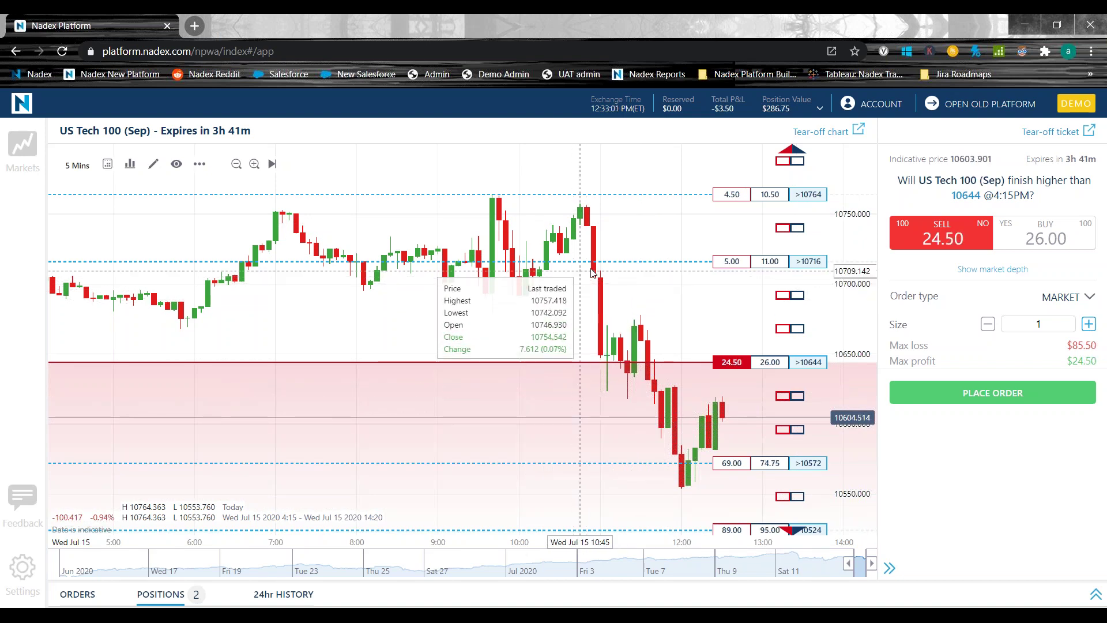
# Change the chart's price scale to Percentage.
pyautogui.rightClick(844, 262)
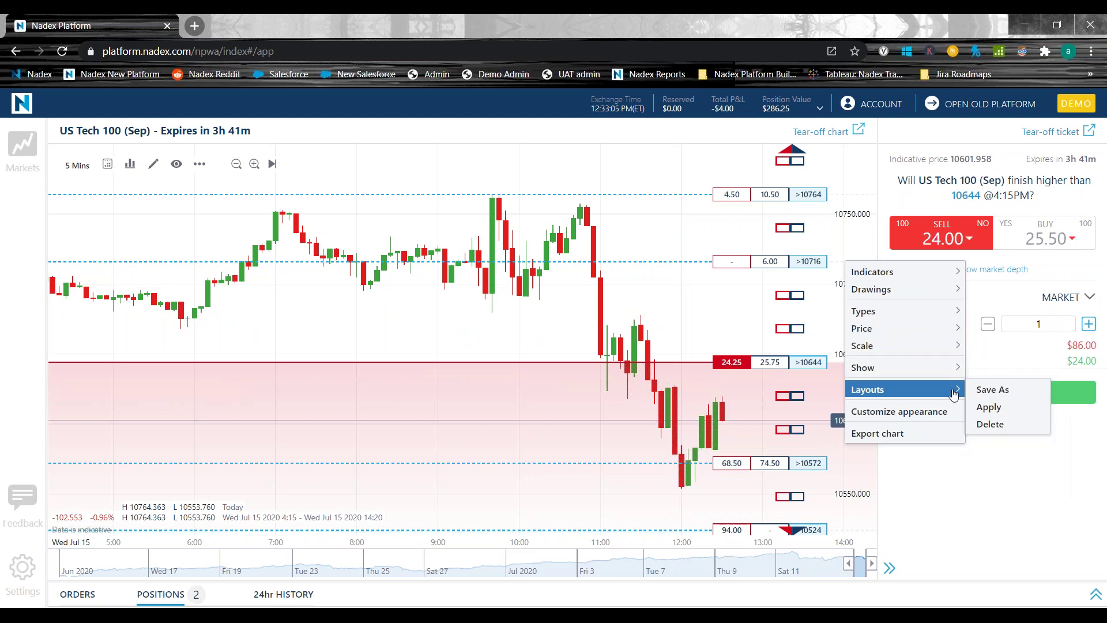
pyautogui.moveTo(893, 352)
pyautogui.click(1009, 363)
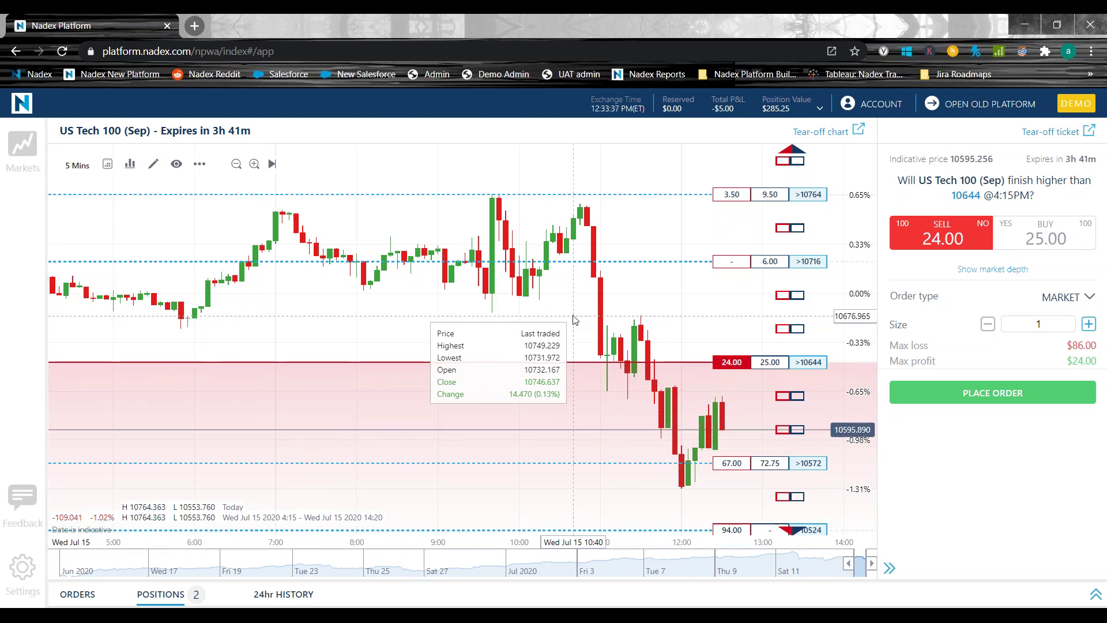
# Set the chart's price scale back to Linear.
pyautogui.rightClick(669, 322)
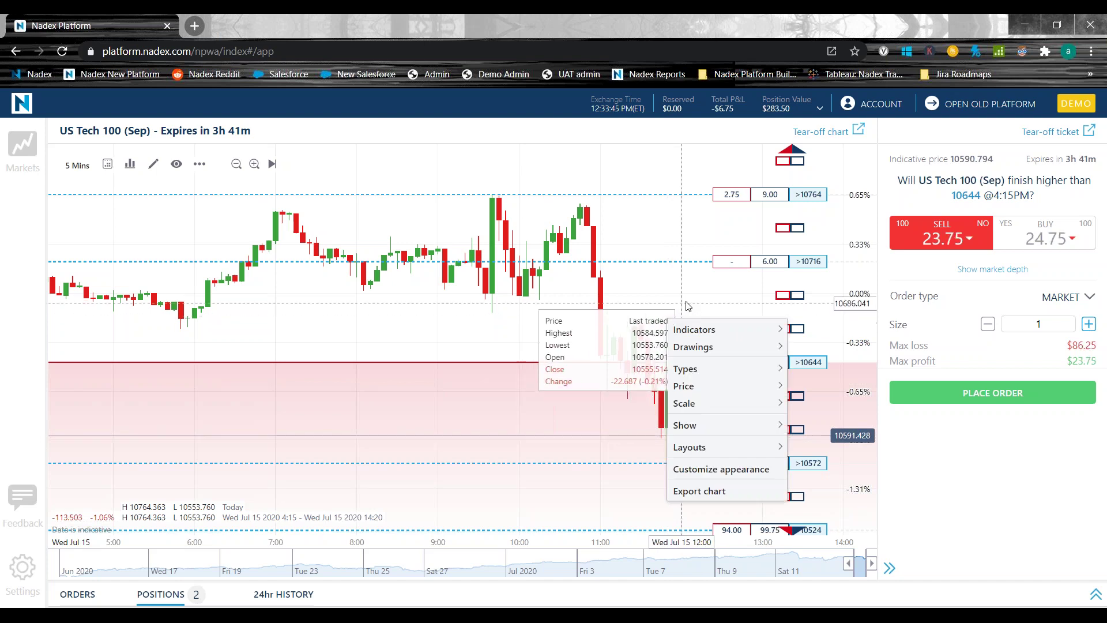
pyautogui.moveTo(692, 404)
pyautogui.click(800, 404)
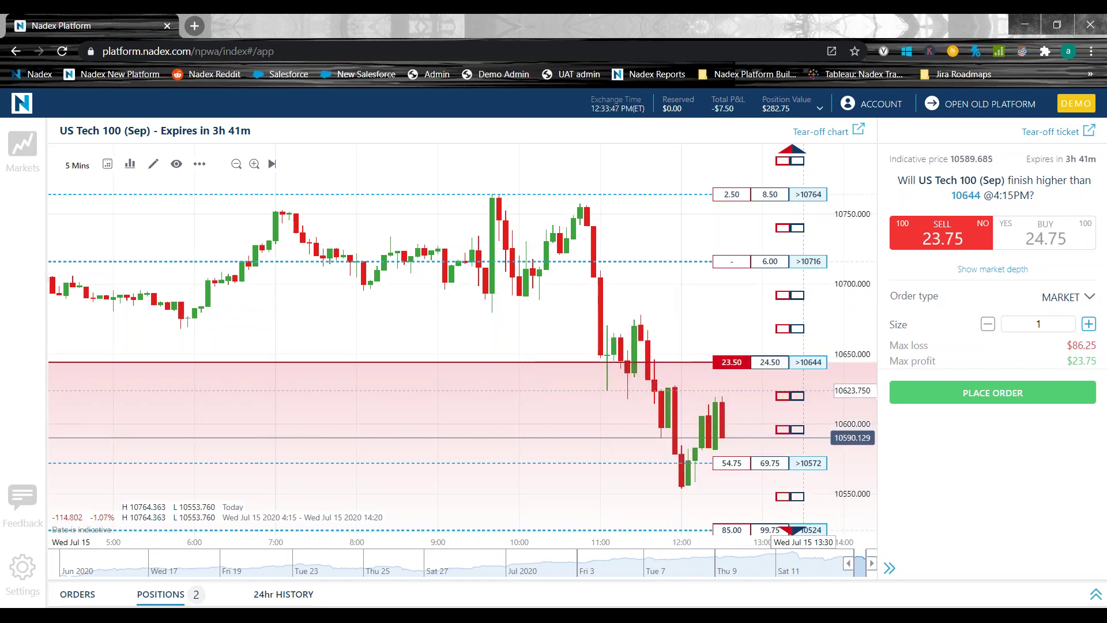
# Draw an arrow on the chart just above the 10644 strike line, around the 8:30 mark.
pyautogui.rightClick(742, 298)
pyautogui.moveTo(761, 402)
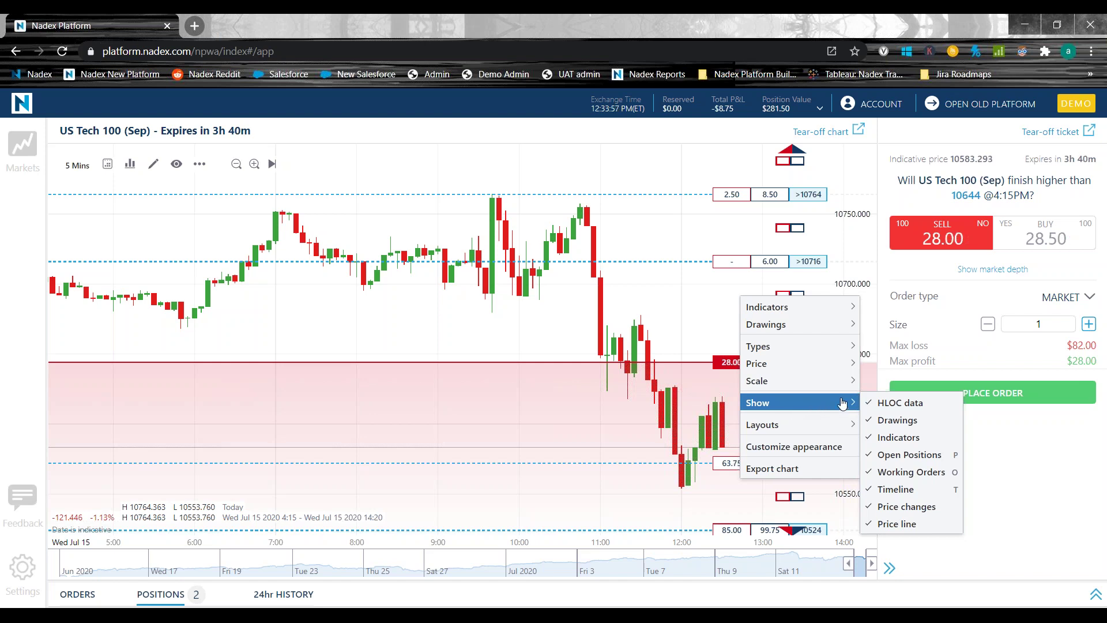
pyautogui.rightClick(666, 238)
pyautogui.moveTo(767, 264)
pyautogui.click(814, 261)
pyautogui.moveTo(445, 312); pyautogui.dragTo(384, 346)
# Examine the Layouts, Price and Show options available for the chart.
pyautogui.rightClick(669, 285)
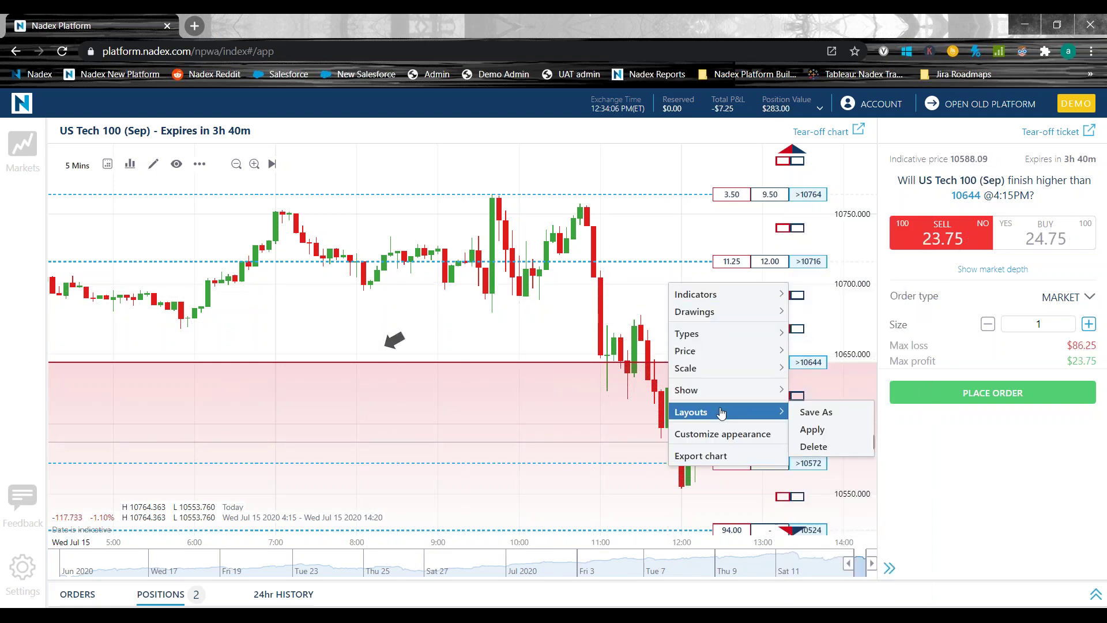
pyautogui.moveTo(726, 394)
pyautogui.click(823, 408)
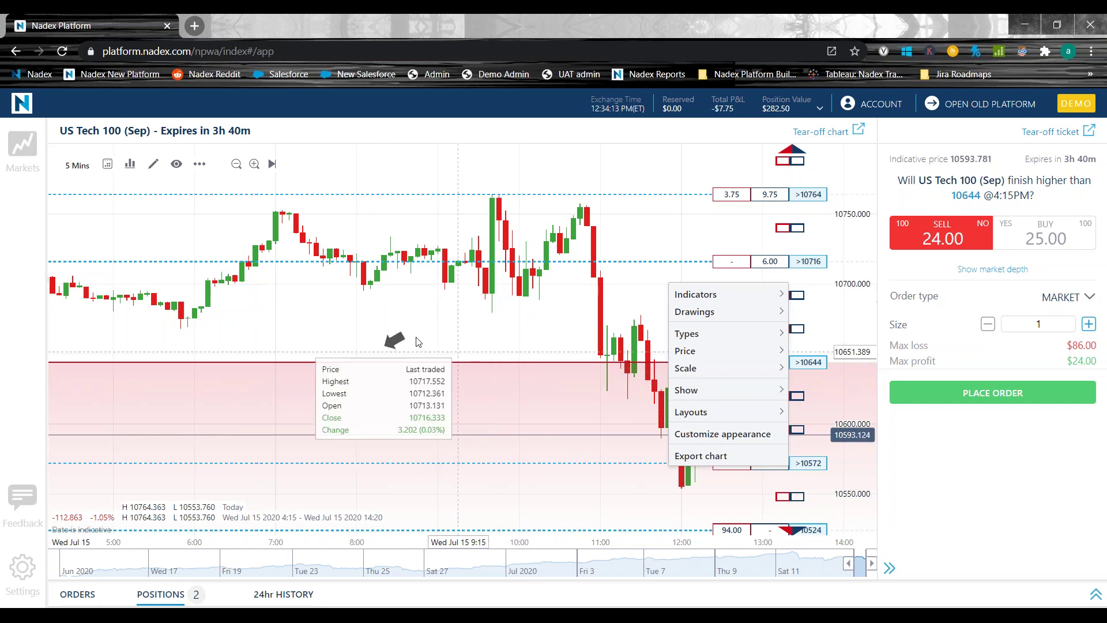
pyautogui.moveTo(738, 396)
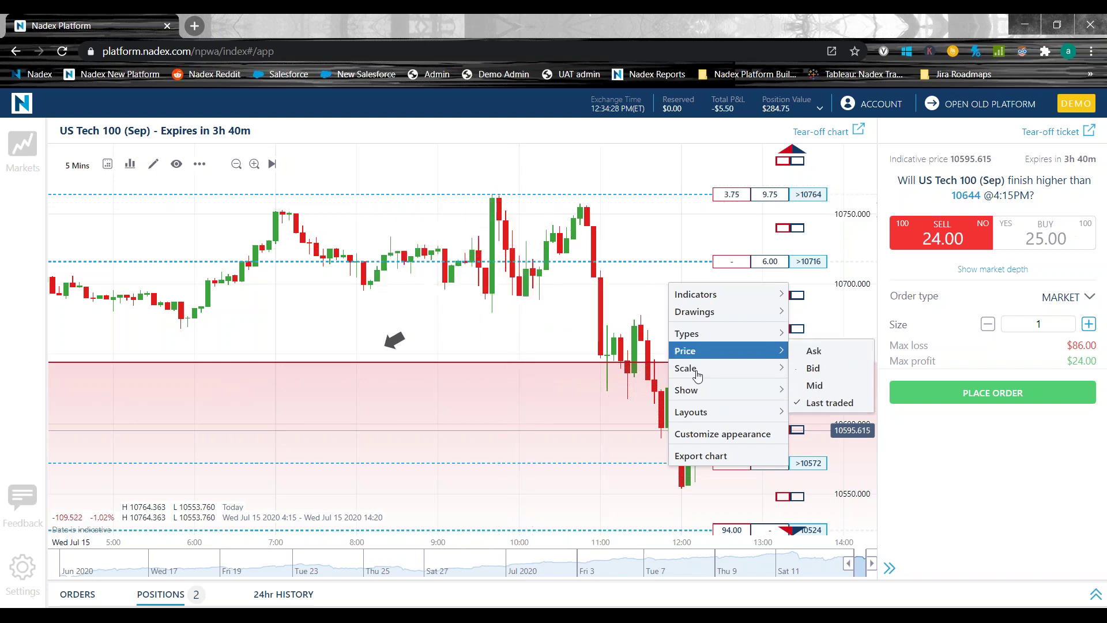
pyautogui.moveTo(721, 311)
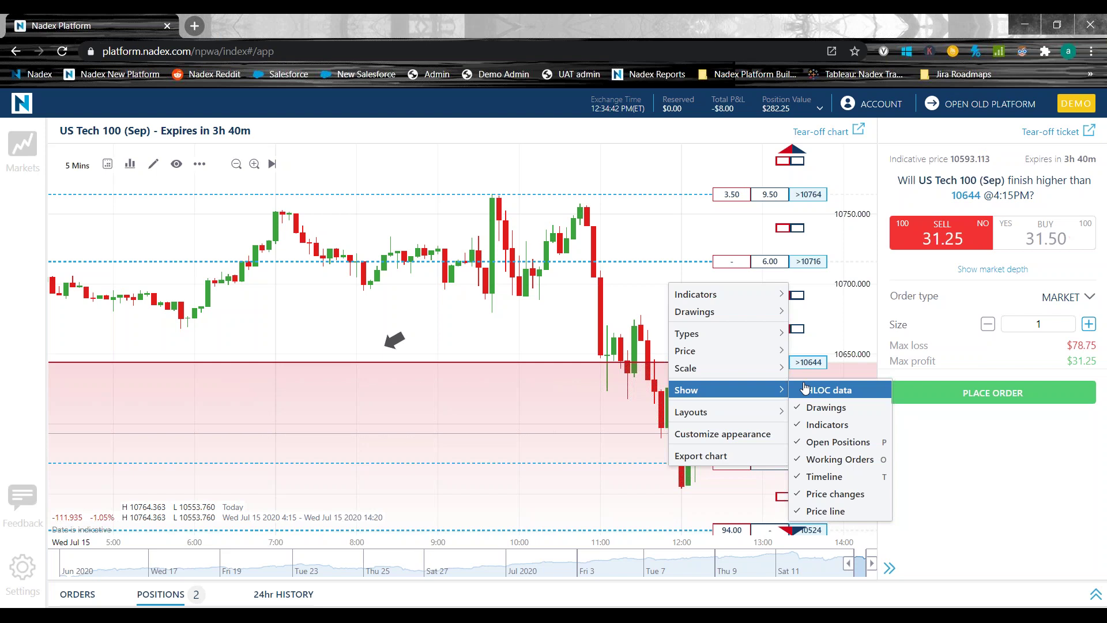
pyautogui.click(805, 389)
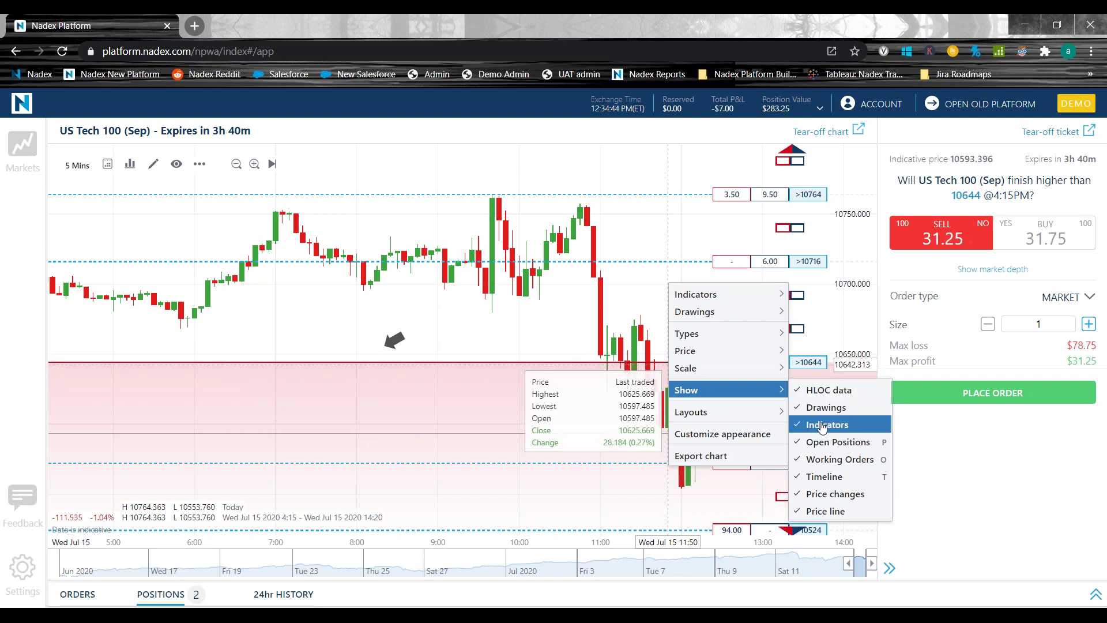
# Add the Donchian Channel indicator to the chart.
pyautogui.rightClick(397, 204)
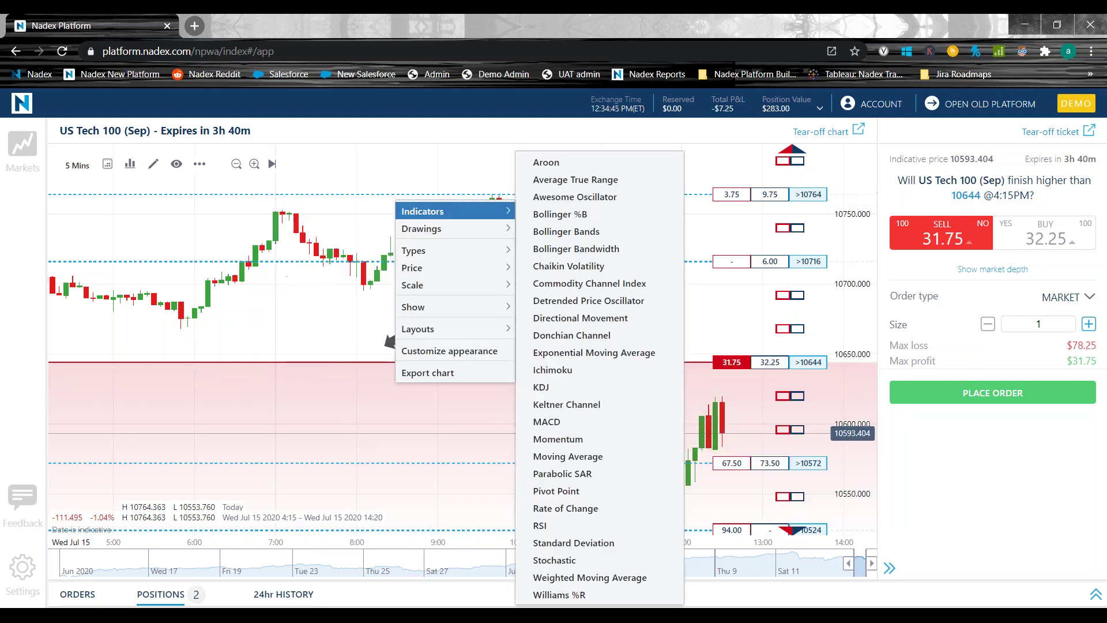
pyautogui.moveTo(467, 215)
pyautogui.click(571, 335)
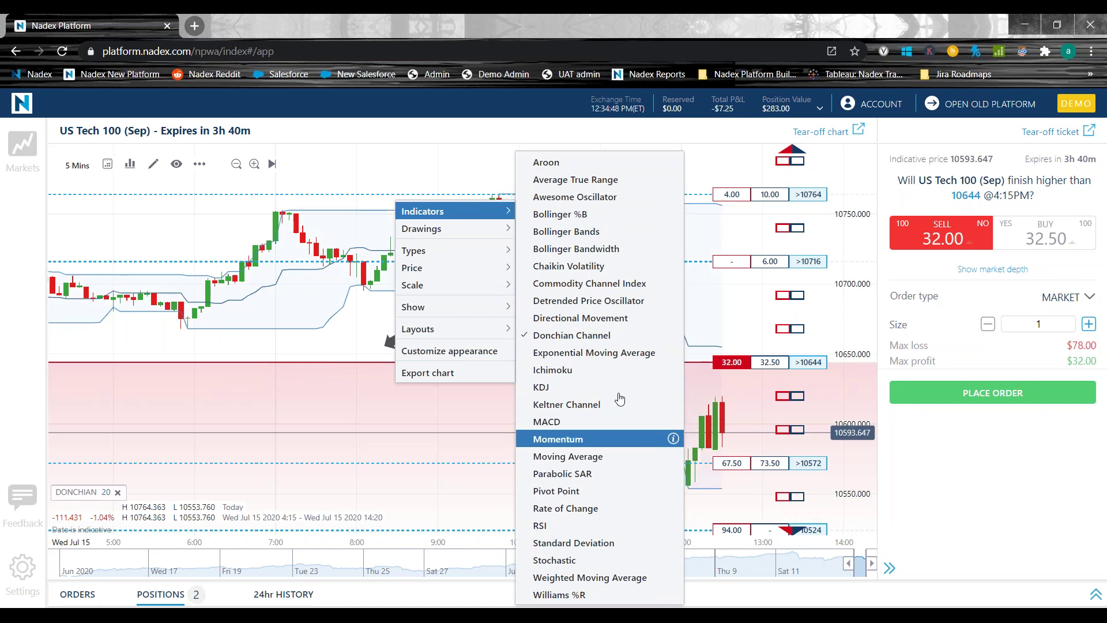
pyautogui.click(406, 139)
# Hide the indicators on the chart and show them again.
pyautogui.rightClick(616, 220)
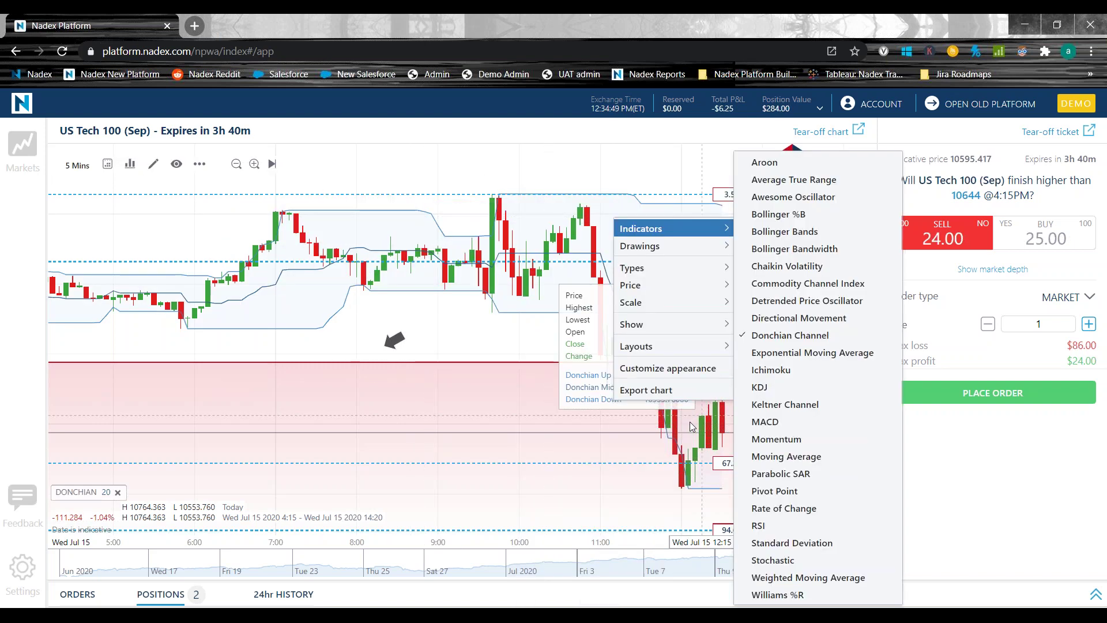
pyautogui.moveTo(669, 324)
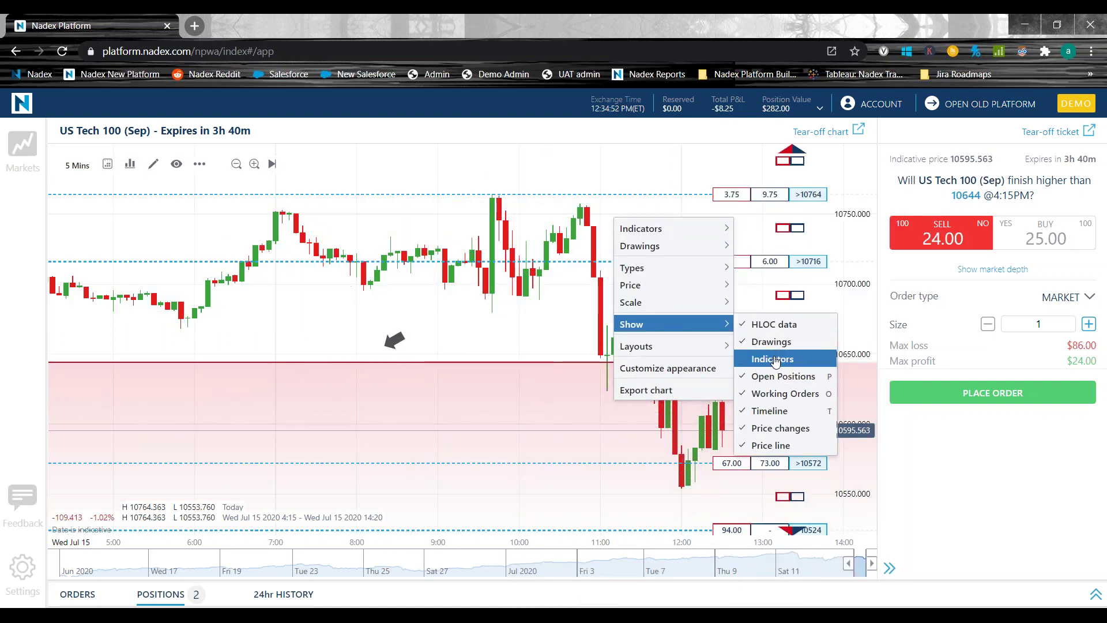
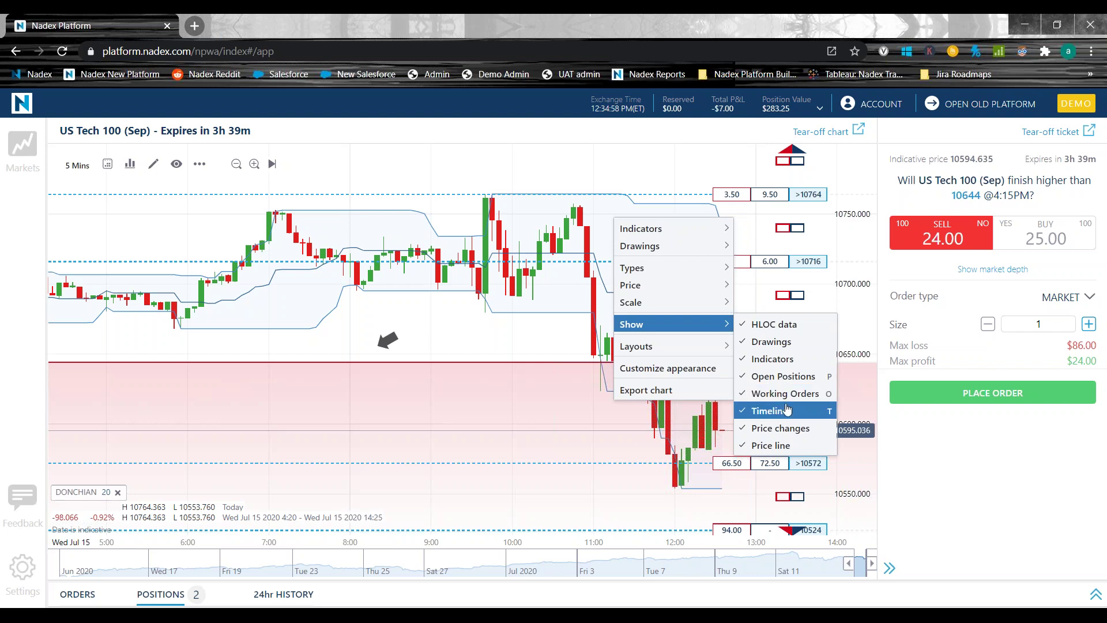
pyautogui.click(782, 410)
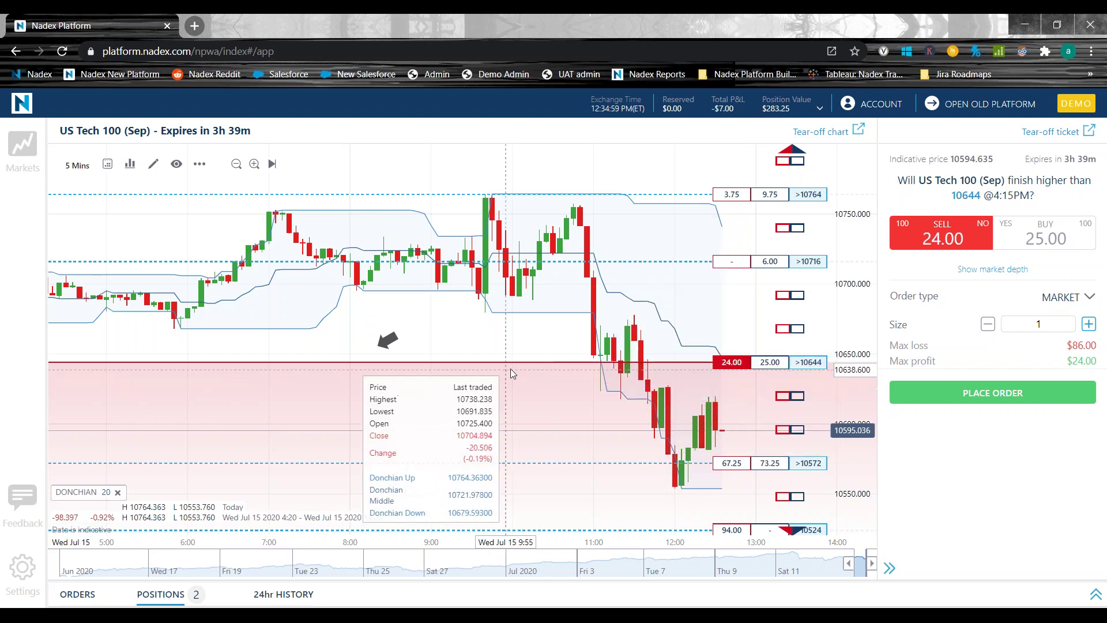
# Buy 1 contract of US Tech 100 (Sep) above 10644 with a market order.
pyautogui.click(770, 361)
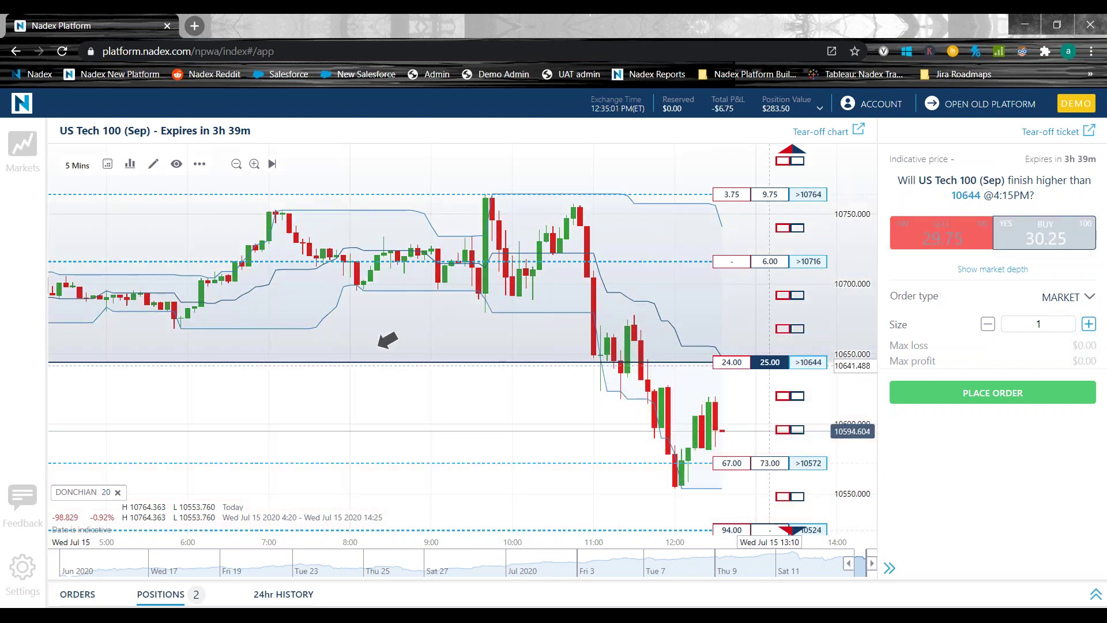
pyautogui.click(1008, 398)
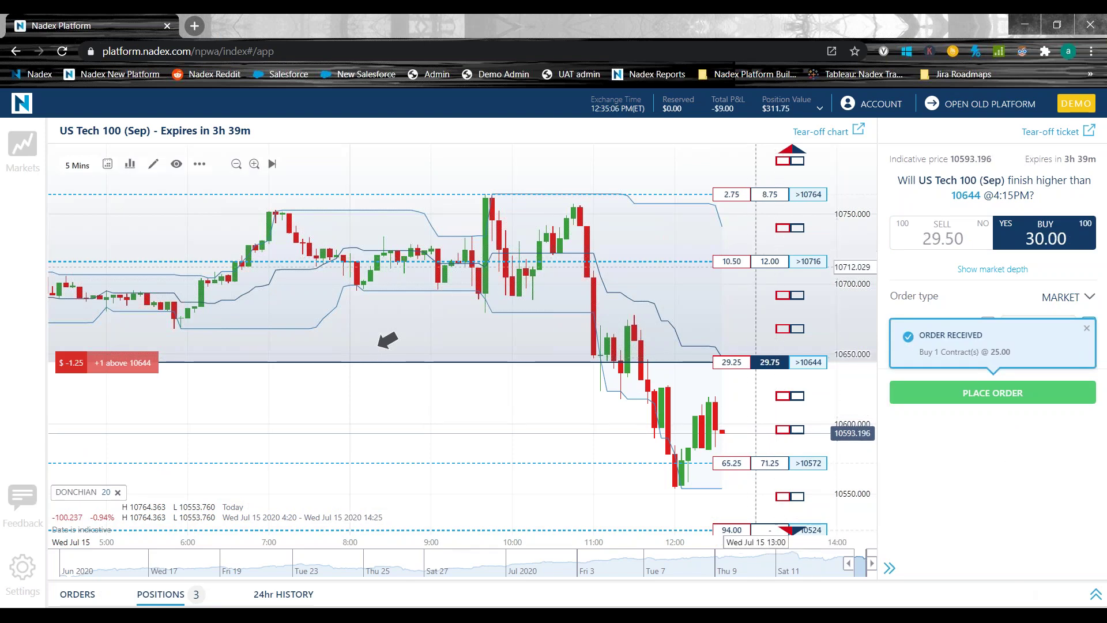
# Place a Limit GTC buy order for 1 contract above 10716 at a price of 5.
pyautogui.click(731, 264)
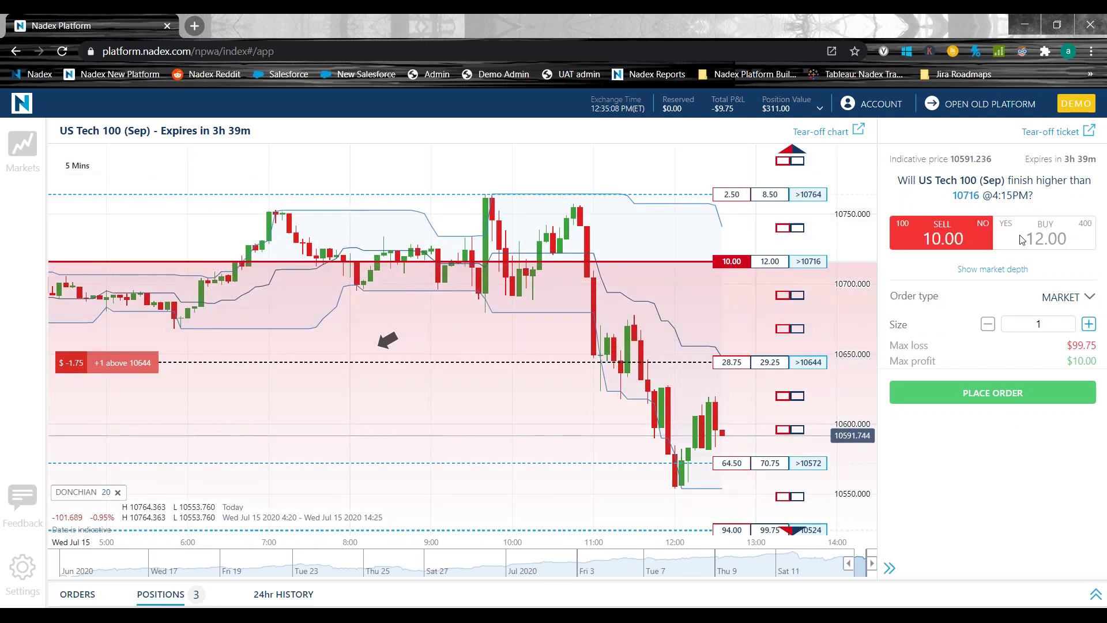
pyautogui.click(1050, 245)
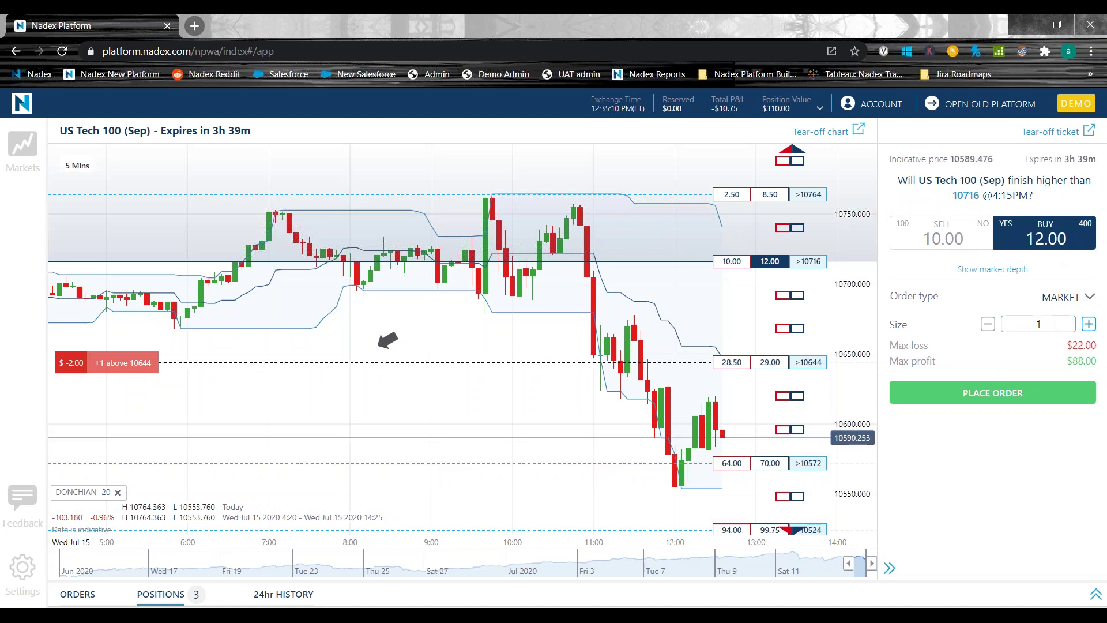
pyautogui.click(1055, 297)
pyautogui.click(1058, 331)
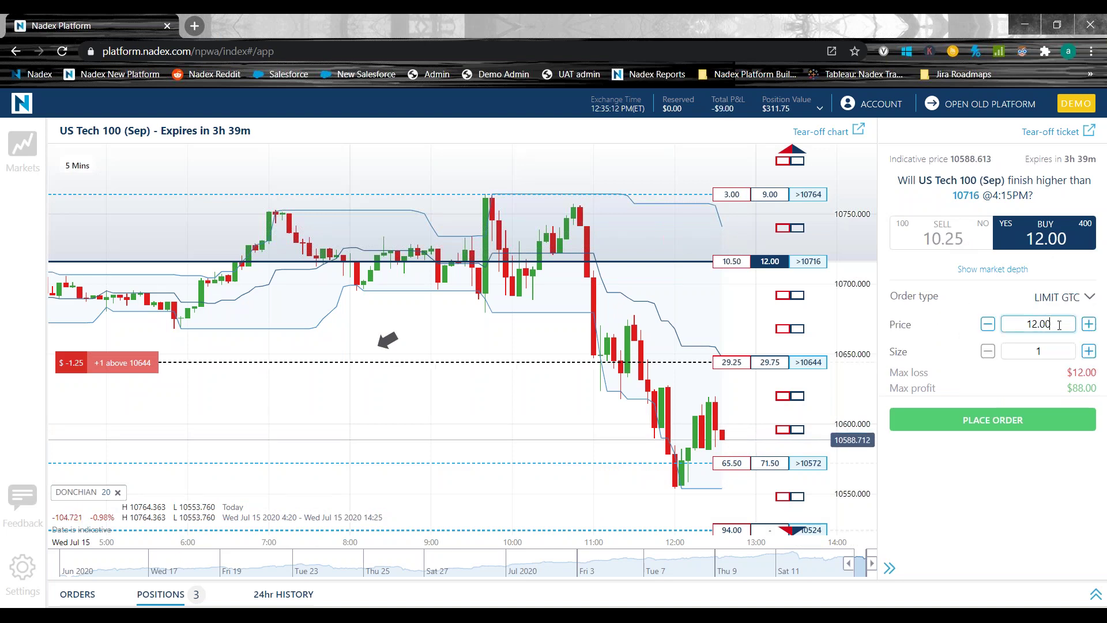
pyautogui.click(1015, 426)
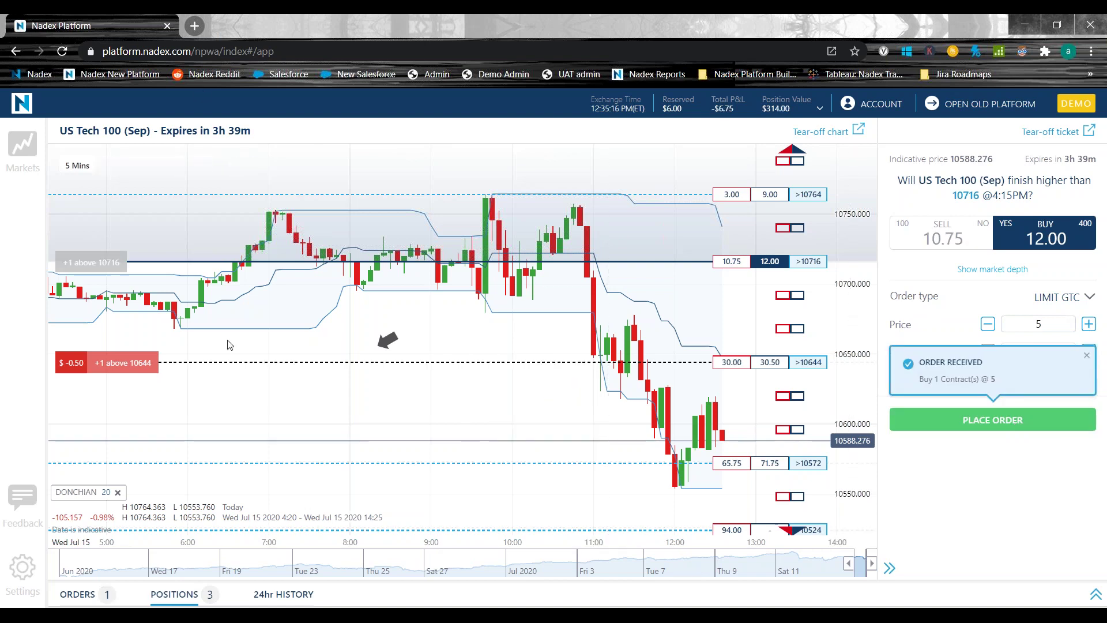
# Expand the account activity list and review the working orders and the open positions.
pyautogui.click(1094, 599)
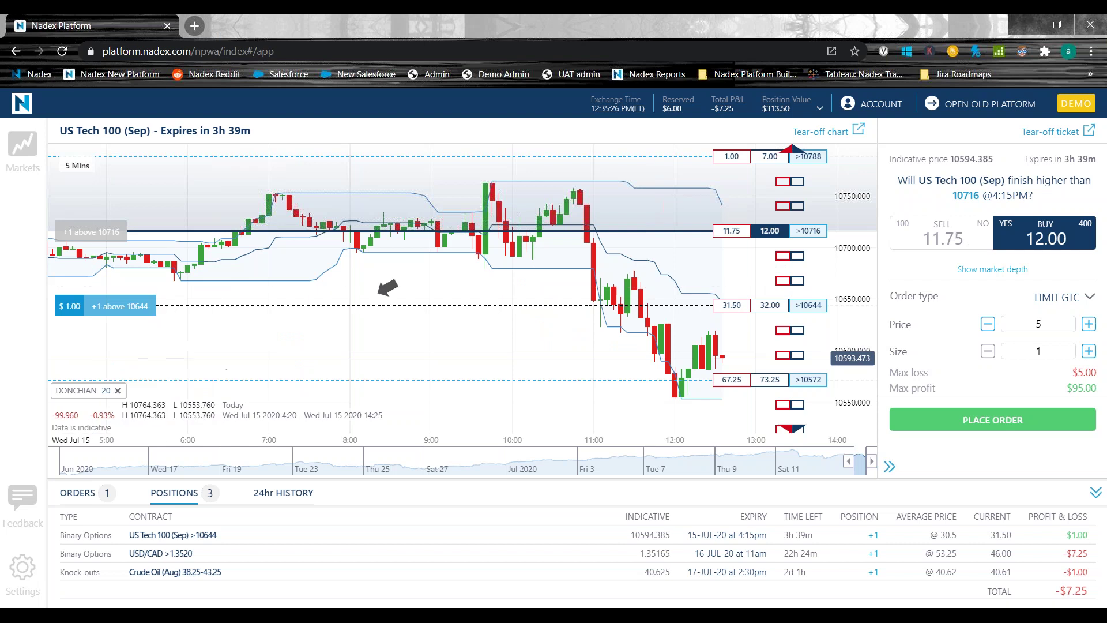
pyautogui.click(78, 493)
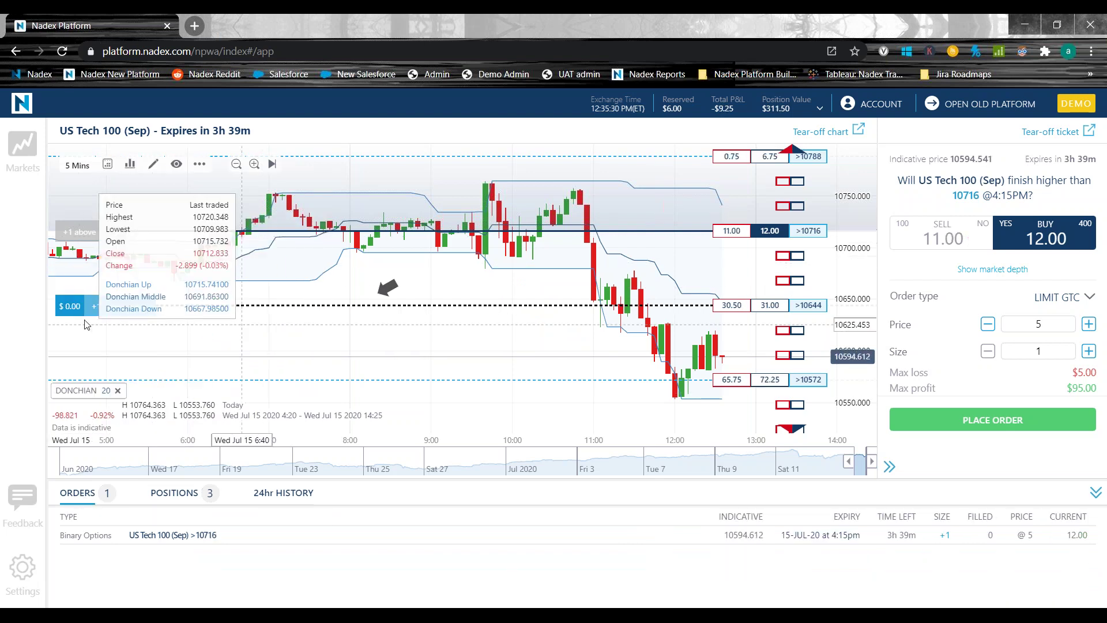
pyautogui.click(174, 493)
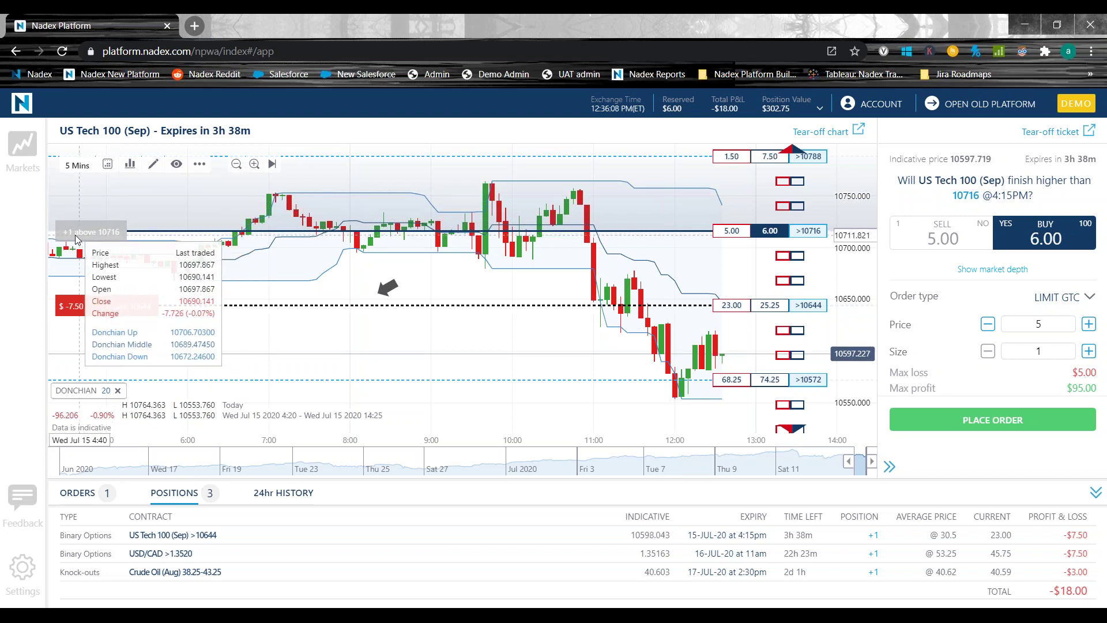
# Hide the open positions, working orders and timeline on the chart and show all three again.
pyautogui.rightClick(468, 317)
pyautogui.moveTo(537, 432)
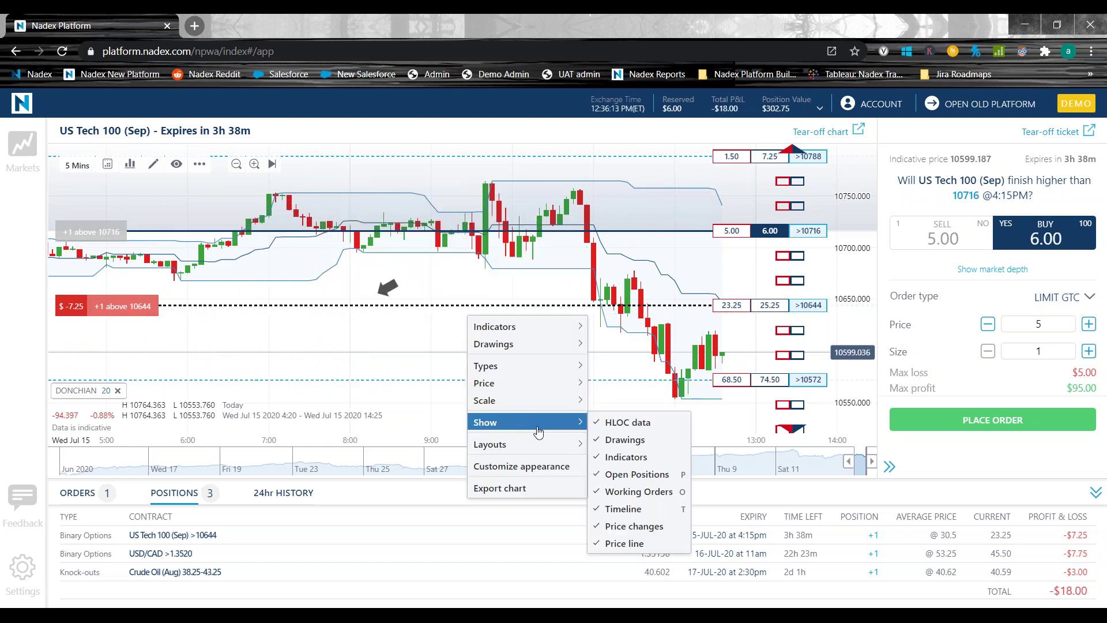
pyautogui.click(634, 474)
pyautogui.click(634, 491)
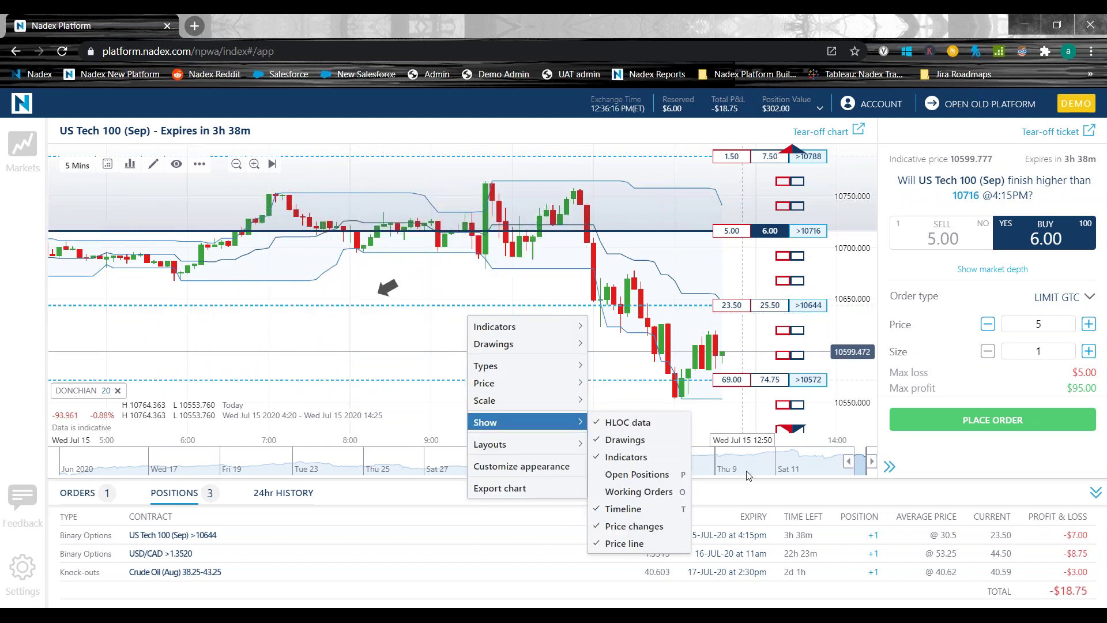
pyautogui.click(662, 508)
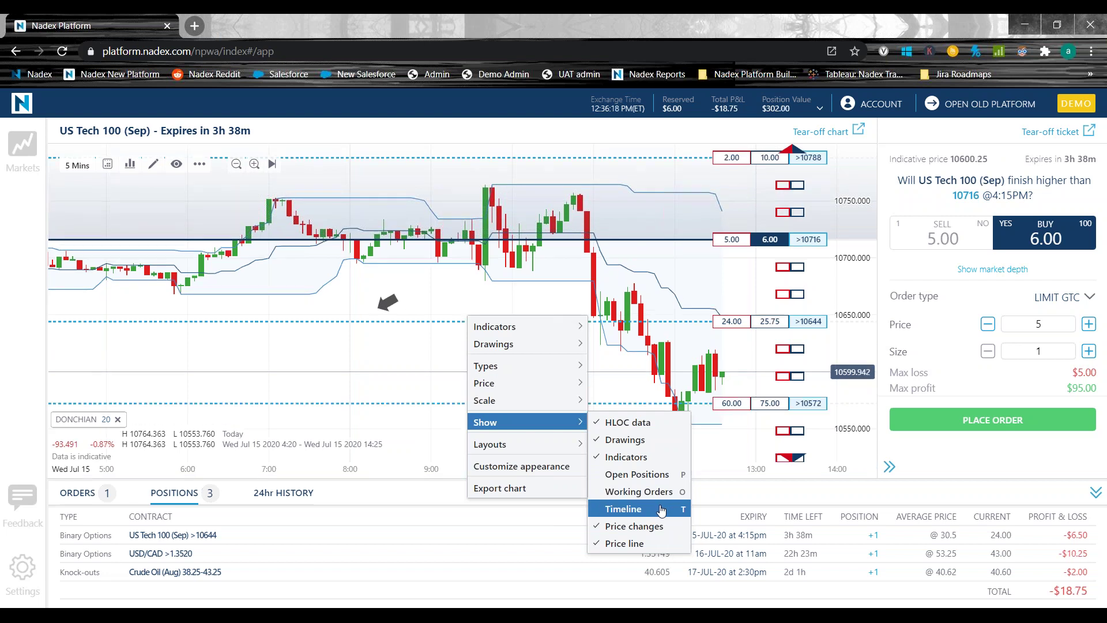
pyautogui.click(661, 508)
pyautogui.click(638, 491)
pyautogui.click(639, 474)
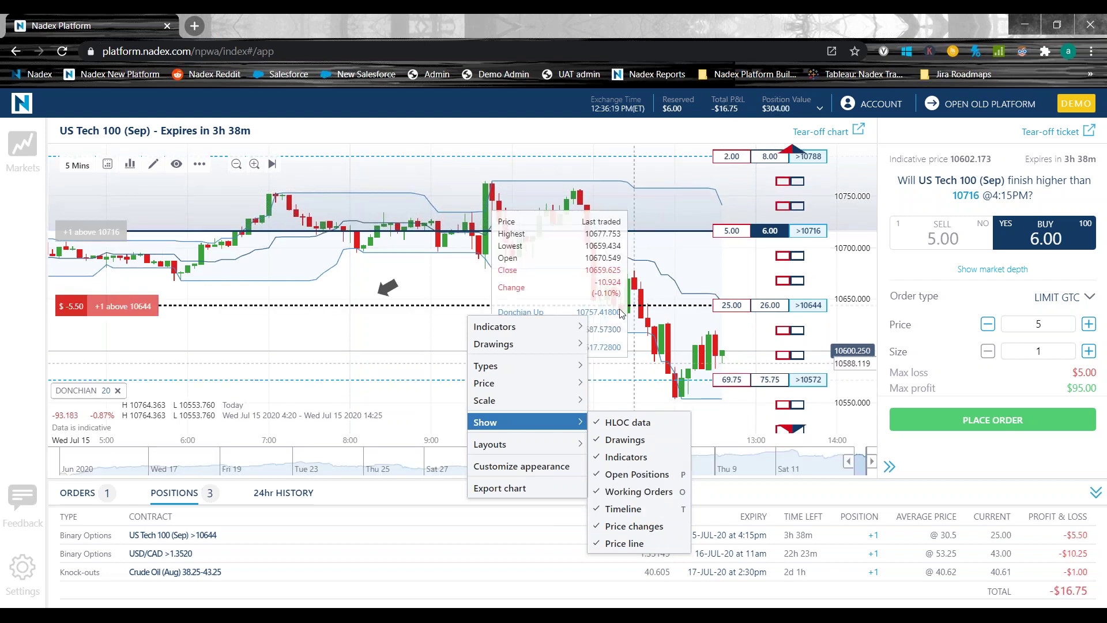
pyautogui.click(470, 254)
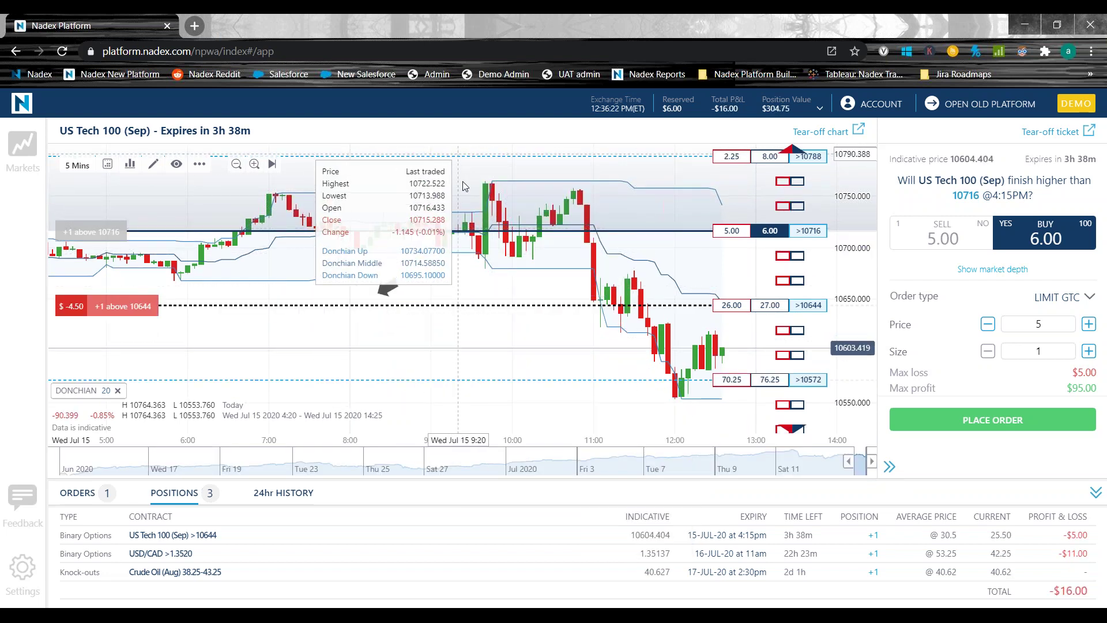
# Hide the order ticket and collapse the positions list to enlarge the chart.
pyautogui.rightClick(449, 280)
pyautogui.moveTo(518, 384)
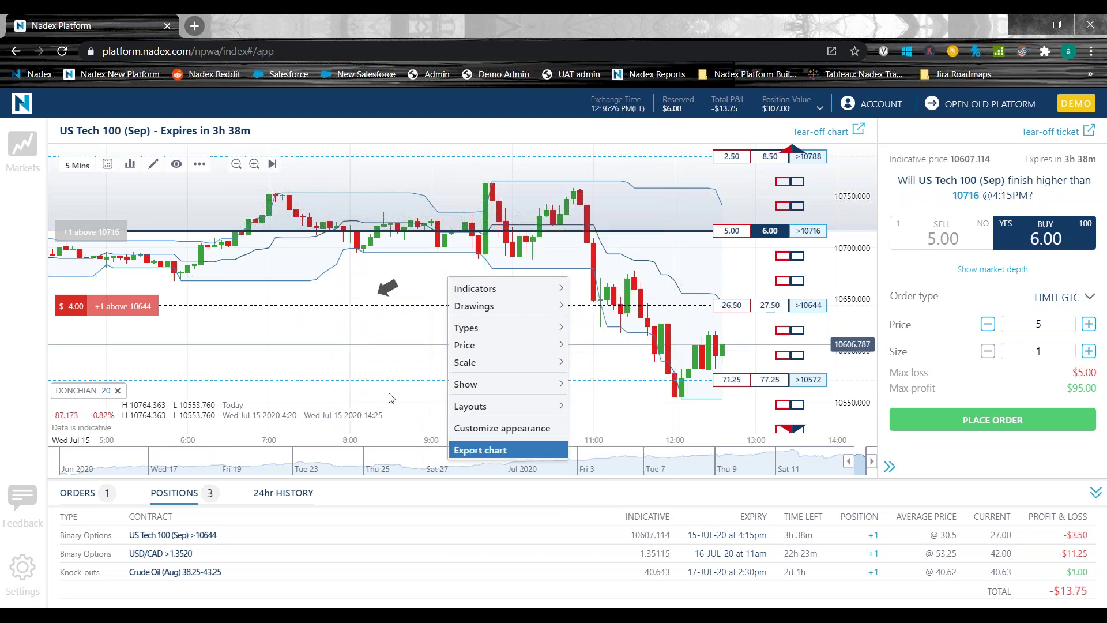
pyautogui.click(890, 465)
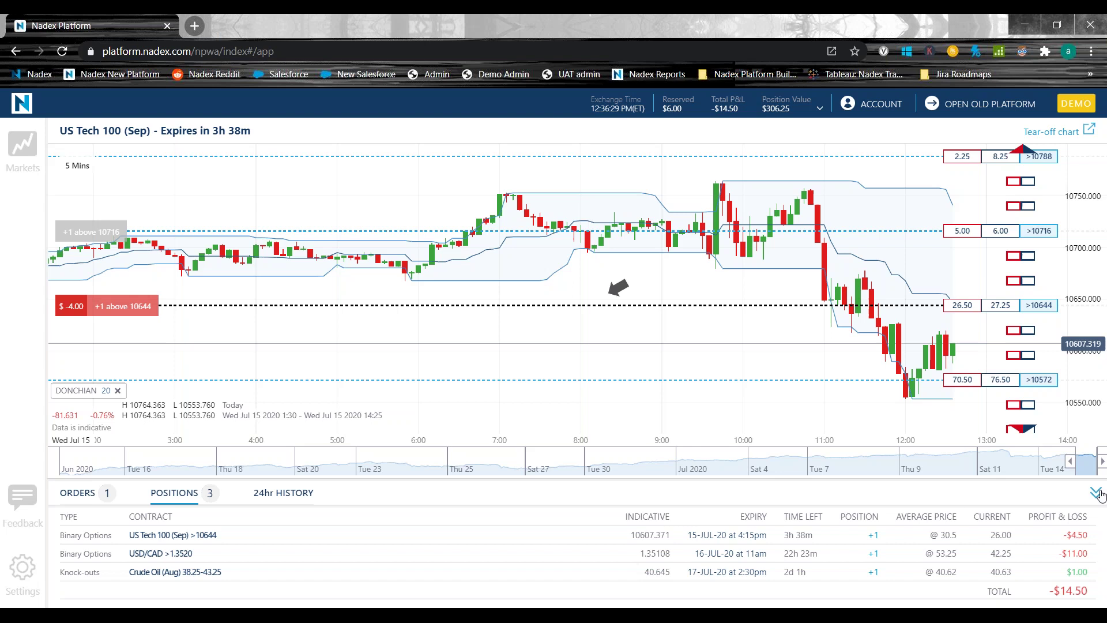
pyautogui.click(1096, 495)
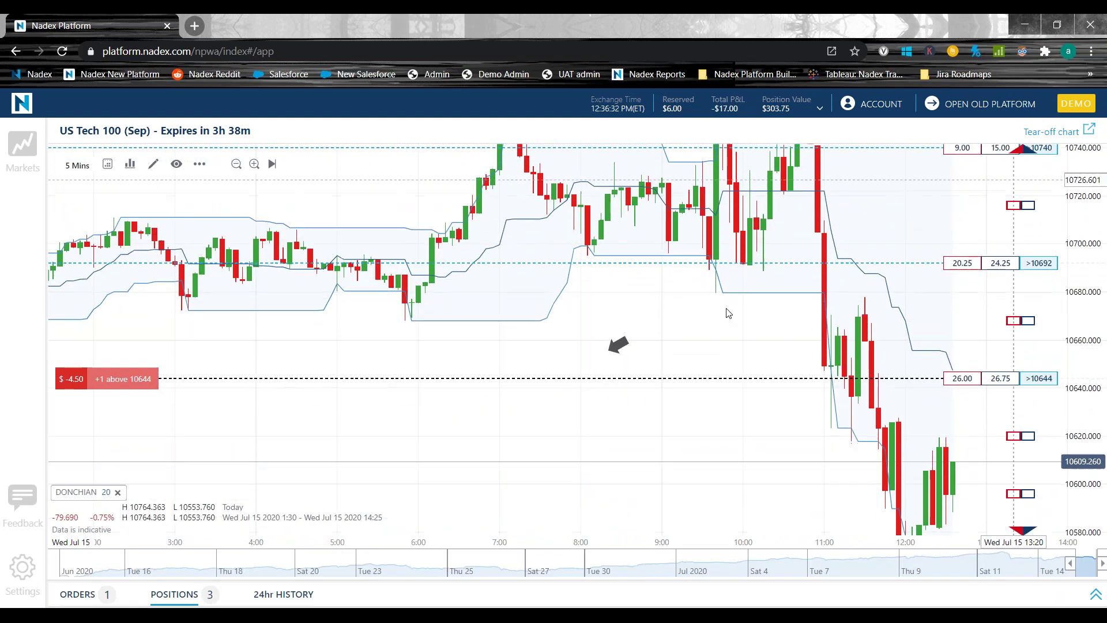
# Toggle the open positions off and back on in the enlarged chart, and do the same for the working orders.
pyautogui.moveTo(1054, 292); pyautogui.dragTo(1053, 206)
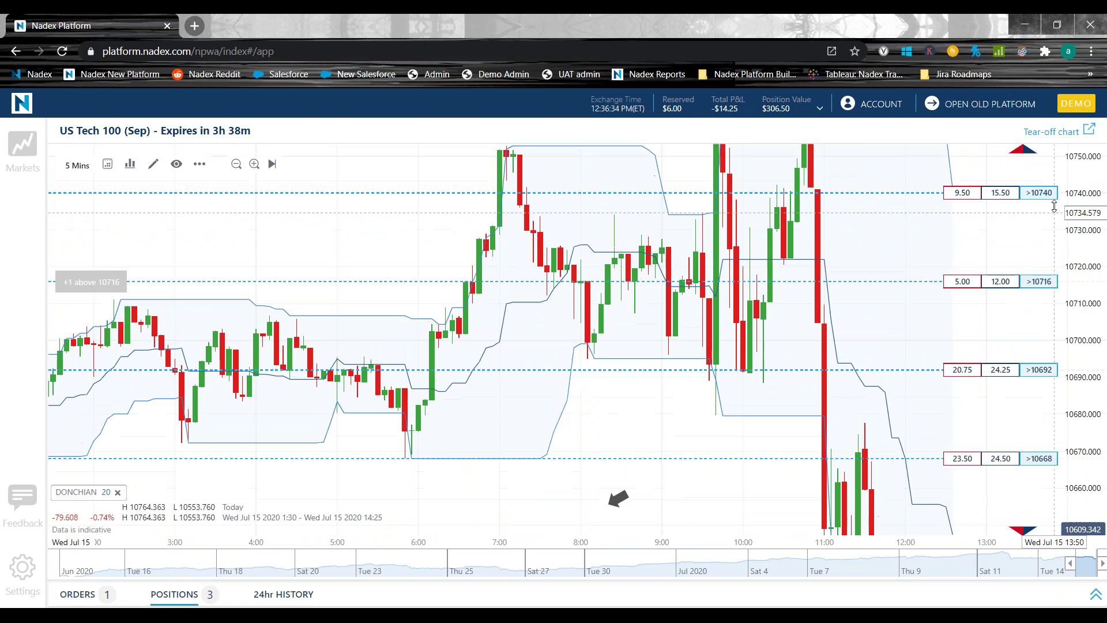
pyautogui.scroll(-3, 519, 315)
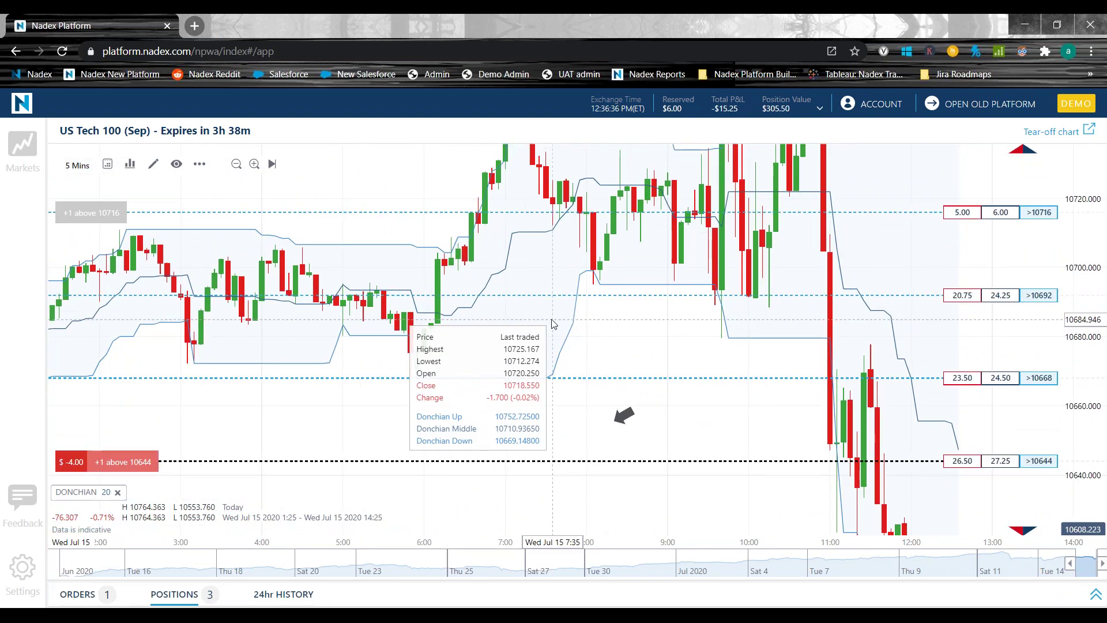
pyautogui.press('p')
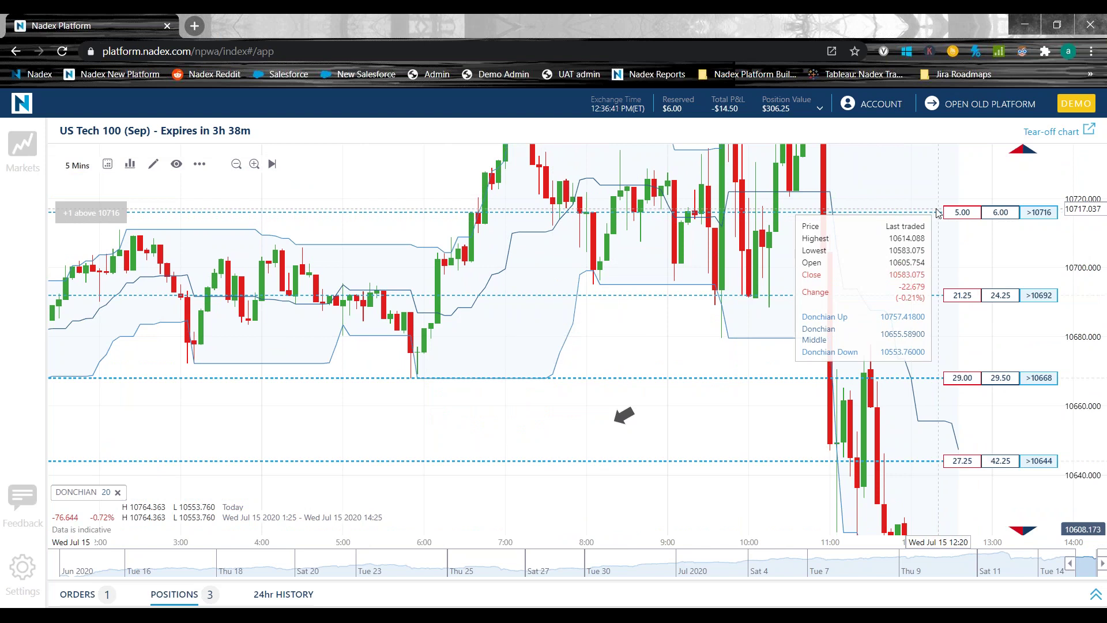
pyautogui.press('p')
pyautogui.press('o')
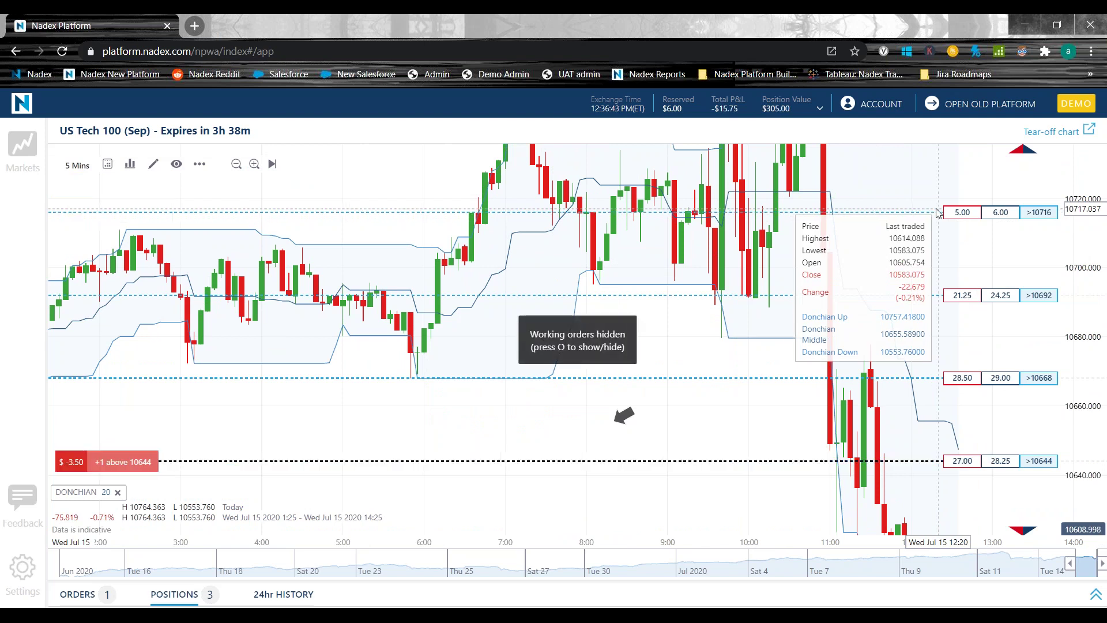
pyautogui.press('o')
pyautogui.press('o')
pyautogui.press('o')
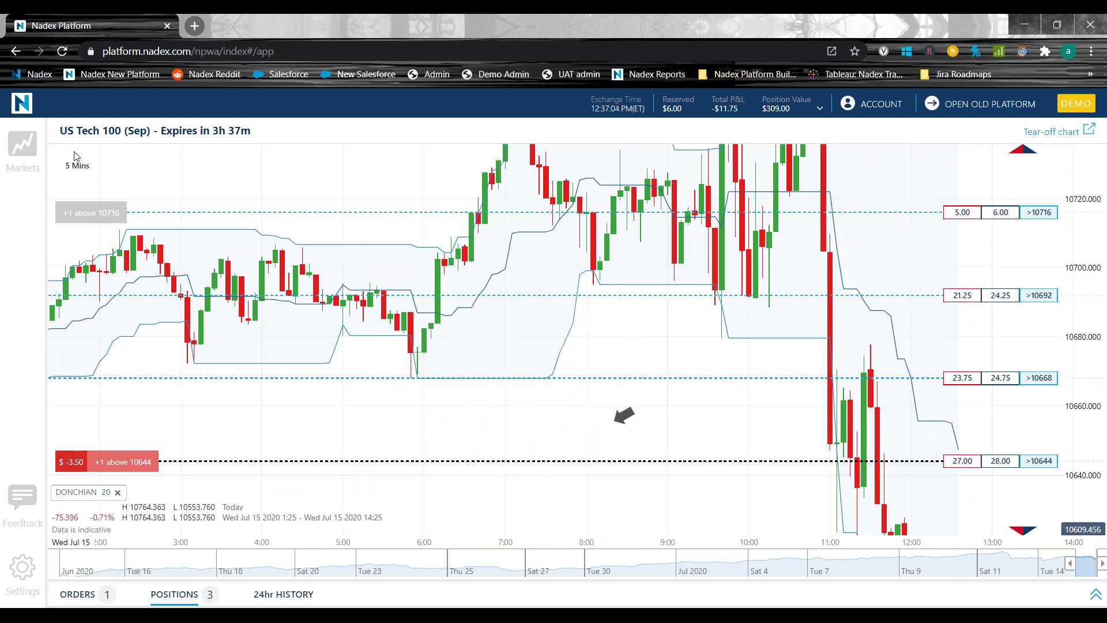
# Set the chart's time interval to 10 minutes.
pyautogui.click(108, 164)
pyautogui.press('Up')
pyautogui.press('Return')
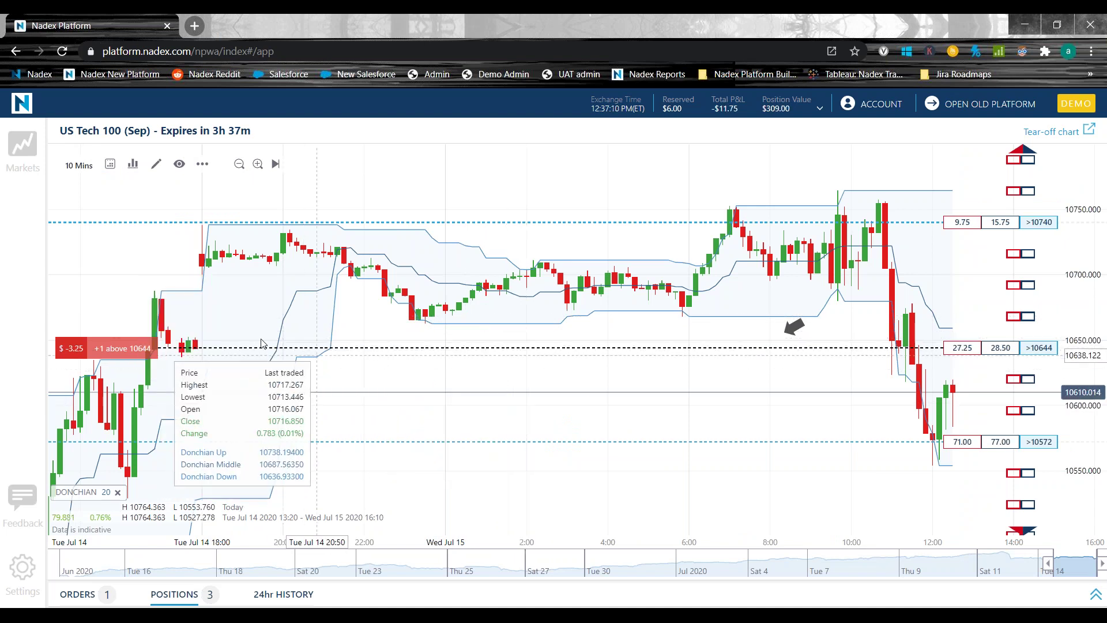
# Open the Germany 30 12pm-2pm binary option with the >12892 strike from the indices list.
pyautogui.rightClick(111, 241)
pyautogui.click(111, 242)
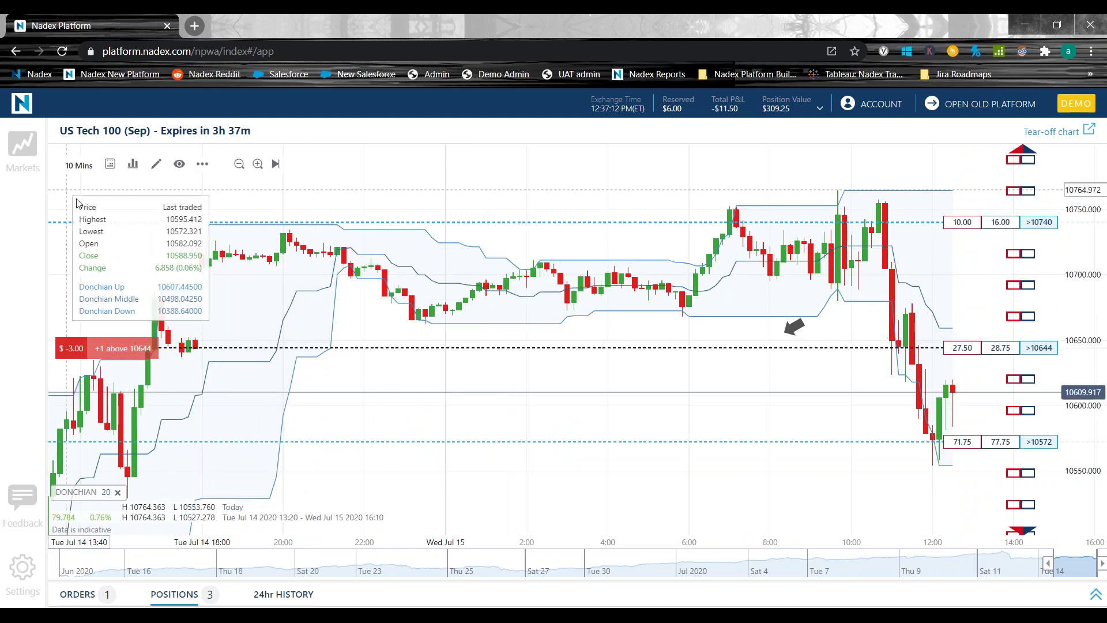
pyautogui.click(21, 144)
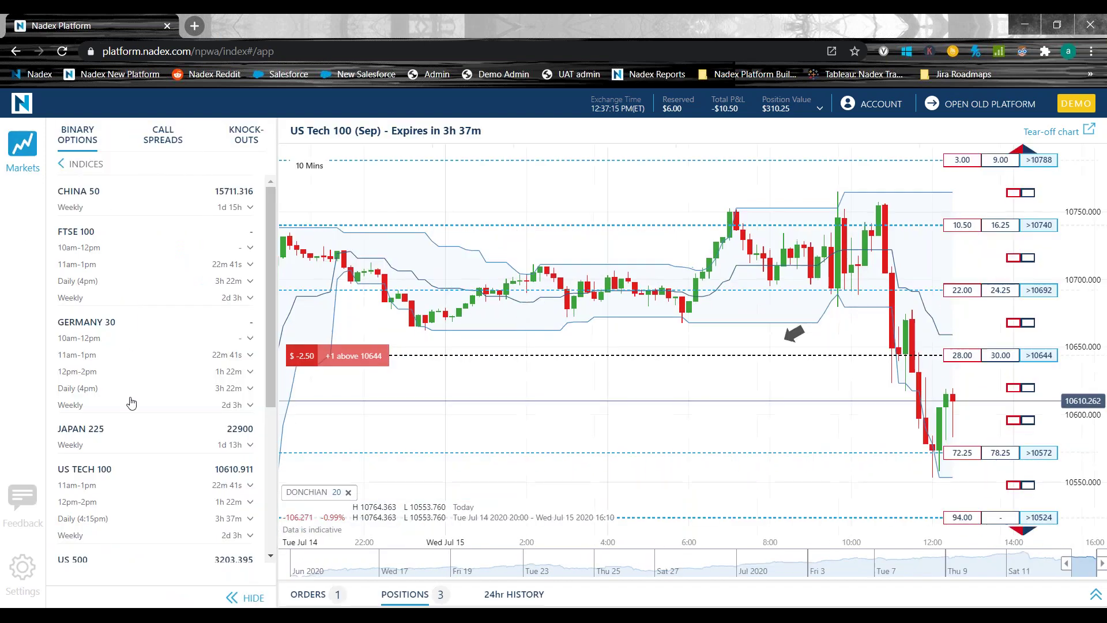
pyautogui.click(99, 502)
pyautogui.click(92, 371)
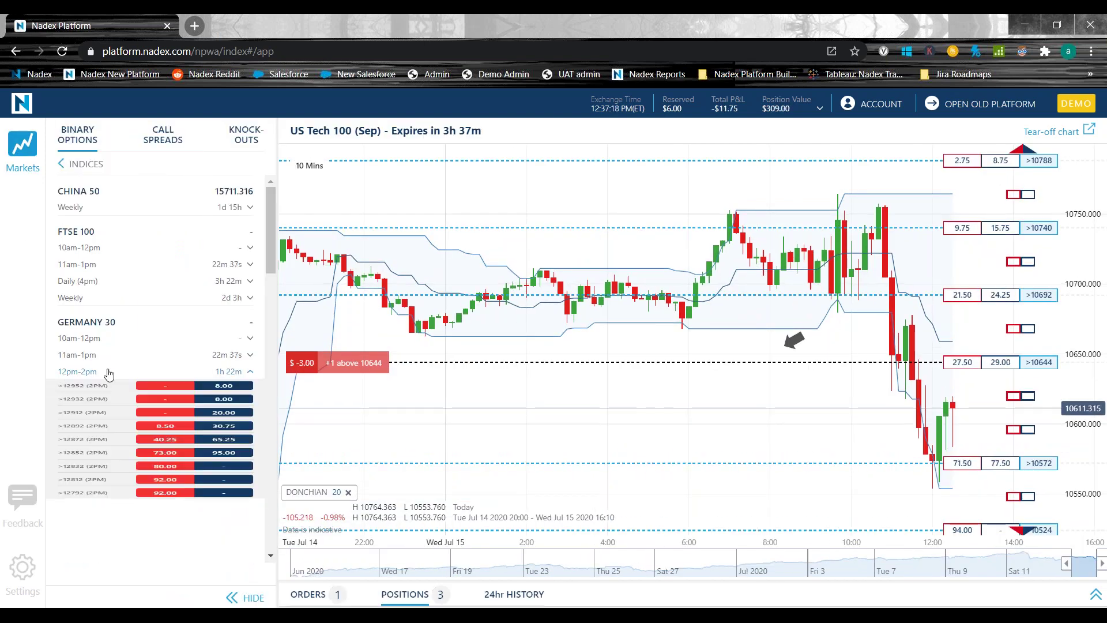
pyautogui.click(238, 471)
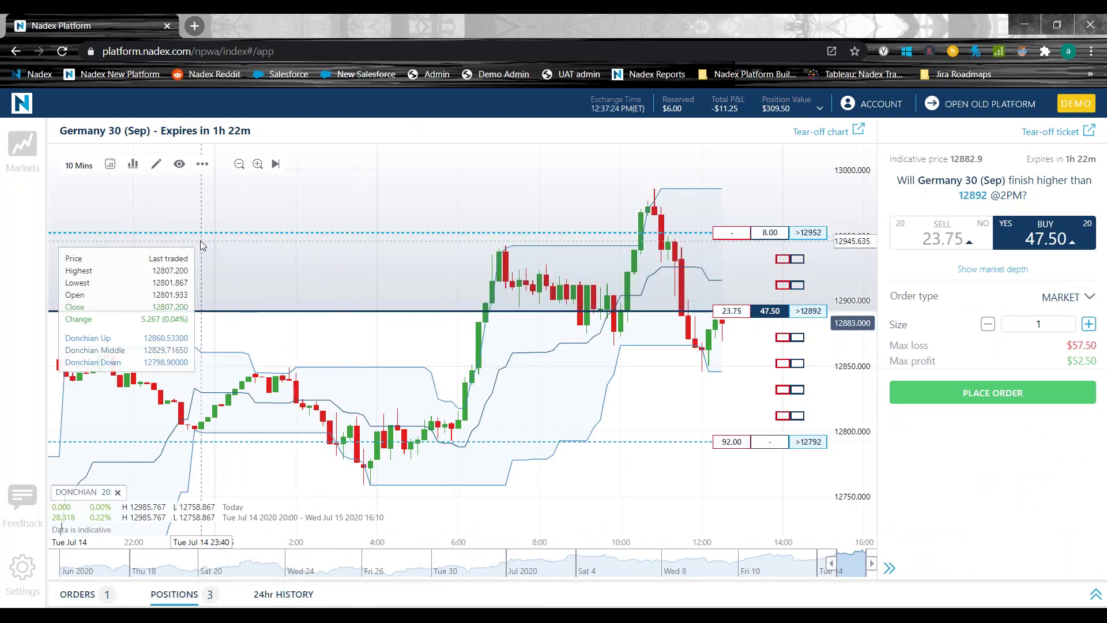
# Set the Germany 30 chart's interval to 2 hours, and change it to 4 hours.
pyautogui.click(78, 166)
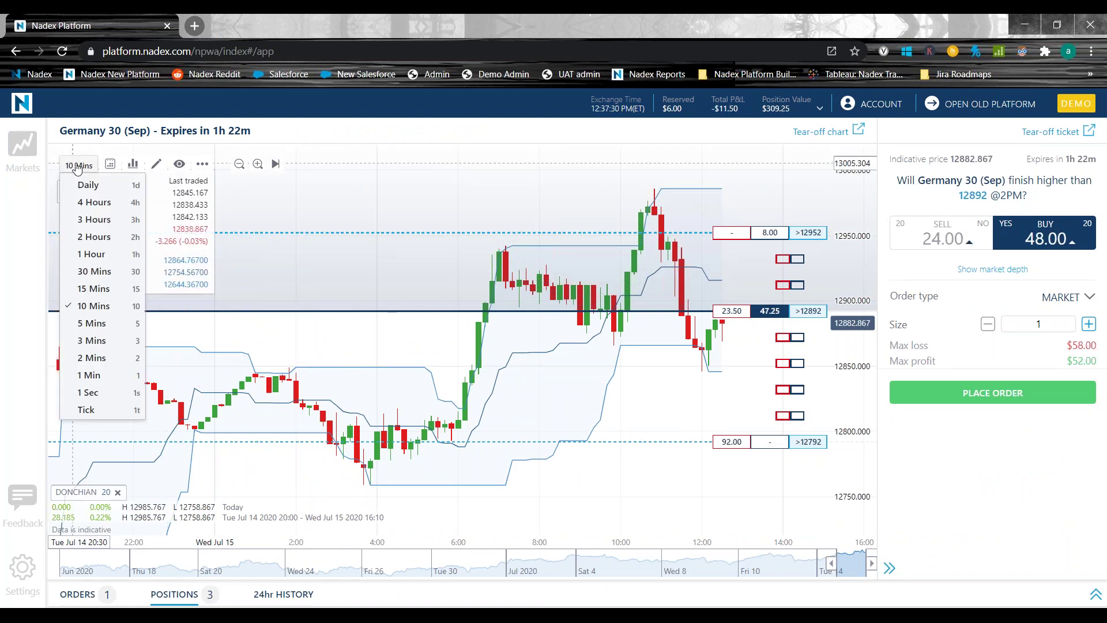
pyautogui.click(92, 236)
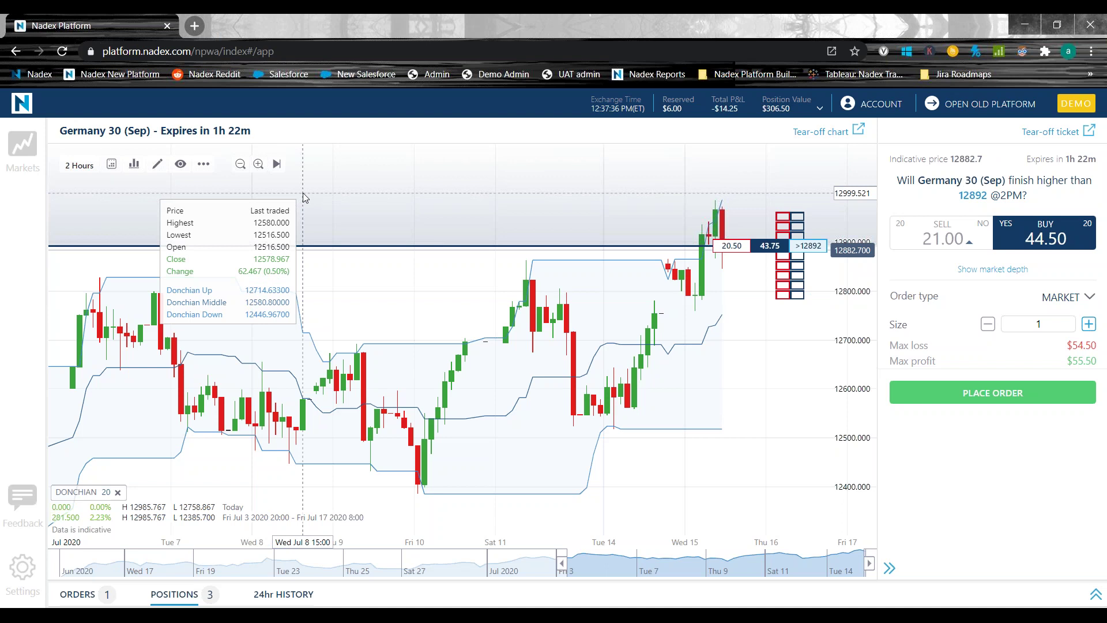
pyautogui.write('1')
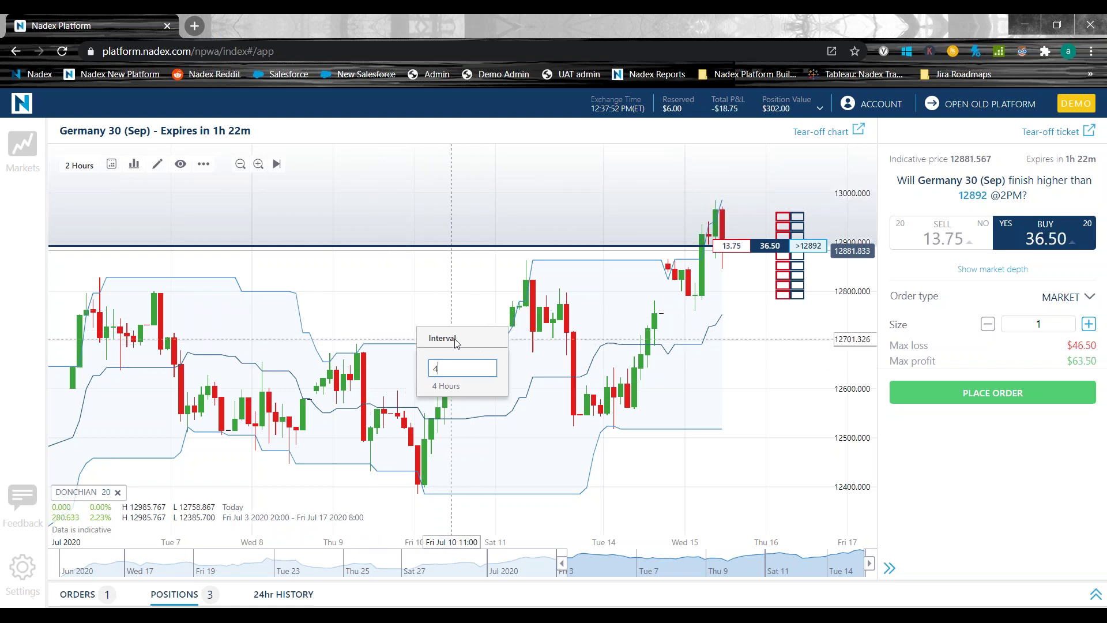
pyautogui.click(452, 367)
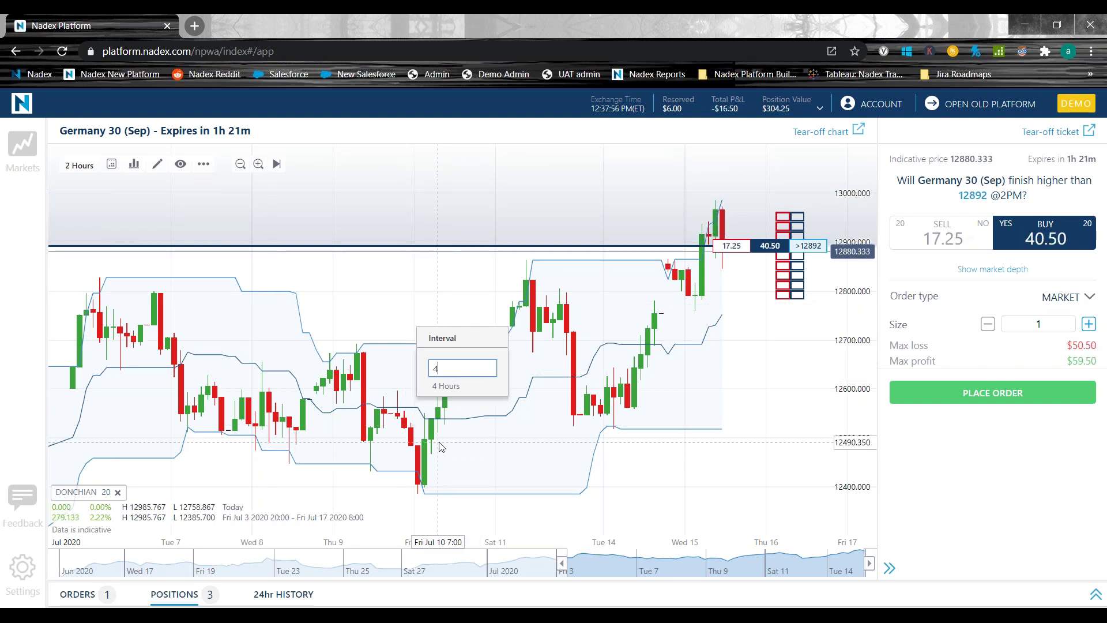
pyautogui.press('Return')
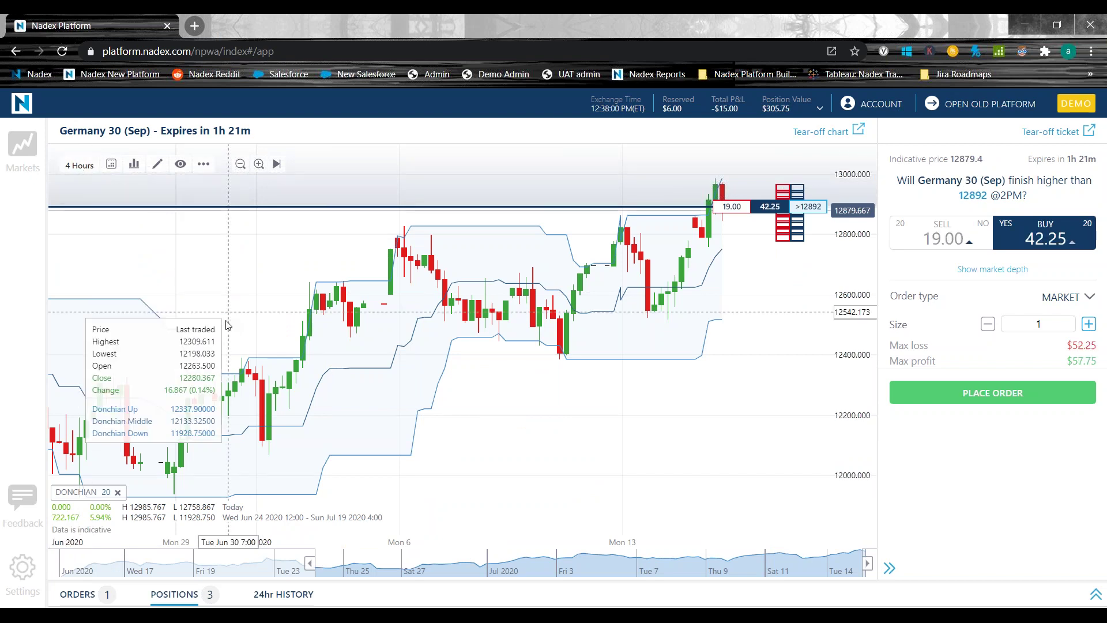
# Set the chart's interval to 1 second, and change it to tick.
pyautogui.click(81, 166)
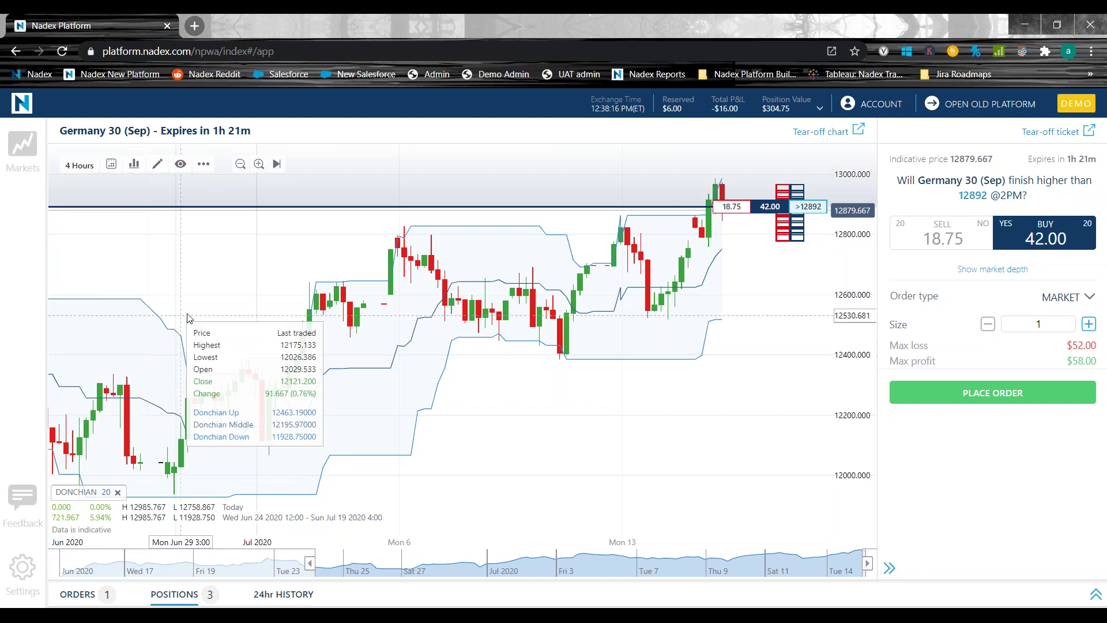
pyautogui.write('2')
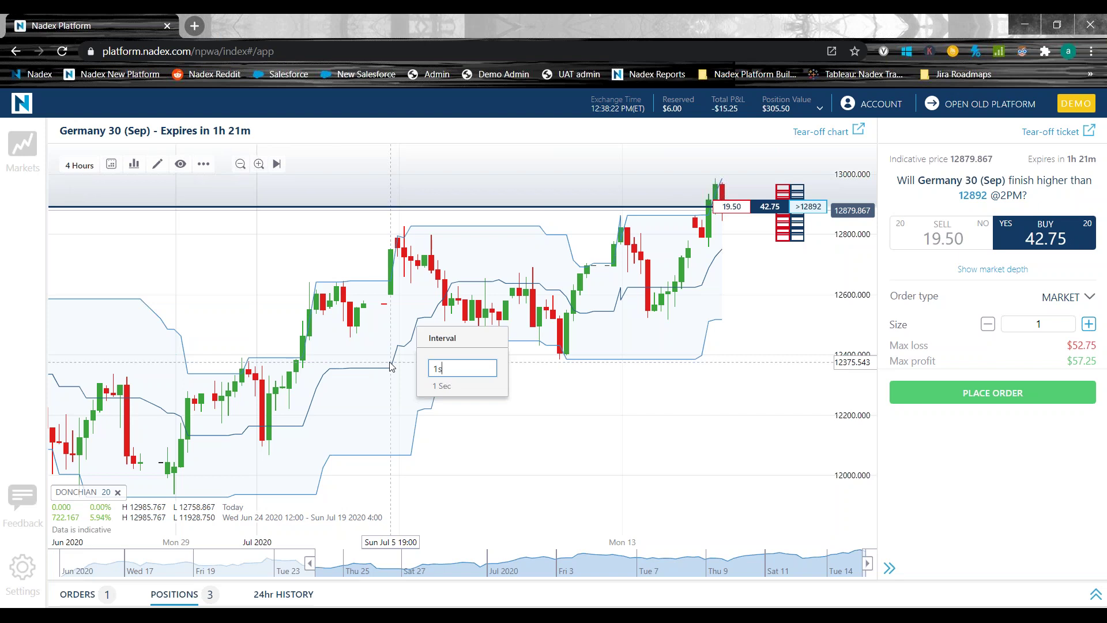
pyautogui.press('Return')
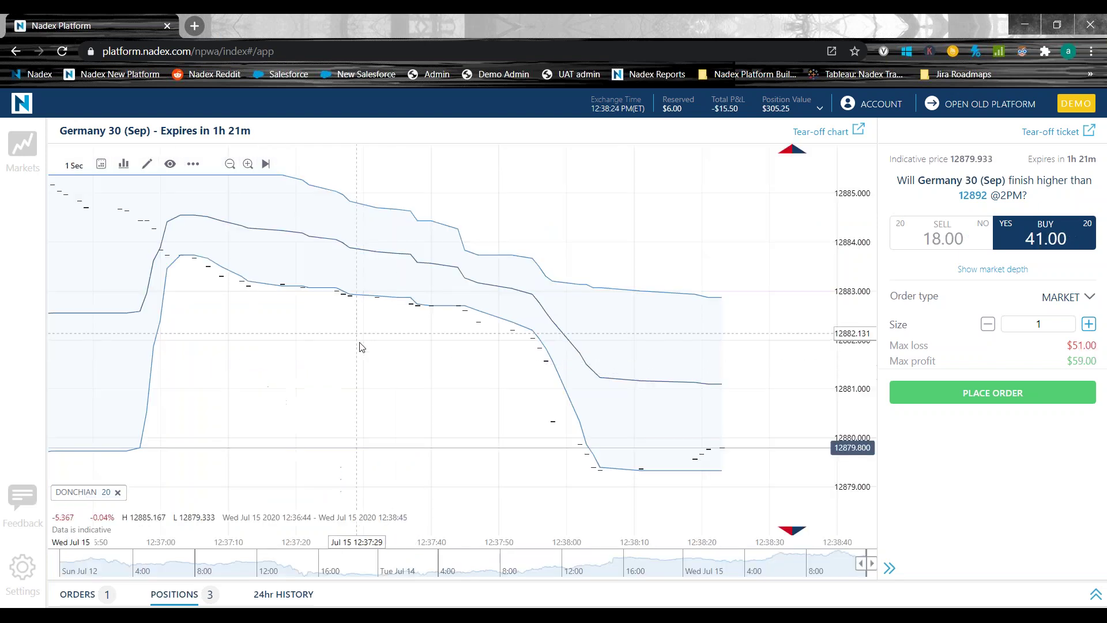
pyautogui.write('1t')
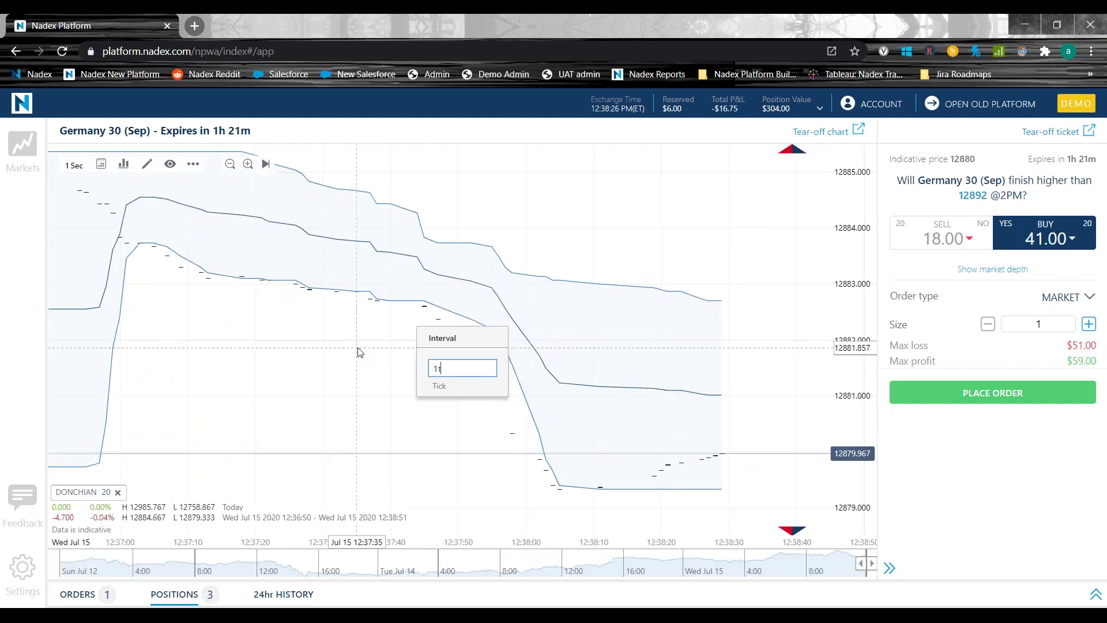
pyautogui.press('Return')
# Set the Germany 30 chart's interval to 1 hour.
pyautogui.write('1h')
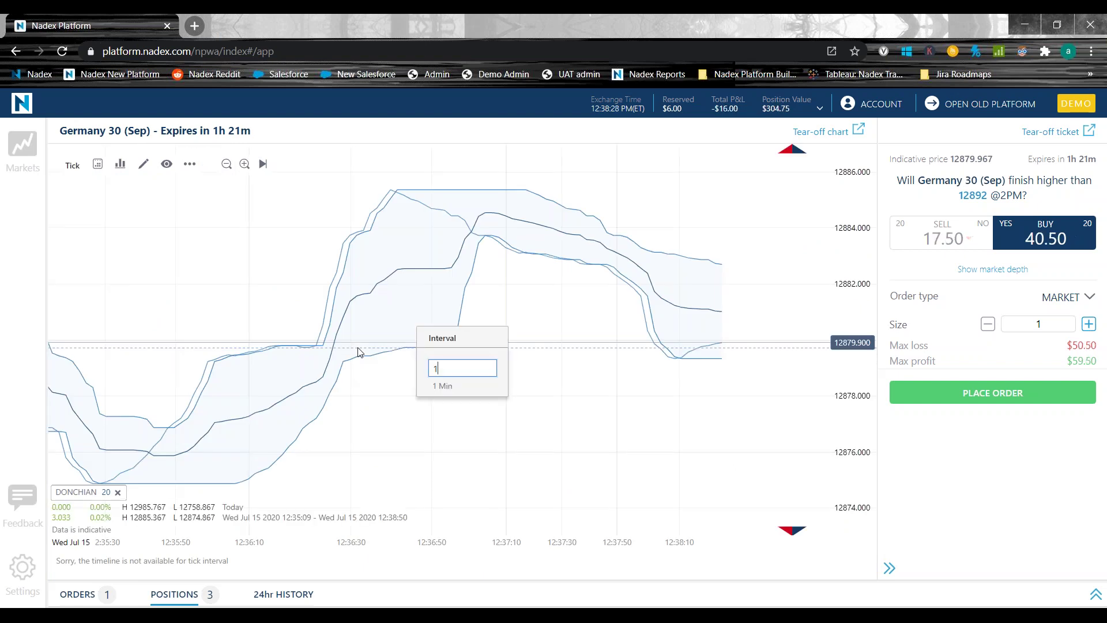
pyautogui.press('Return')
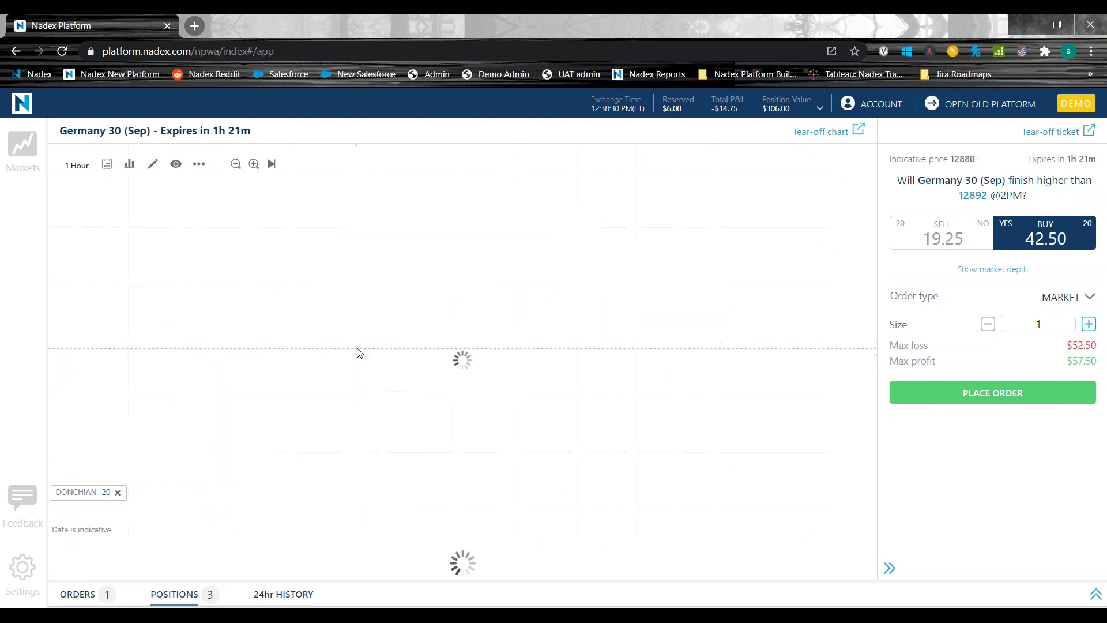
pyautogui.click(70, 167)
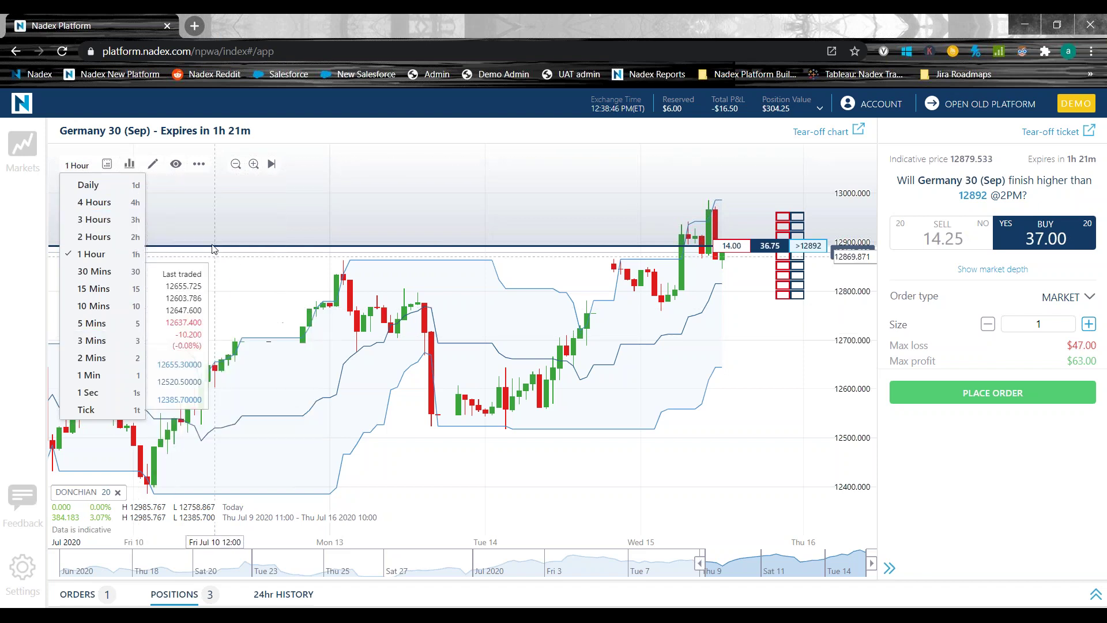
pyautogui.click(257, 251)
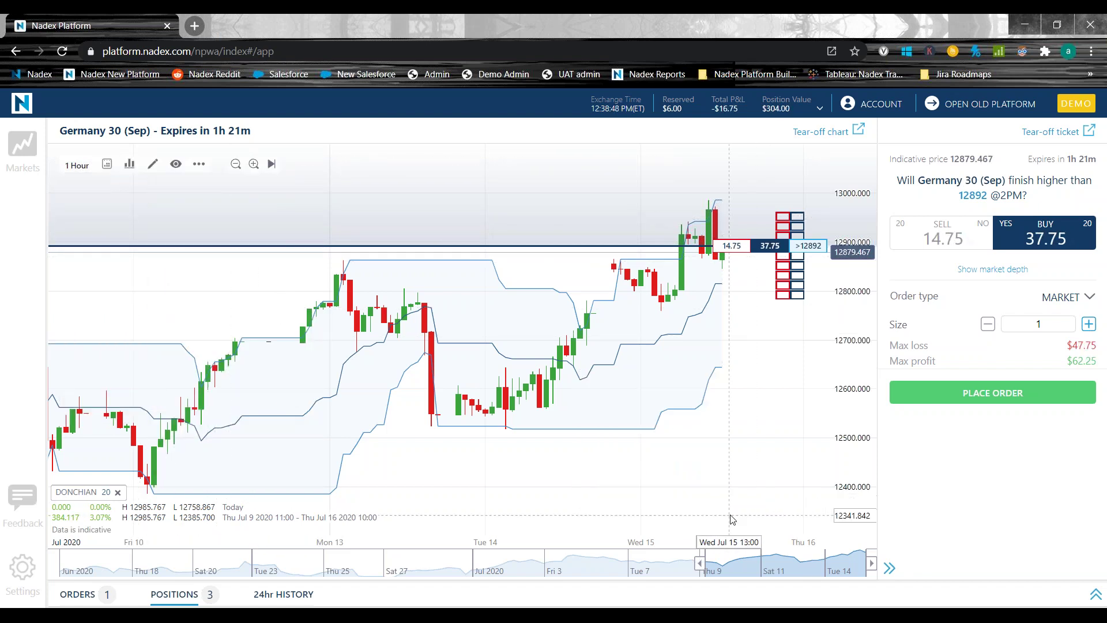
# Hide the price line on the Germany 30 chart and show it again.
pyautogui.rightClick(488, 230)
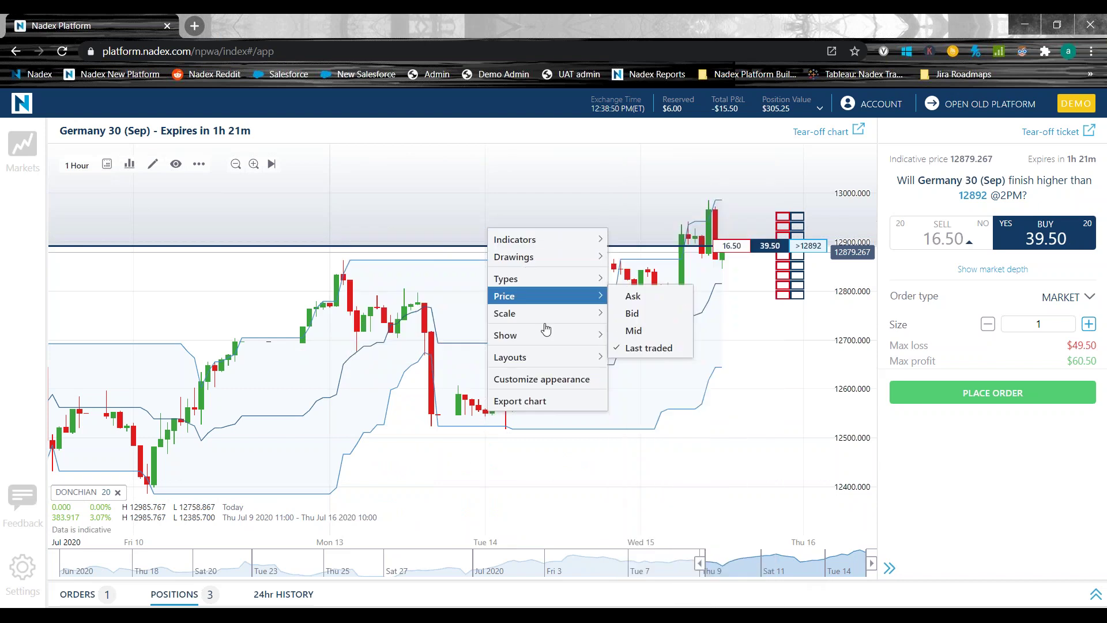
pyautogui.moveTo(542, 335)
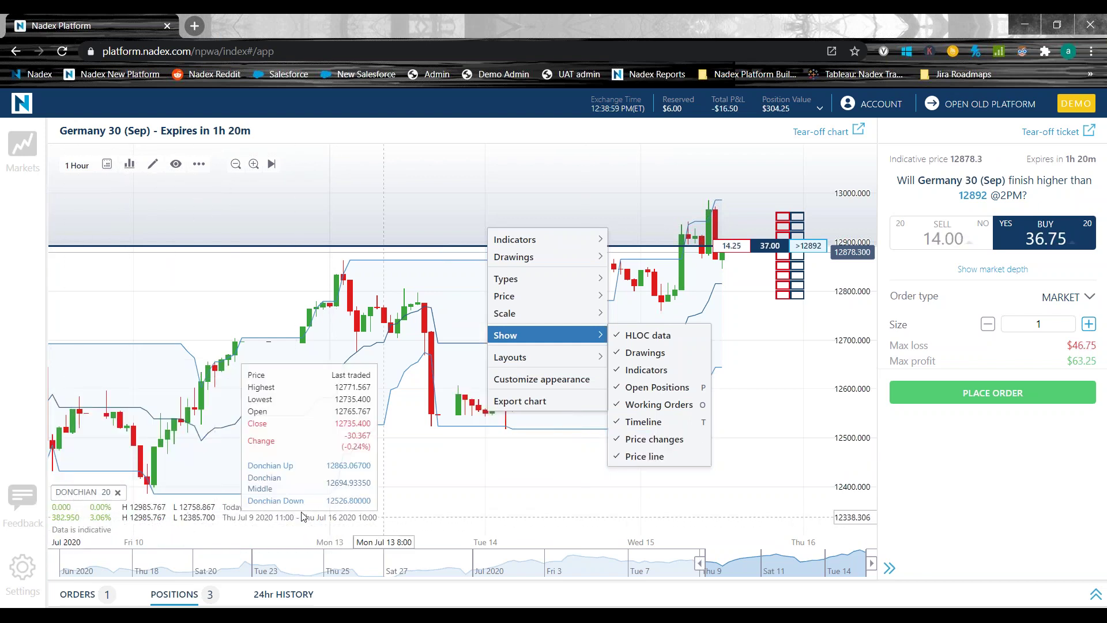
pyautogui.click(673, 440)
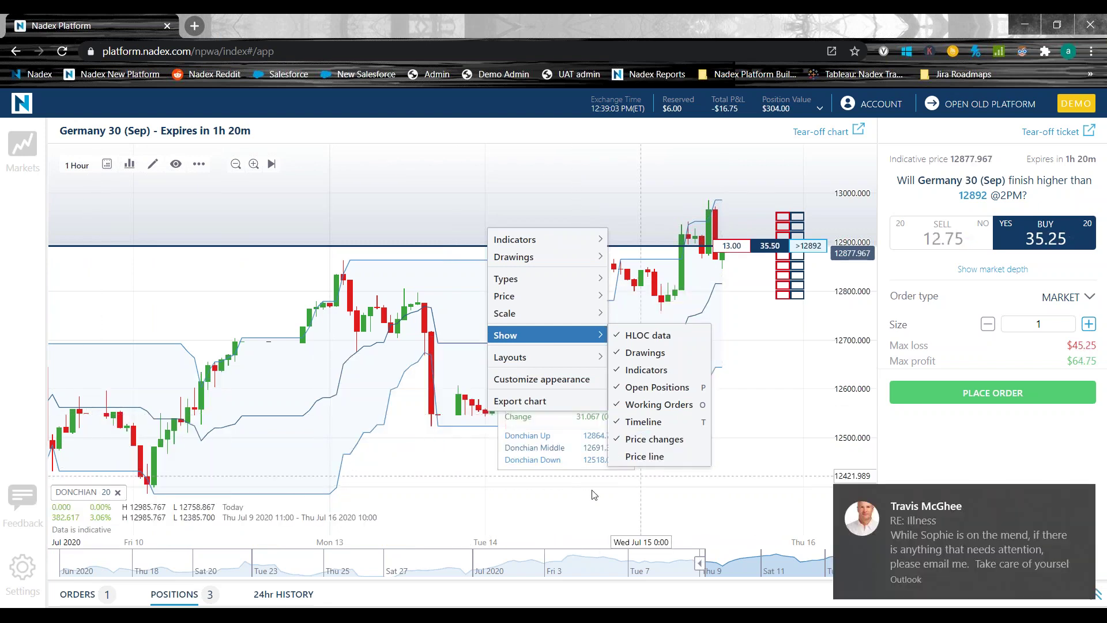
pyautogui.click(667, 456)
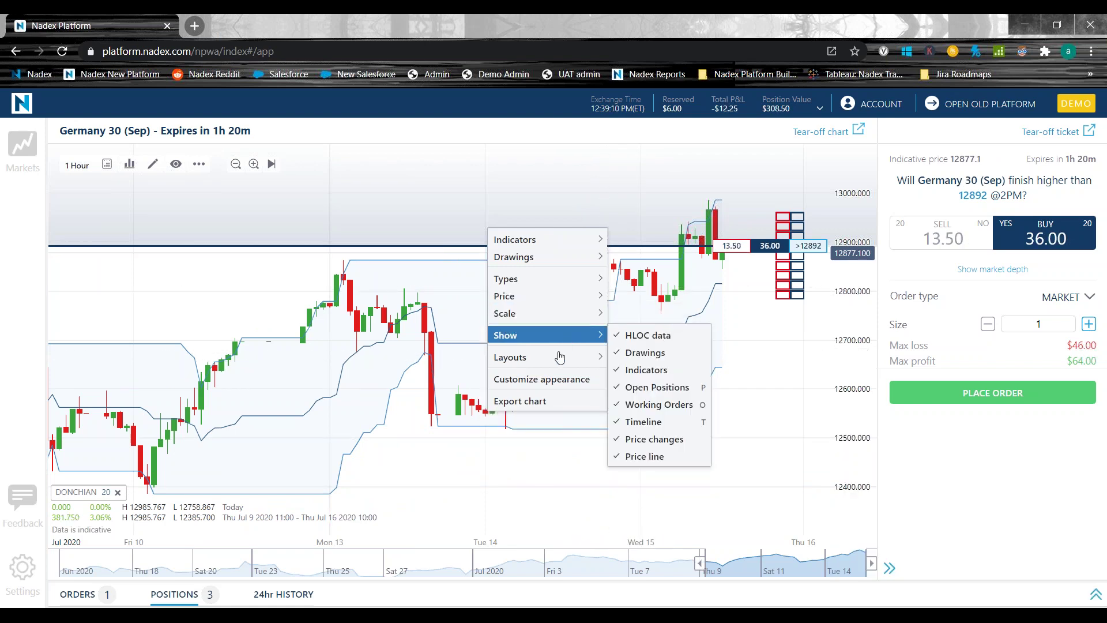
# Save the current chart layout under a custom name containing the word "awesome".
pyautogui.moveTo(560, 356)
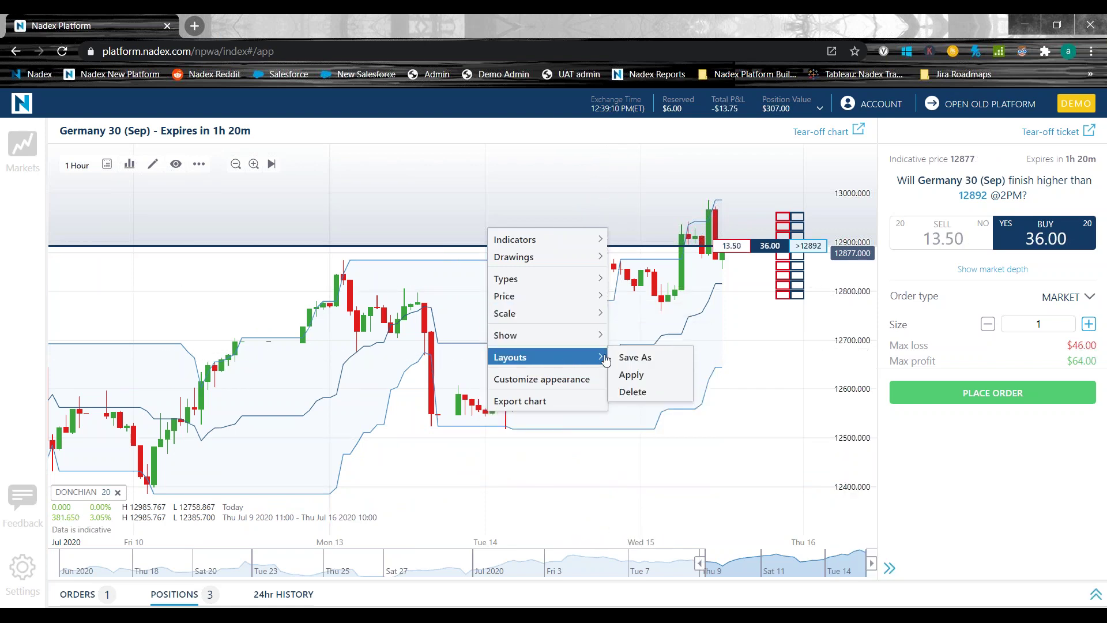
pyautogui.click(640, 358)
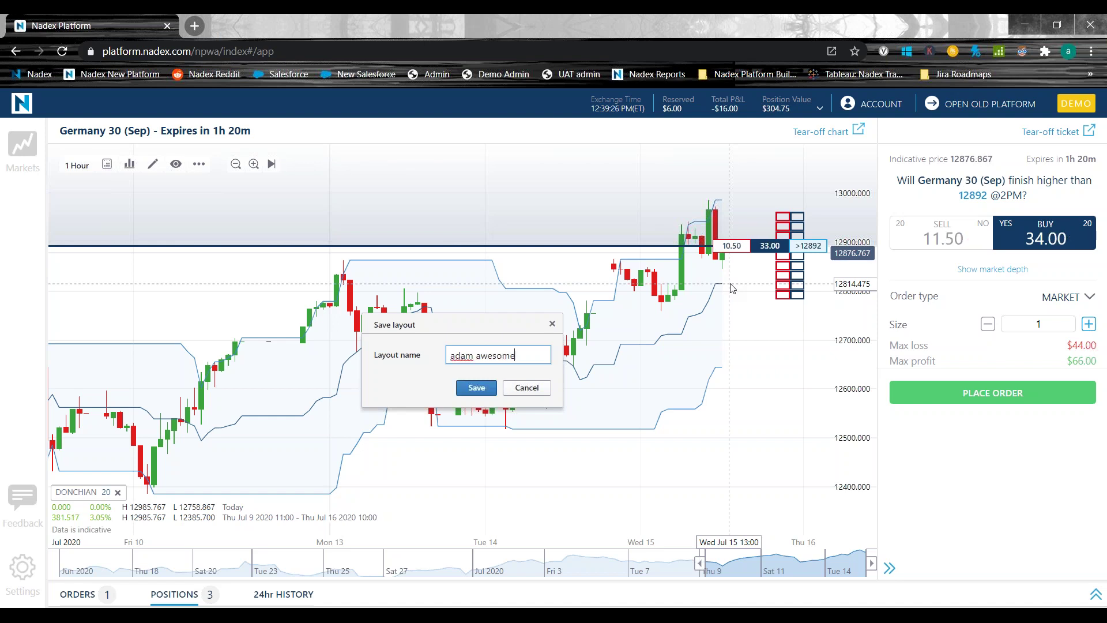
pyautogui.press('Escape')
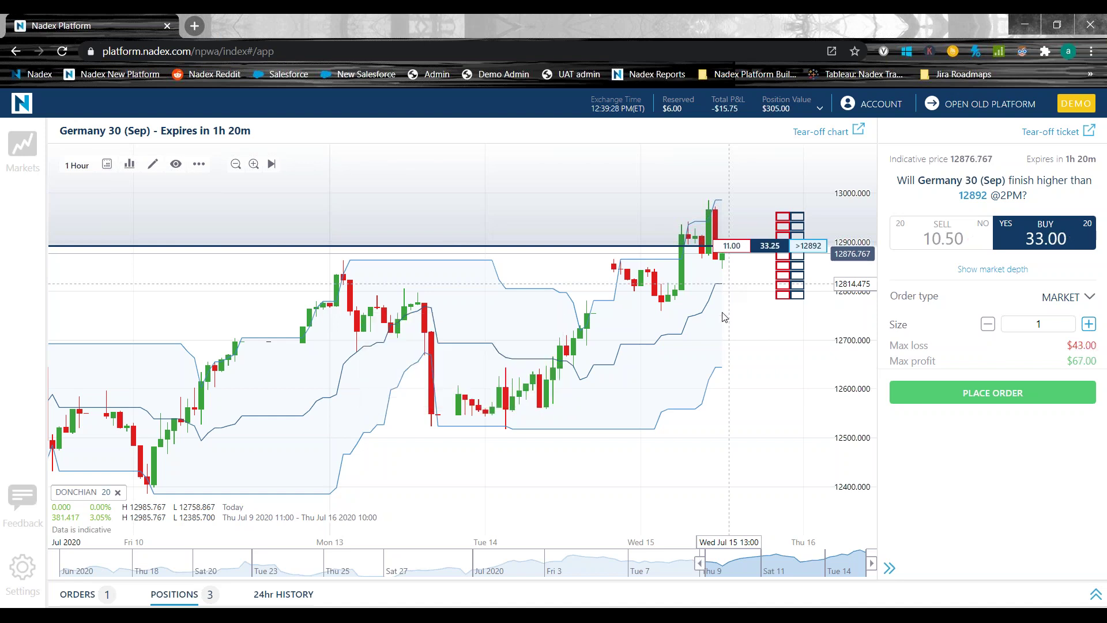
# View the saved chart layouts available to apply and close the list without choosing one.
pyautogui.rightClick(506, 307)
pyautogui.moveTo(533, 435)
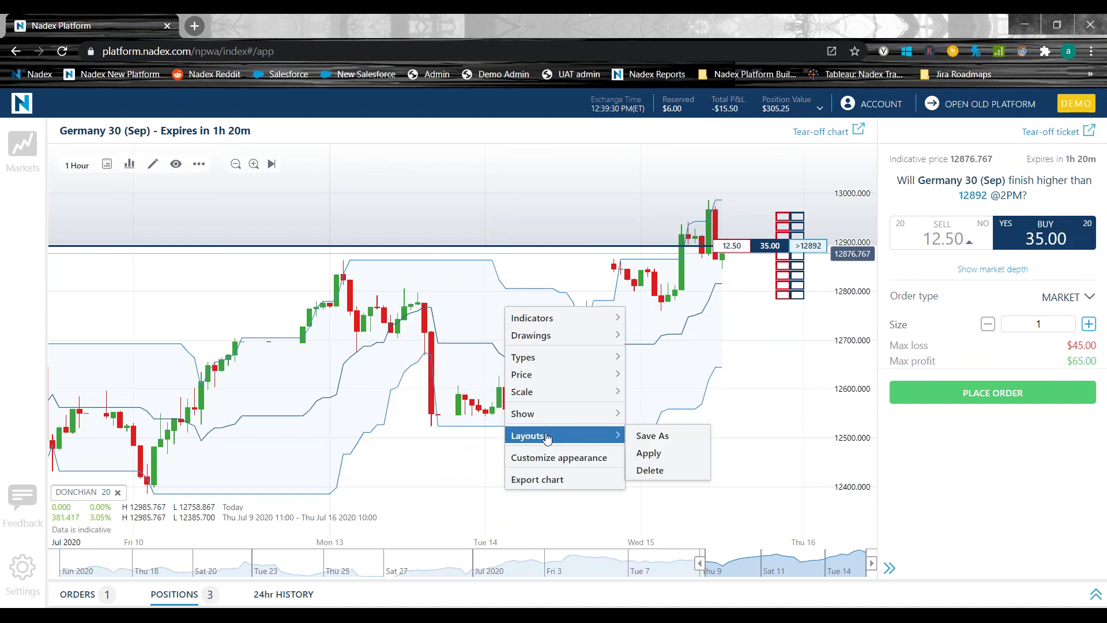
pyautogui.click(646, 452)
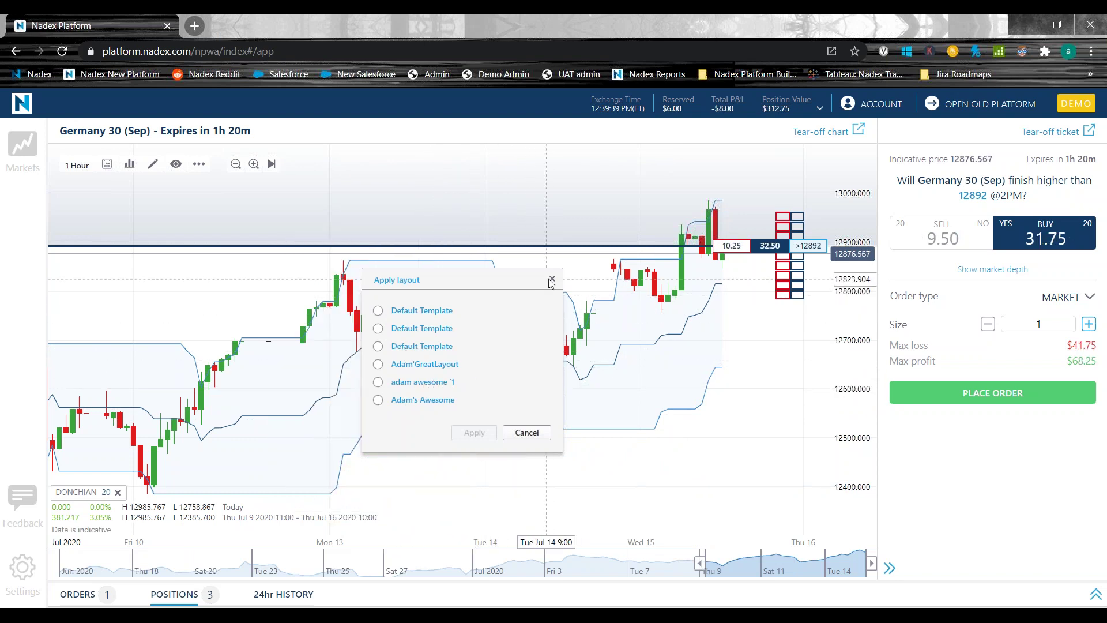
pyautogui.press('Escape')
pyautogui.rightClick(605, 455)
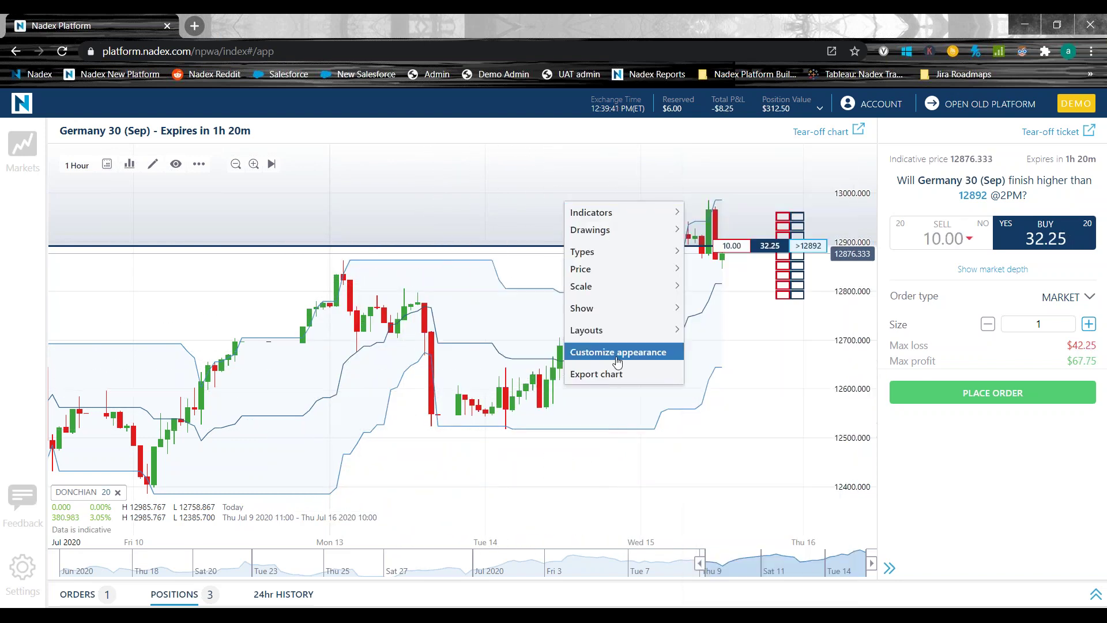
pyautogui.moveTo(623, 329)
pyautogui.press('Escape')
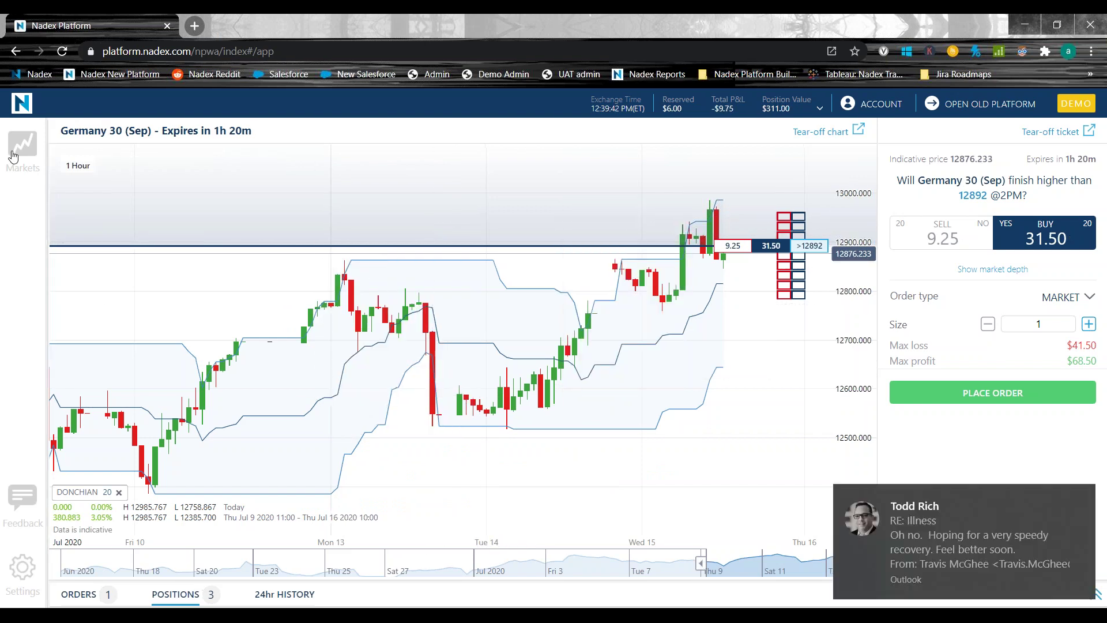
# Open the FTSE 100 11am-1pm binary option with the >6241 strike and hide the markets list.
pyautogui.click(22, 147)
pyautogui.click(81, 387)
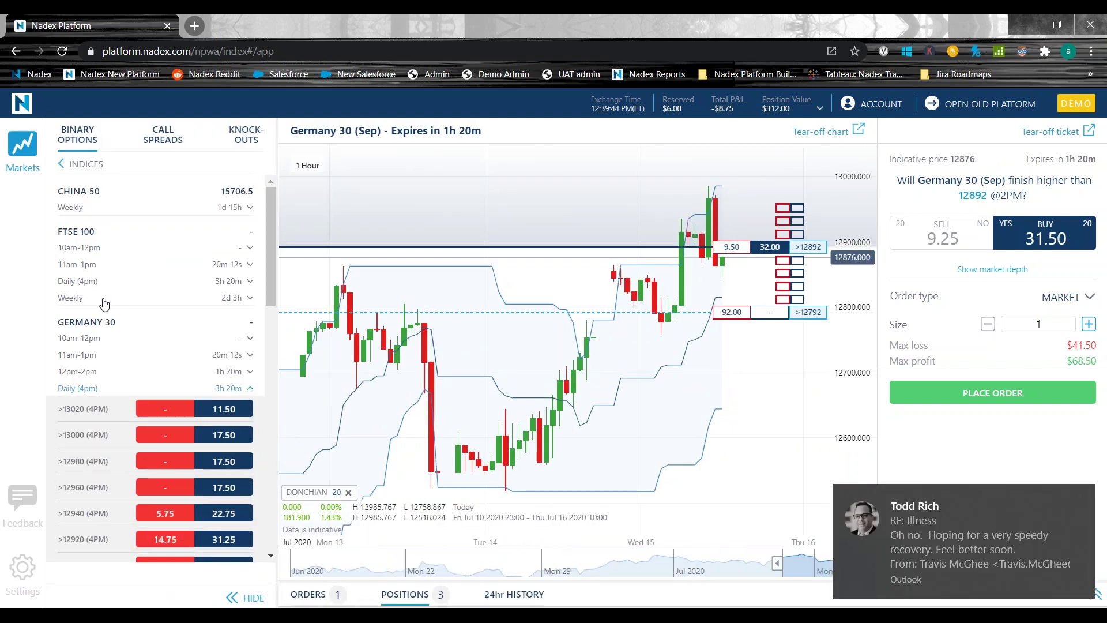
pyautogui.click(95, 266)
pyautogui.click(230, 470)
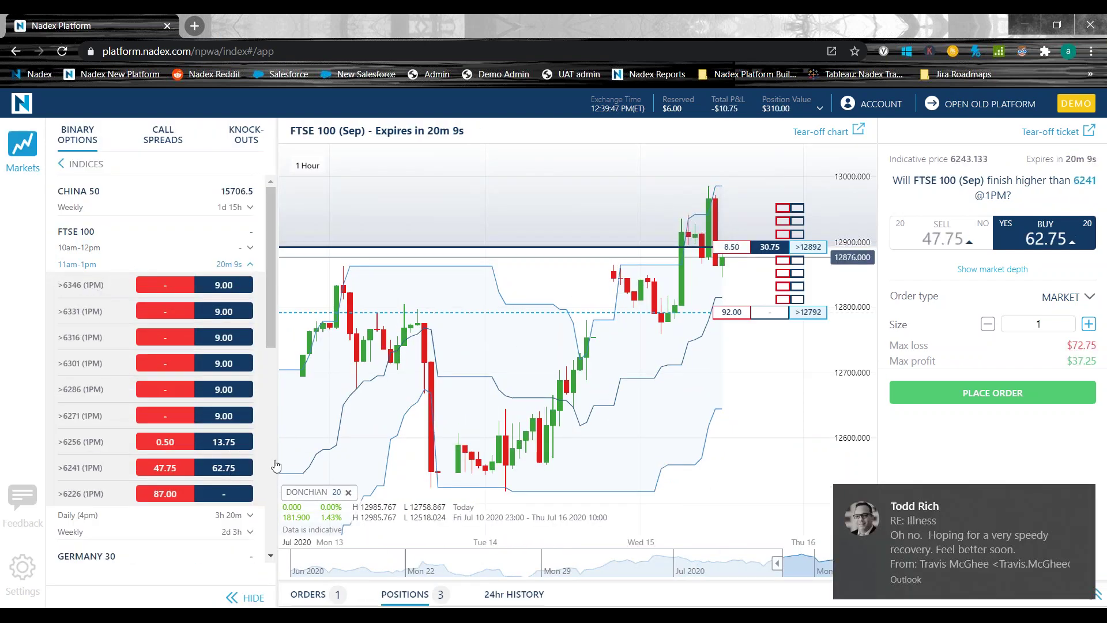
pyautogui.rightClick(380, 308)
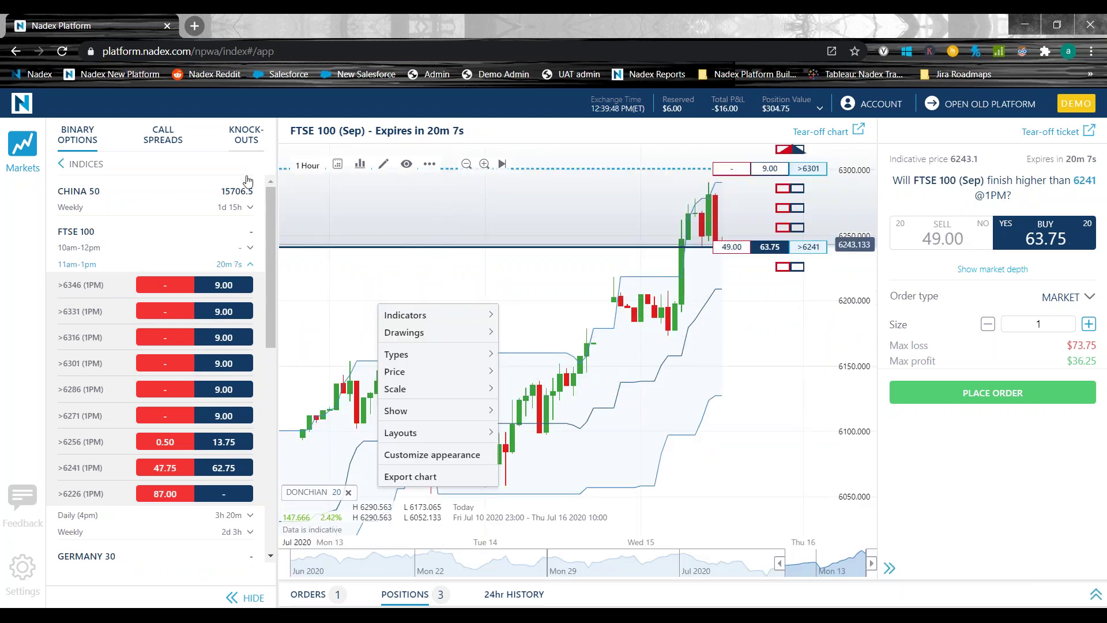
pyautogui.click(245, 597)
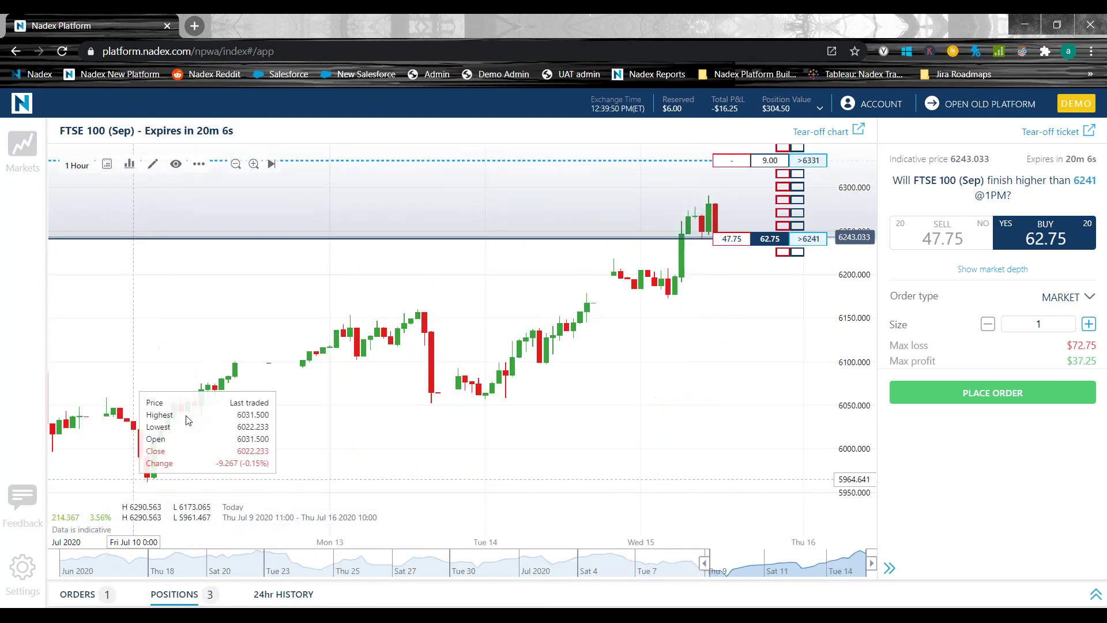
# Apply the saved layout whose name ends in "awesome ´1" to the FTSE 100 chart.
pyautogui.rightClick(288, 294)
pyautogui.moveTo(358, 422)
pyautogui.click(430, 437)
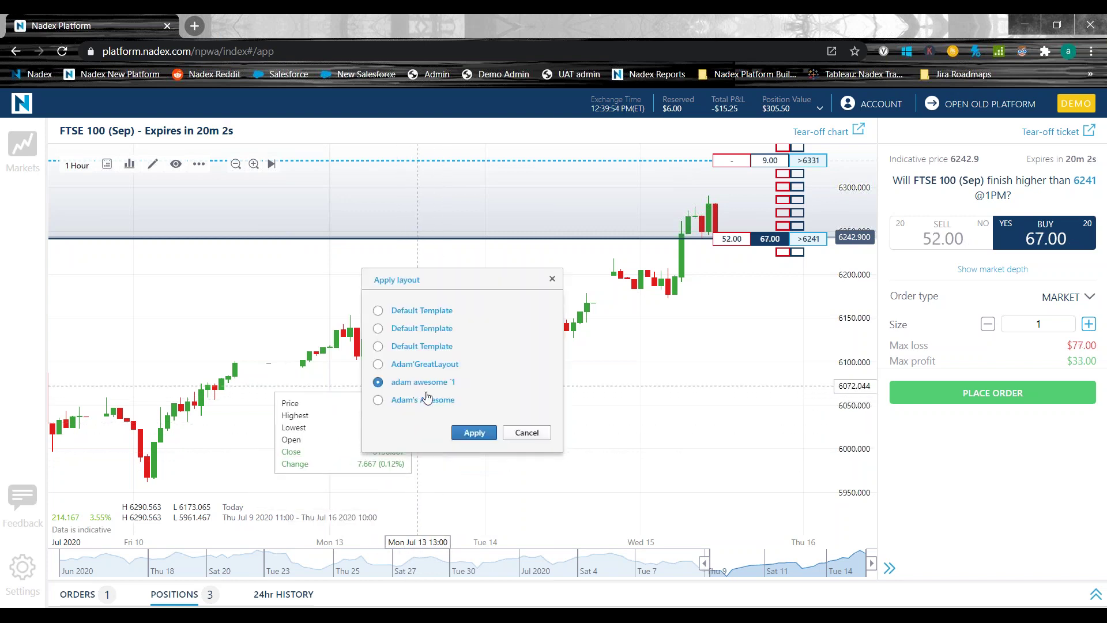
pyautogui.click(464, 432)
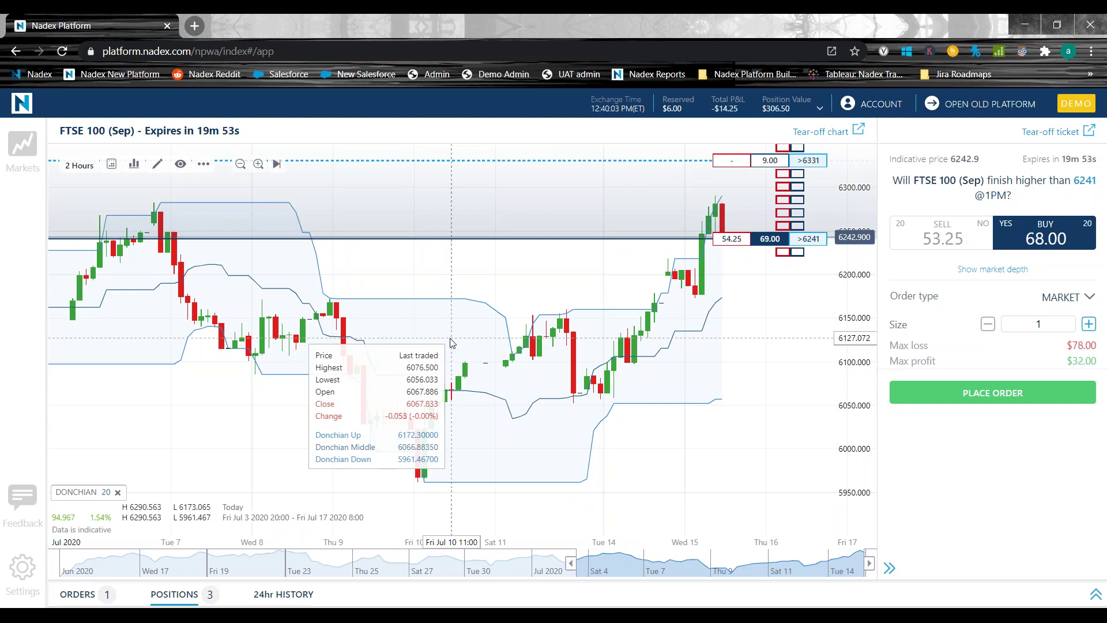
# Delete the saved chart layout whose name ends in "awesome `1".
pyautogui.rightClick(458, 284)
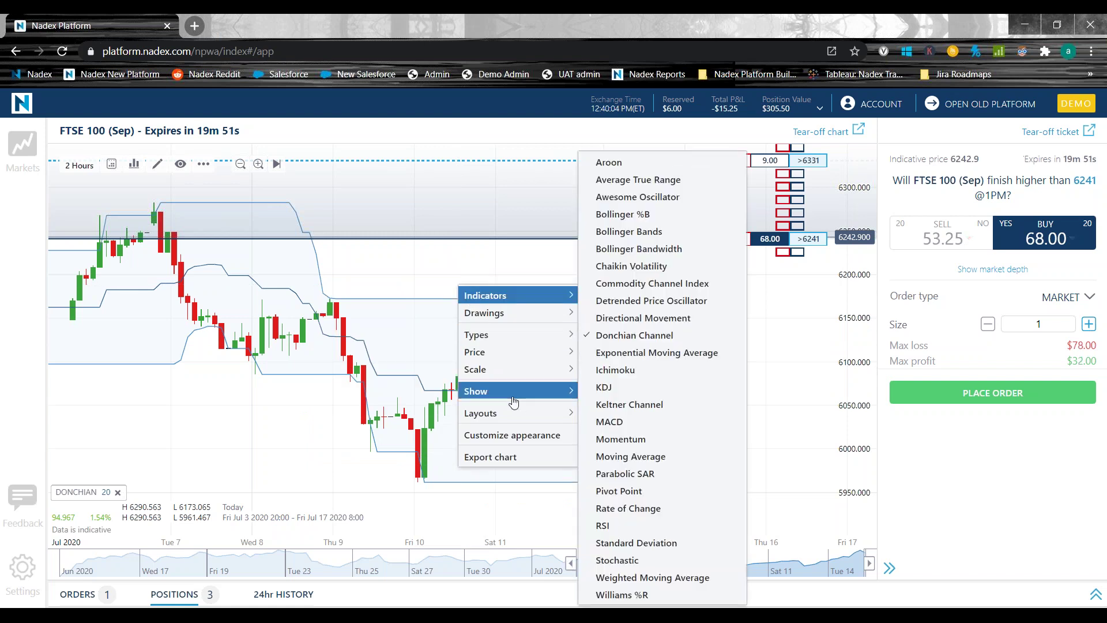
pyautogui.moveTo(516, 423)
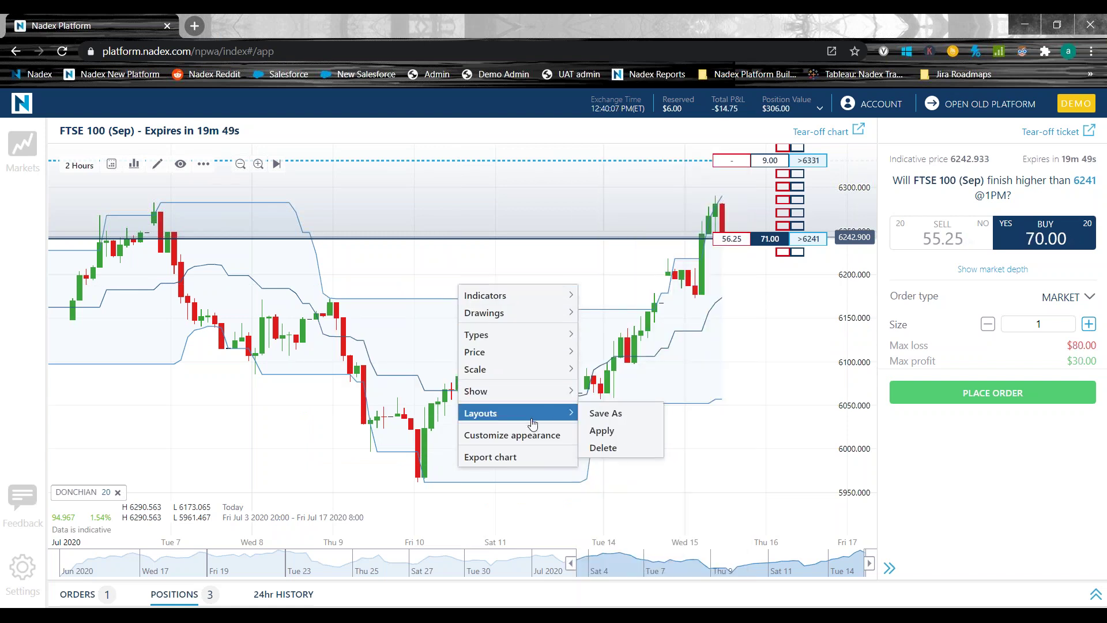
pyautogui.click(605, 449)
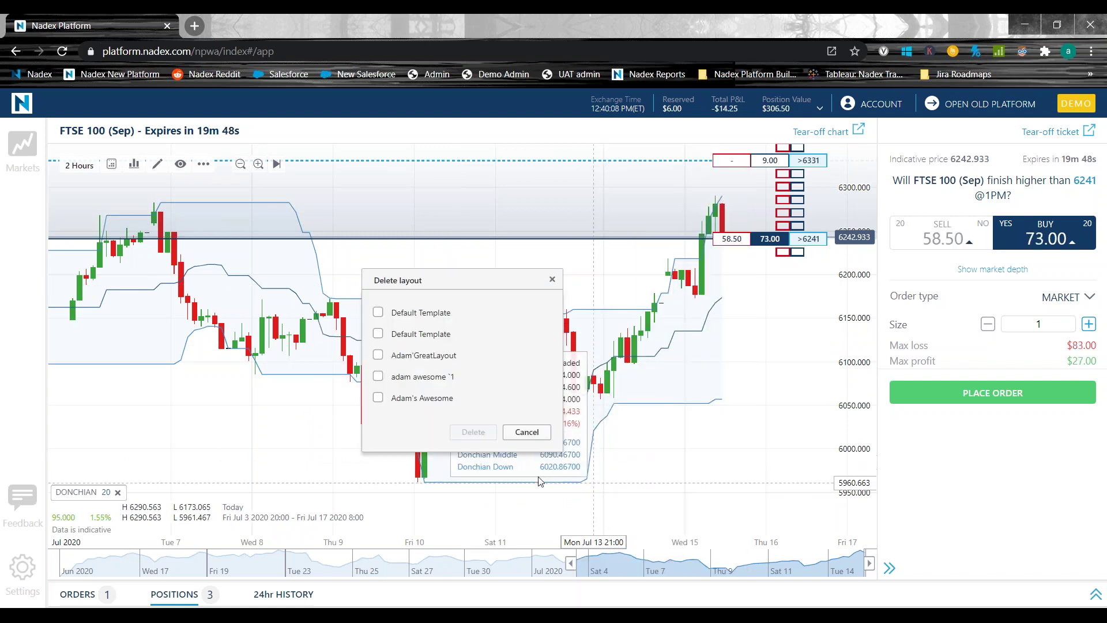
pyautogui.click(379, 377)
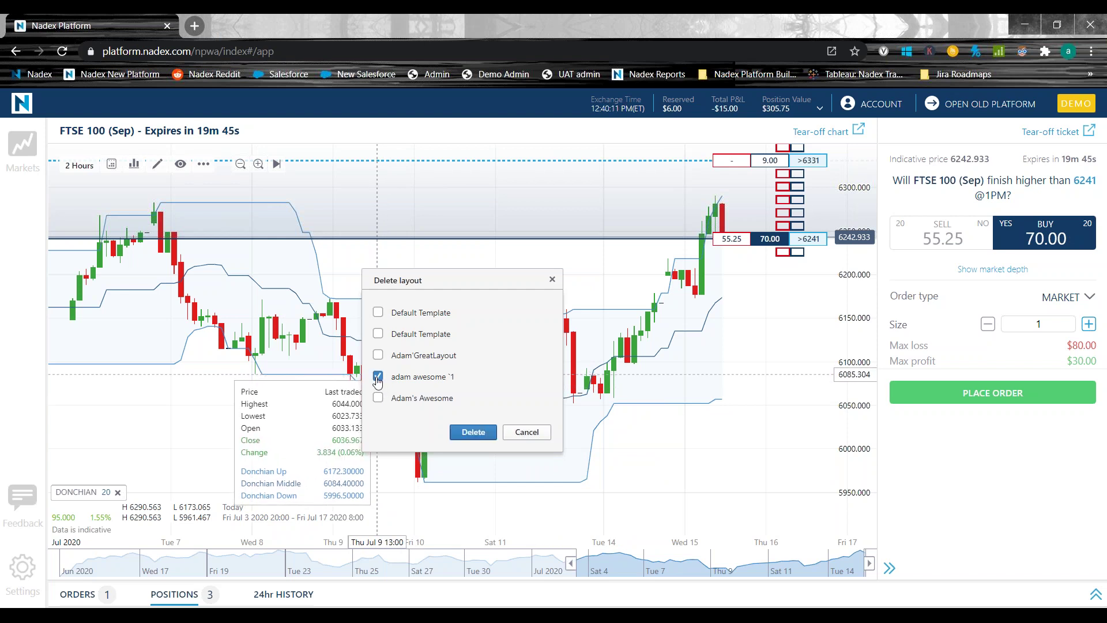
pyautogui.click(474, 433)
# Customize the candlestick appearance with an amber rising body and a slightly darker amber rising line.
pyautogui.rightClick(492, 255)
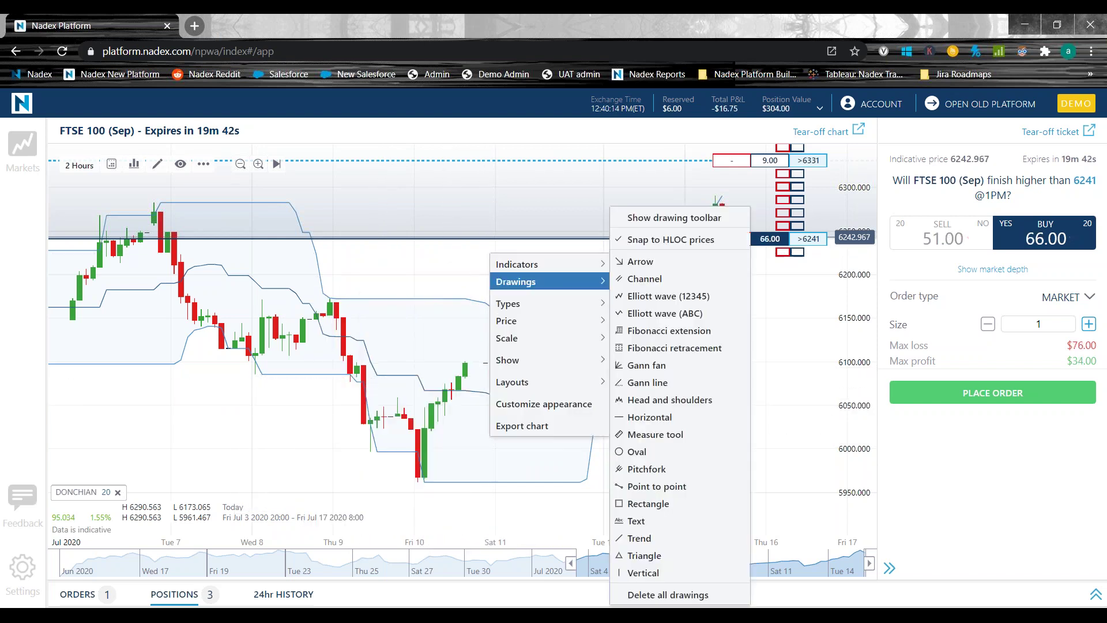
pyautogui.moveTo(512, 392)
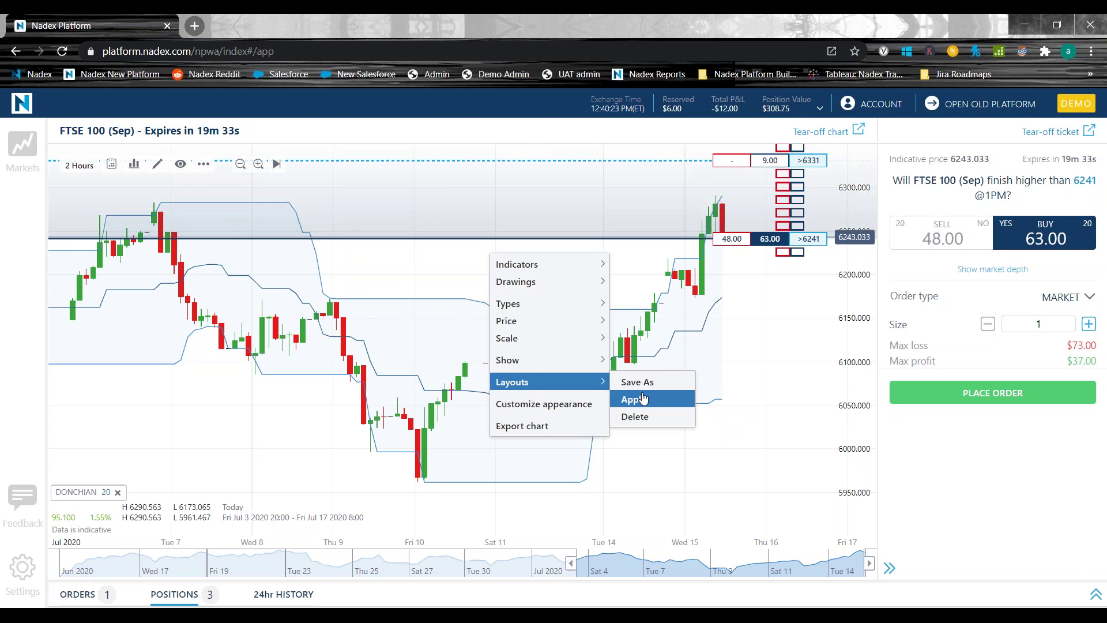
pyautogui.click(570, 407)
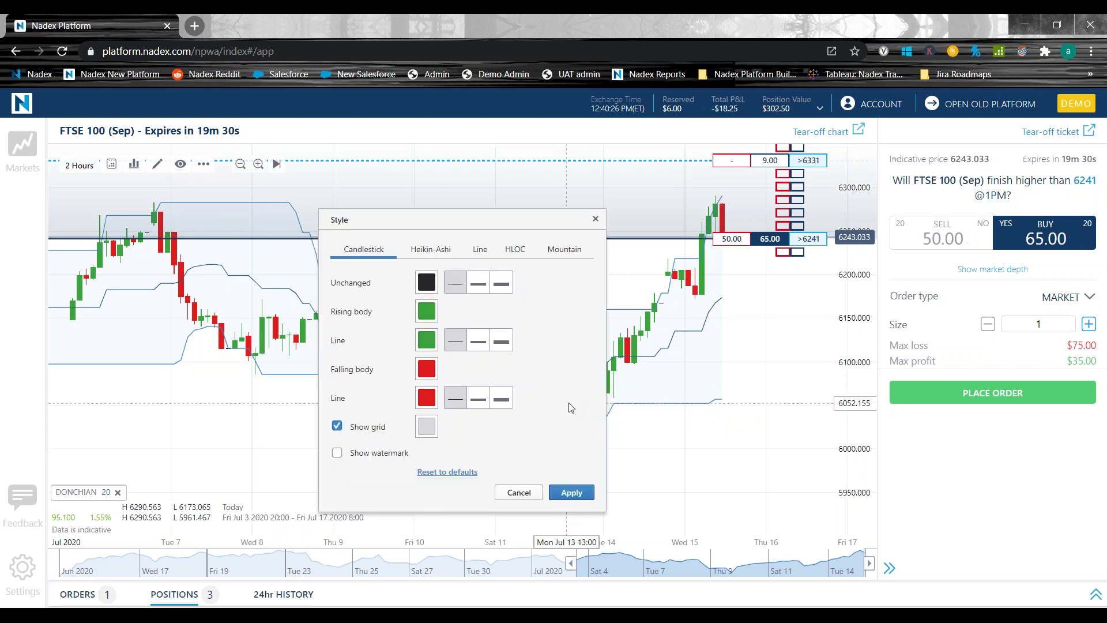
pyautogui.click(428, 315)
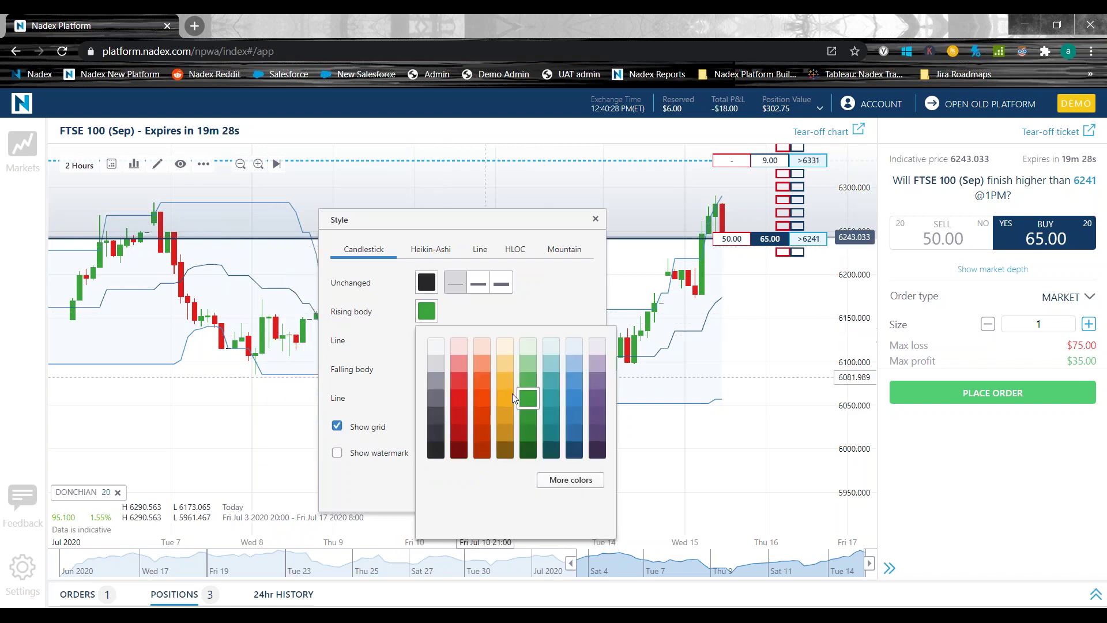
pyautogui.click(505, 387)
pyautogui.click(426, 340)
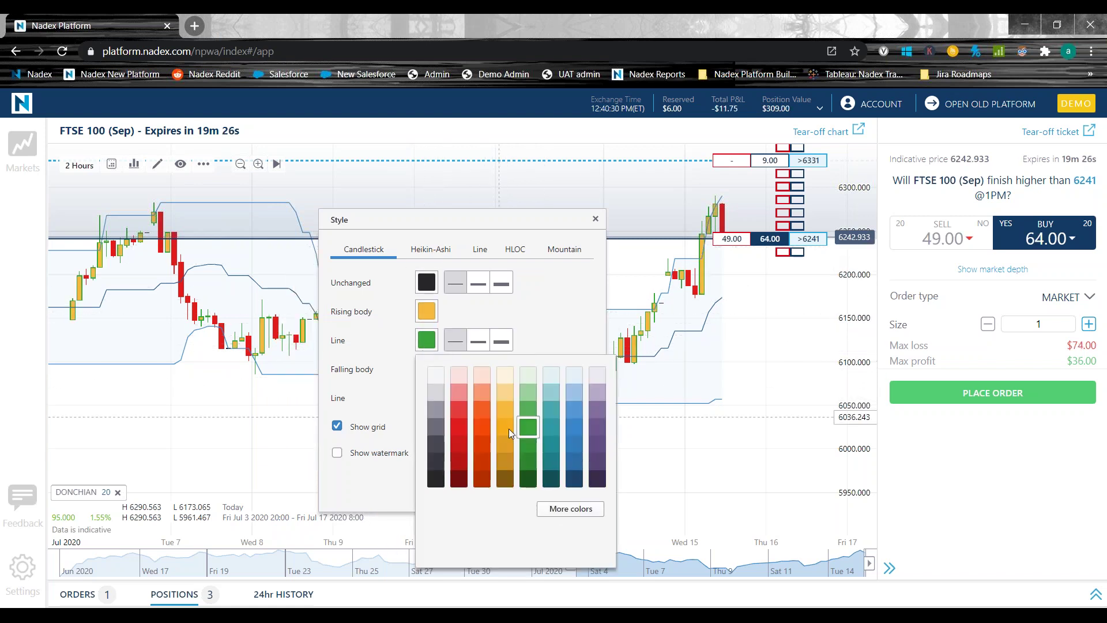
pyautogui.click(508, 466)
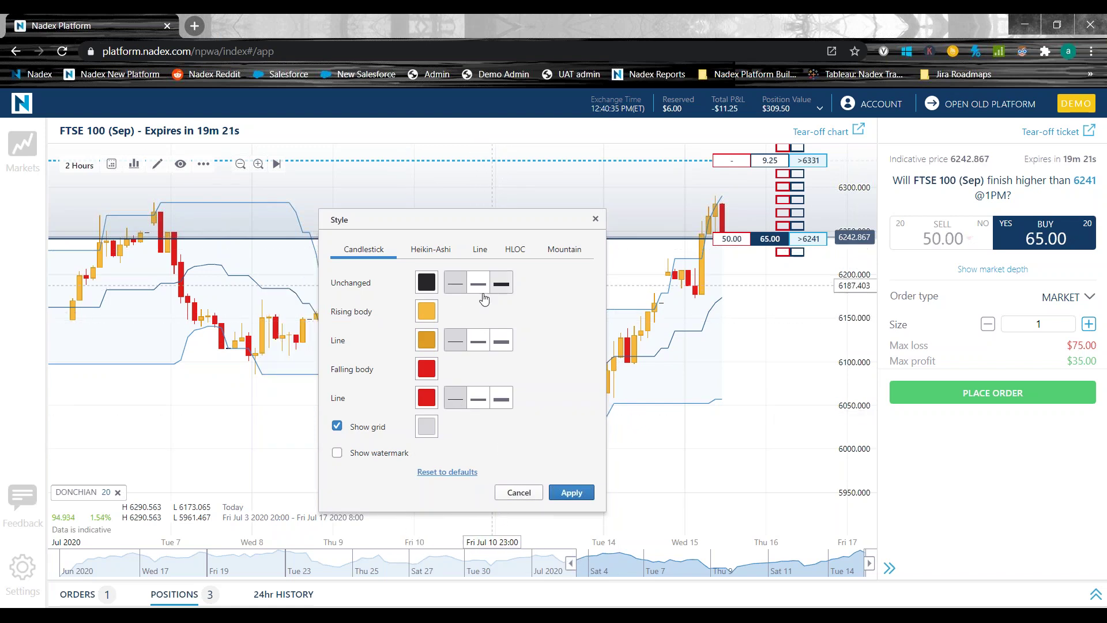
# Set the candlestick falling body to purple and its line to the darkest purple.
pyautogui.click(426, 397)
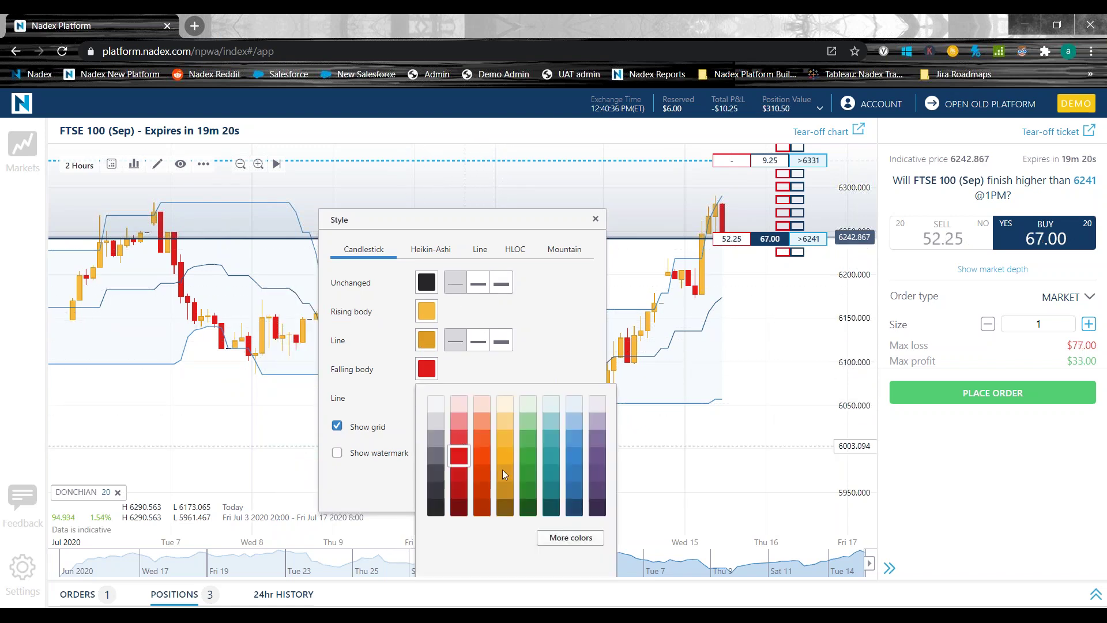
pyautogui.click(594, 458)
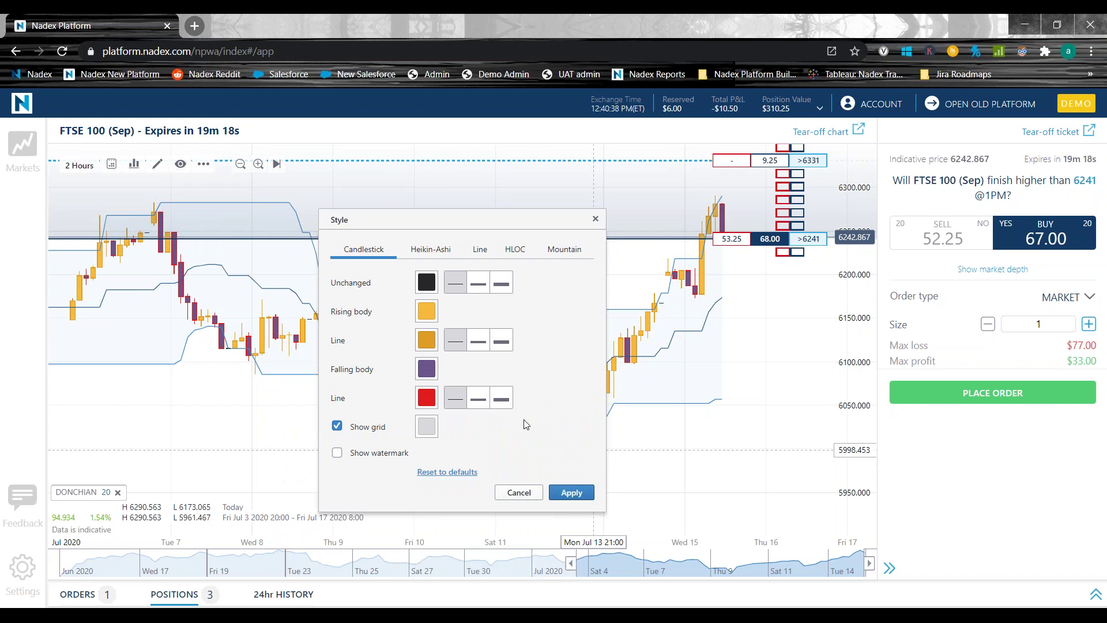
pyautogui.click(427, 397)
pyautogui.click(592, 536)
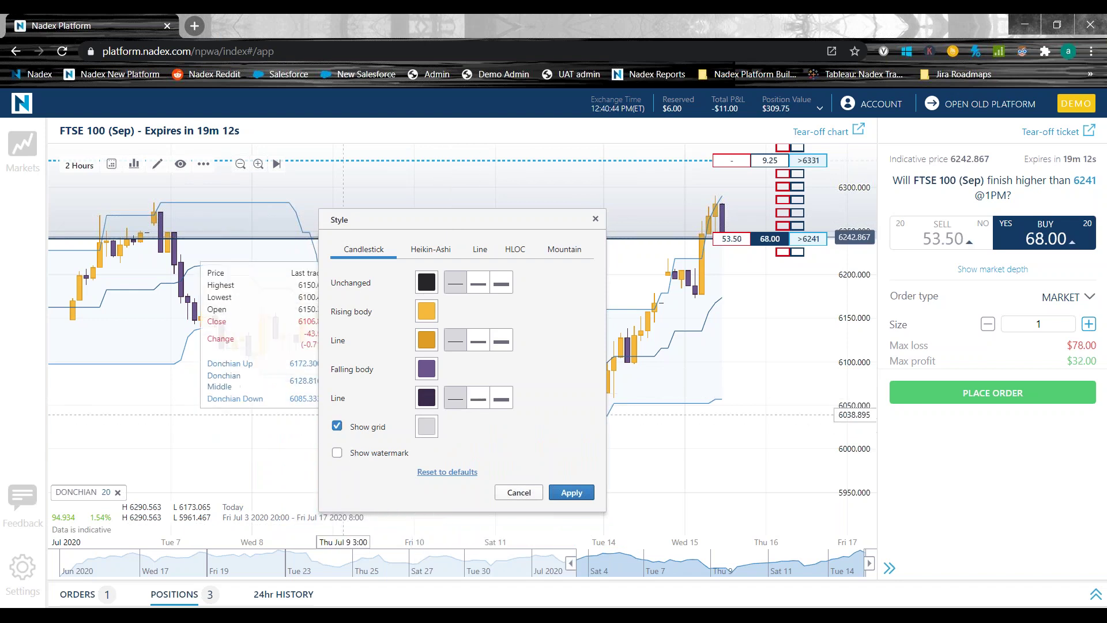
# Turn on the chart watermark with the grid kept on, apply the style and view the watermark behind the candles.
pyautogui.click(338, 427)
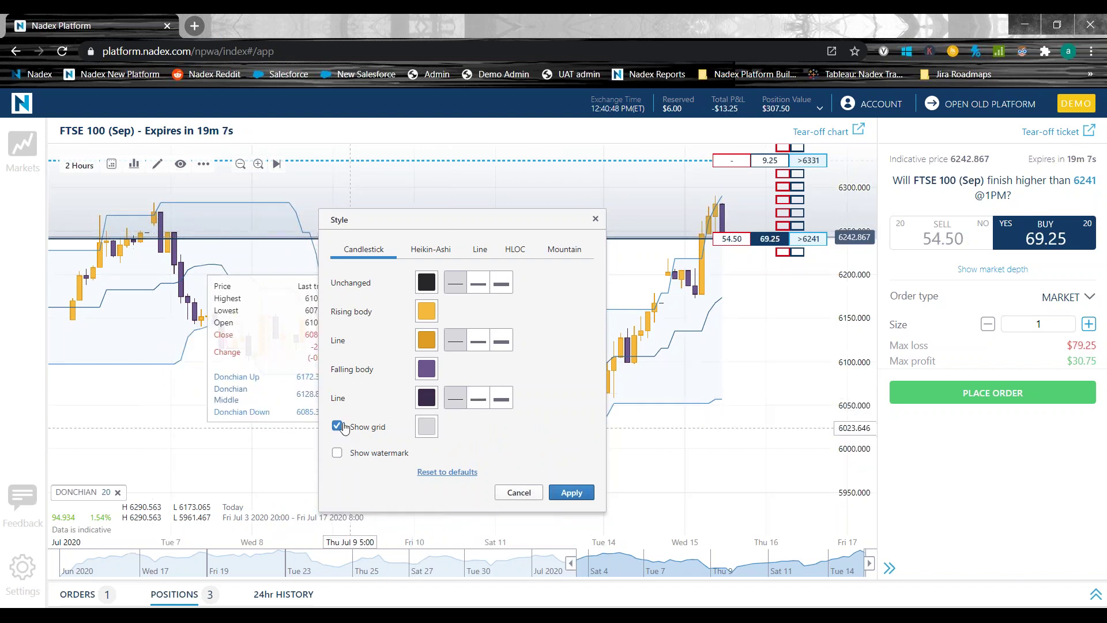
pyautogui.click(338, 453)
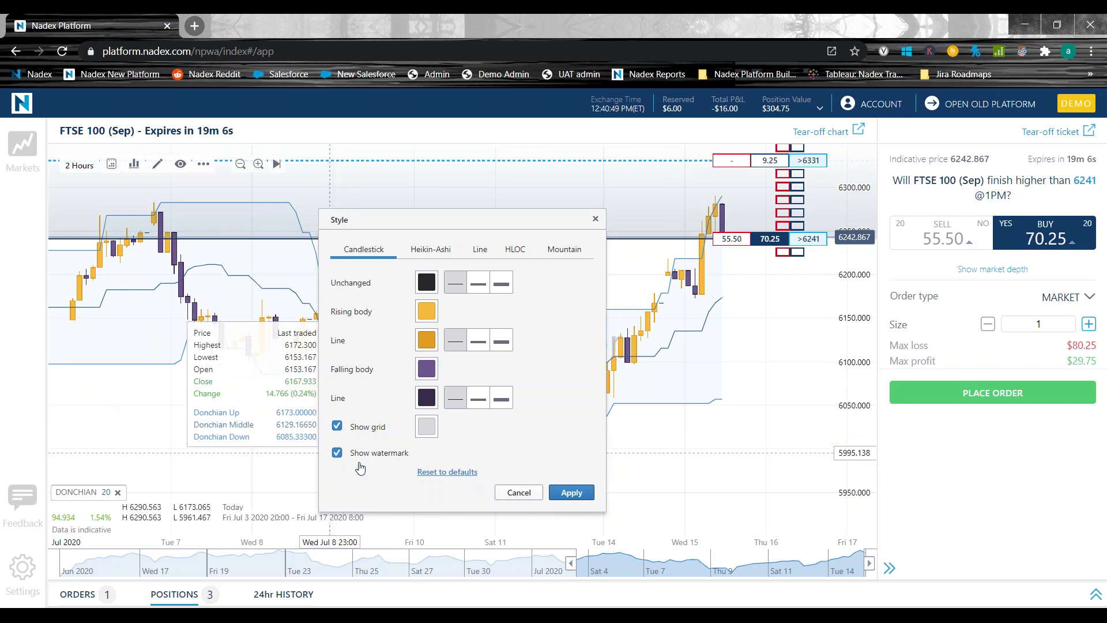
pyautogui.click(571, 493)
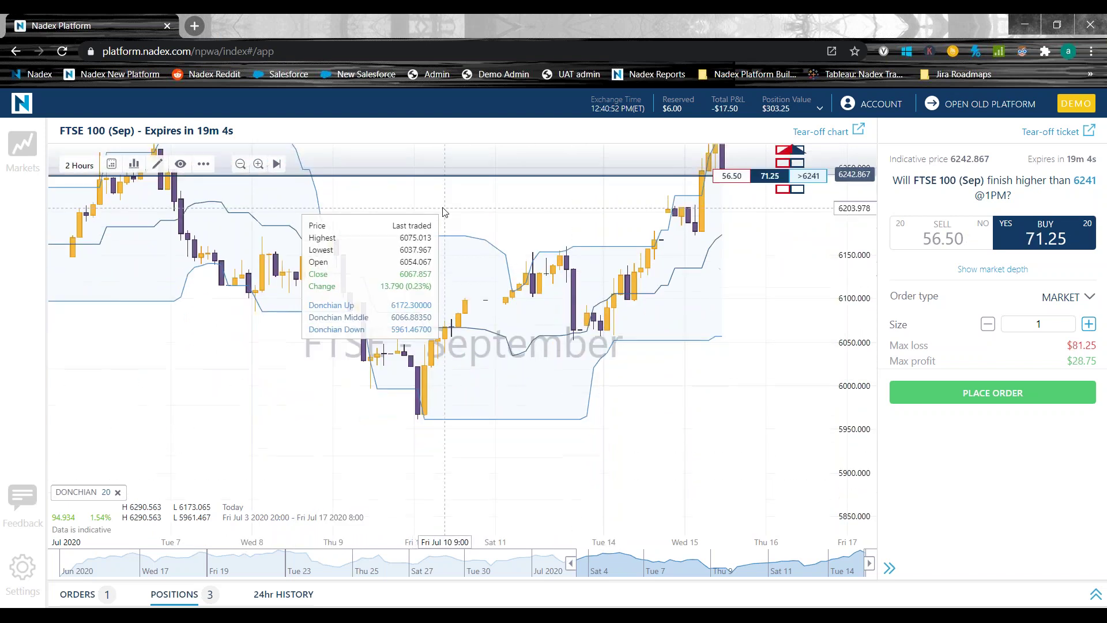
pyautogui.scroll(-5, 426, 242)
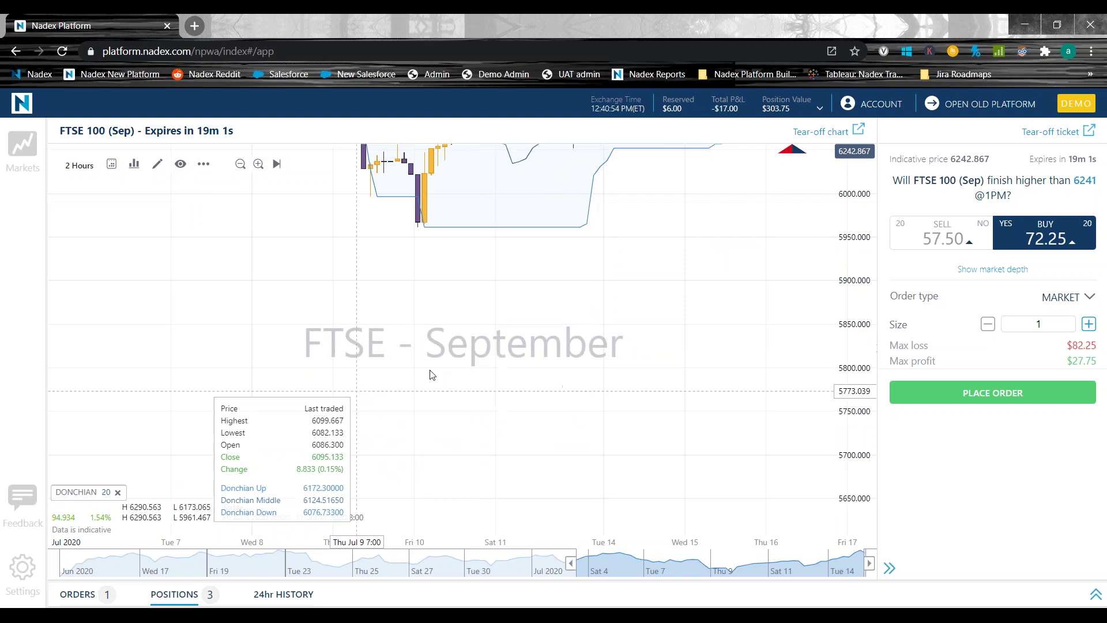
pyautogui.scroll(6, 494, 314)
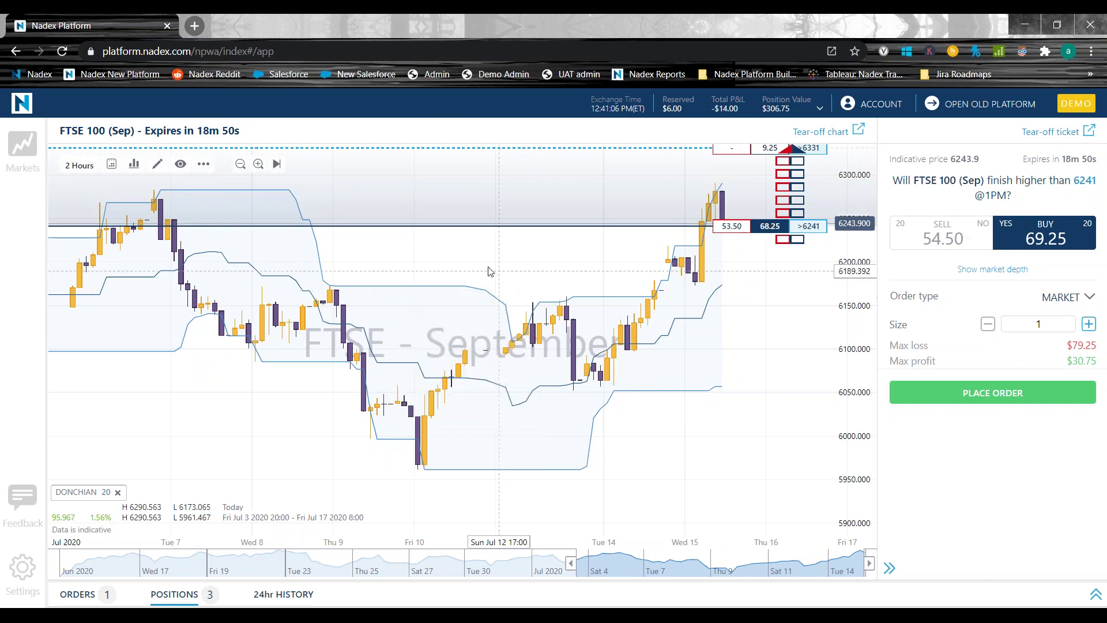
# Examine the appearance settings for the Heikin-Ashi, Line, HLOC and Mountain chart types and return to the Candlestick settings.
pyautogui.rightClick(419, 268)
pyautogui.moveTo(478, 295)
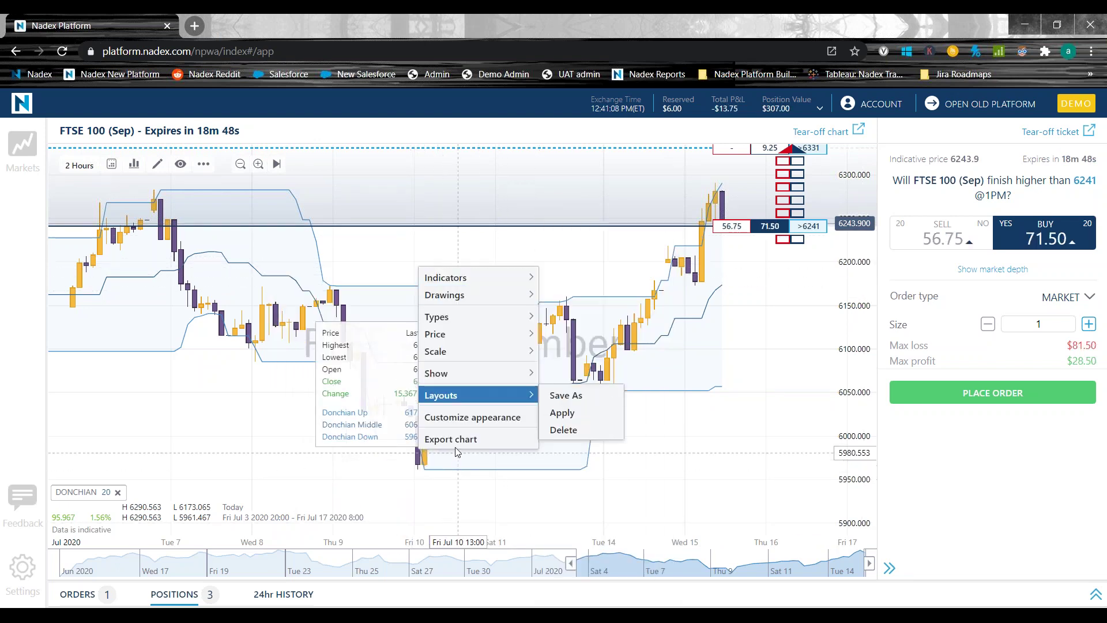
pyautogui.click(461, 417)
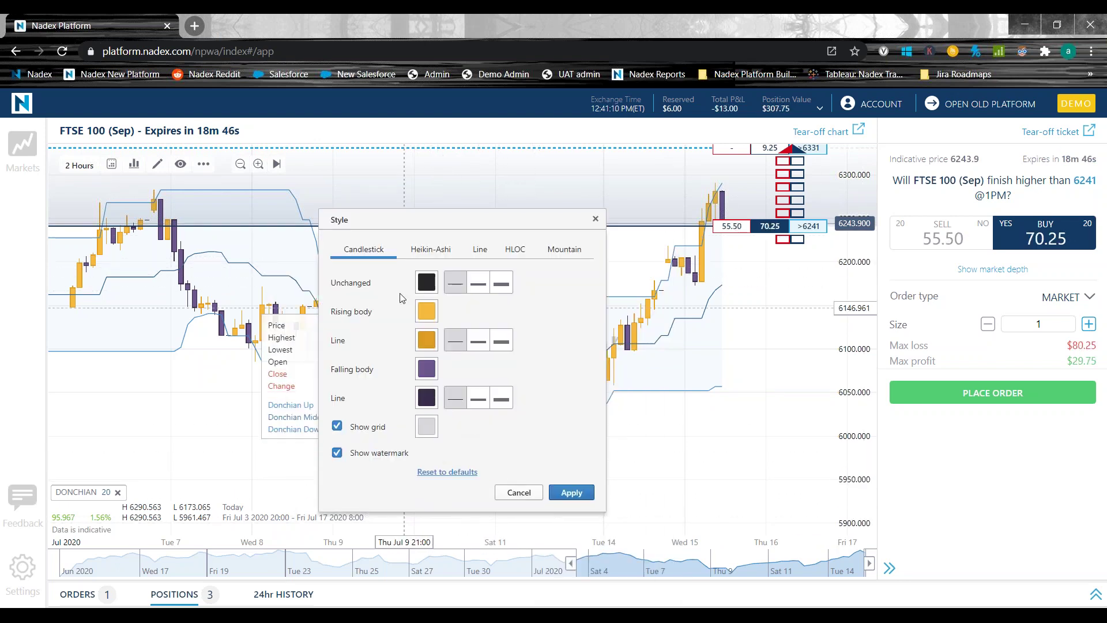
pyautogui.click(431, 249)
pyautogui.click(480, 249)
pyautogui.click(516, 249)
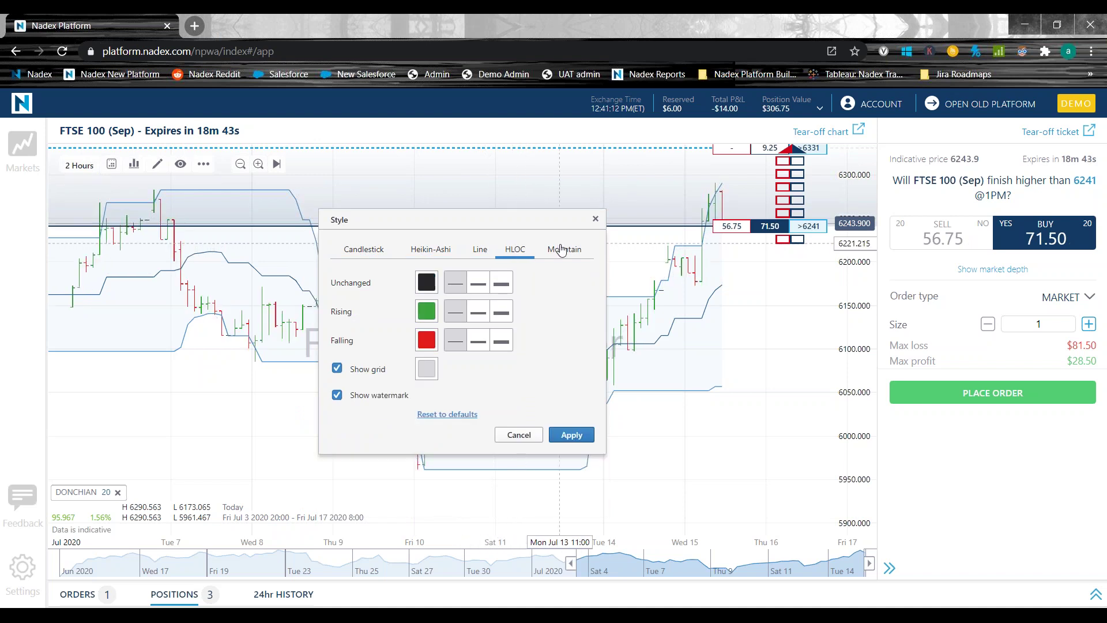
pyautogui.click(565, 249)
pyautogui.click(431, 249)
pyautogui.click(364, 249)
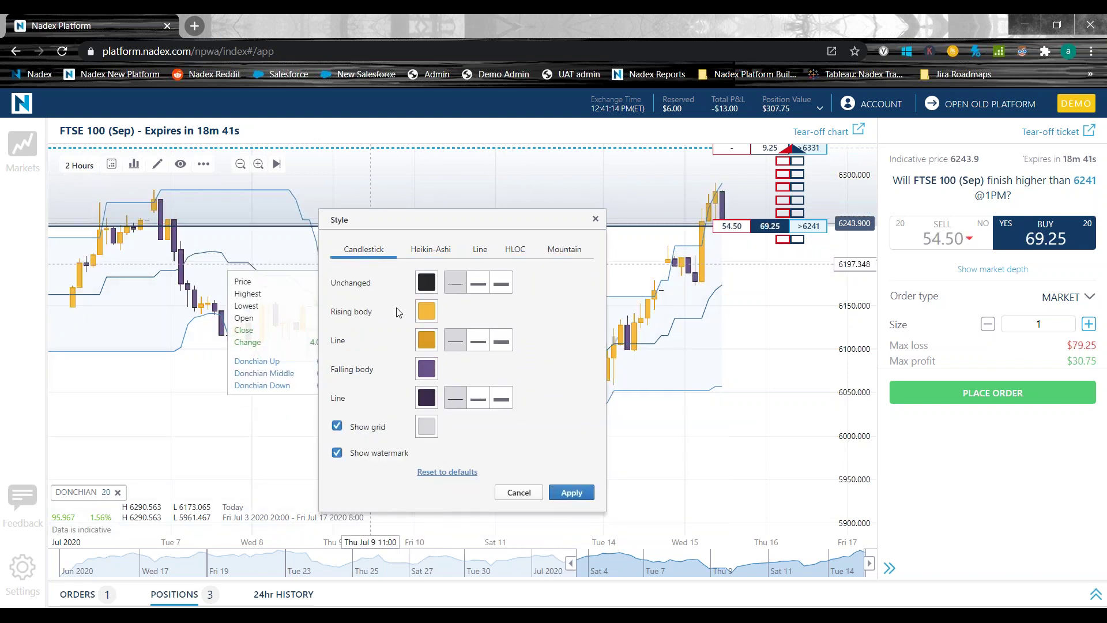
# Reset the candlestick style to defaults and try the thickest line weights before returning them to the thinnest.
pyautogui.click(442, 472)
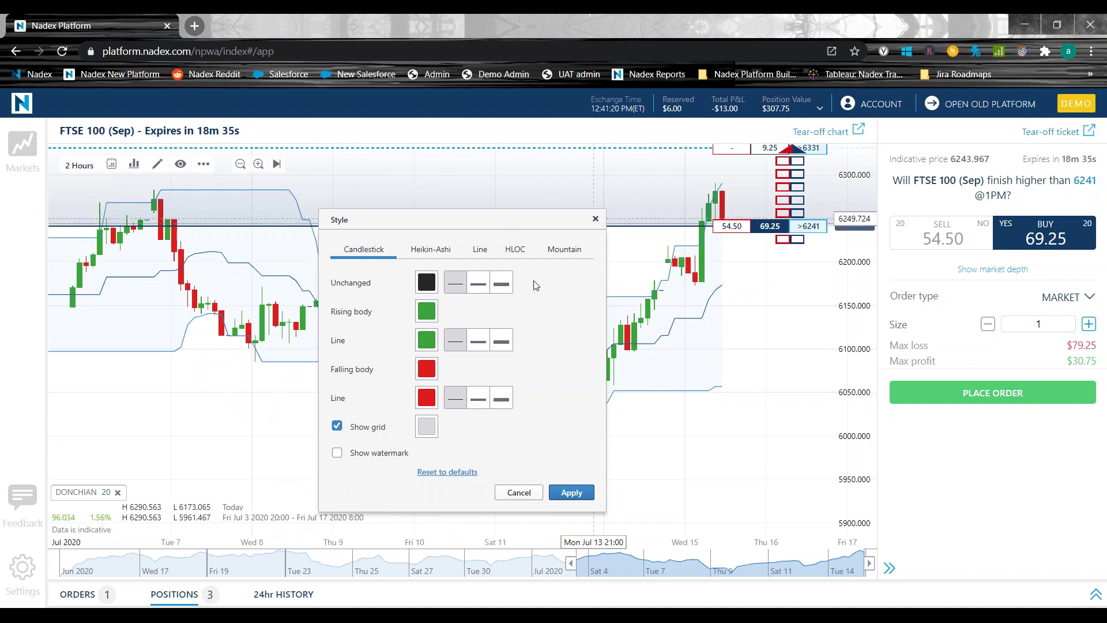
pyautogui.click(500, 343)
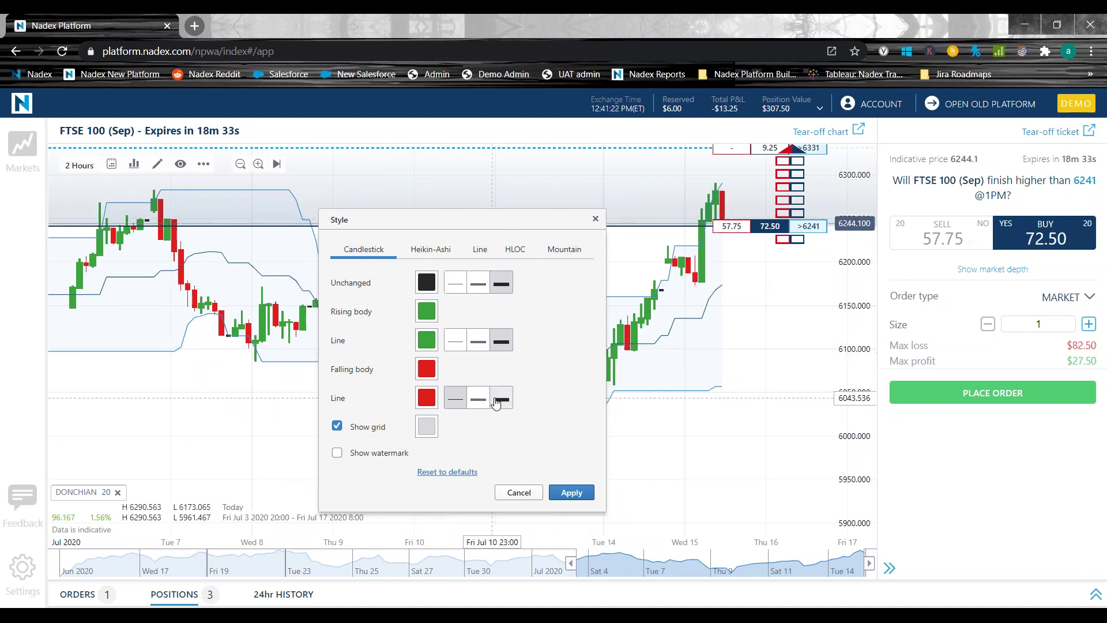
pyautogui.click(453, 400)
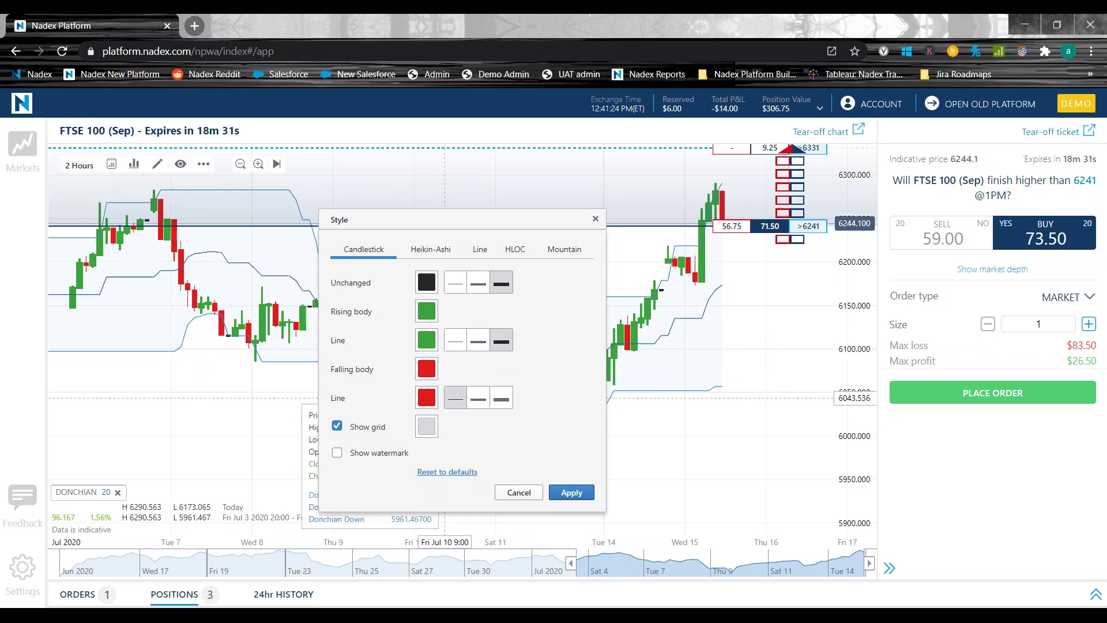
pyautogui.click(455, 340)
pyautogui.click(455, 283)
# Color the chart's grid lines green and apply the style.
pyautogui.click(427, 426)
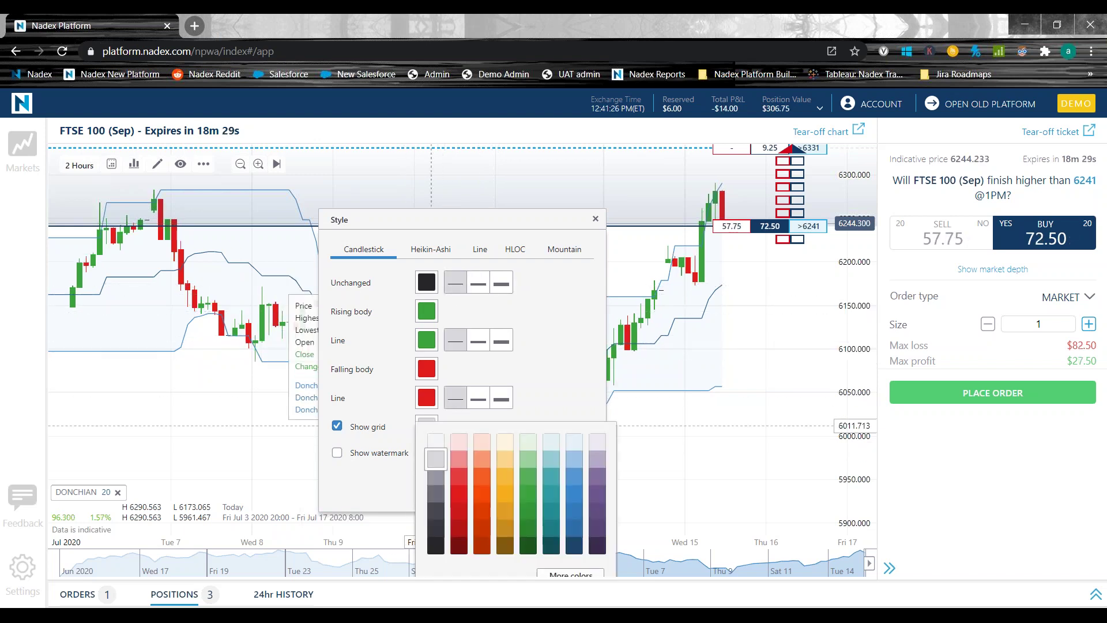
pyautogui.click(519, 509)
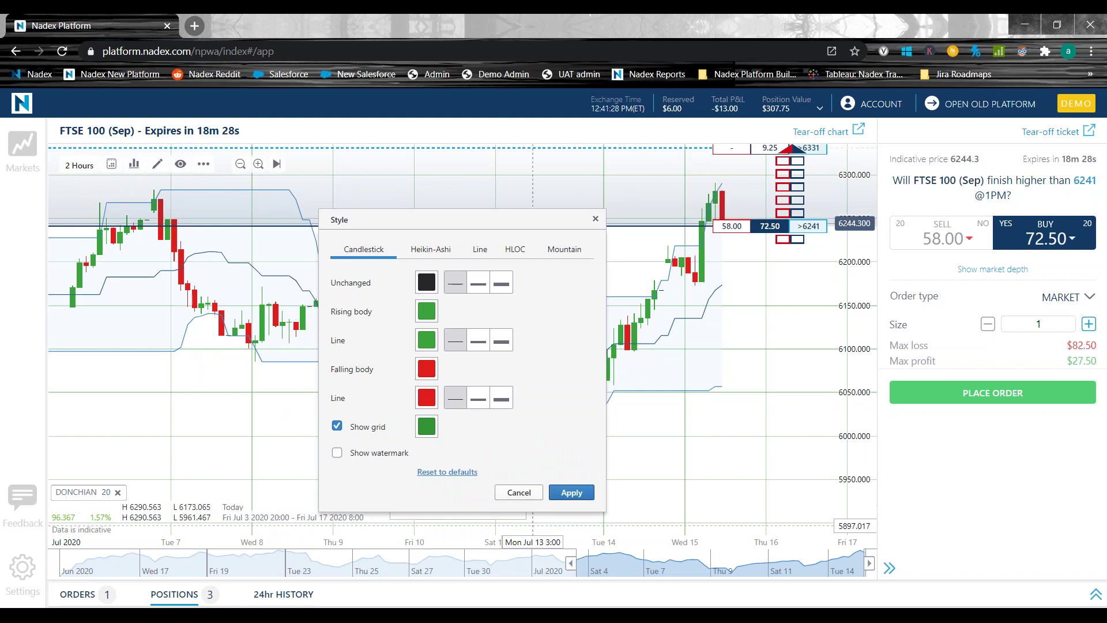
pyautogui.click(571, 492)
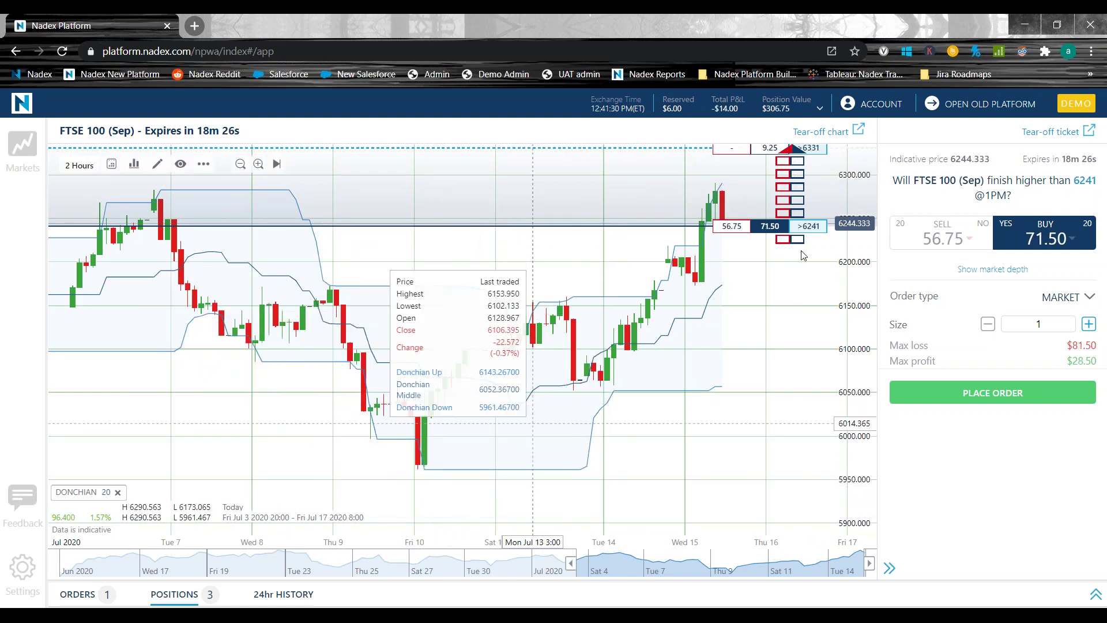
# Restore the chart grid to its default light gray color and apply the style.
pyautogui.rightClick(508, 278)
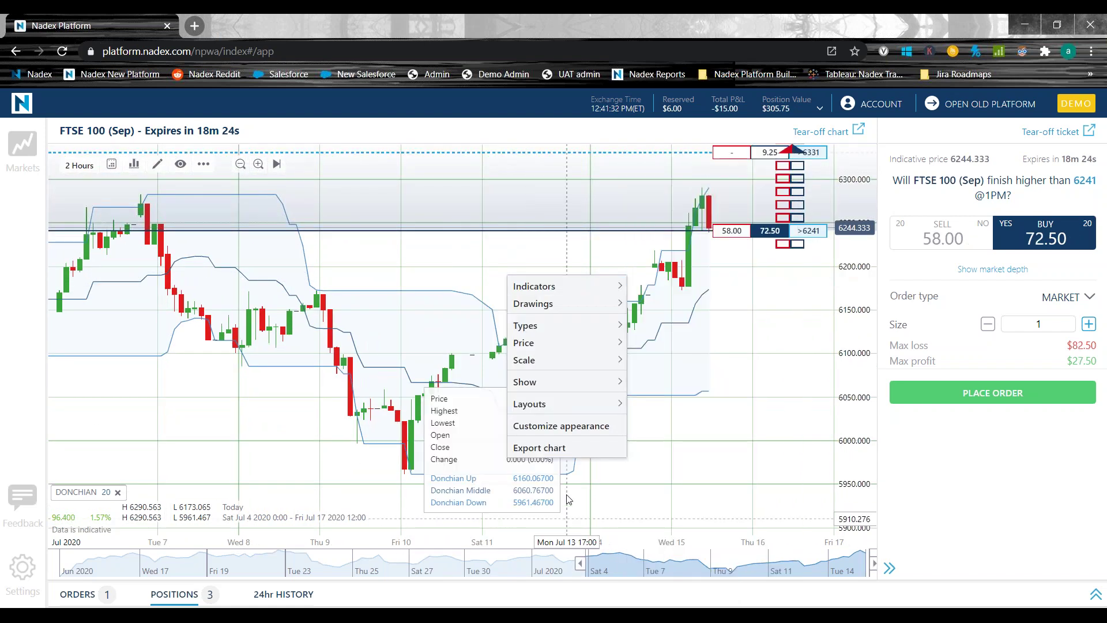
pyautogui.click(567, 427)
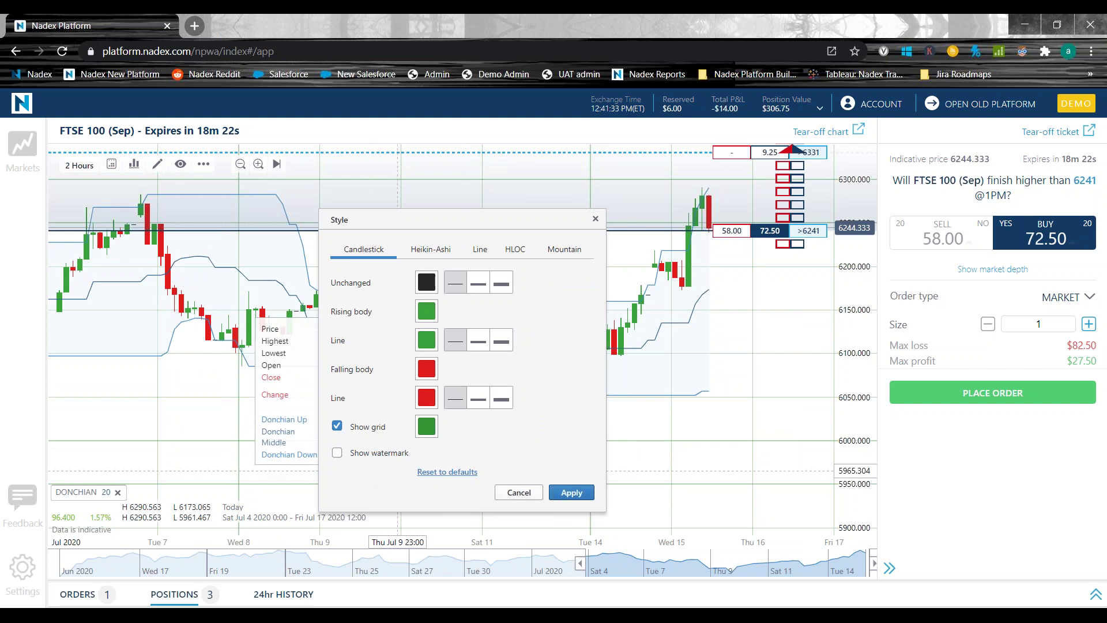
pyautogui.click(572, 492)
# Export the FTSE 100 chart as a PNG image and view the downloaded file in a widened viewer window.
pyautogui.rightClick(452, 251)
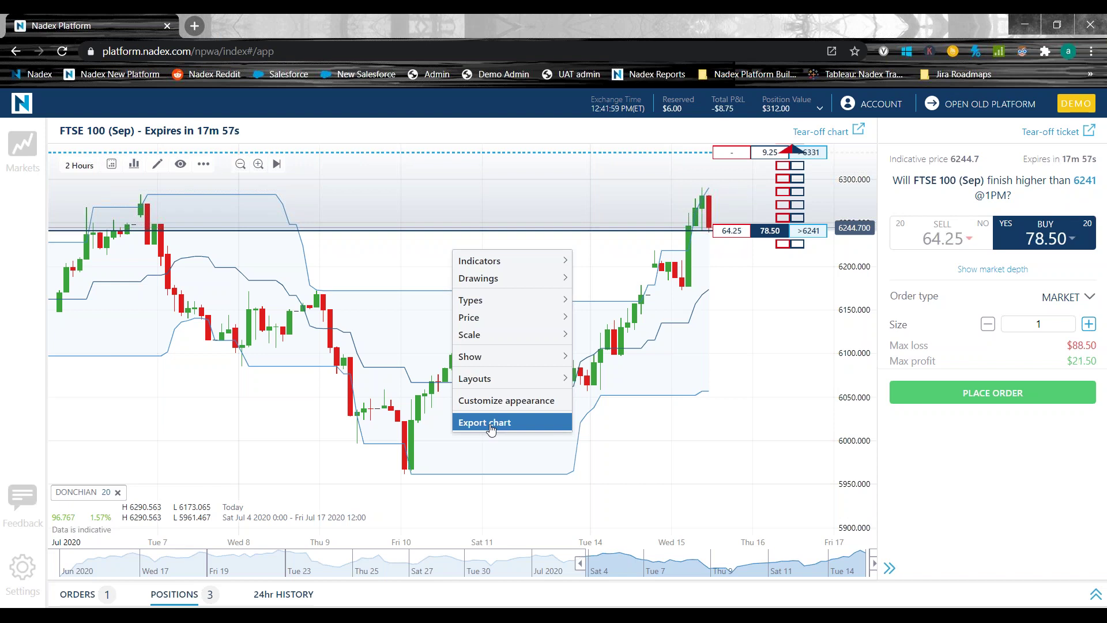
pyautogui.click(490, 425)
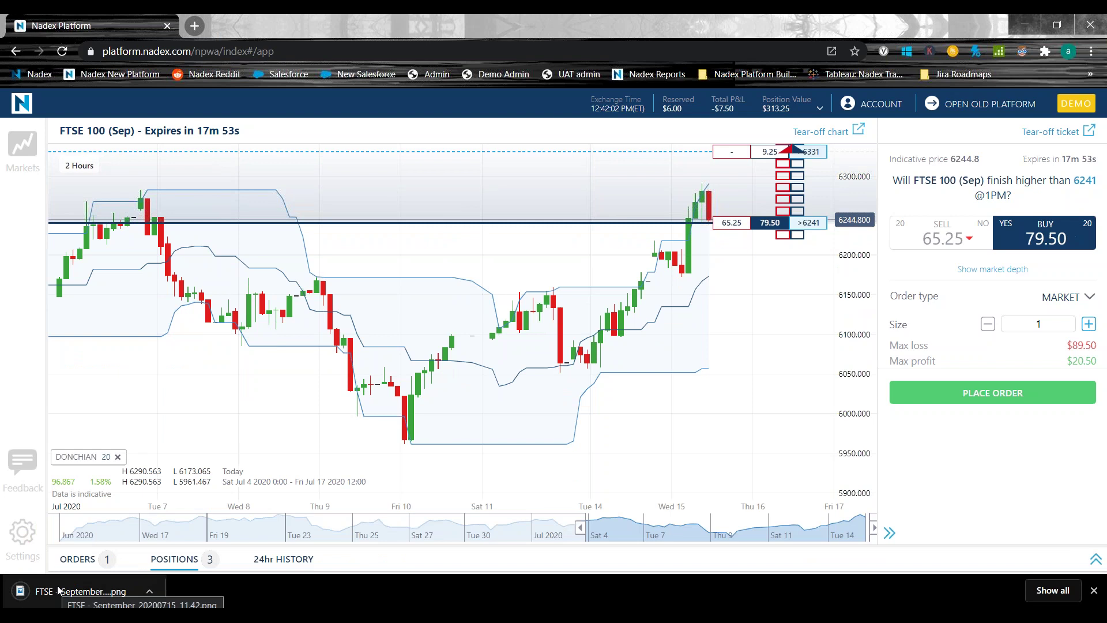
pyautogui.click(32, 600)
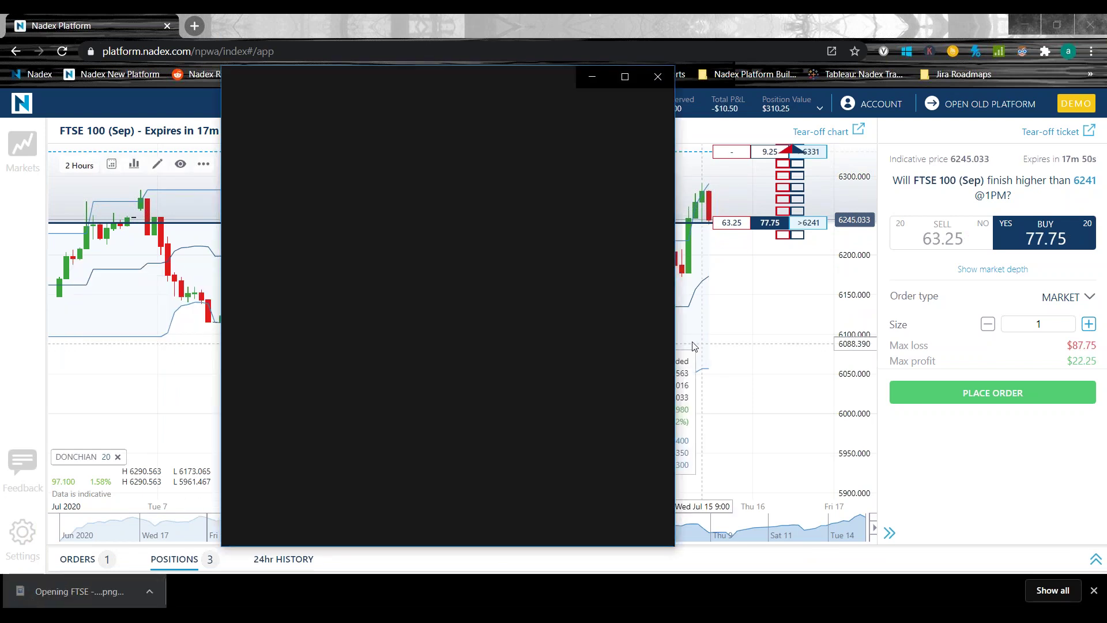
pyautogui.moveTo(675, 334); pyautogui.dragTo(968, 309)
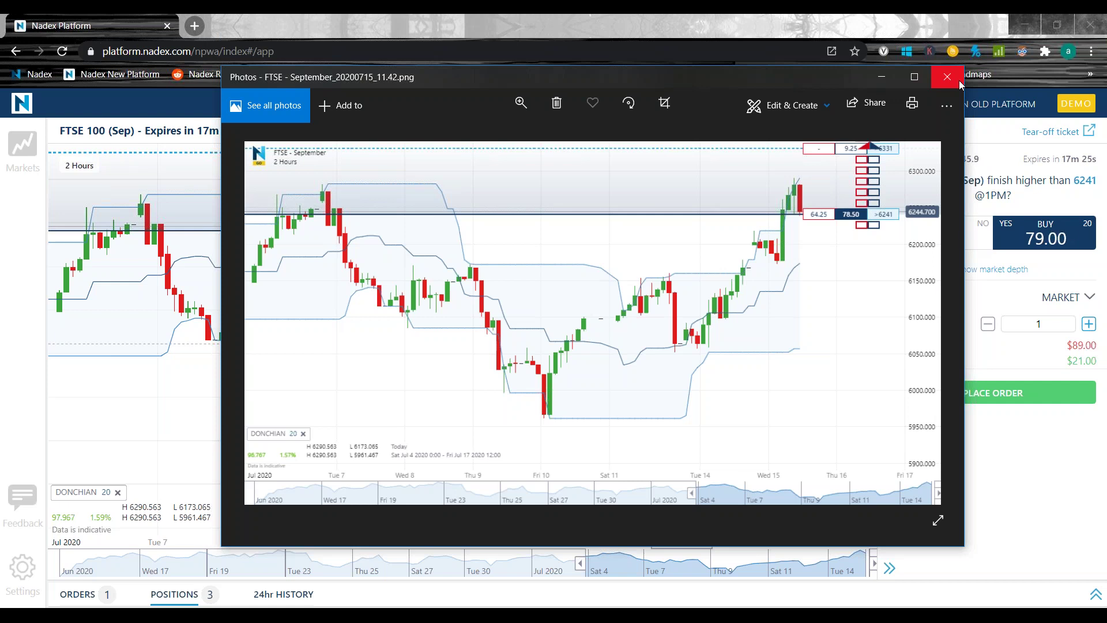
pyautogui.click(946, 77)
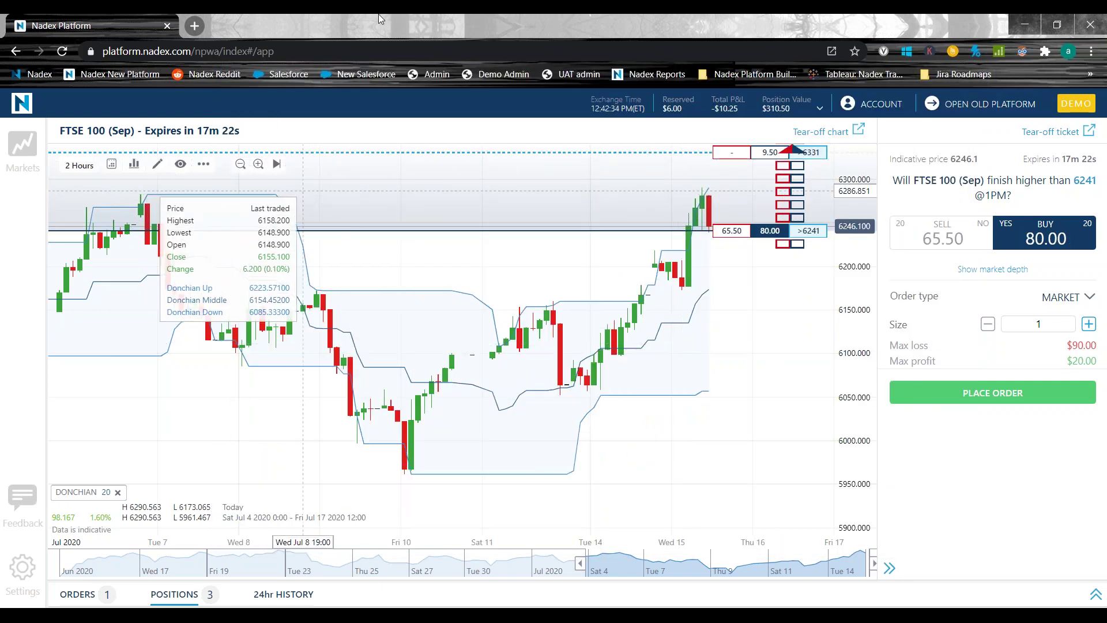
# Look over the earlier two-hour candles and set the FTSE 100 chart's interval to 3 minutes.
pyautogui.scroll(-3, 257, 201)
pyautogui.moveTo(412, 259); pyautogui.dragTo(227, 184)
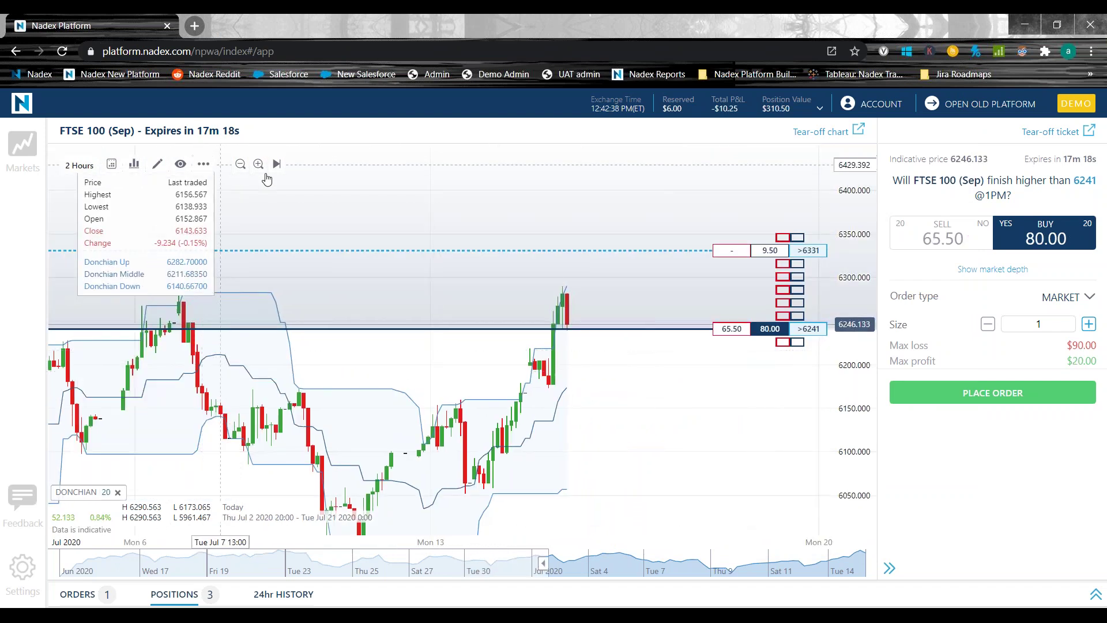
pyautogui.moveTo(341, 278); pyautogui.dragTo(496, 285)
pyautogui.click(83, 167)
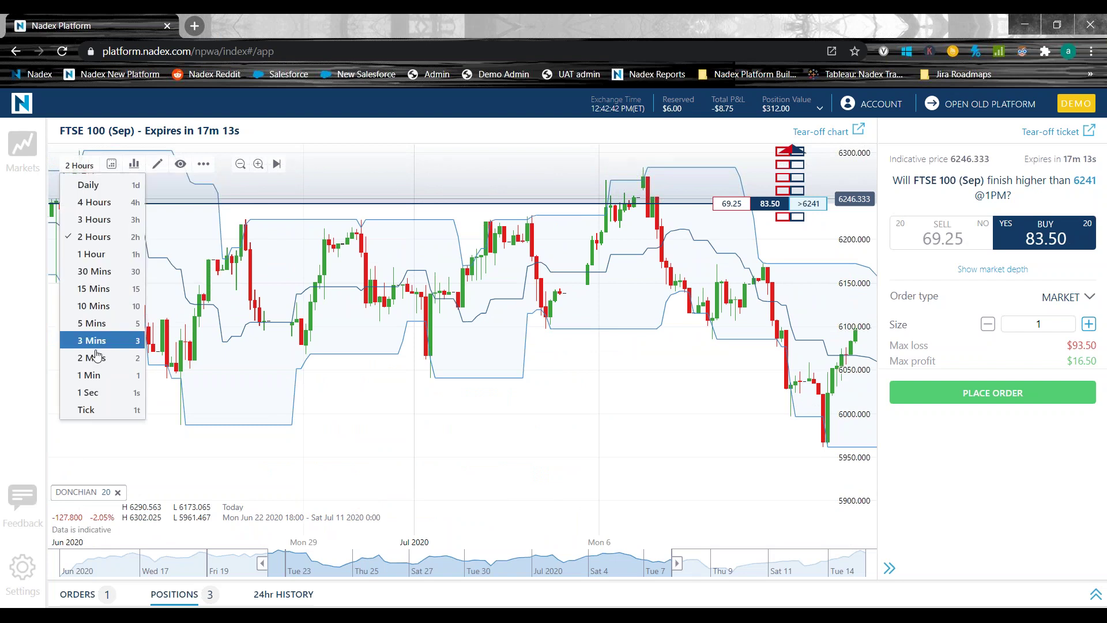
pyautogui.click(99, 344)
# Pan the 3-minute chart back to earlier dates and return it to the latest price.
pyautogui.moveTo(278, 279); pyautogui.dragTo(507, 400)
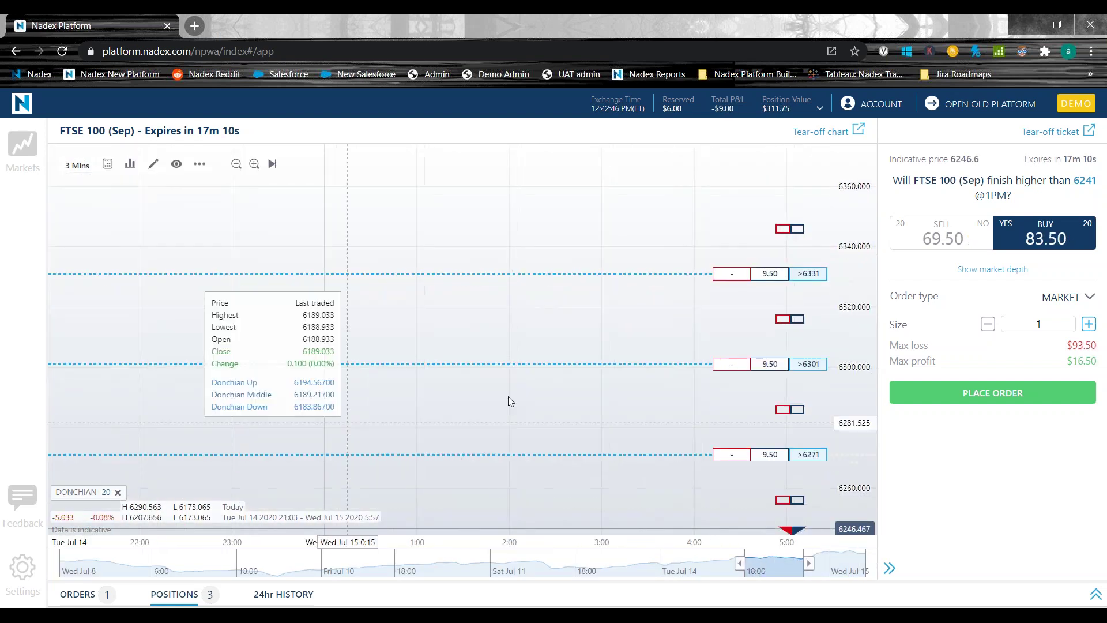
pyautogui.moveTo(410, 312); pyautogui.dragTo(543, 397)
pyautogui.moveTo(517, 280); pyautogui.dragTo(850, 274)
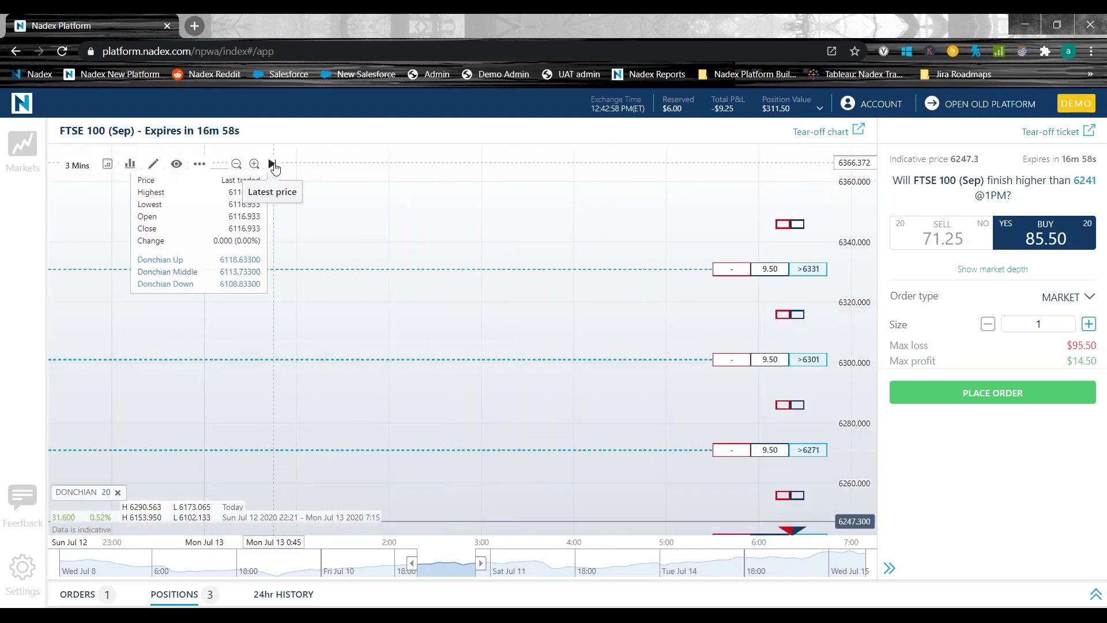
pyautogui.click(273, 165)
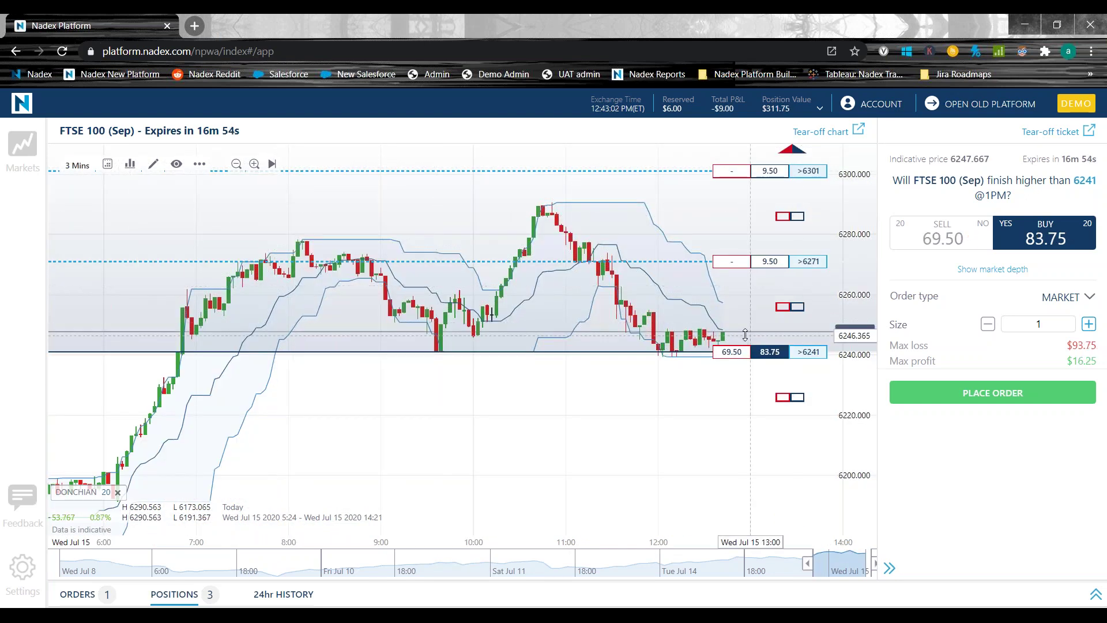
# Zoom in and out around the recent 3-minute candles and recenter the chart on the latest price.
pyautogui.scroll(-5, 492, 334)
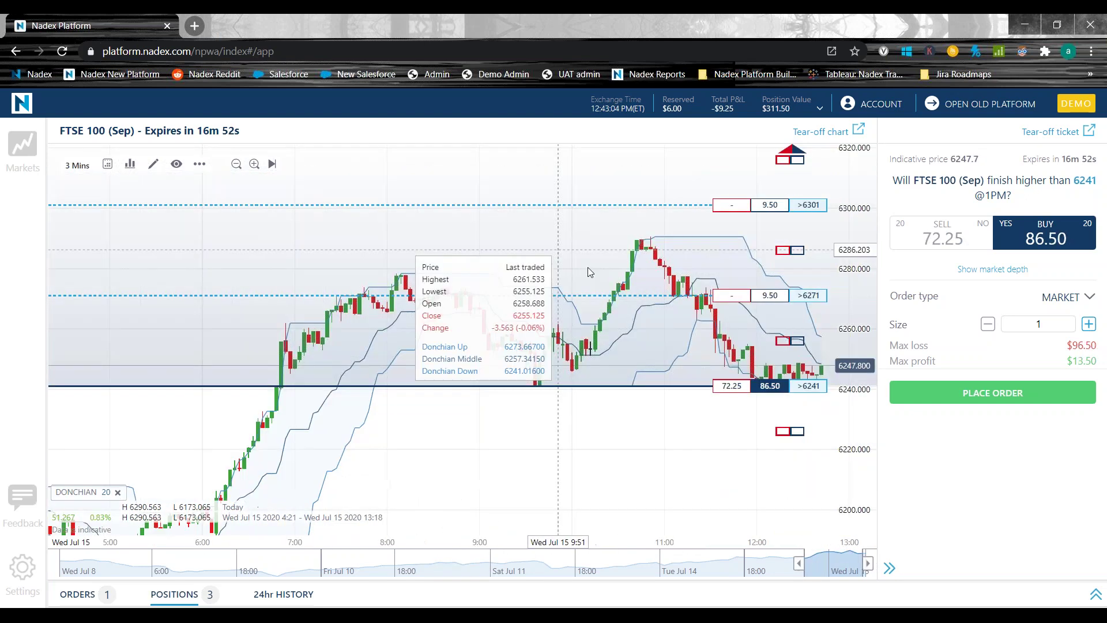
pyautogui.scroll(4, 473, 367)
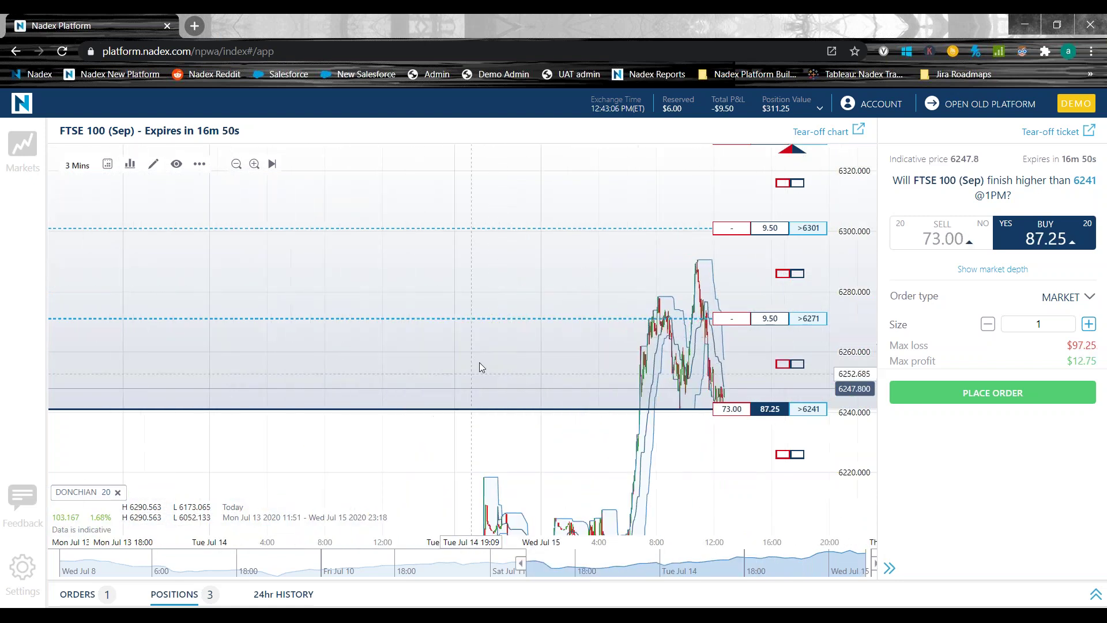
pyautogui.scroll(2, 490, 326)
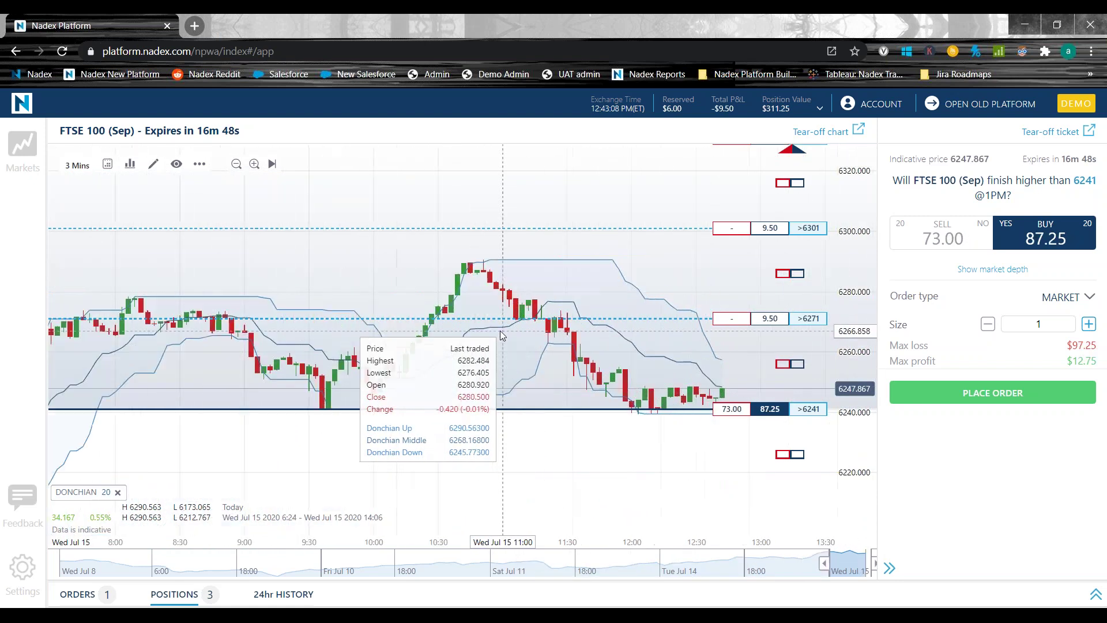
pyautogui.scroll(-5, 461, 317)
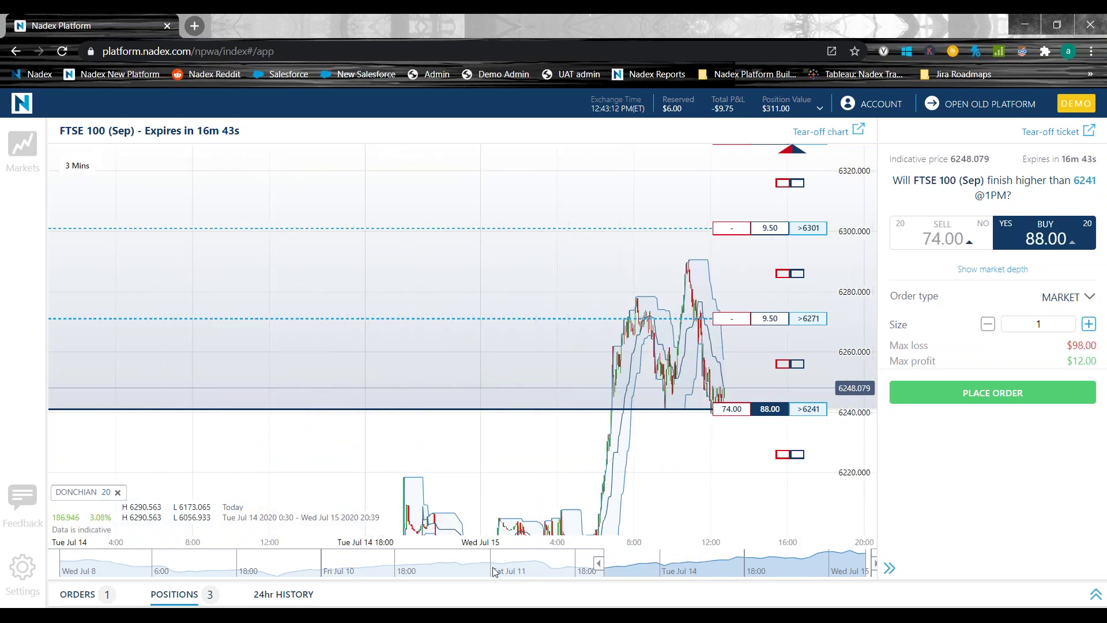
pyautogui.scroll(-2, 571, 383)
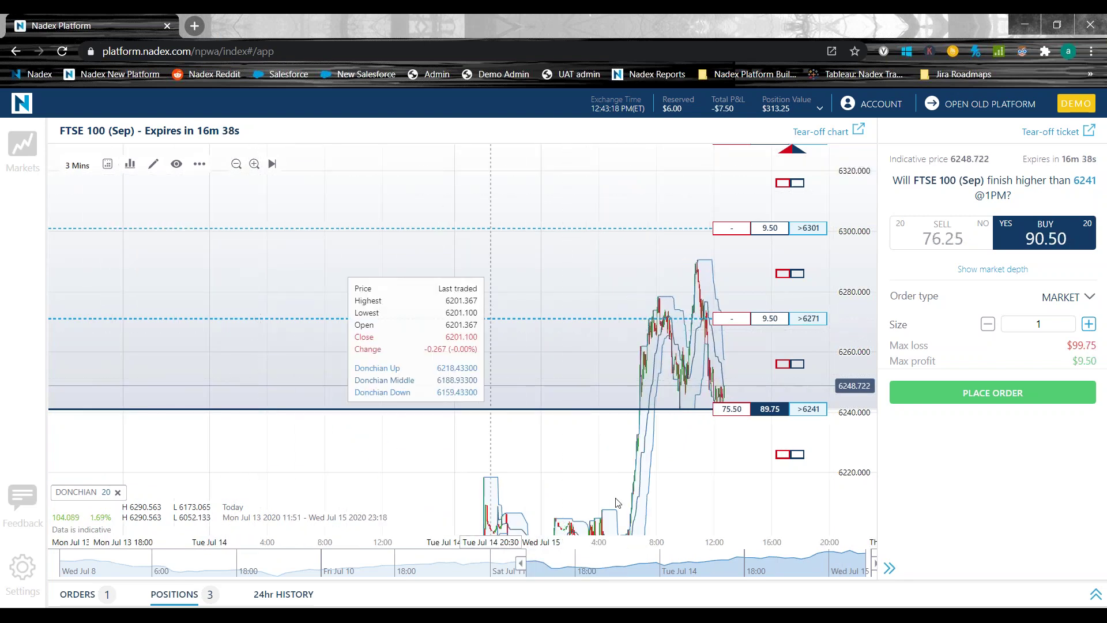
pyautogui.click(272, 166)
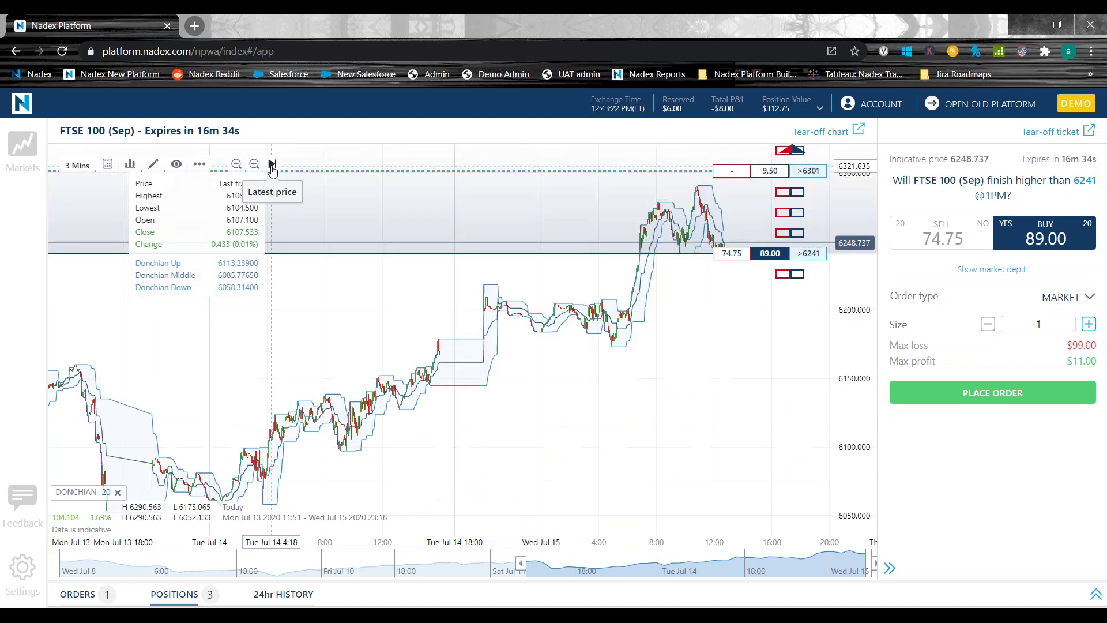
# Compare a close view of the July 15 candles with the wider view reaching back to July 13.
pyautogui.scroll(8, 718, 288)
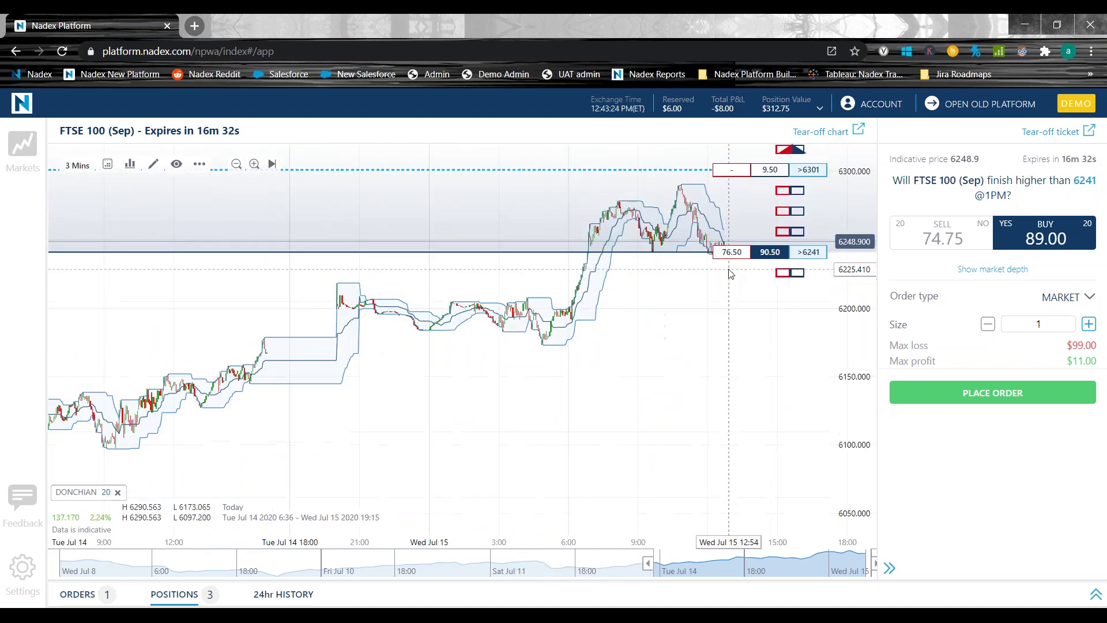
pyautogui.scroll(-5, 634, 300)
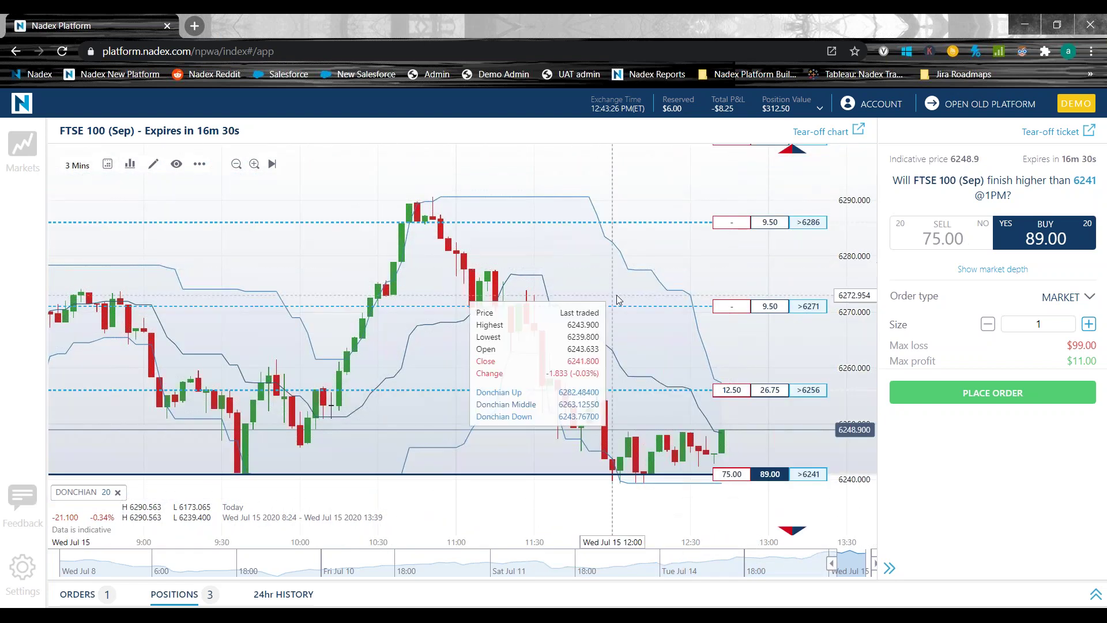
pyautogui.scroll(-6, 632, 302)
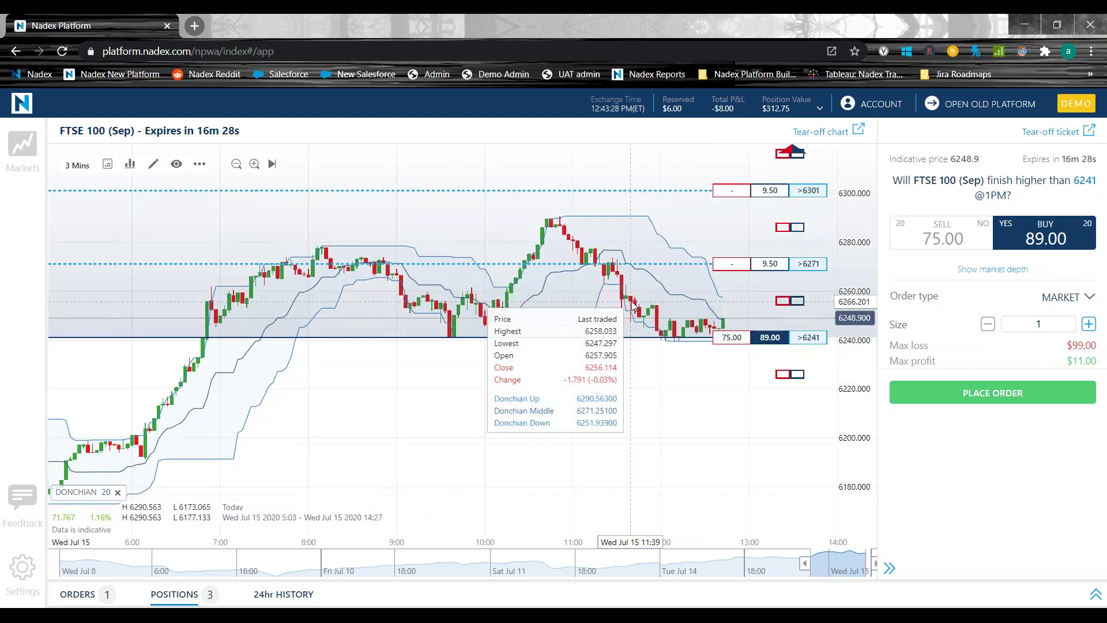
pyautogui.scroll(-5, 542, 348)
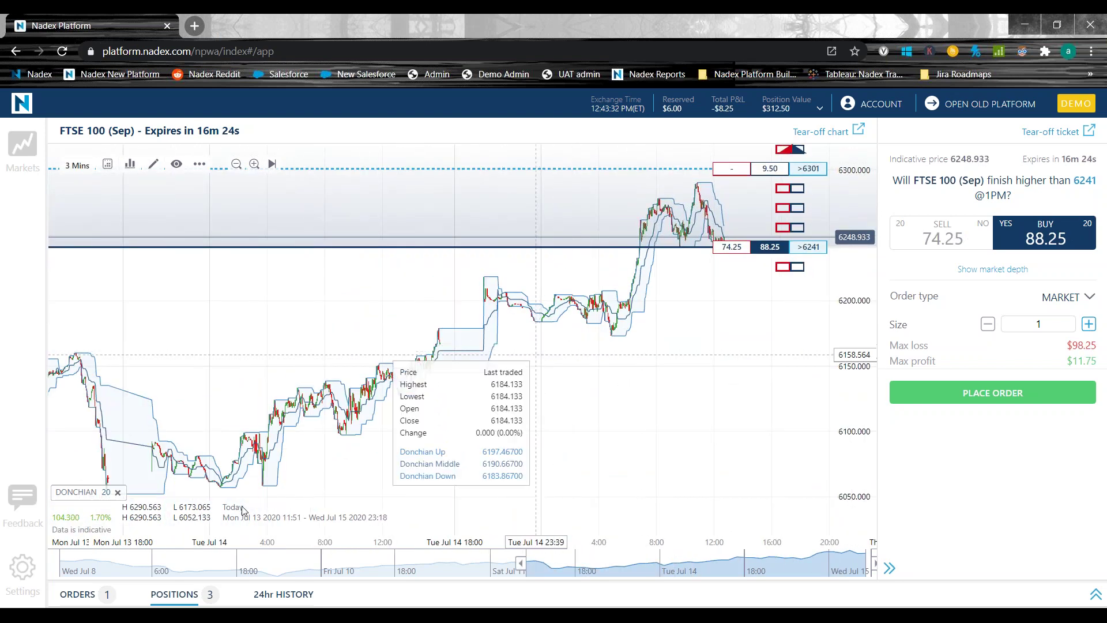
pyautogui.scroll(2, 519, 323)
pyautogui.scroll(-1, 581, 284)
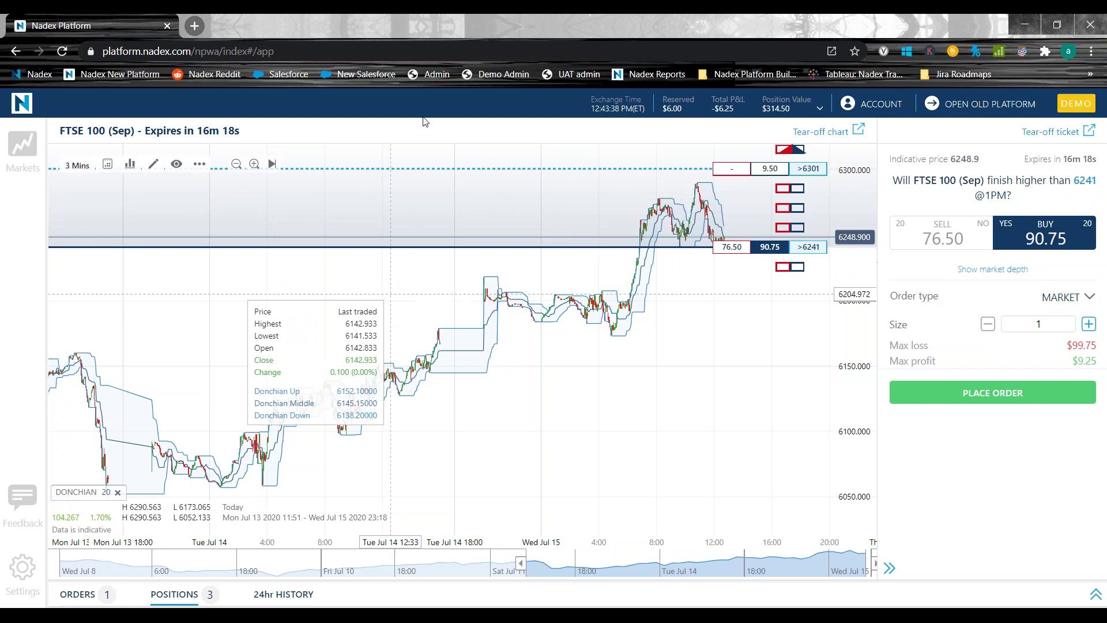
# Move the chart vertically until the candles leave the view and bring back the latest price.
pyautogui.moveTo(390, 150); pyautogui.dragTo(390, 282)
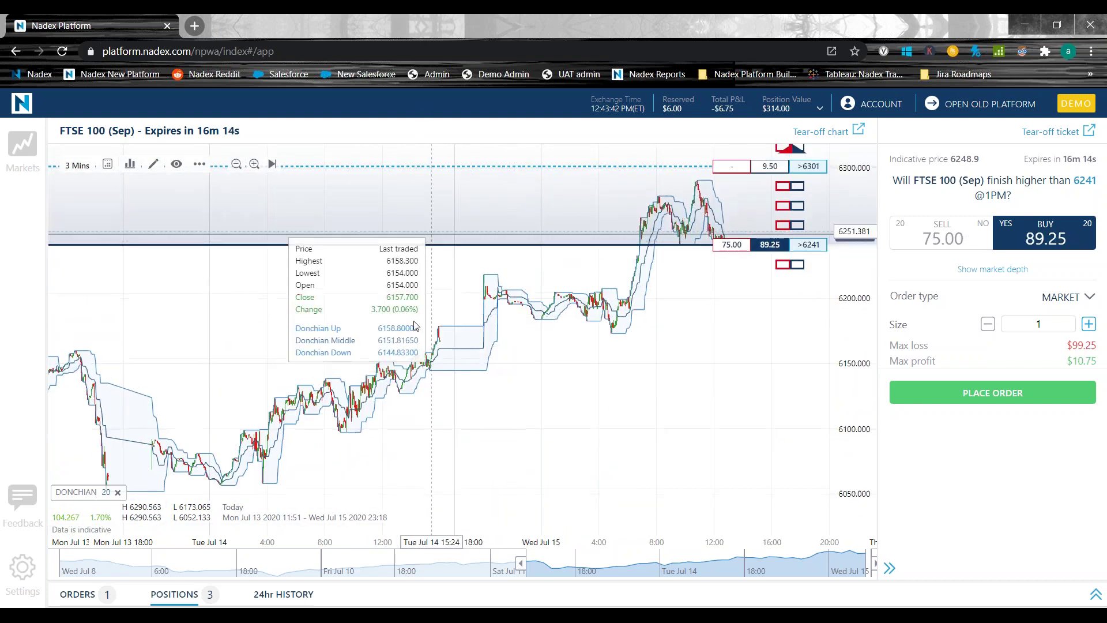
pyautogui.moveTo(431, 226); pyautogui.dragTo(410, 386)
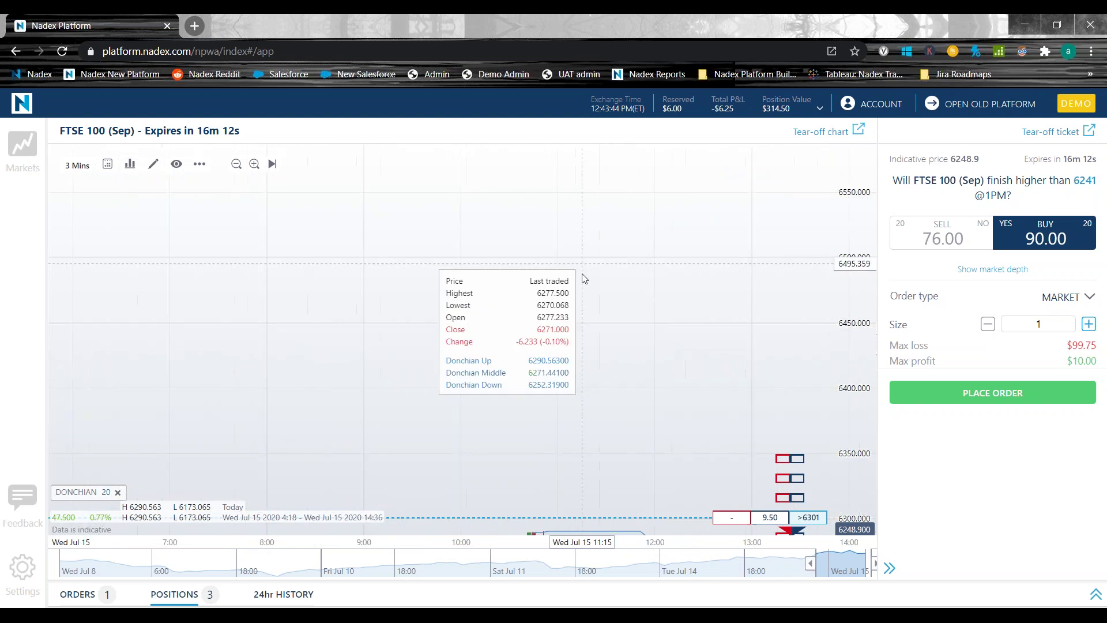
pyautogui.click(272, 164)
# Vary the chart's time span between several hours and several days, ending on the July 15 candles.
pyautogui.scroll(-5, 461, 363)
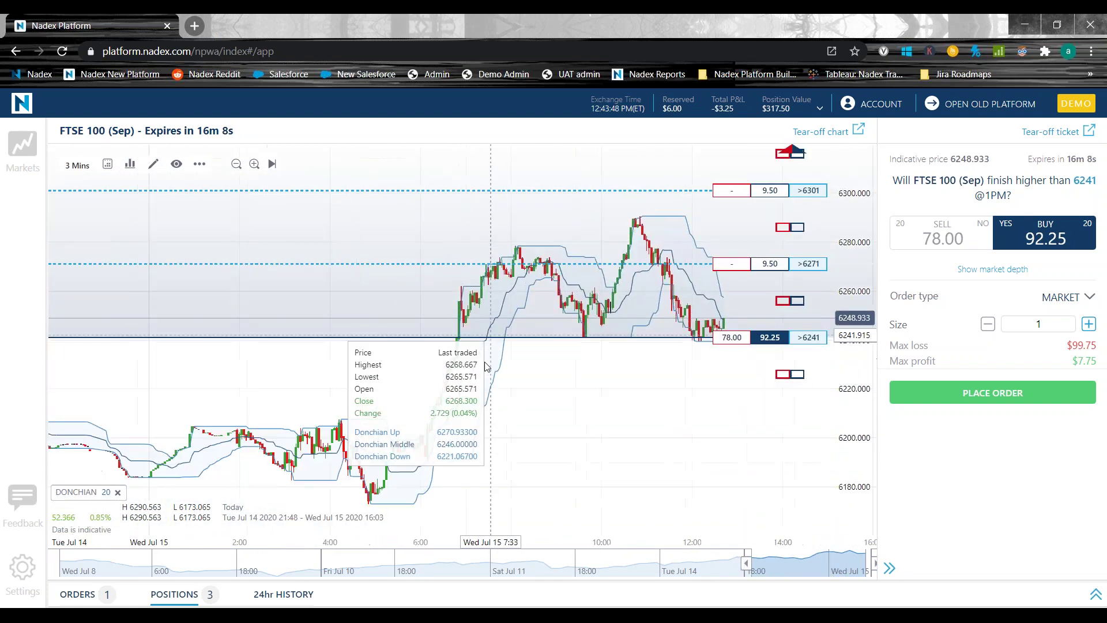
pyautogui.scroll(-3, 488, 359)
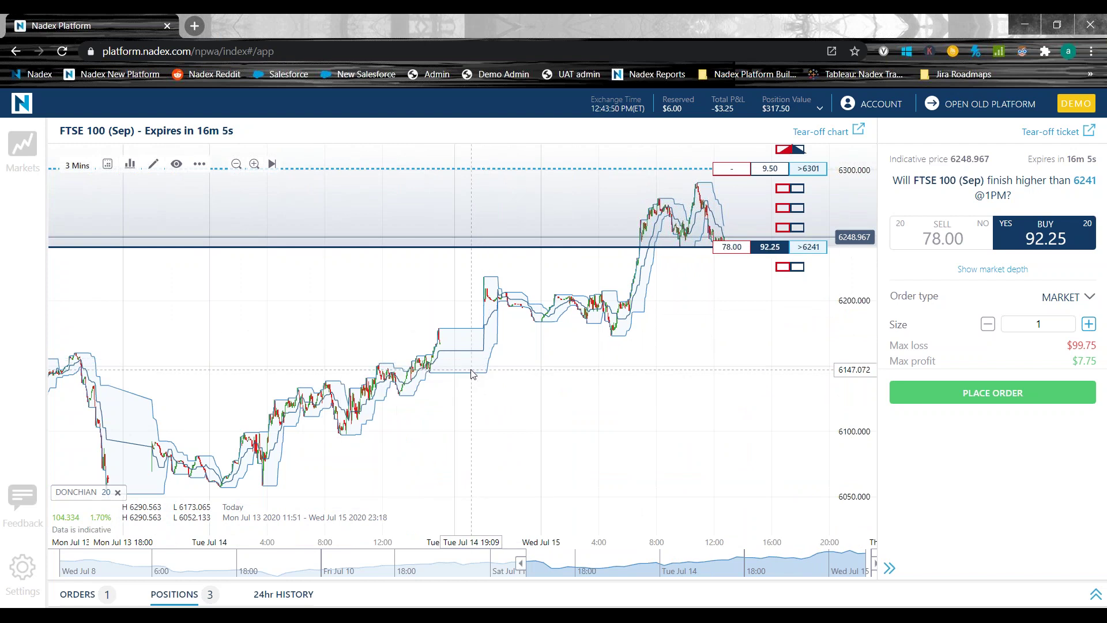
pyautogui.scroll(8, 471, 372)
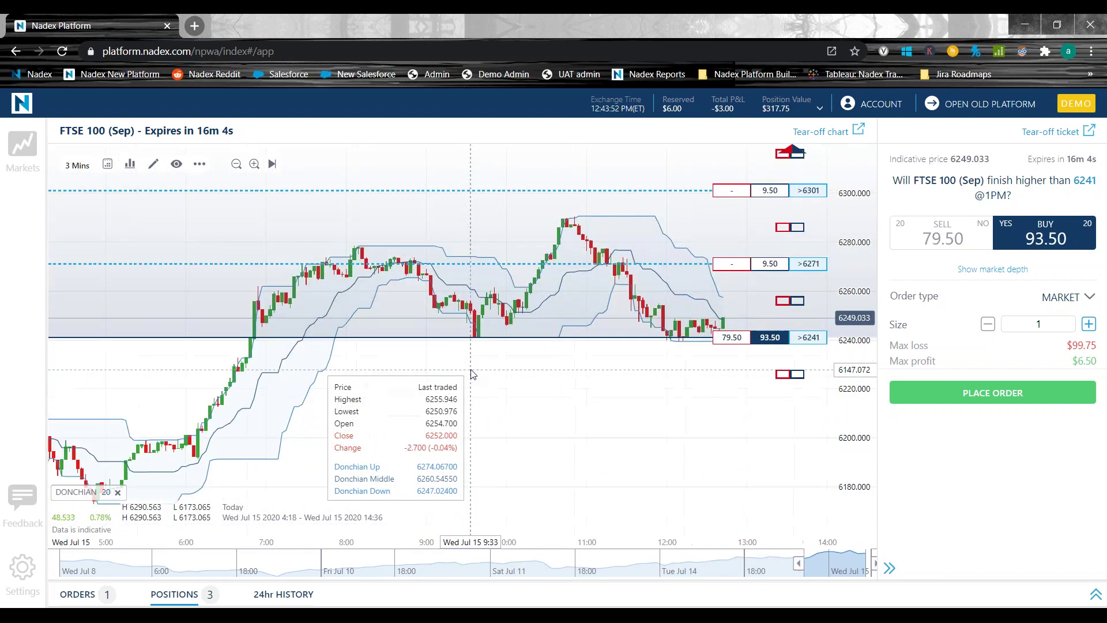
pyautogui.scroll(-4, 470, 369)
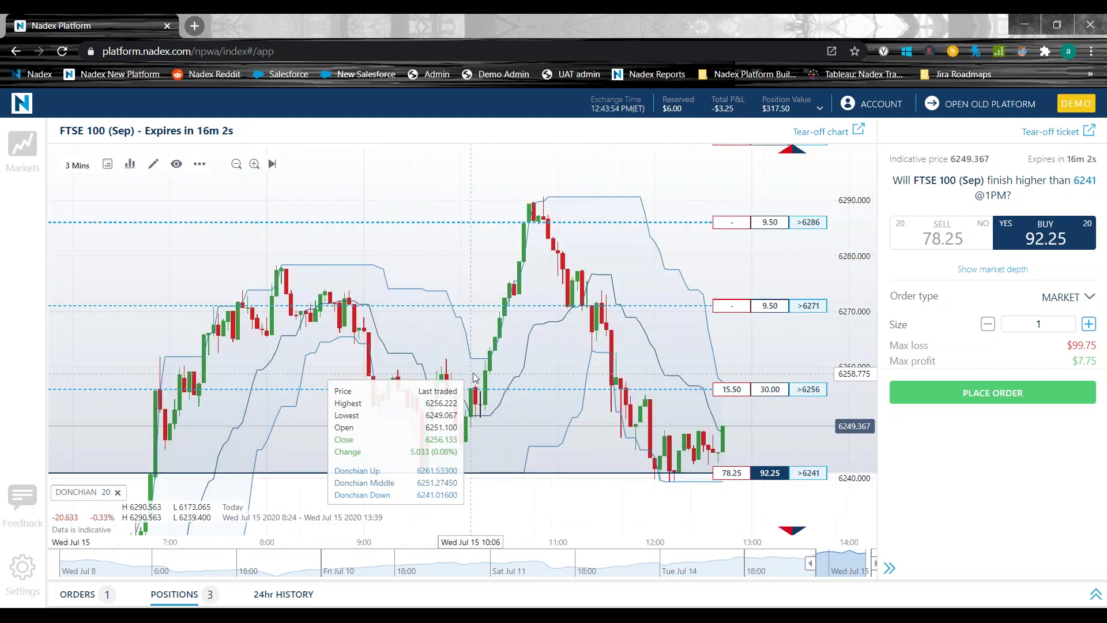
pyautogui.scroll(-8, 470, 389)
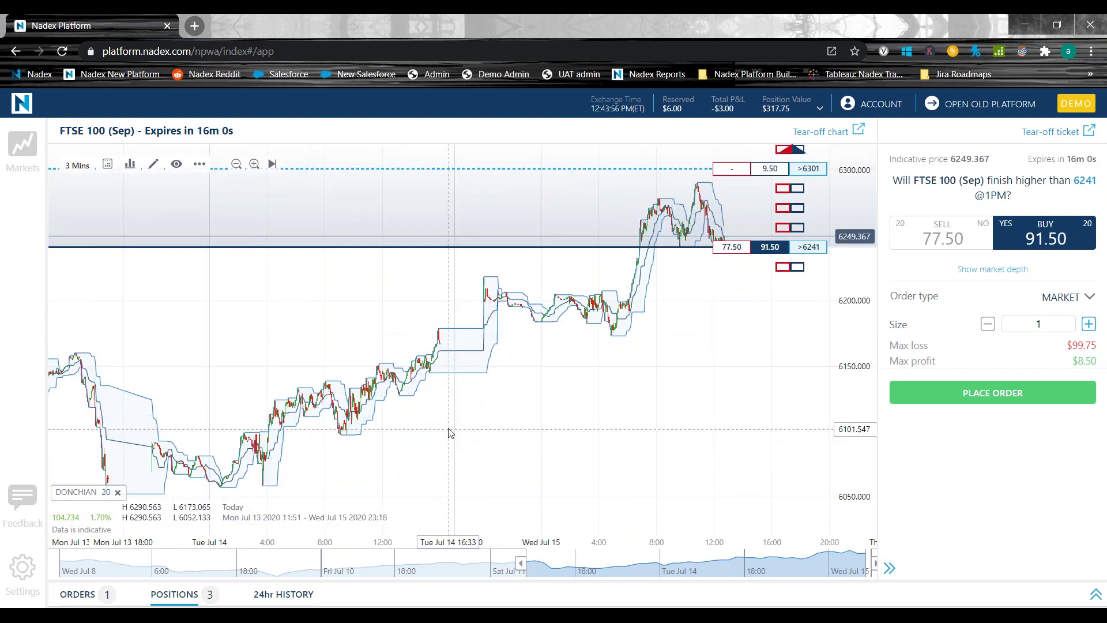
pyautogui.scroll(8, 413, 417)
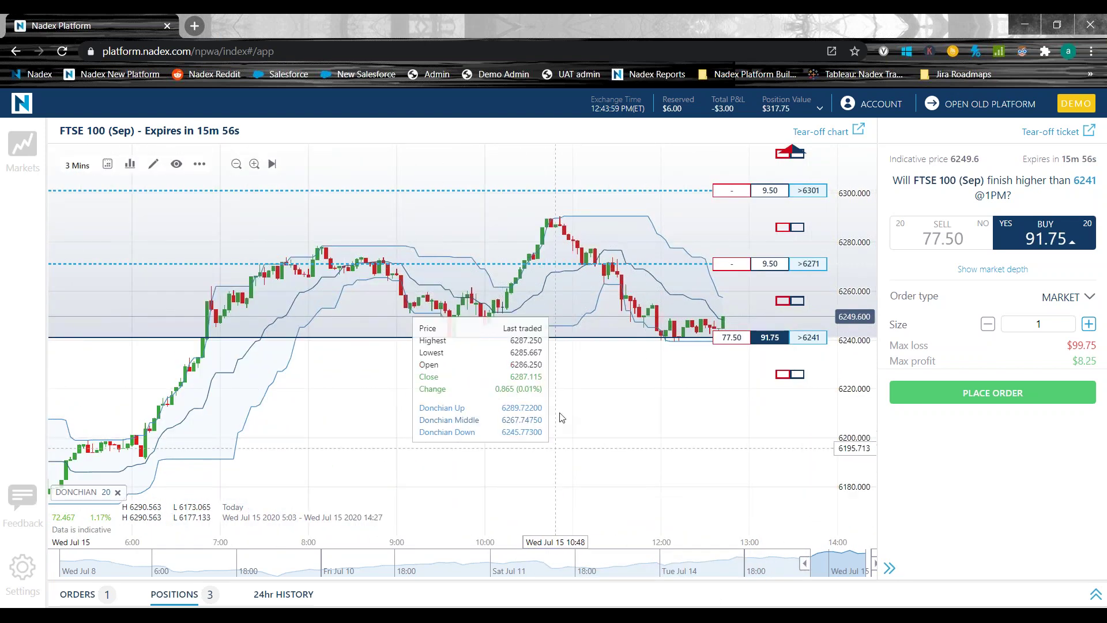
# Show the chart's context menu and its additional options, and slightly stretch the price scale.
pyautogui.rightClick(462, 174)
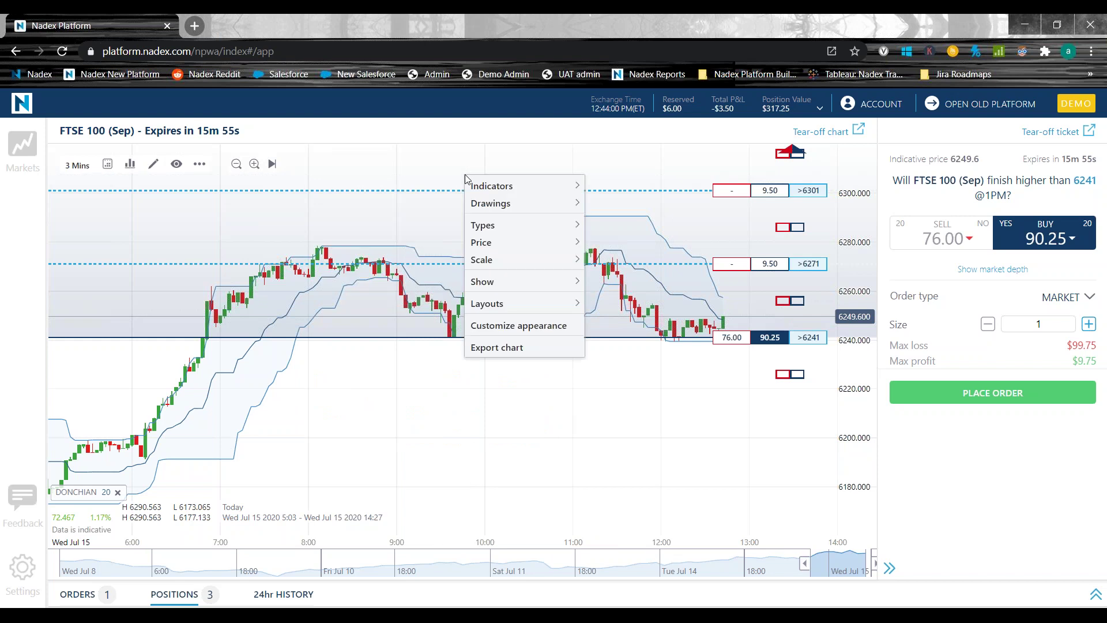
pyautogui.click(199, 165)
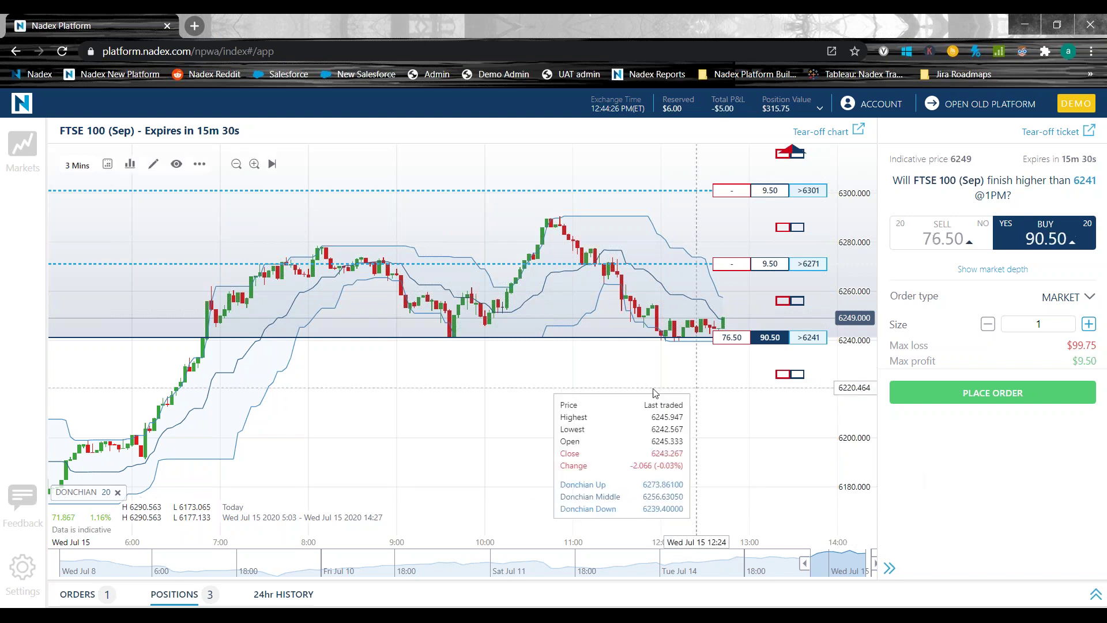
pyautogui.moveTo(865, 219); pyautogui.dragTo(858, 240)
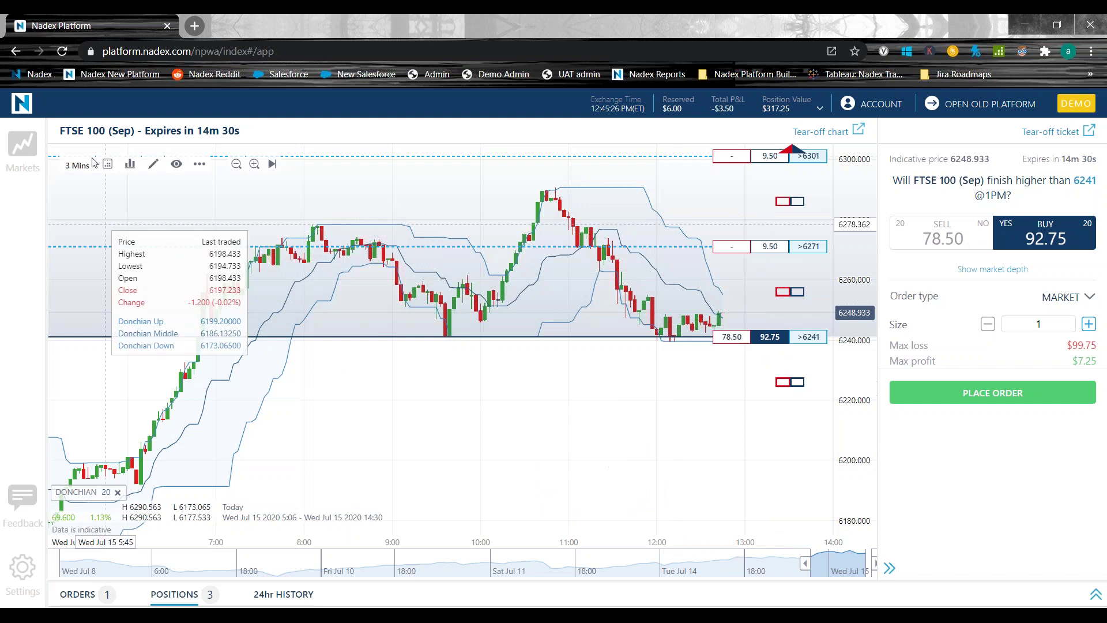
# Switch to the webinar presentation in PowerPoint and select the "Questions?" slide.
pyautogui.click(23, 147)
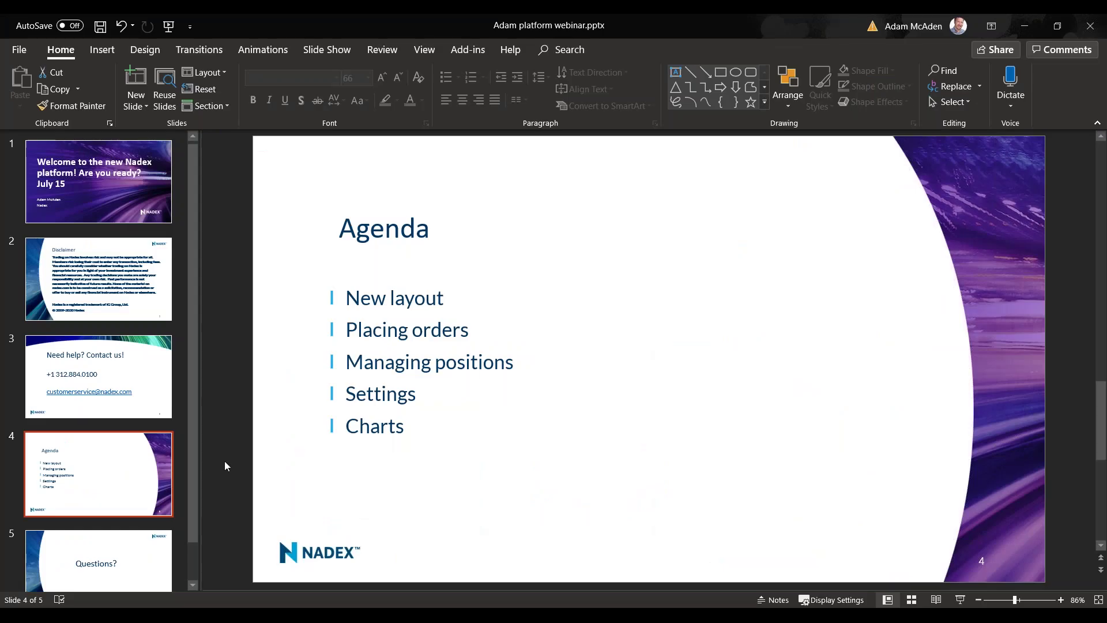
pyautogui.scroll(-1, 180, 435)
pyautogui.click(123, 524)
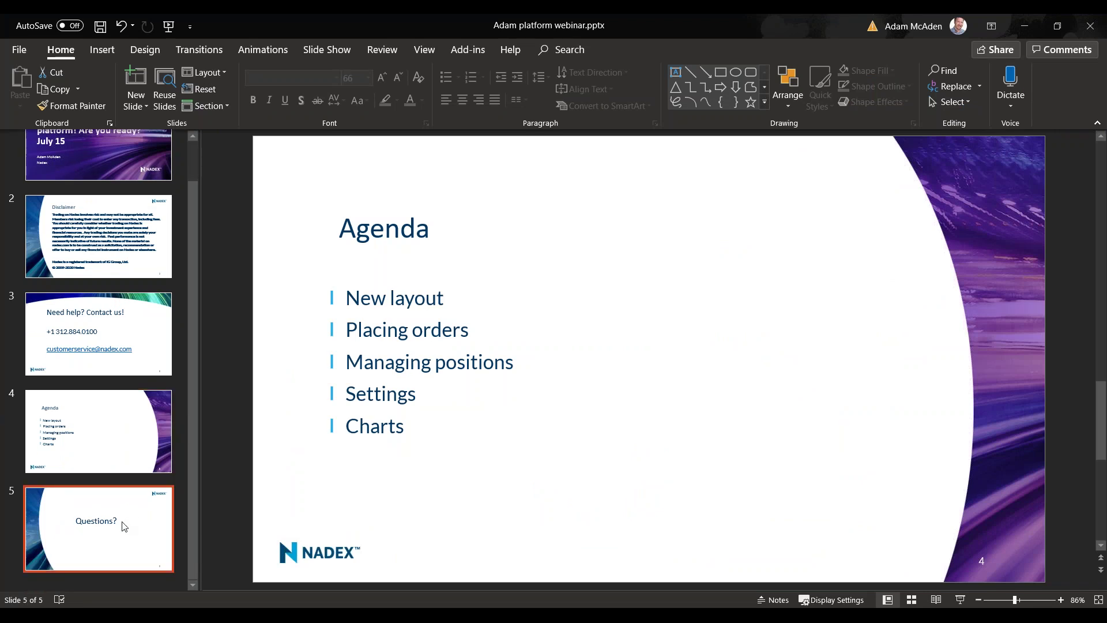
# Start the slide show from the beginning and swap the presenter view with the slide show.
pyautogui.click(169, 26)
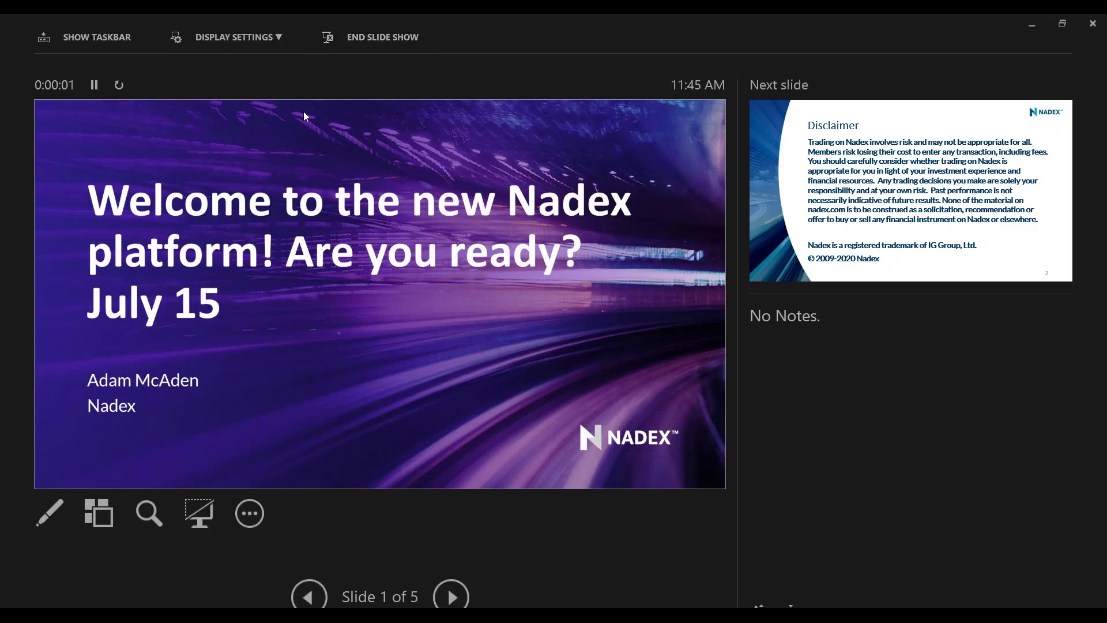
pyautogui.click(219, 37)
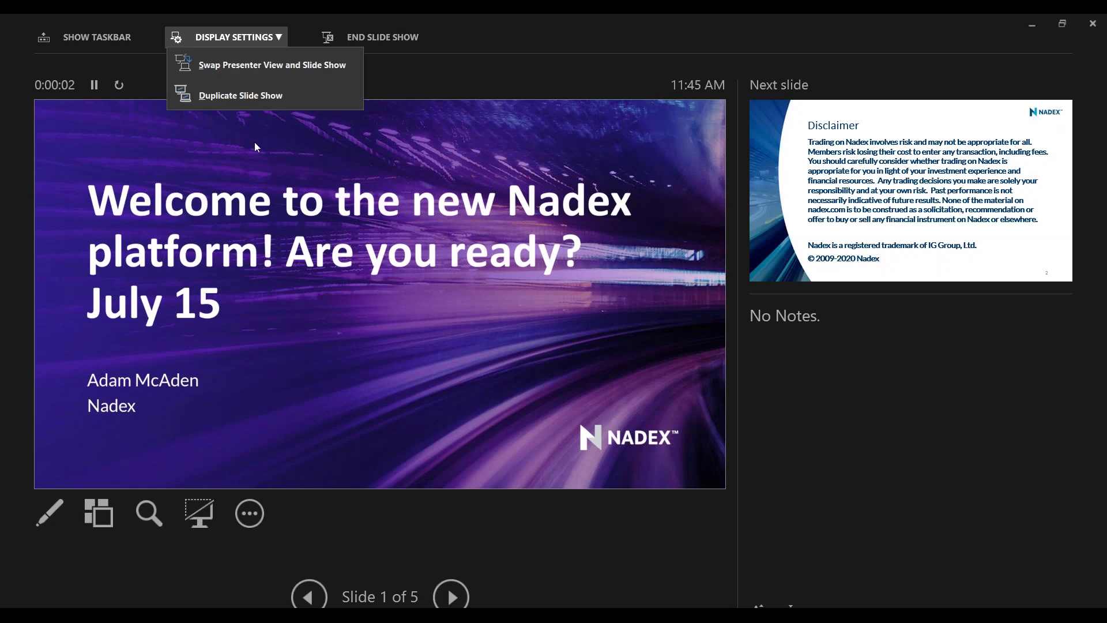
pyautogui.click(259, 77)
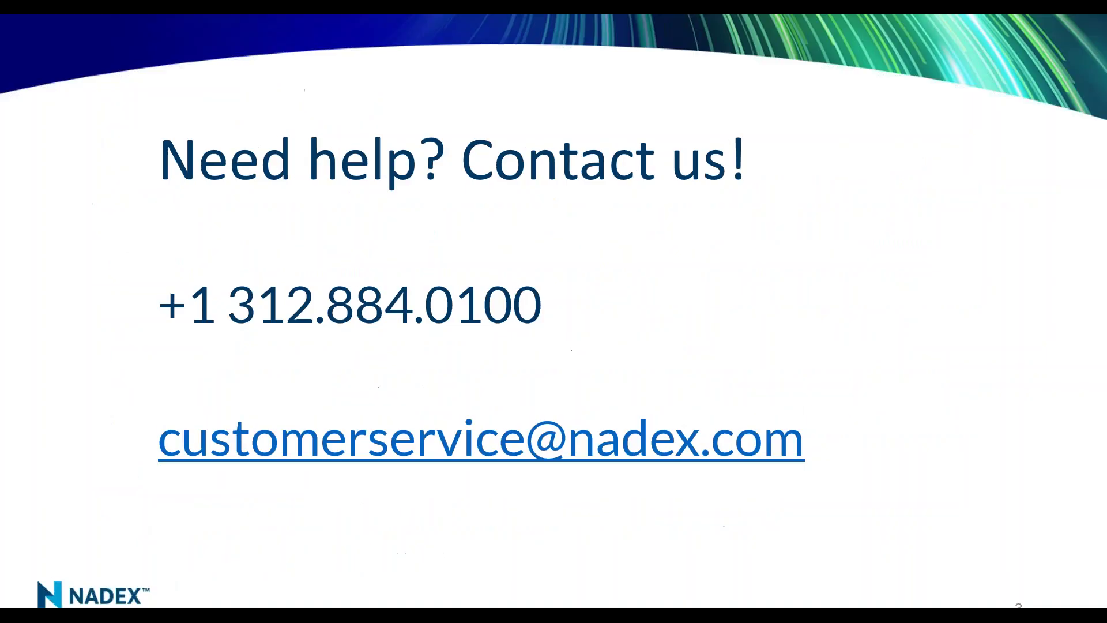